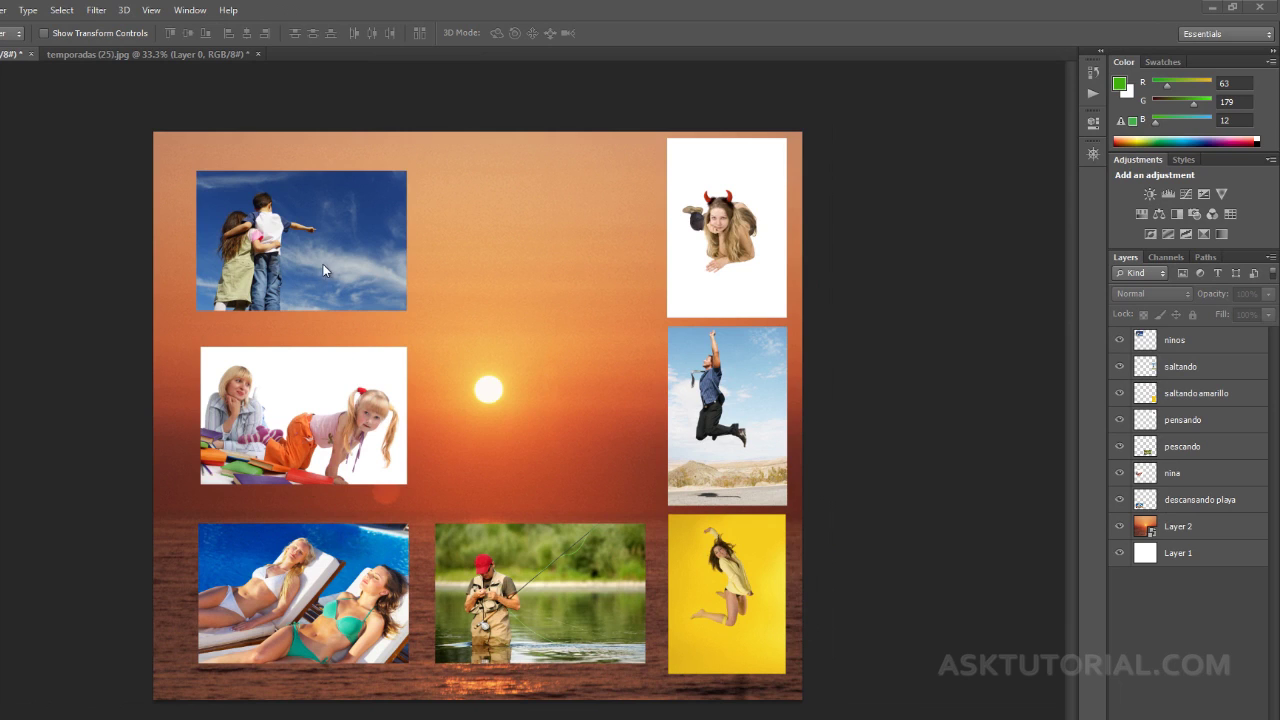
Select the ninos, nina and descansando playa layers together in the Layers panel
left_click(300, 215)
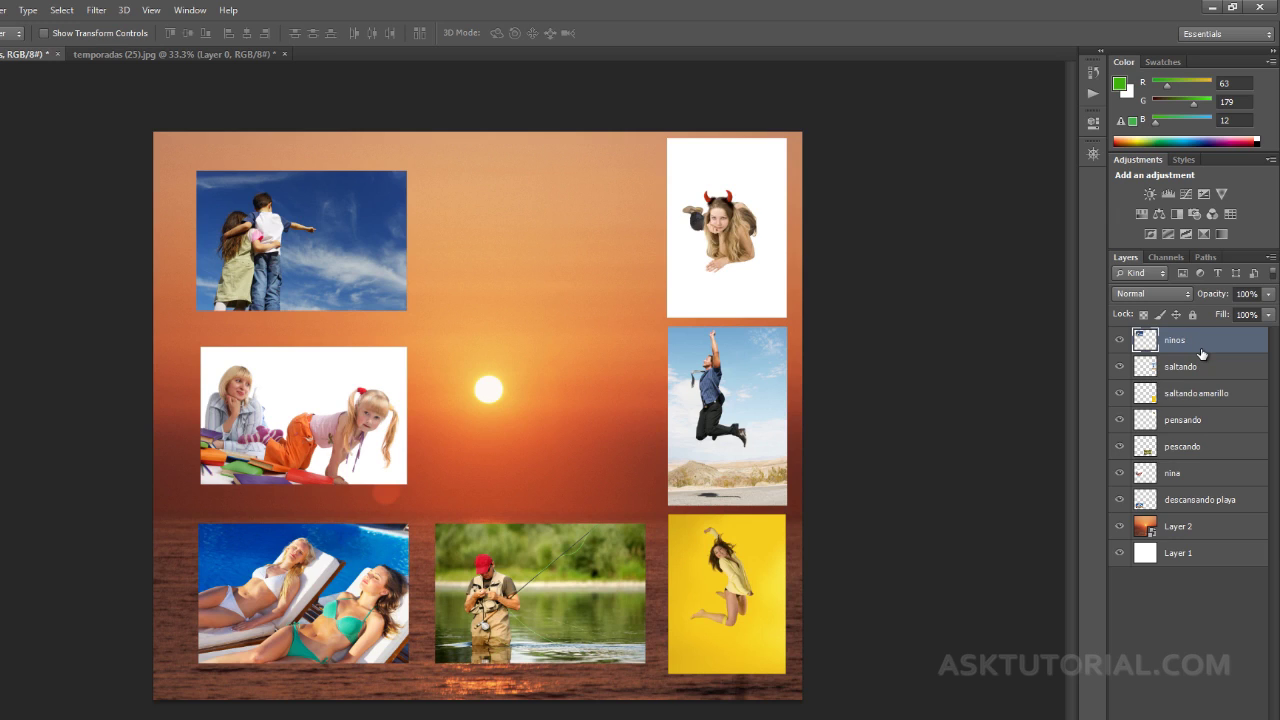
left_click(1196, 476, "ctrl")
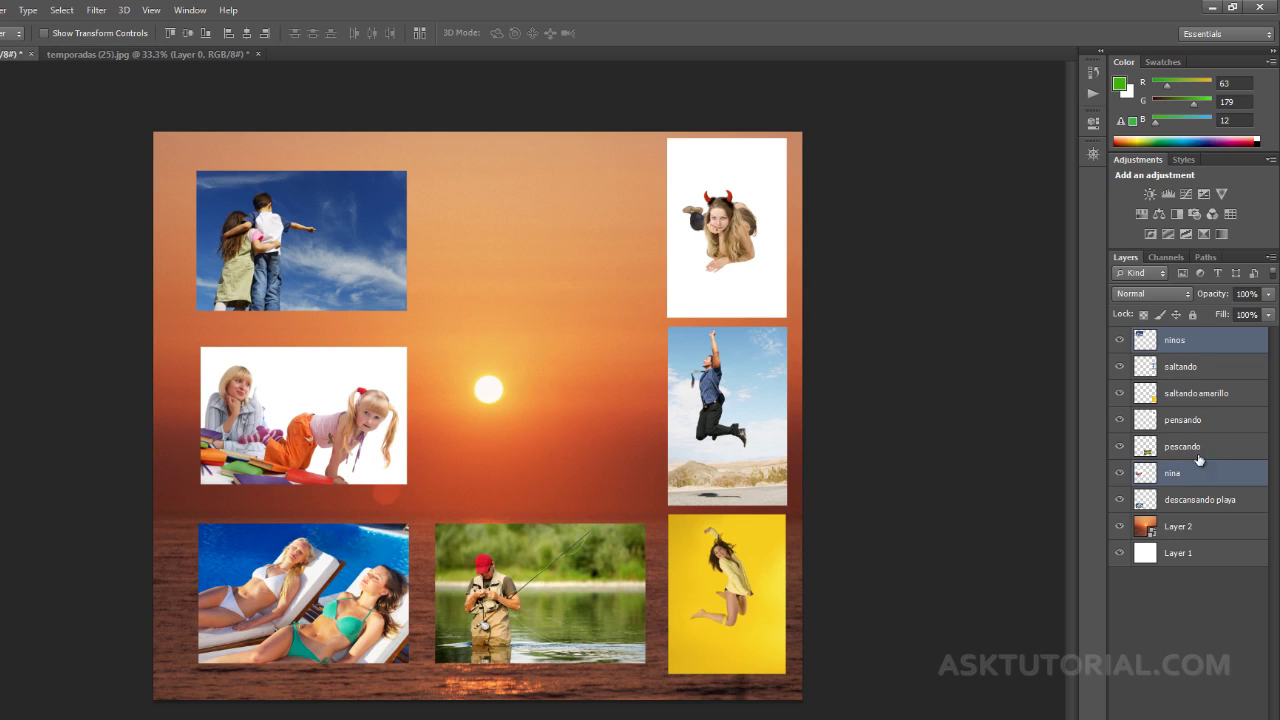
left_click(1207, 503, "ctrl")
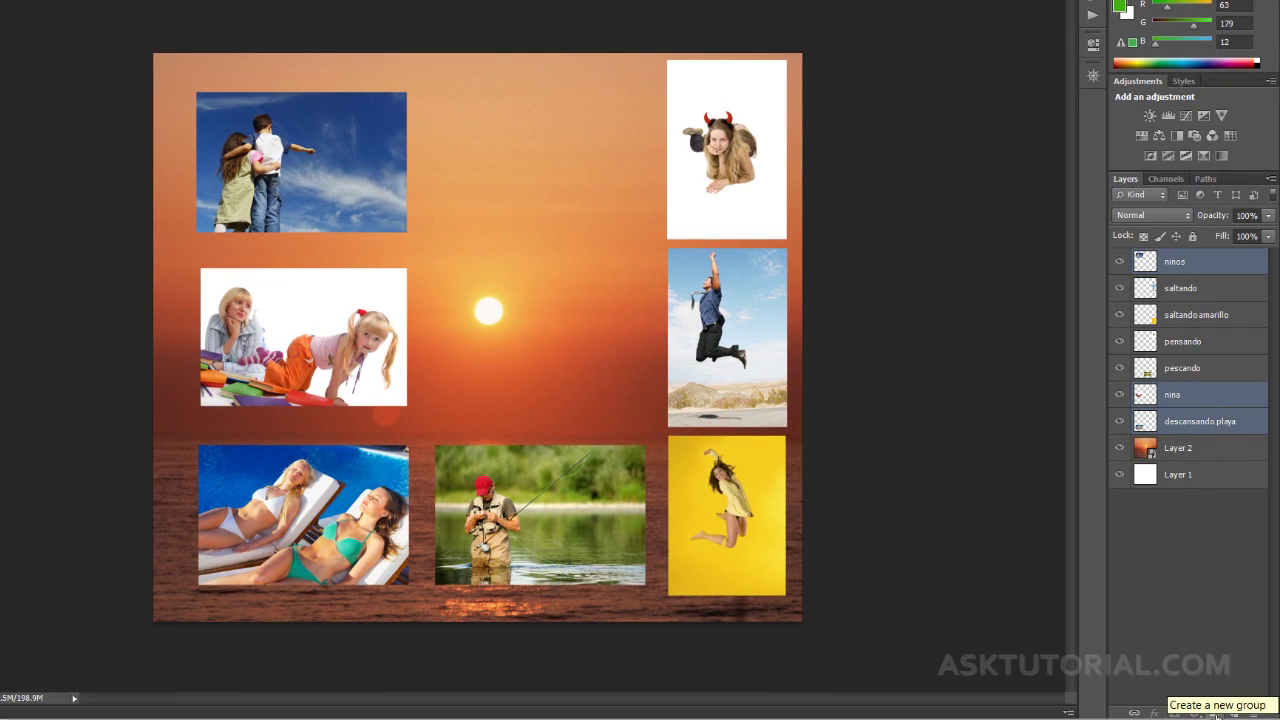
Group the three selected layers into Group 1, then expand and collapse it to check its contents
key("ctrl+g")
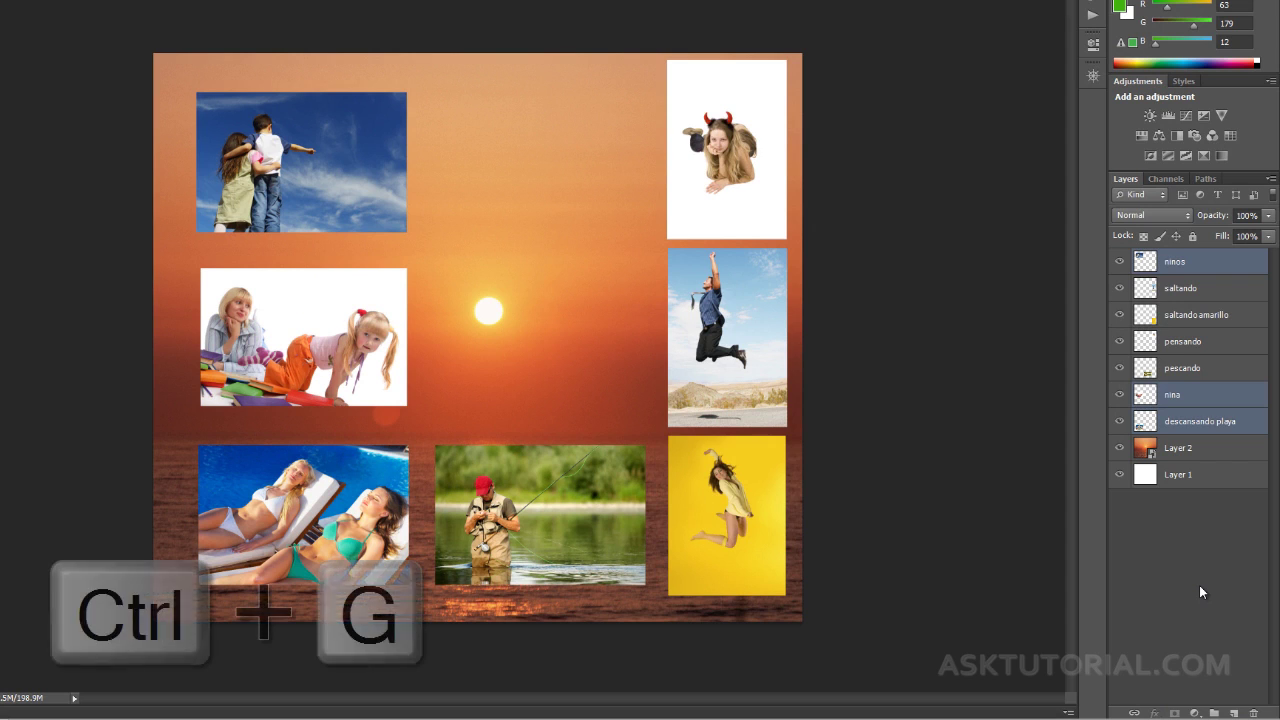
key("ctrl+g")
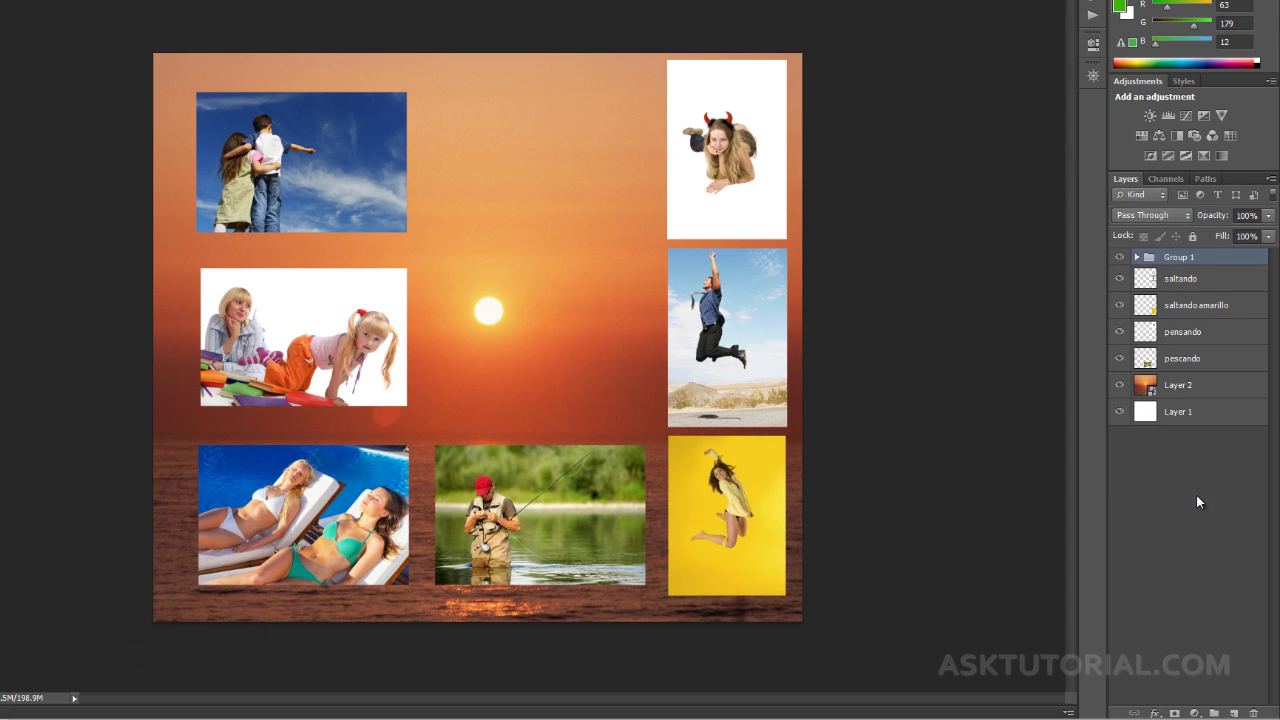
left_click(1137, 258)
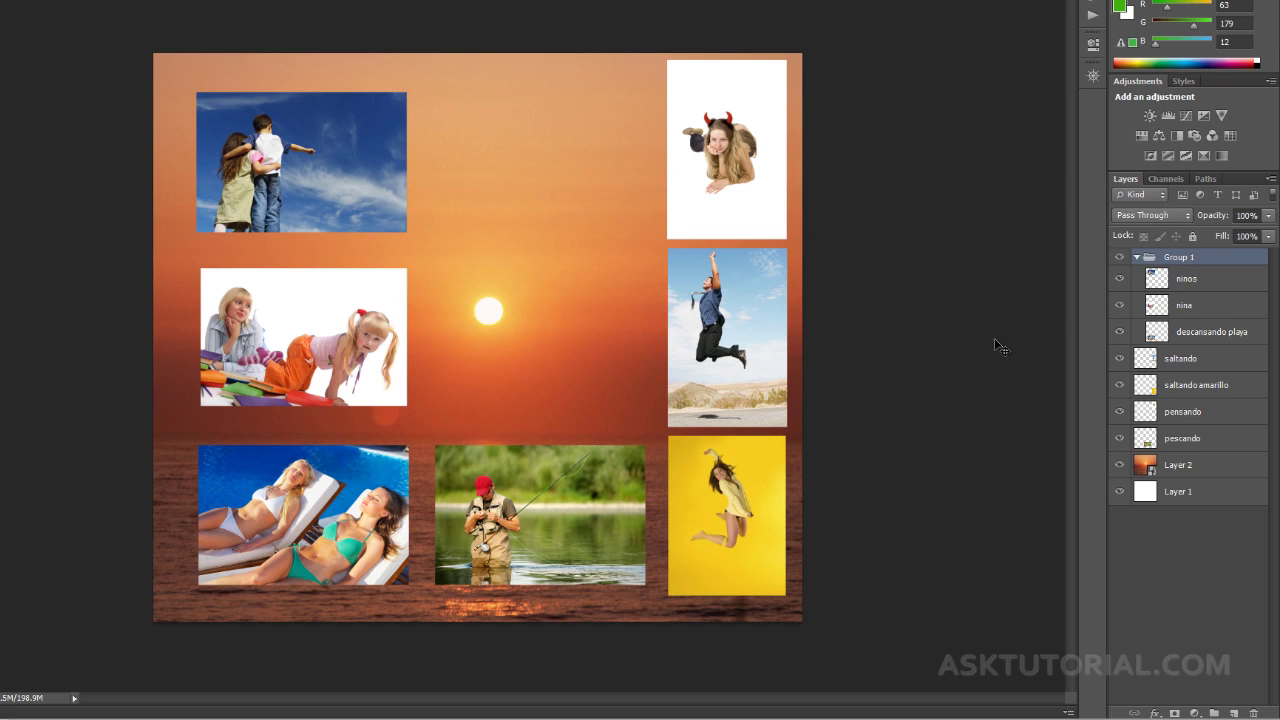
left_click(1137, 258)
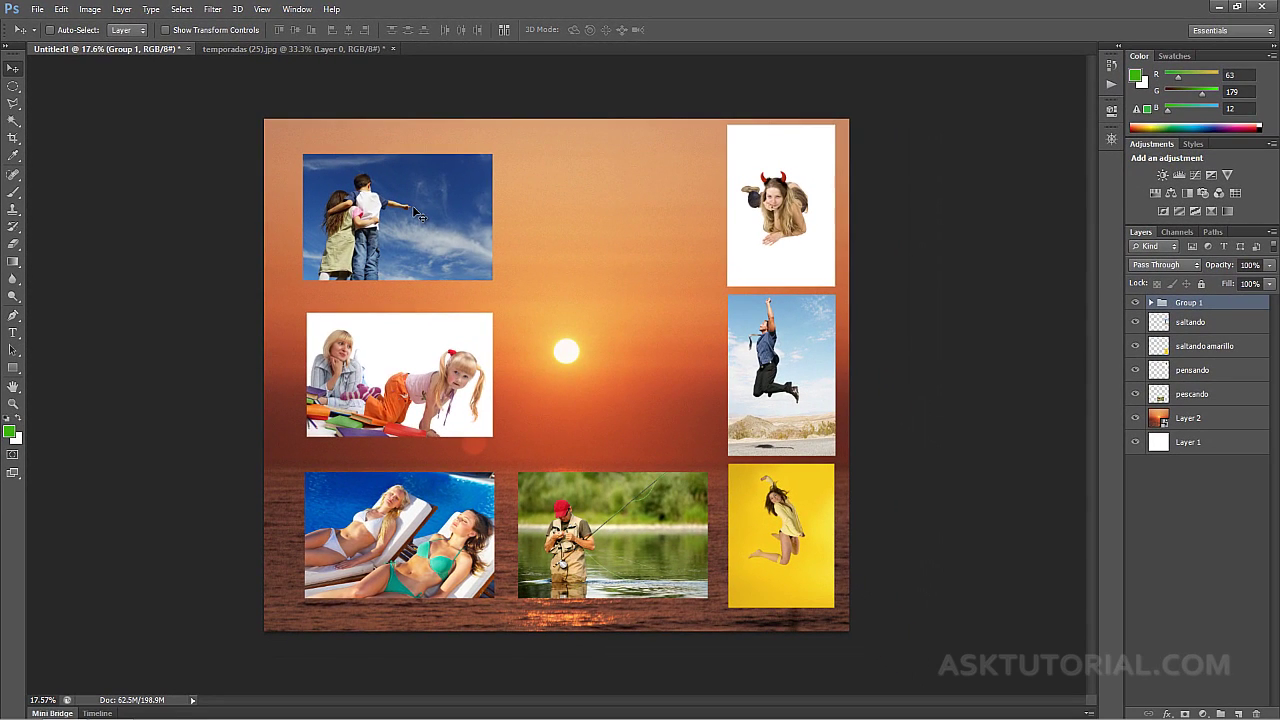
Scale Group 1's left photo column to about 104.6% and position it near the left edge
left_click_drag(413, 207, 566, 202)
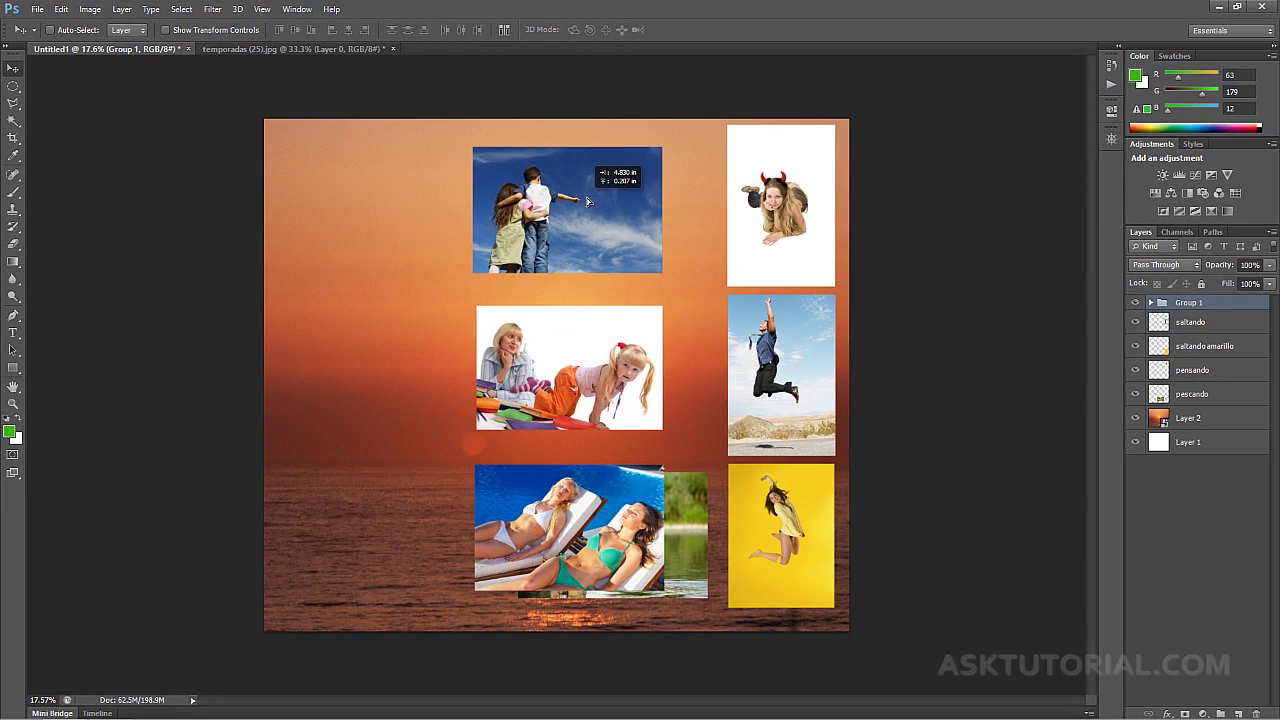
left_click_drag(566, 202, 404, 212)
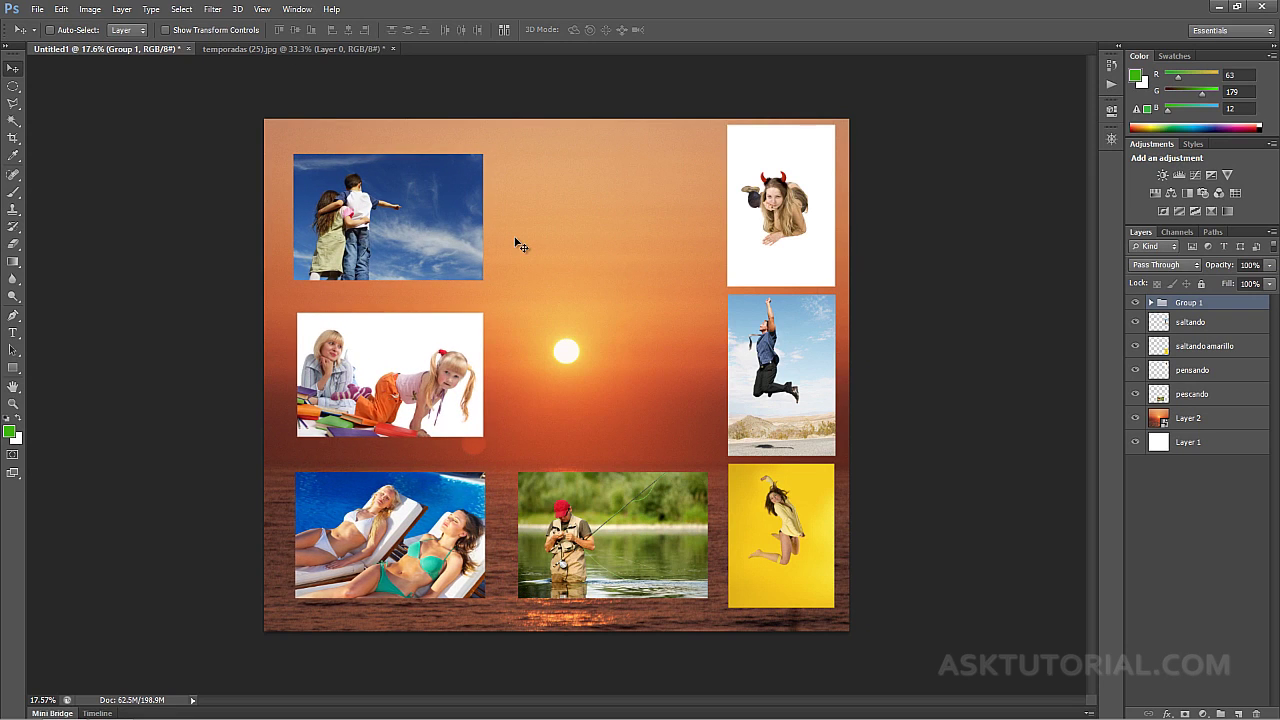
key("ctrl+t")
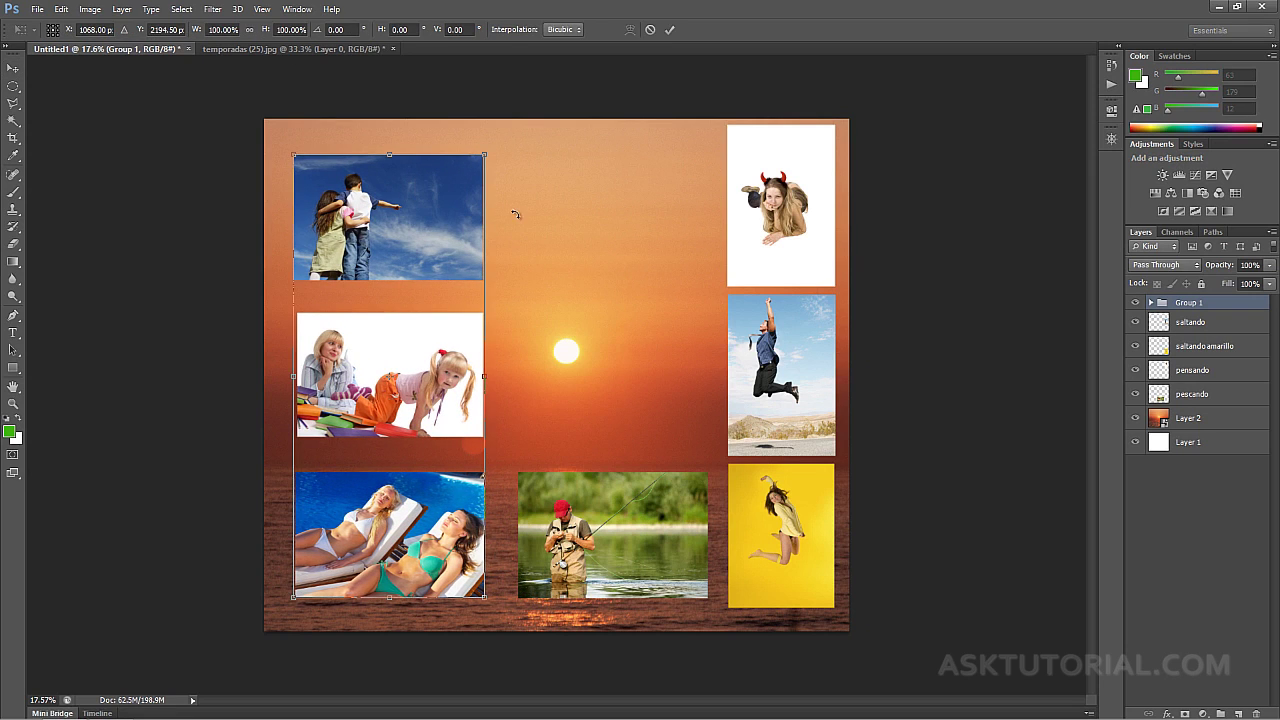
left_click_drag(486, 156, 493, 134)
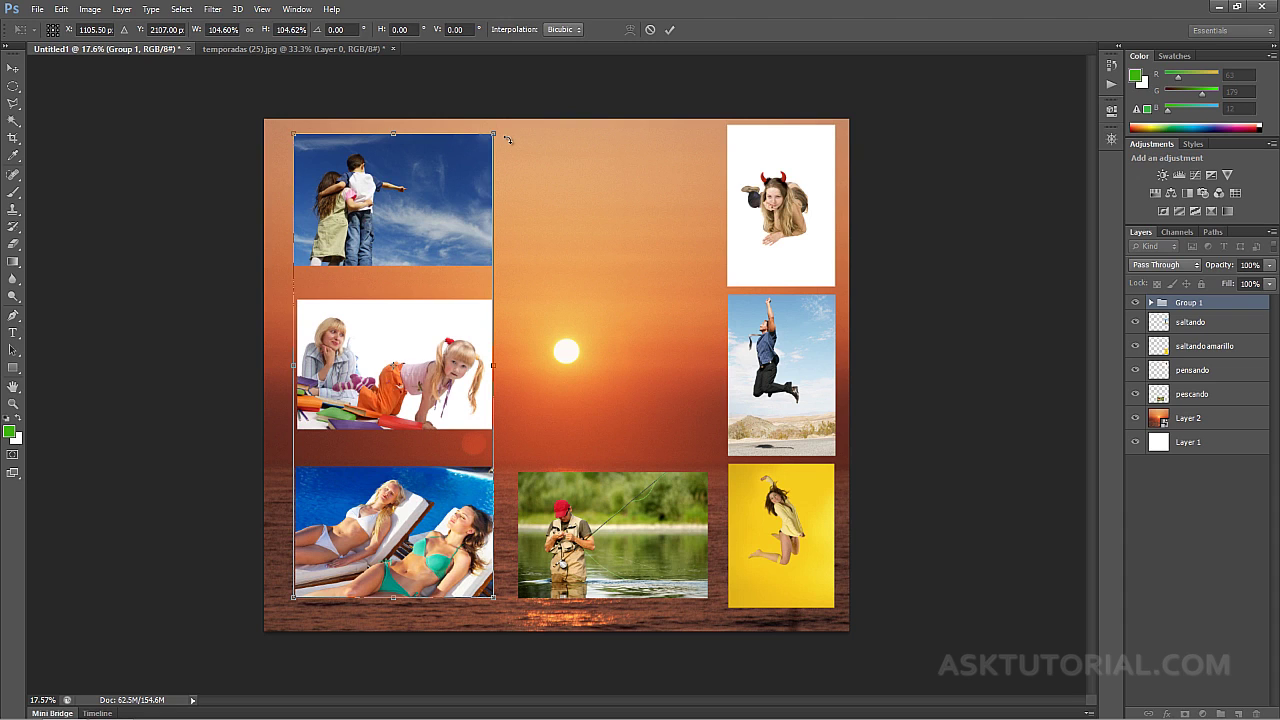
key("Return")
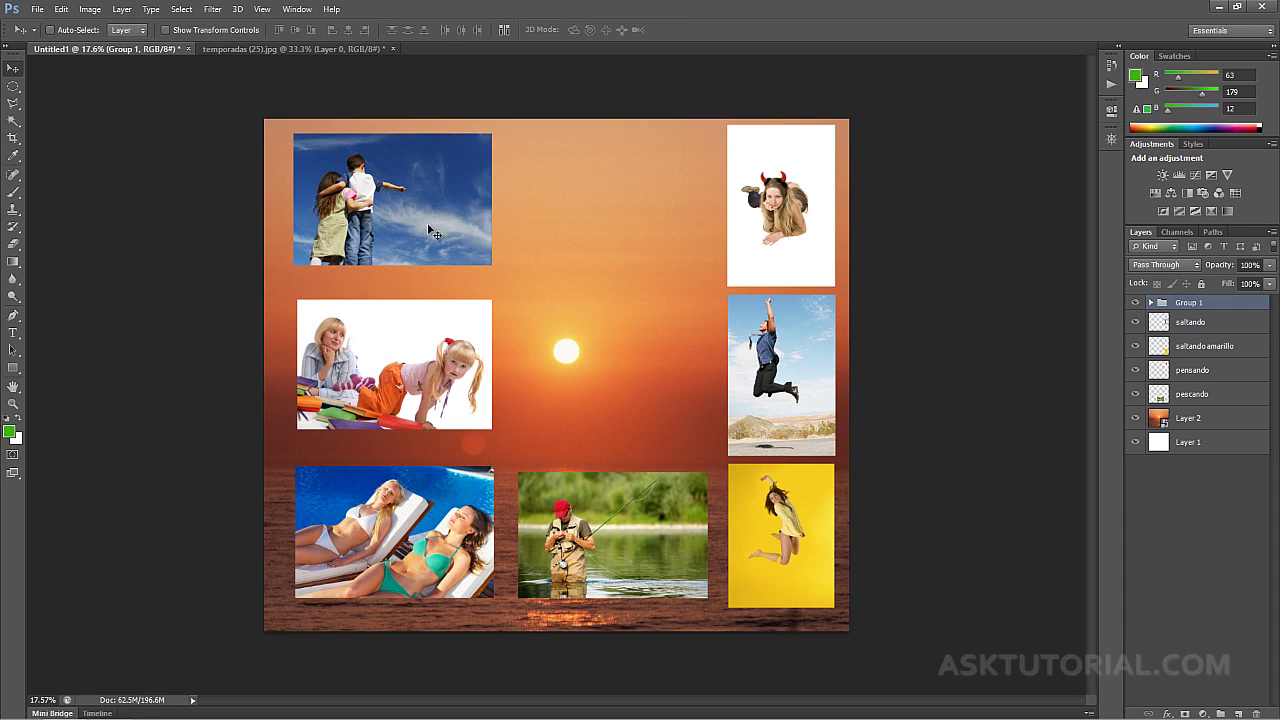
left_click_drag(433, 233, 431, 243)
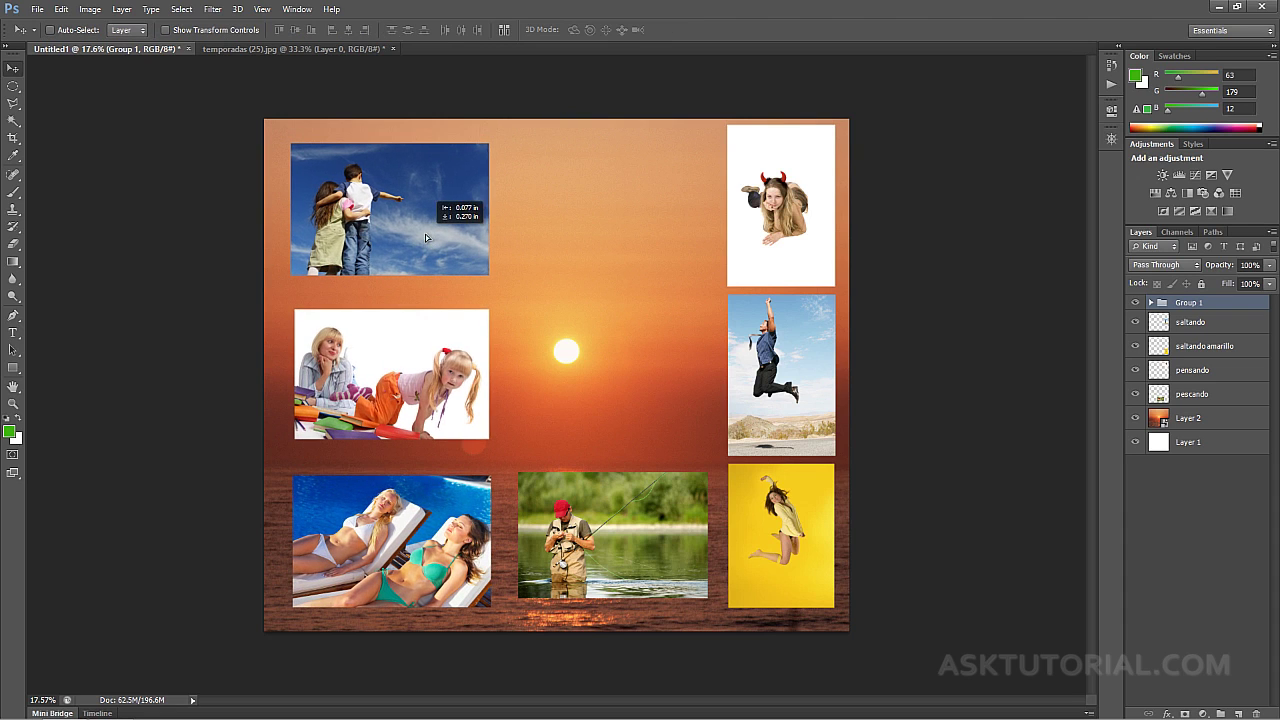
Rename Group 1 to 'Fotos medianas'
double_click(1190, 305)
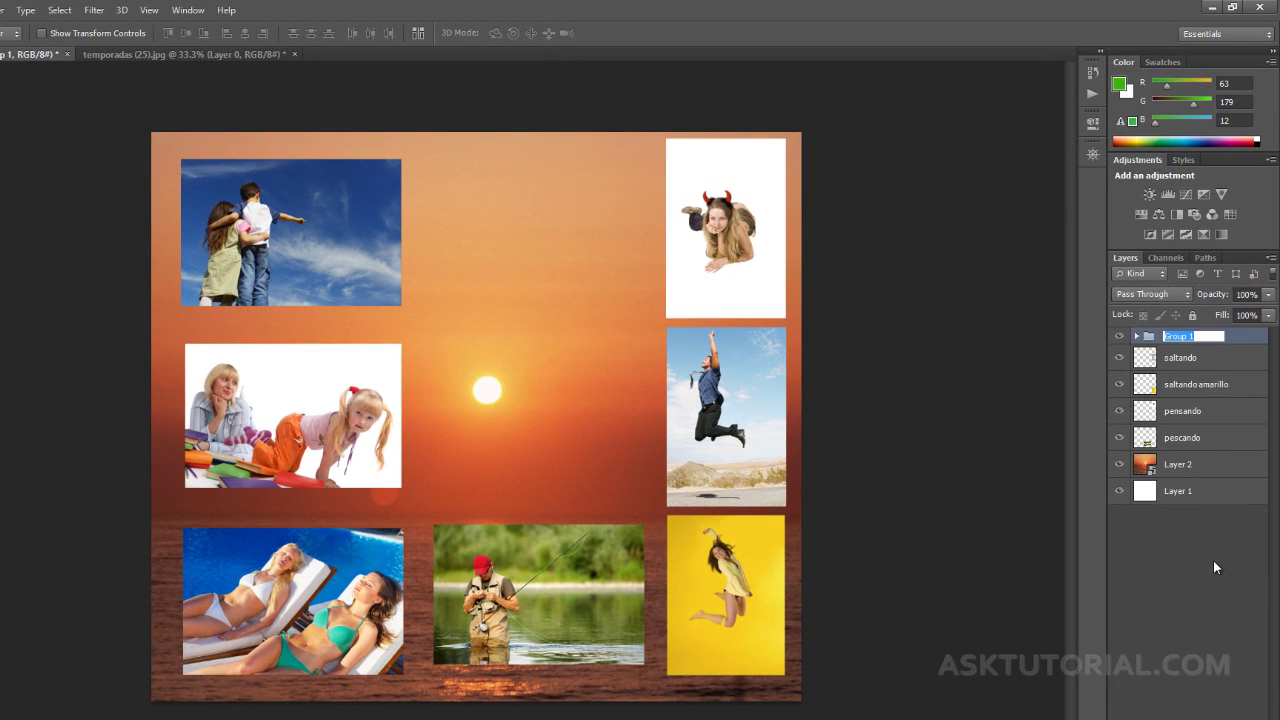
type("Fotos medianas")
key("Return")
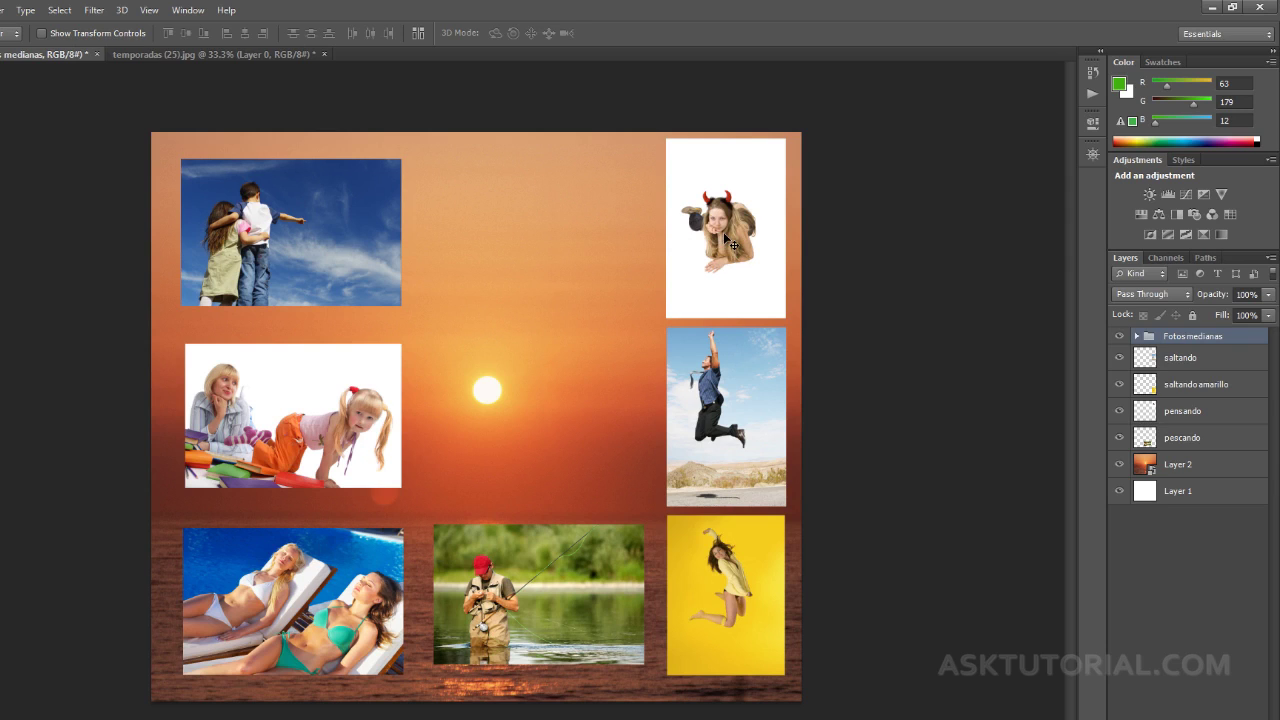
Put pensando, saltando and saltando amarillo into a new group named 'Fotos pequenas'
left_click(1215, 415)
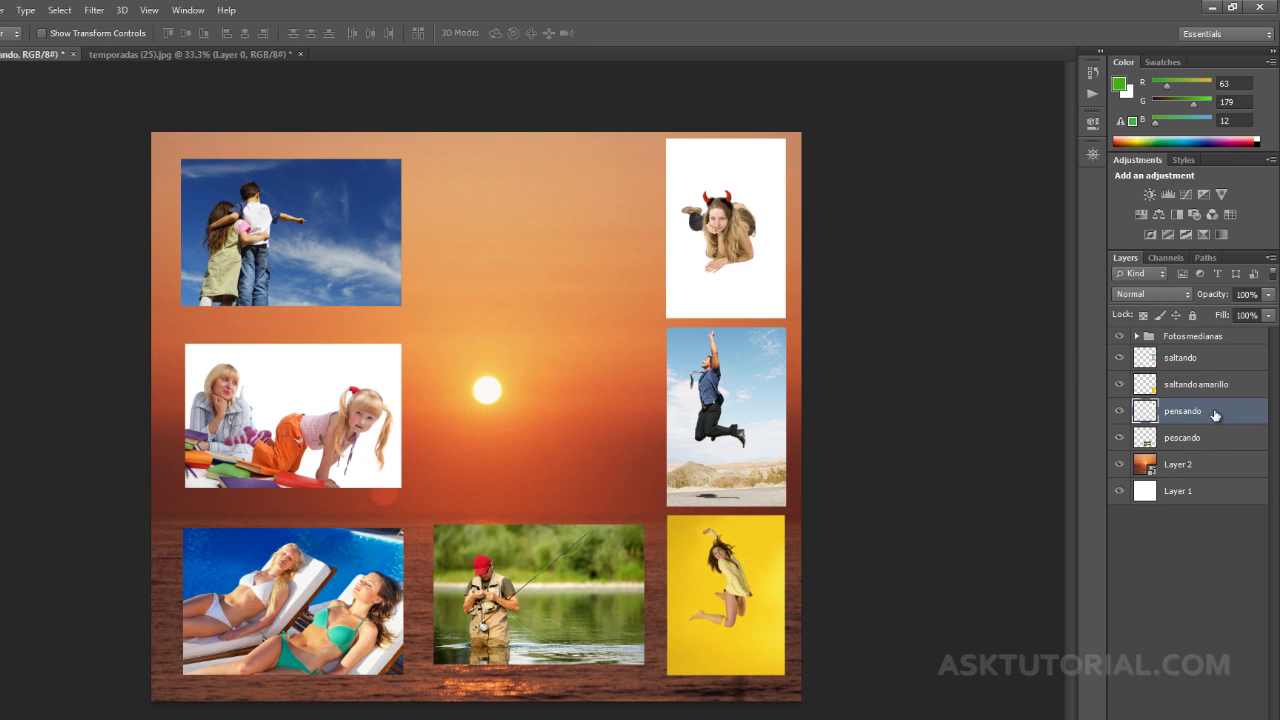
left_click(1212, 361, "ctrl")
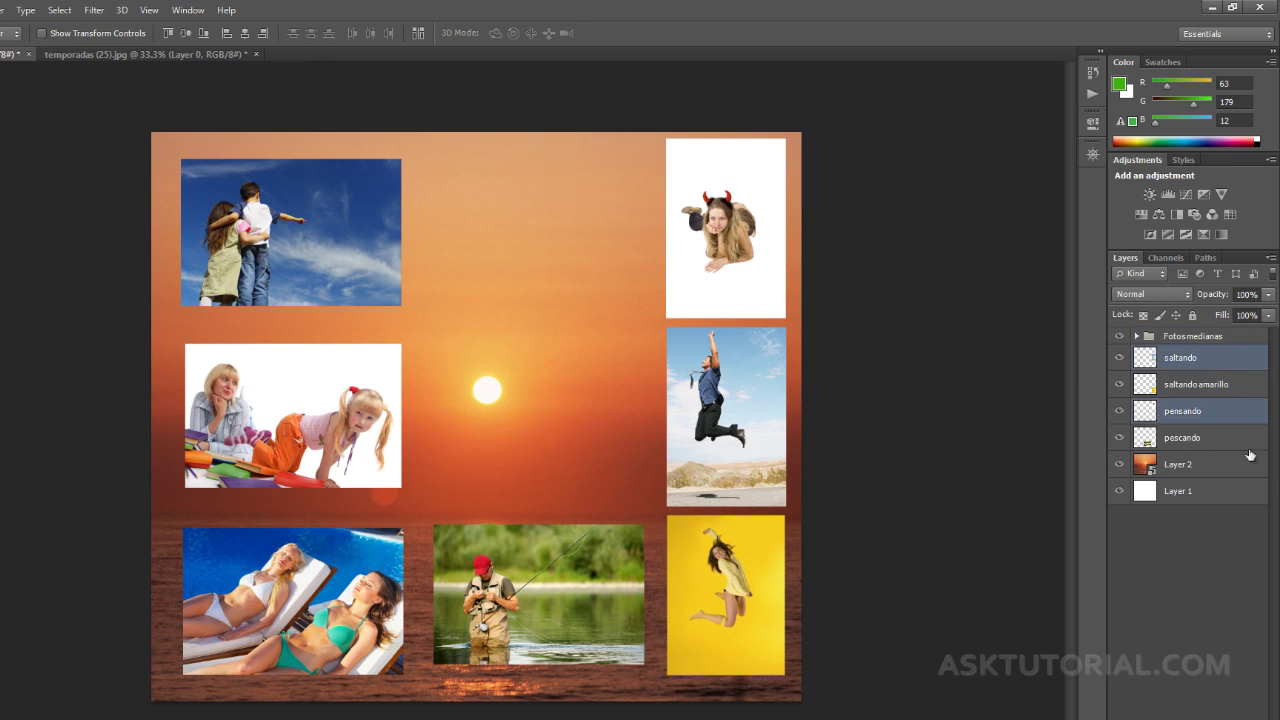
left_click(1249, 388, "ctrl")
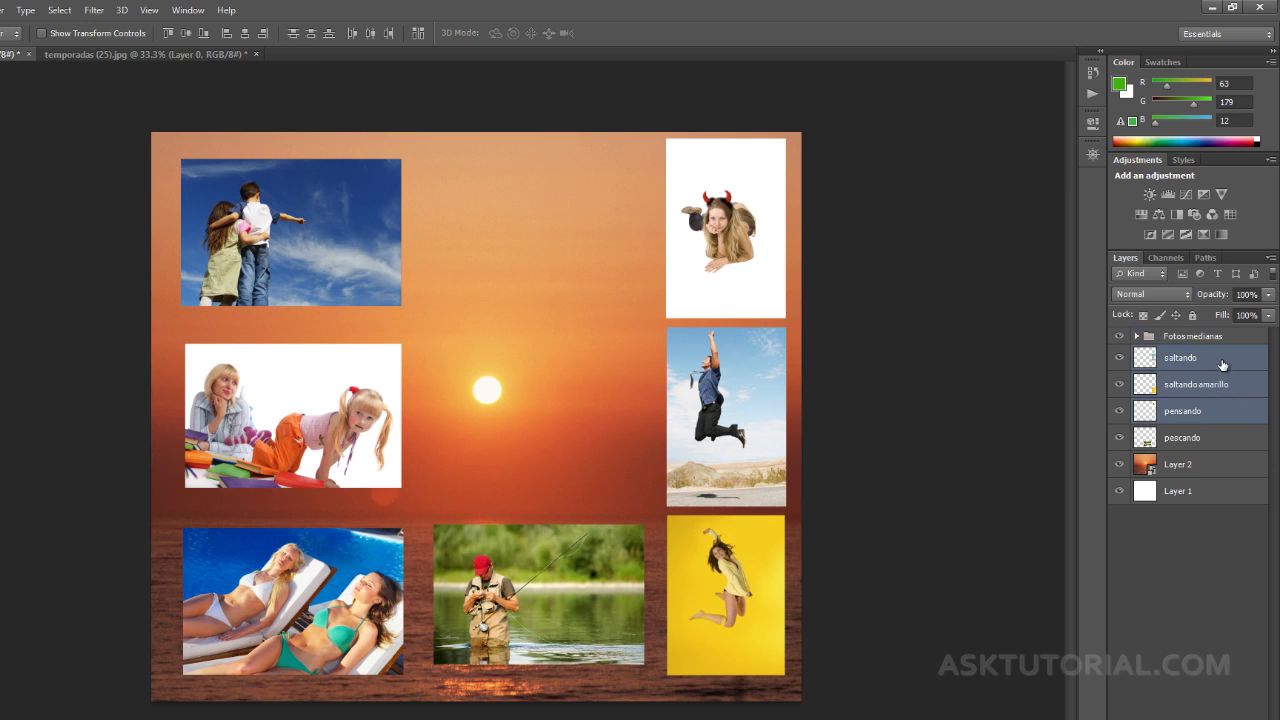
left_click_drag(1222, 365, 1221, 699)
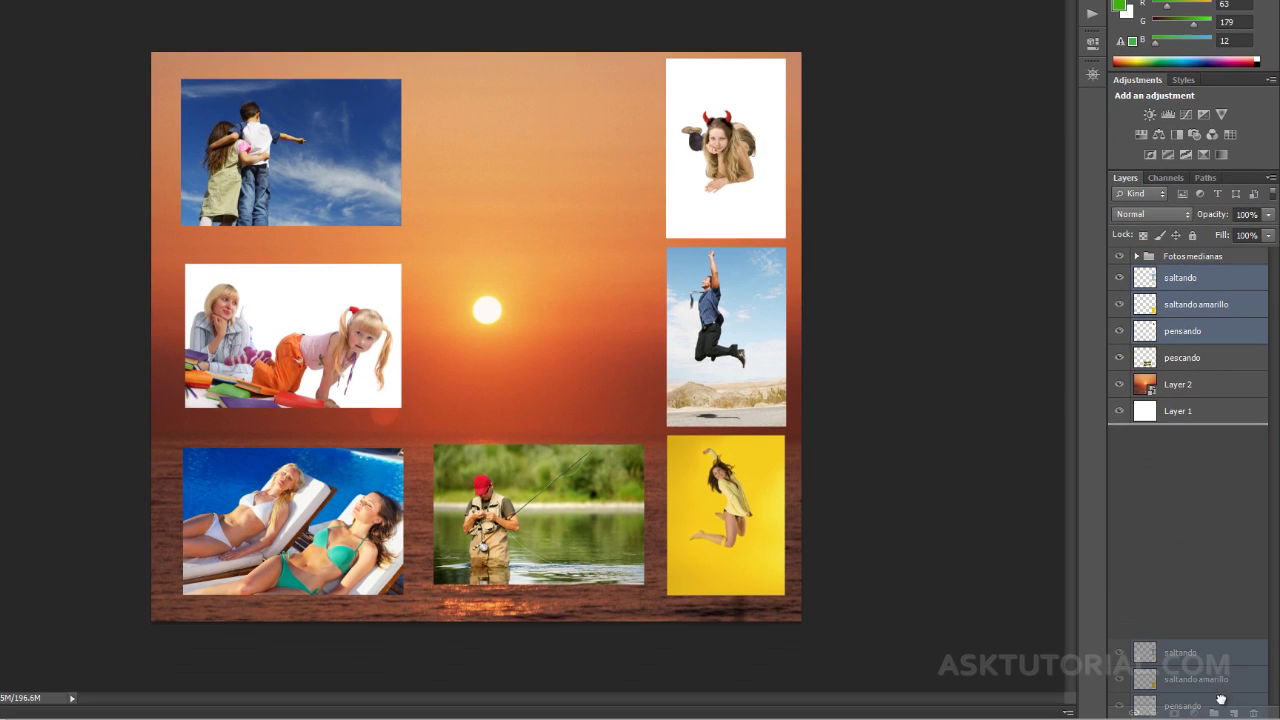
left_click_drag(1221, 699, 1214, 712)
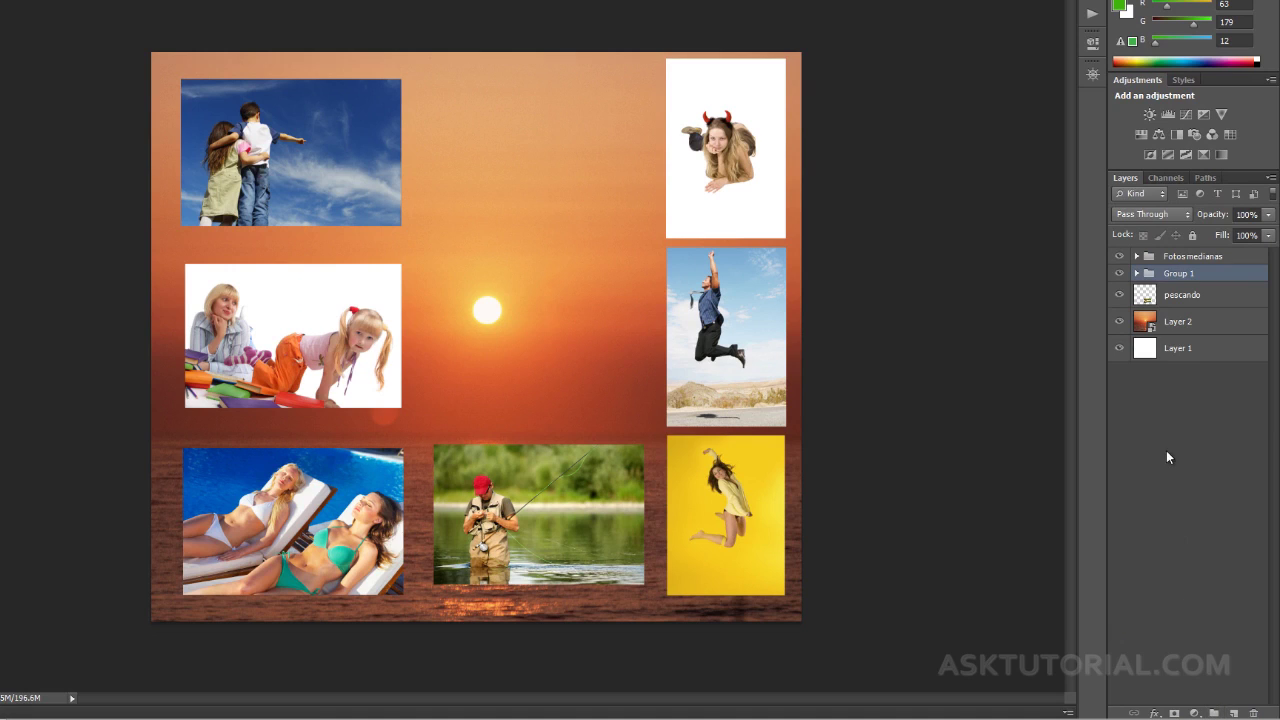
double_click(1178, 273)
type("Fotos ")
type("pequenas")
key("Return")
Shift the small photos into a middle column and nest Fotos pequenas inside Fotos medianas
mouse_move(711, 185)
left_mouse_down()
mouse_move(732, 180)
mouse_move(563, 177)
mouse_move(451, 194)
left_mouse_up()
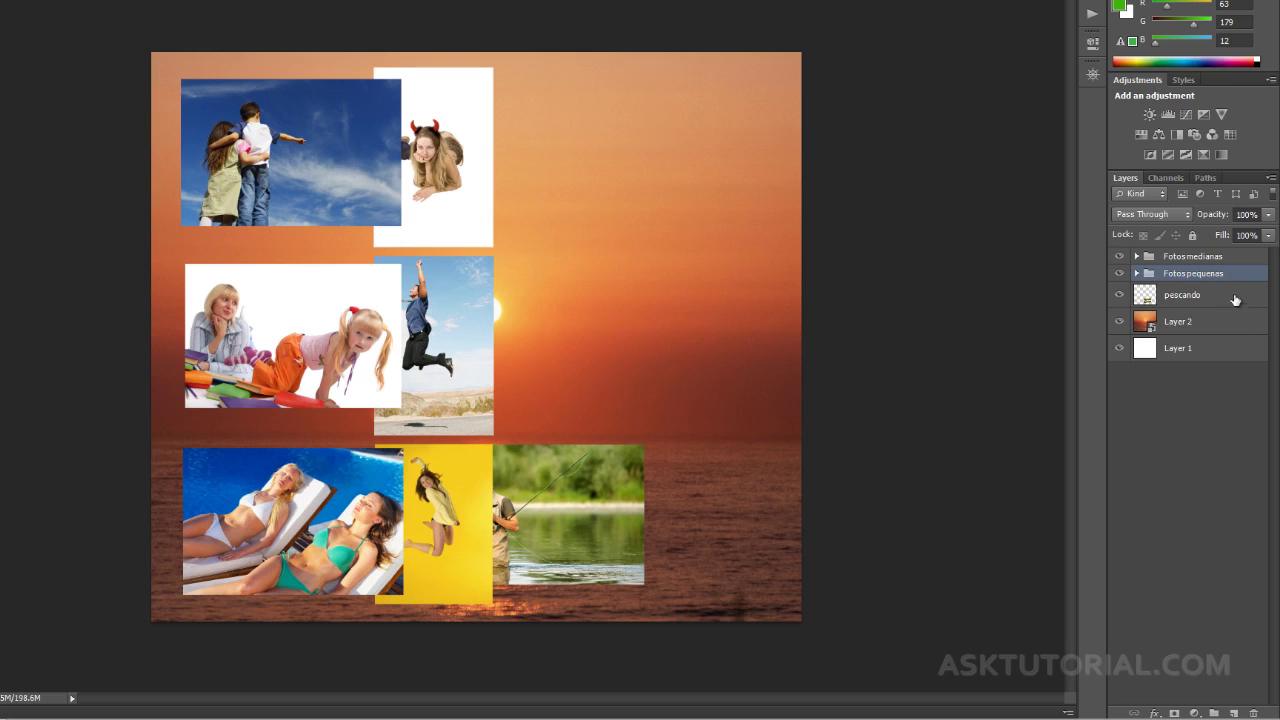
left_click_drag(1229, 277, 1224, 250)
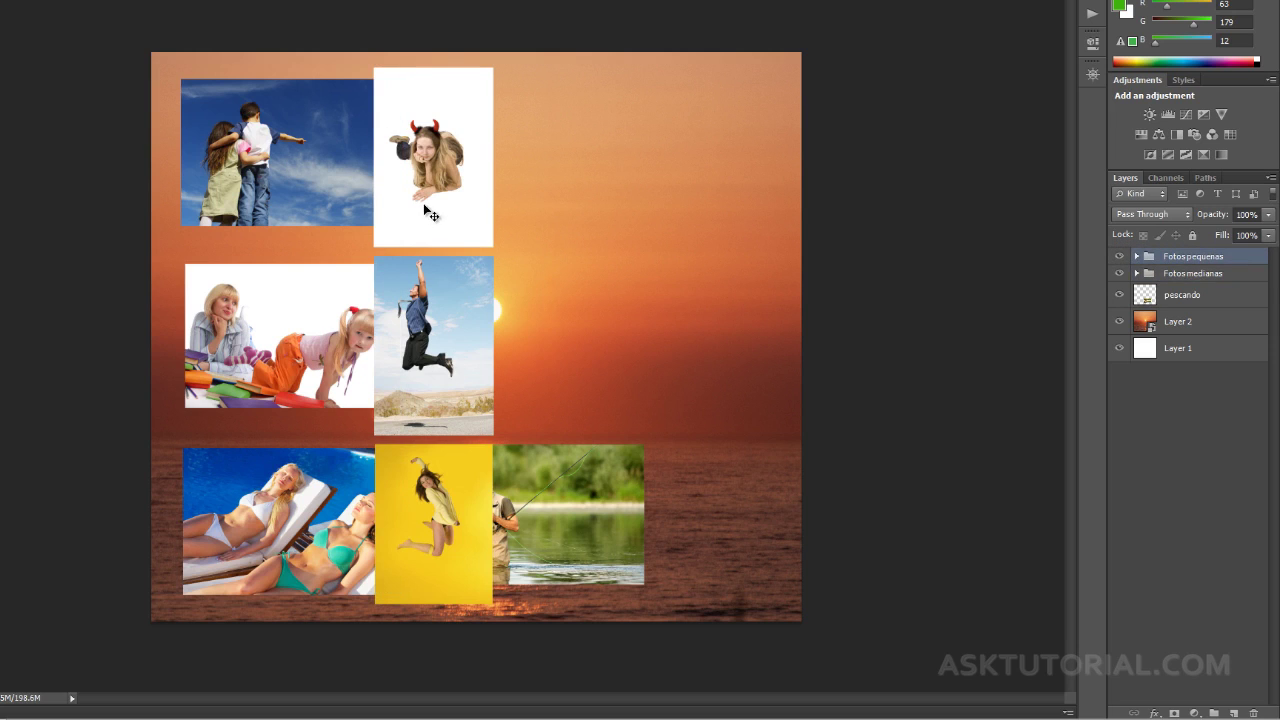
mouse_move(372, 206)
left_mouse_down()
mouse_move(298, 210)
mouse_move(318, 214)
left_mouse_up()
left_click_drag(318, 218, 456, 213)
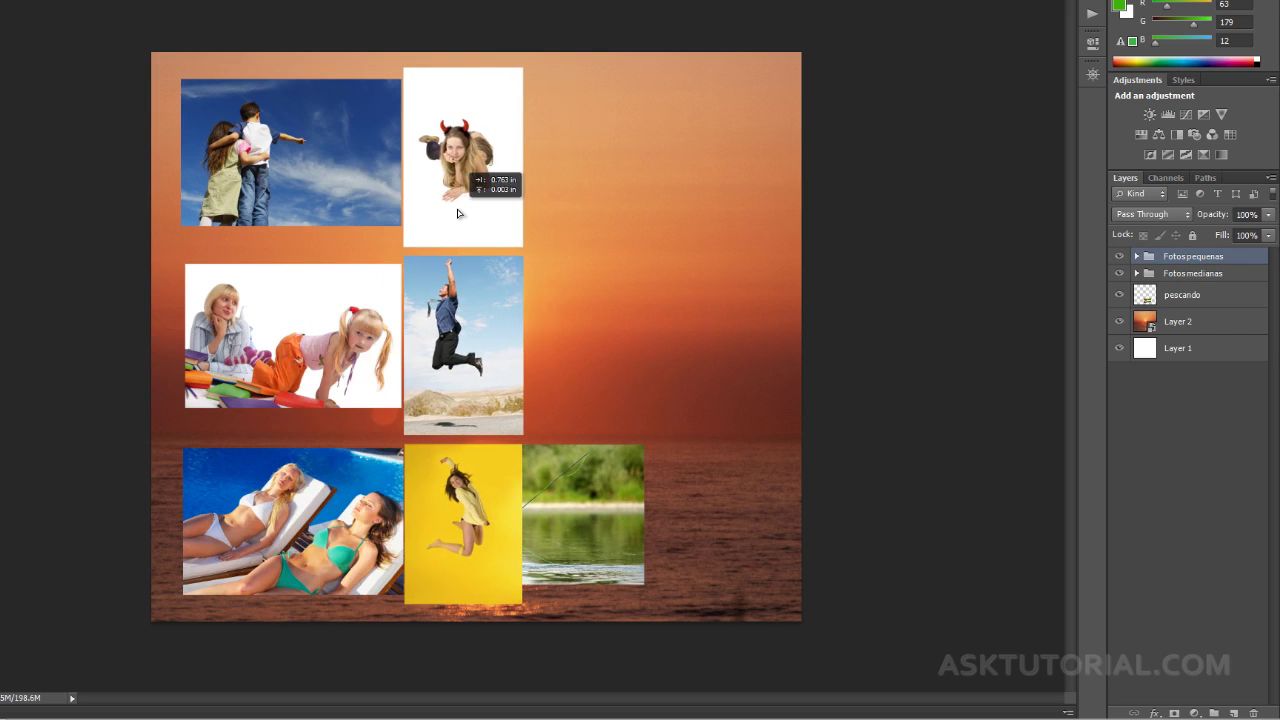
mouse_move(456, 213)
left_mouse_down()
mouse_move(442, 208)
mouse_move(461, 210)
left_mouse_up()
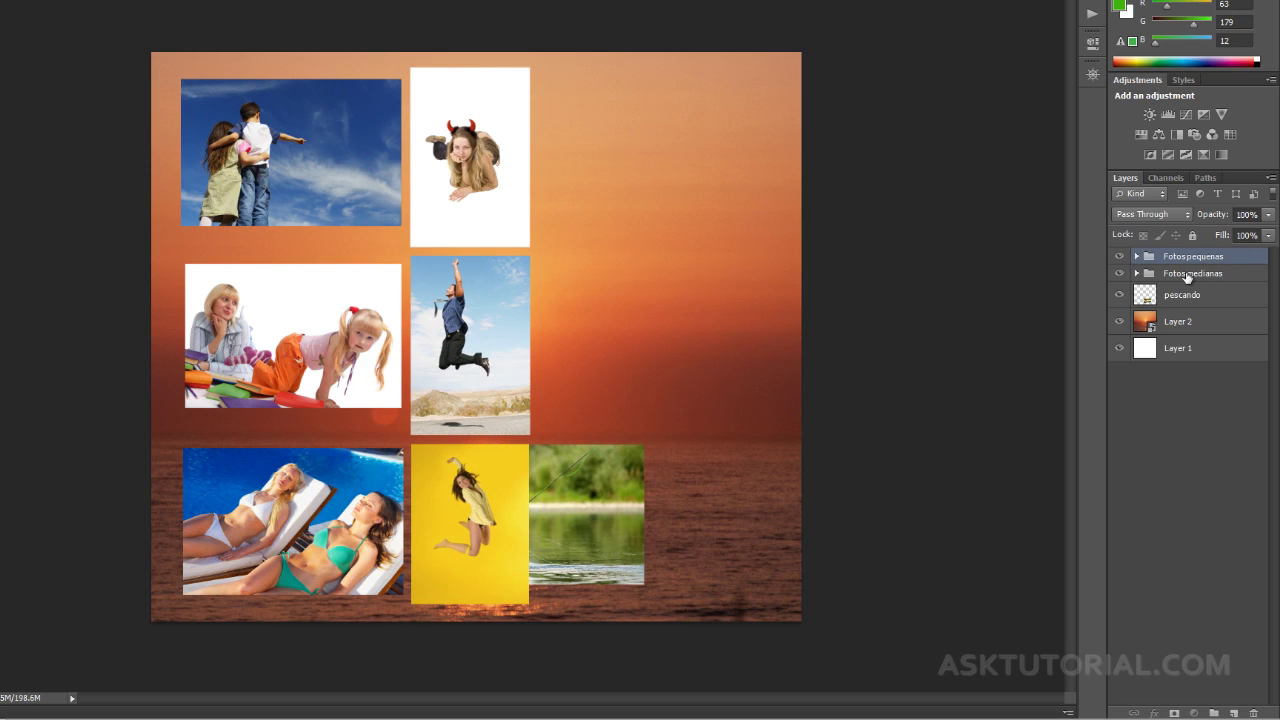
left_click_drag(1224, 257, 1222, 273)
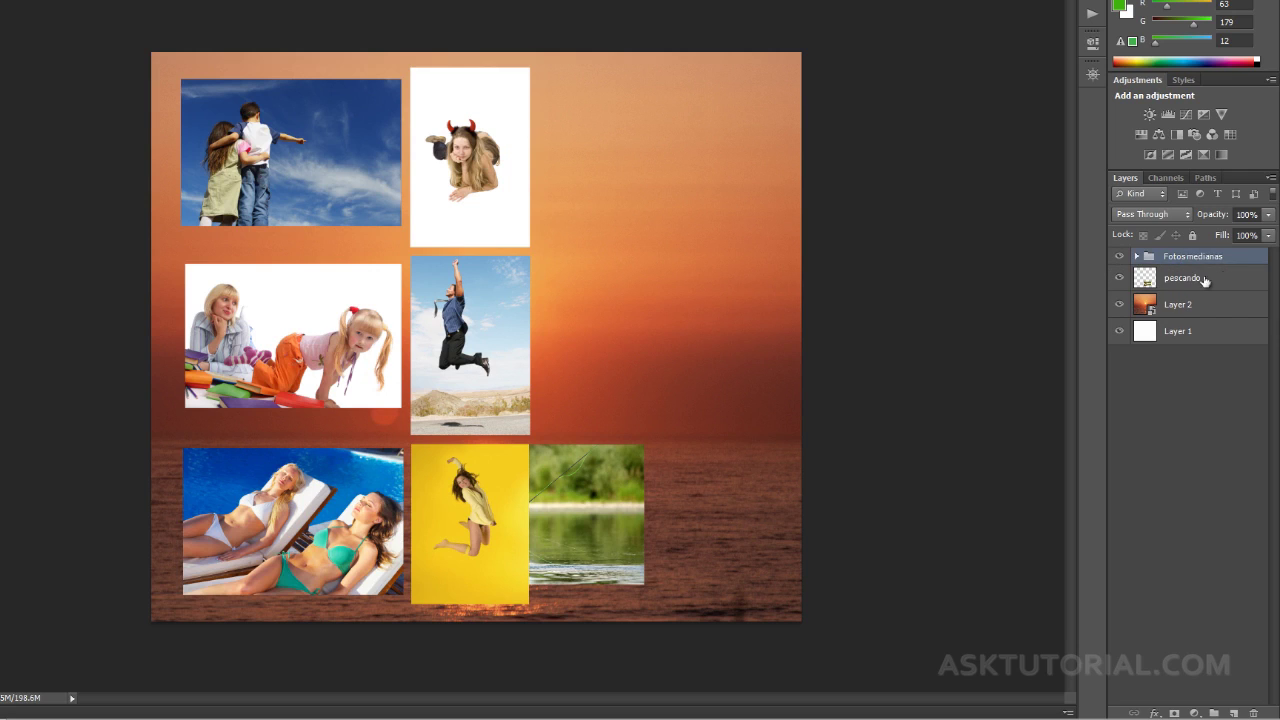
Move Fotos pequenas out to the top of the stack and return its photos to the right edge
left_click(1136, 257)
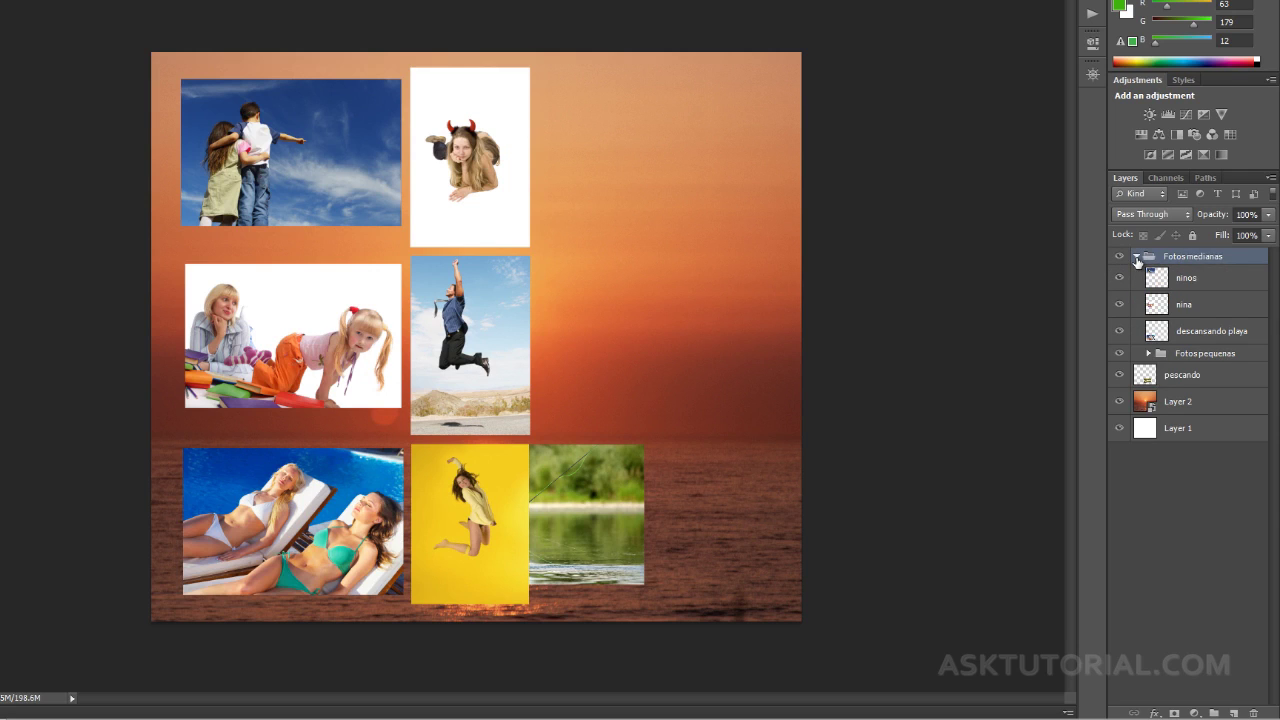
left_click(1150, 354)
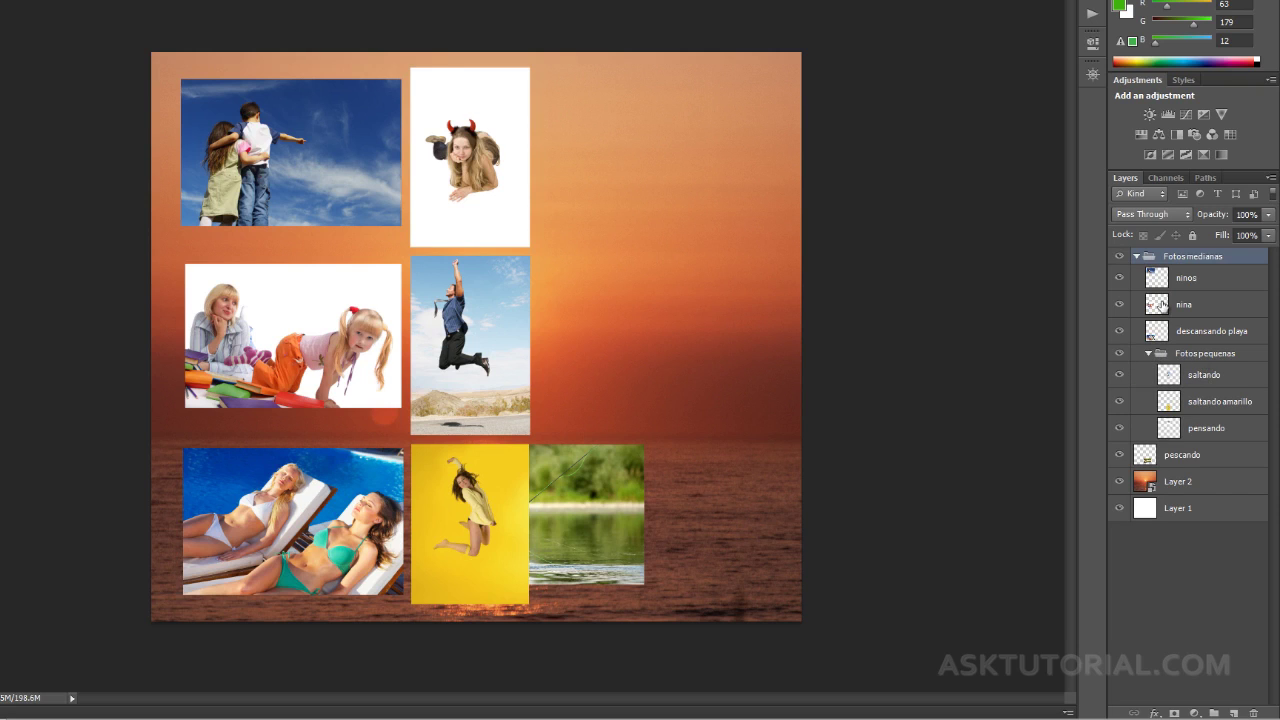
left_click(1149, 355)
left_click_drag(1195, 358, 1202, 473)
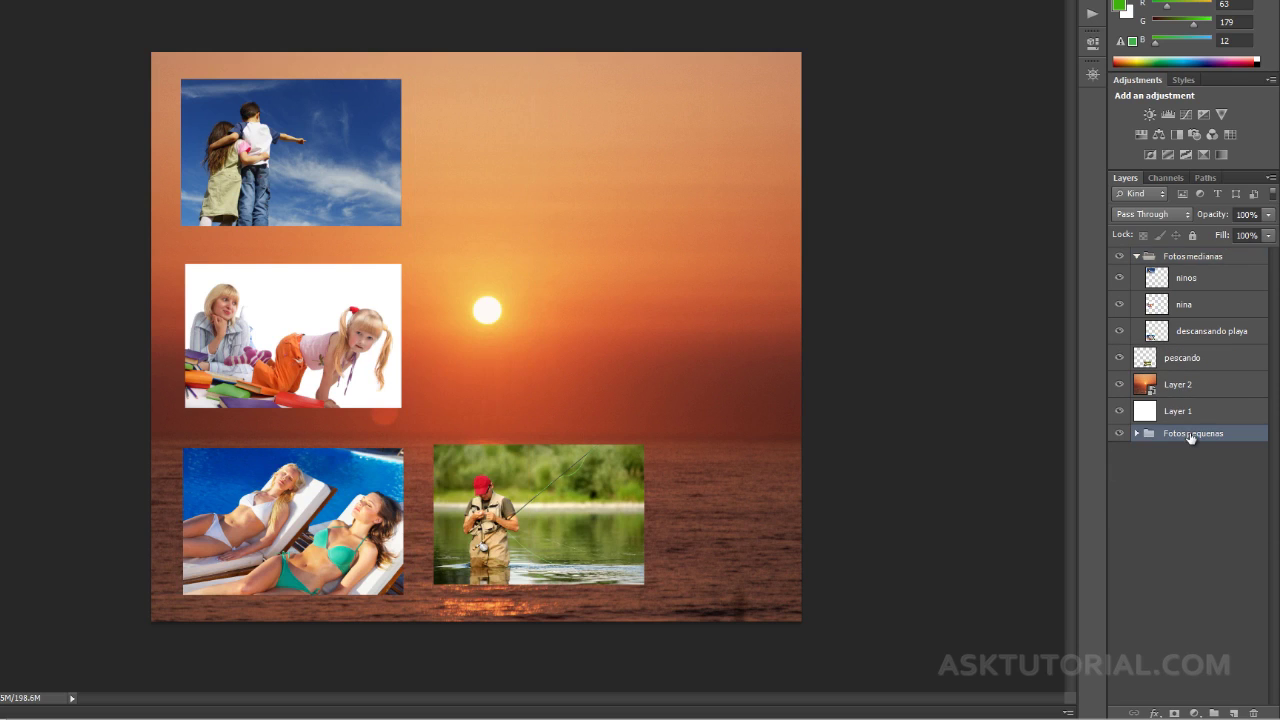
left_click_drag(1190, 438, 1187, 247)
left_click_drag(1187, 247, 1188, 250)
left_click_drag(501, 187, 751, 181)
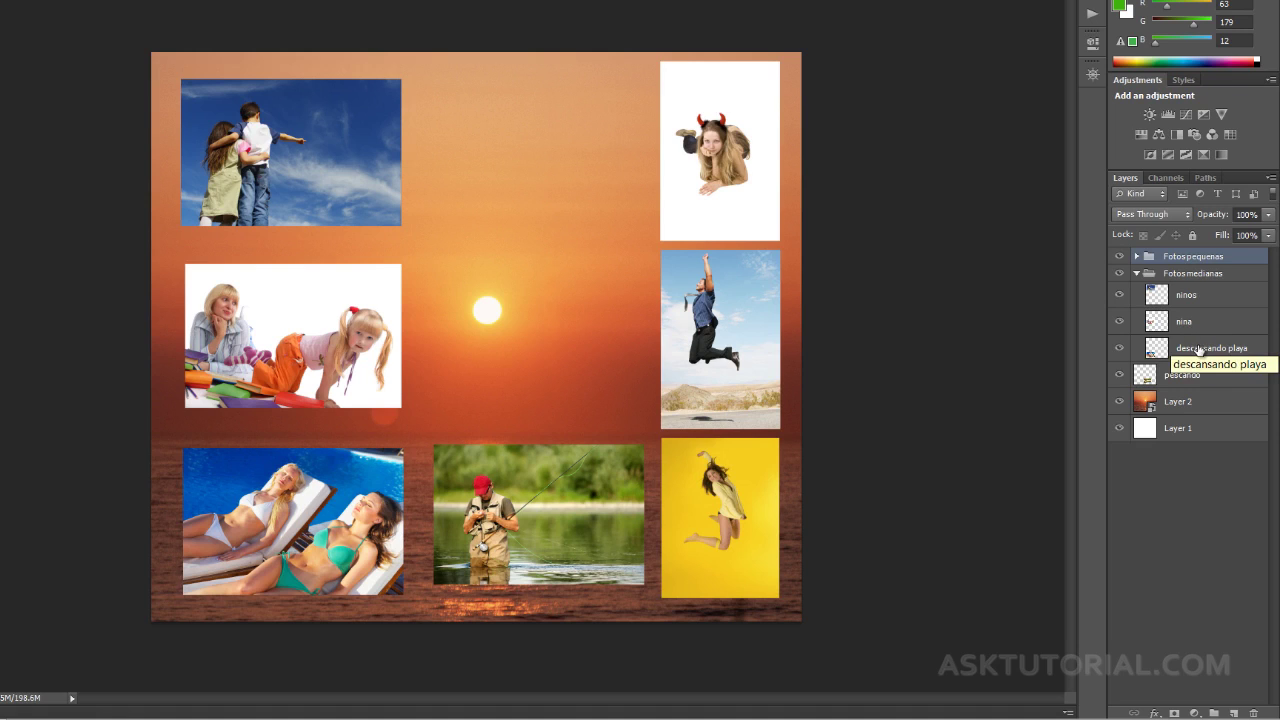
Move descansando playa above nina inside Fotos medianas and toggle that group's expansion
left_click_drag(1196, 346, 1196, 317)
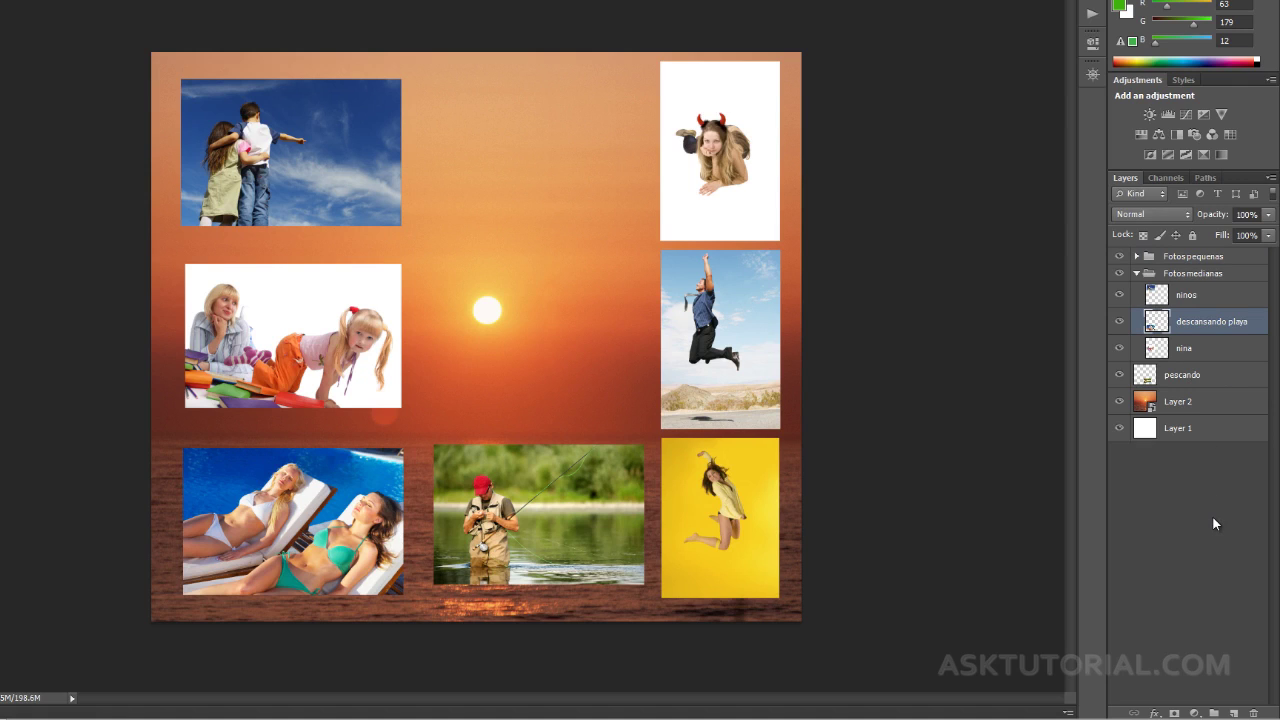
left_click(1137, 273)
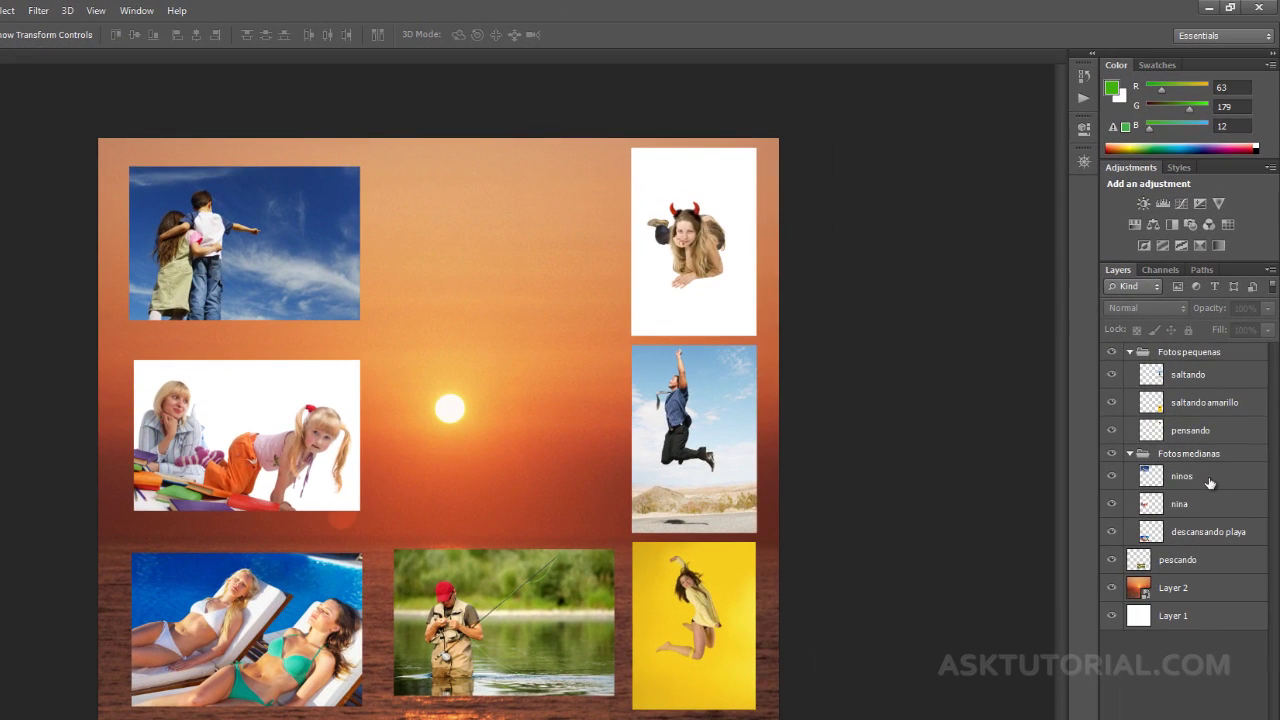
Move the ninos, nina and descansando playa layers above the Fotos pequenas group
left_click(1210, 483)
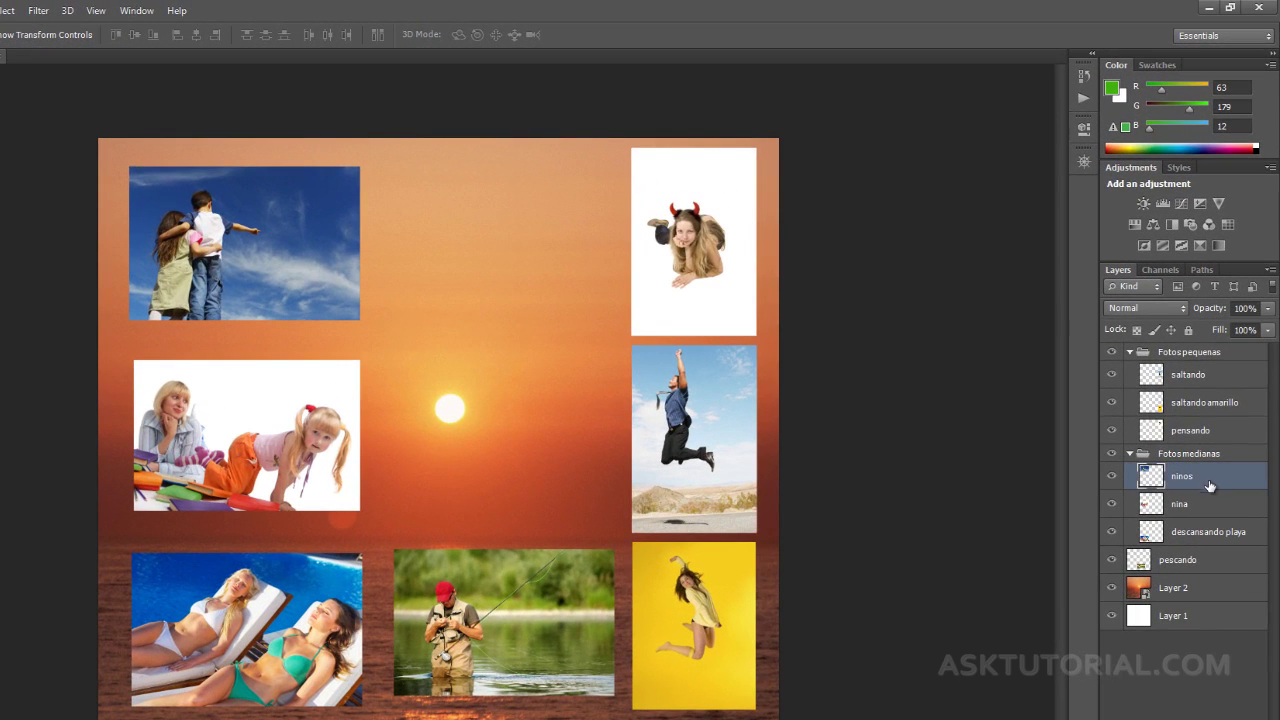
left_click(1220, 539, "shift")
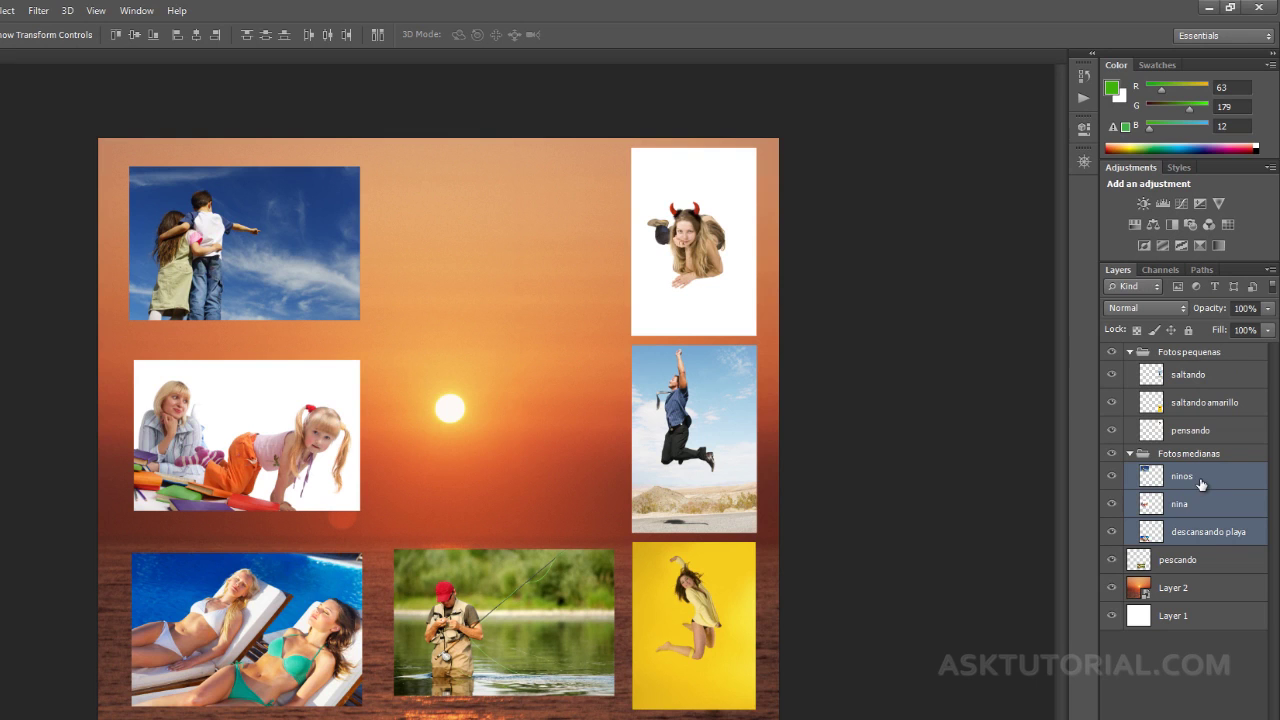
mouse_move(1201, 484)
left_mouse_down()
mouse_move(1203, 556)
mouse_move(1207, 498)
left_mouse_up()
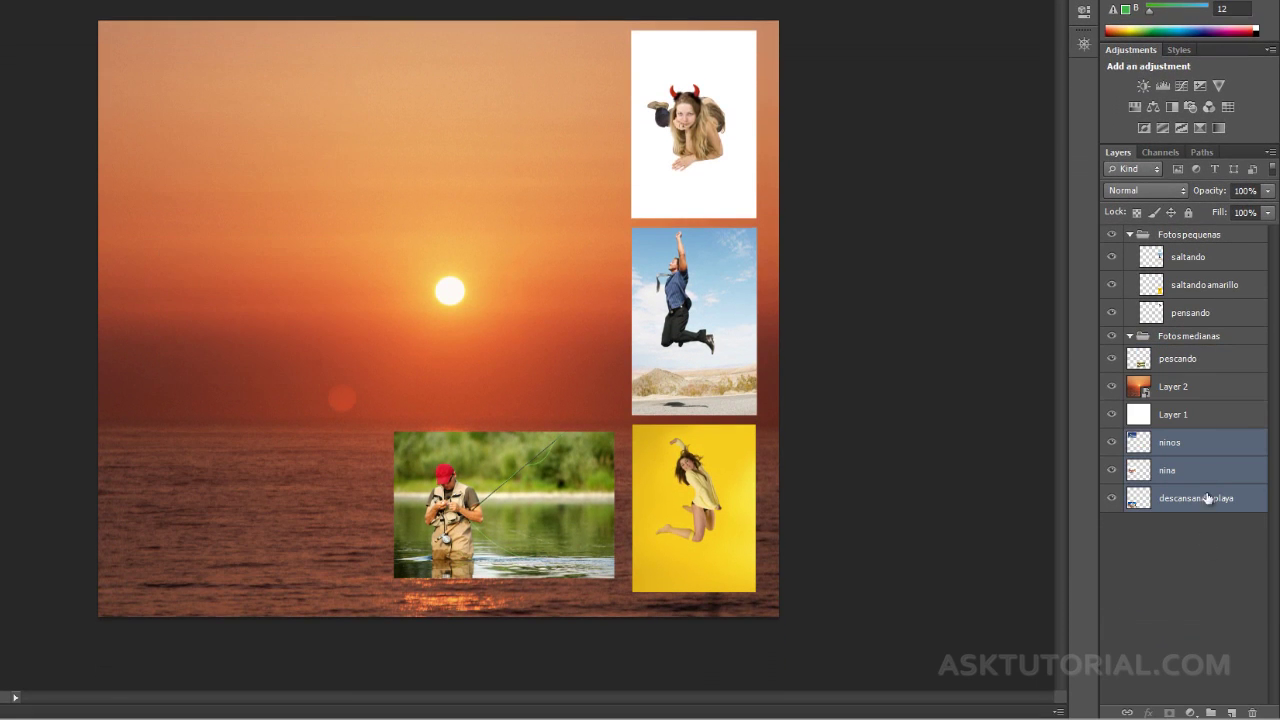
mouse_move(1206, 449)
left_mouse_down()
mouse_move(1197, 376)
mouse_move(1211, 234)
left_mouse_up()
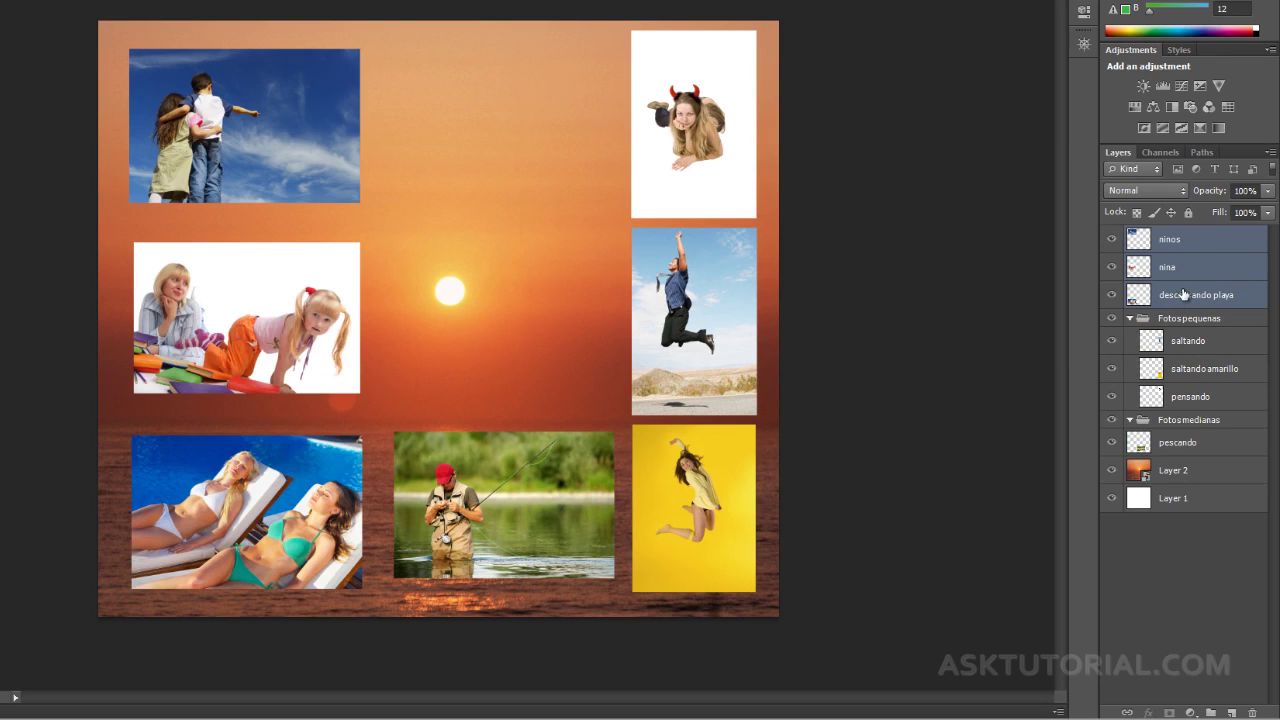
Nudge the three left-column photos on the canvas, leaving Free Transform unchanged
left_click_drag(317, 141, 302, 166)
key("ctrl+t")
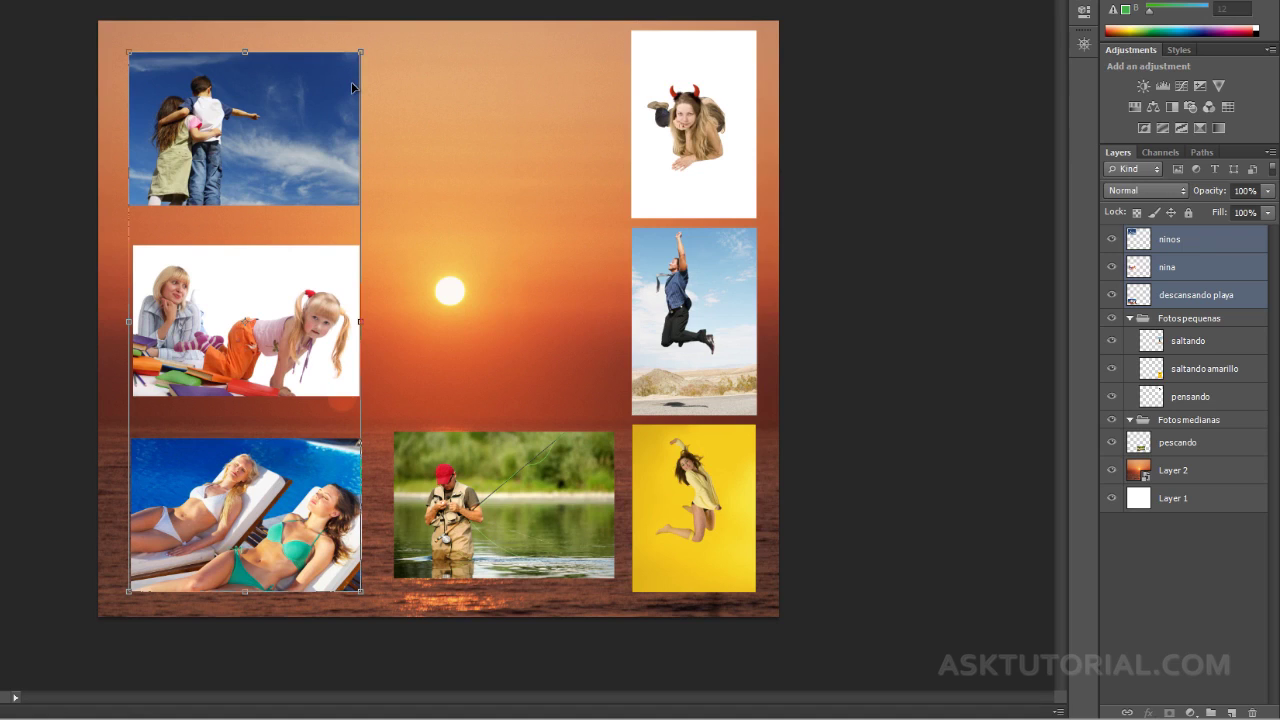
key("Return")
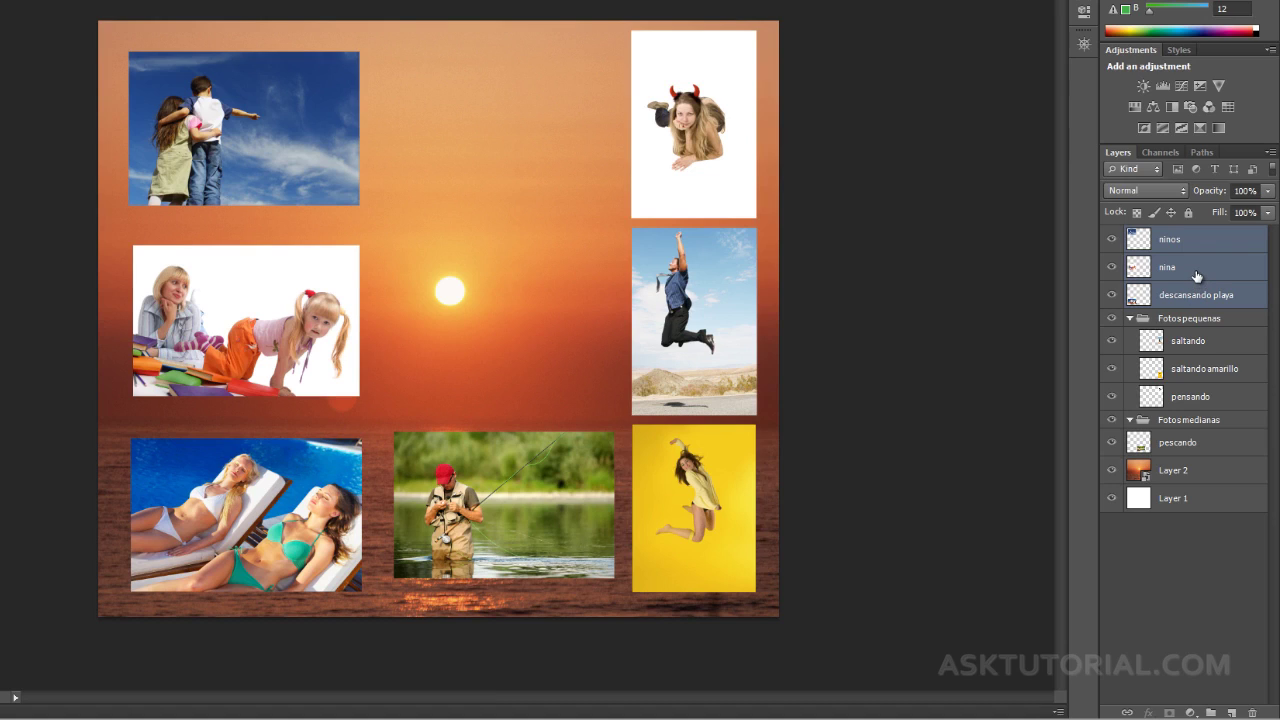
right_click(1197, 276)
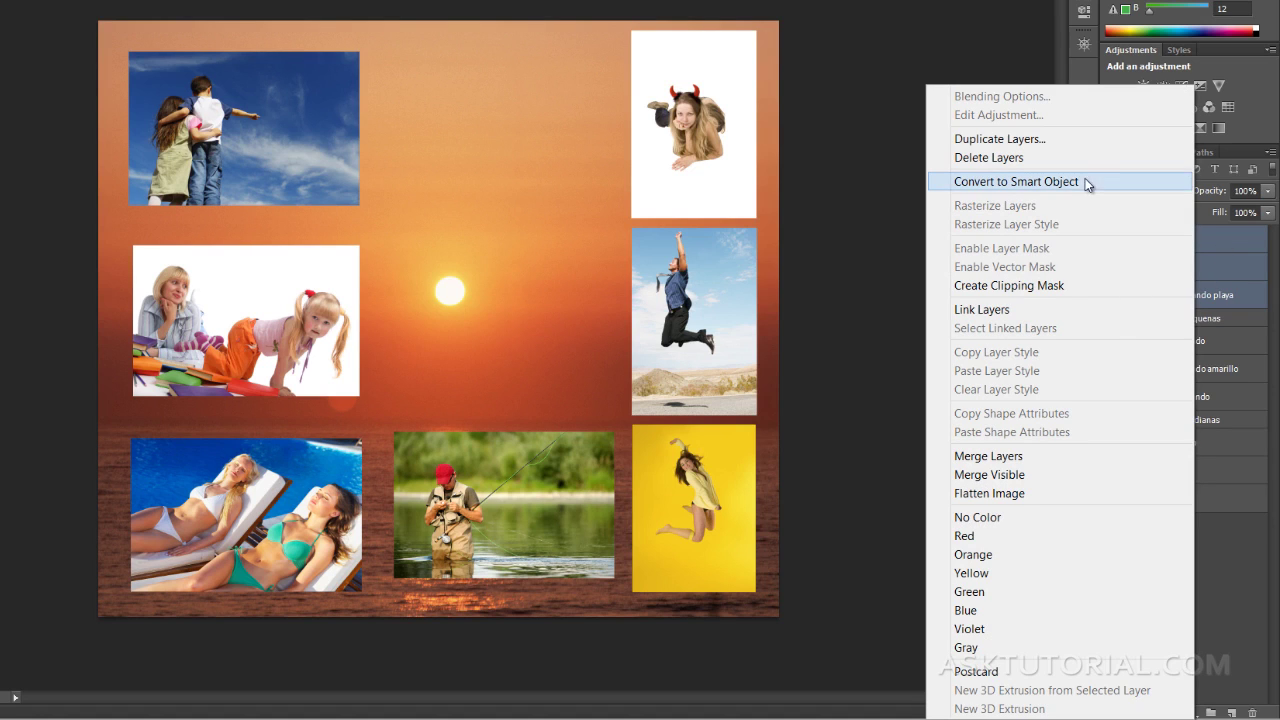
Convert the three layers into a single ninos smart object and shift it slightly right
left_click(1063, 190)
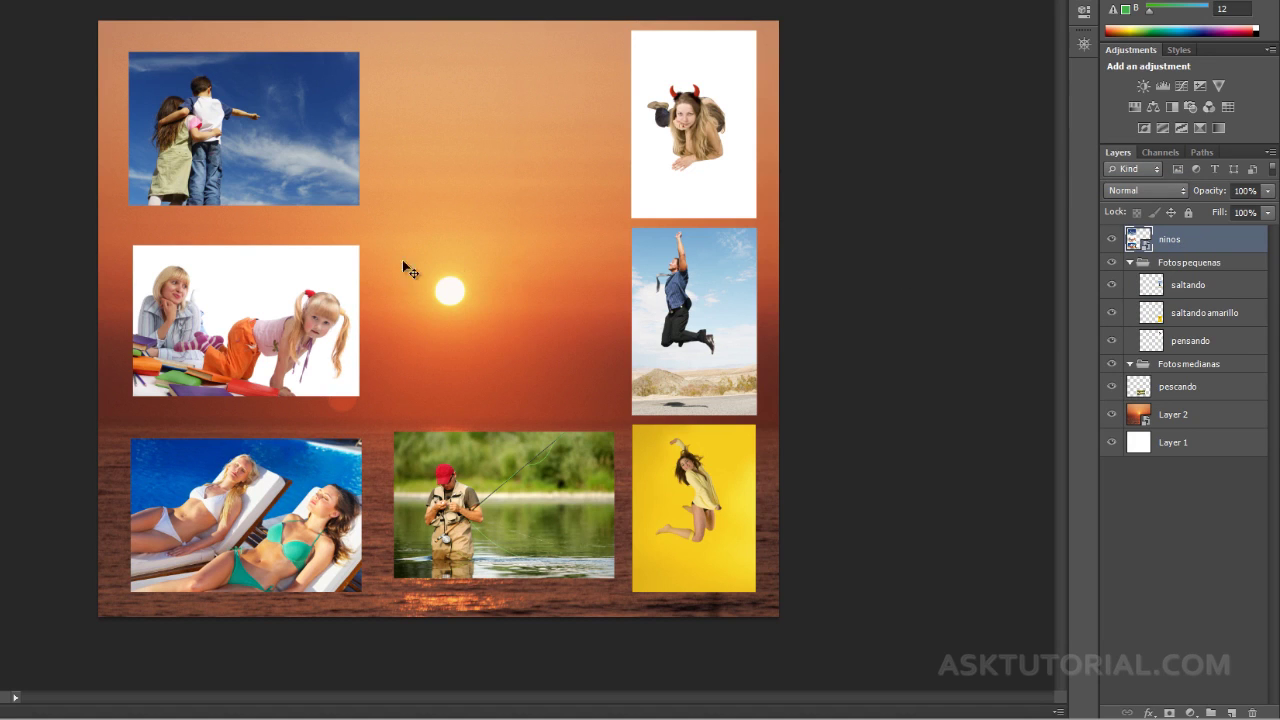
mouse_move(280, 178)
left_mouse_down()
mouse_move(451, 194)
mouse_move(287, 178)
left_mouse_up()
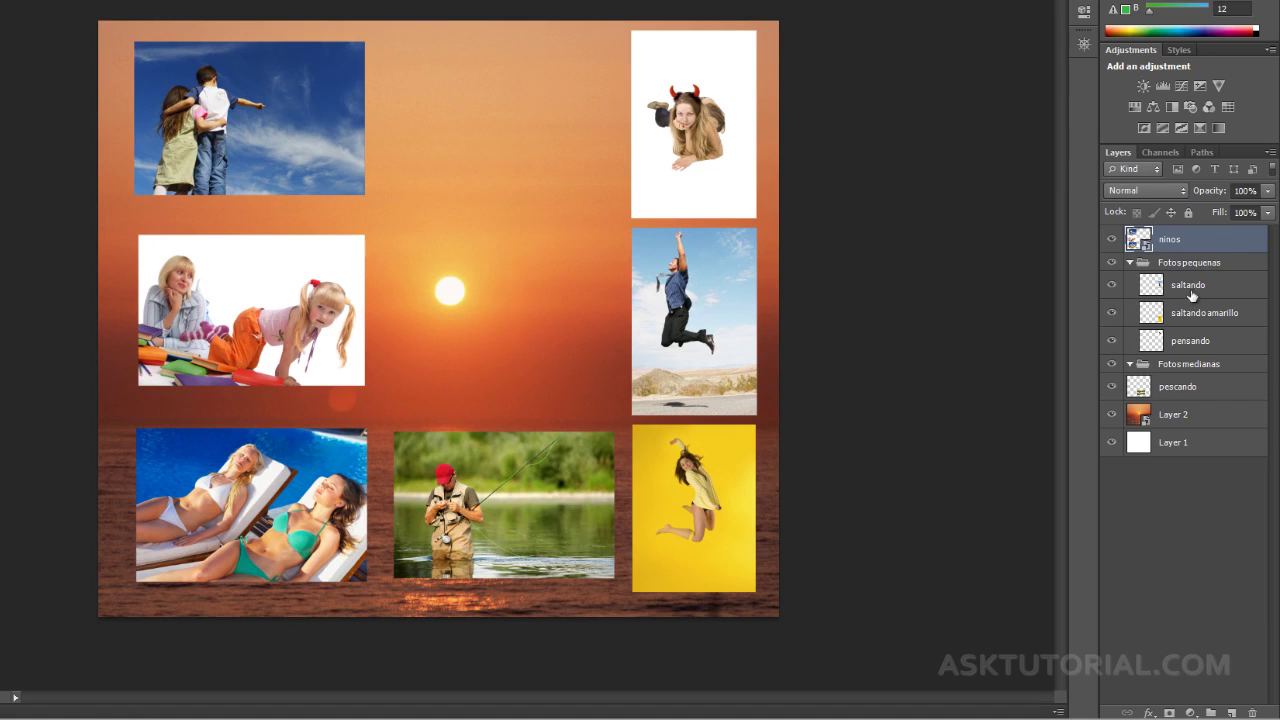
Undo a trial rotation of the ninos column and commit a small down-left move instead
key("ctrl+t")
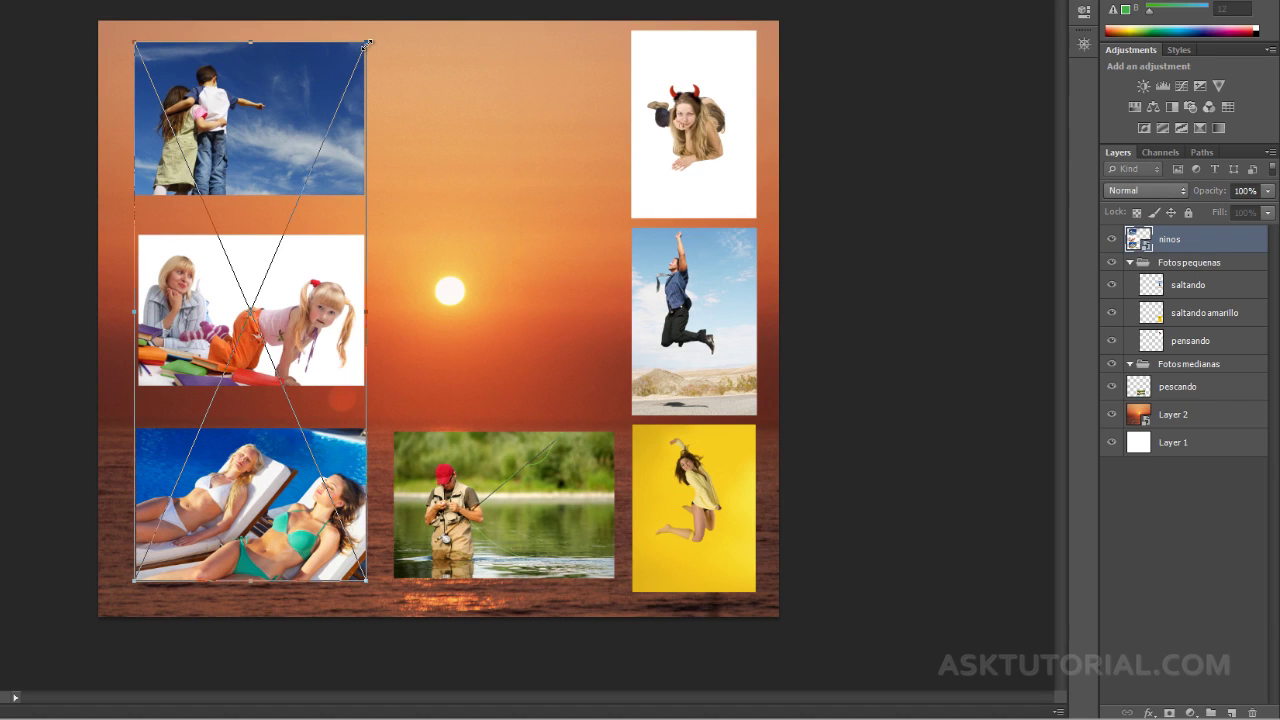
mouse_move(358, 48)
left_mouse_down()
mouse_move(352, 60)
mouse_move(371, 31)
mouse_move(437, 72)
left_mouse_up()
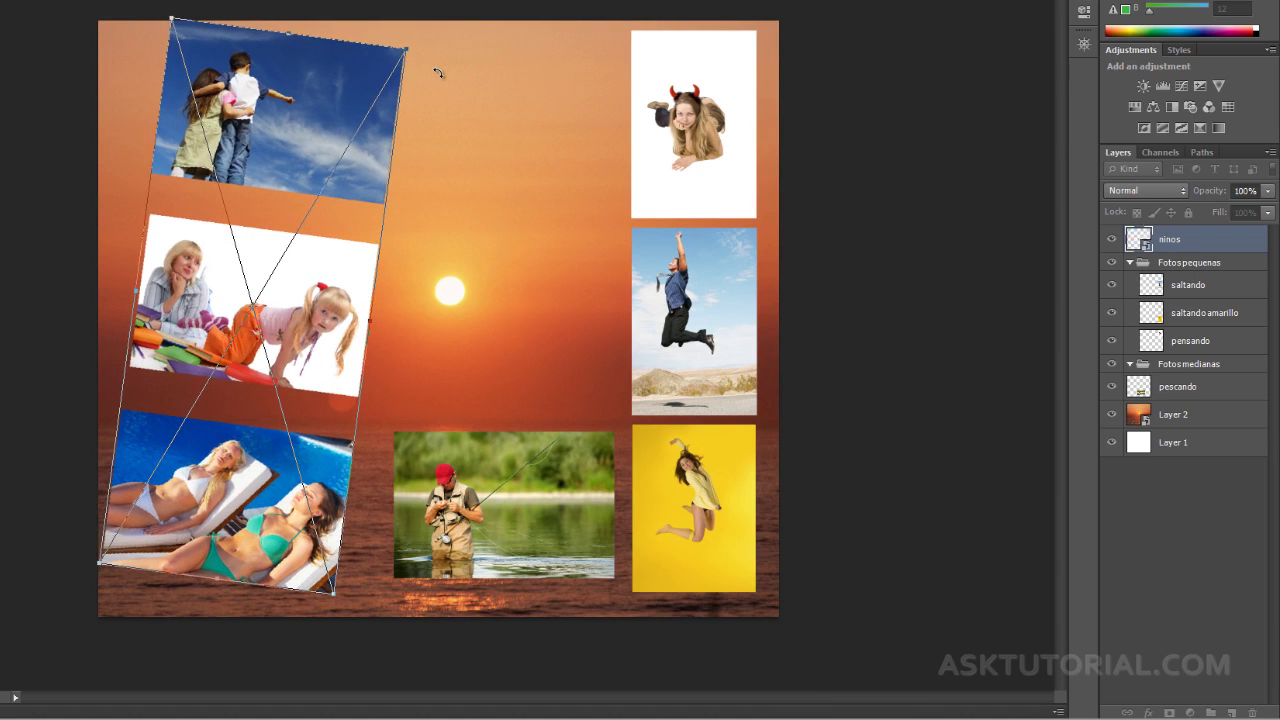
key("ctrl+z")
left_click_drag(335, 197, 333, 207)
key("Return")
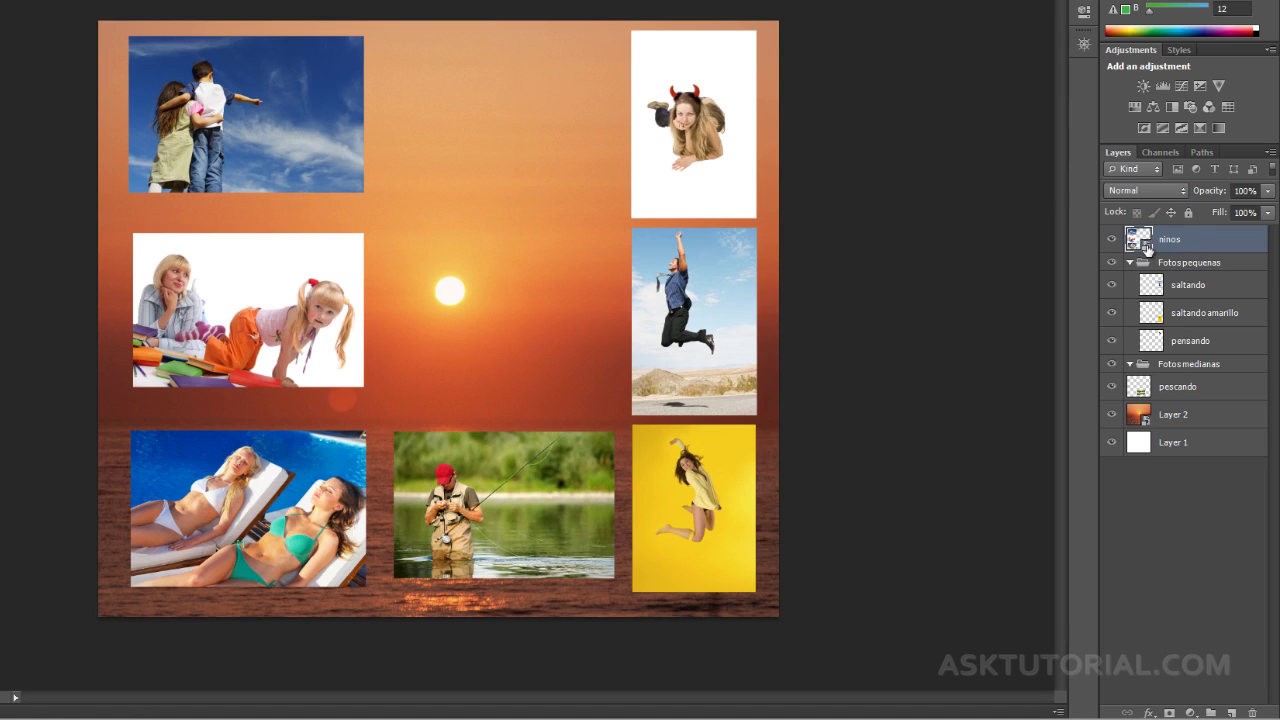
Open the ninos smart object as ninos.psb, showing the ninos, nina and descansando playa layers
double_click(1146, 250)
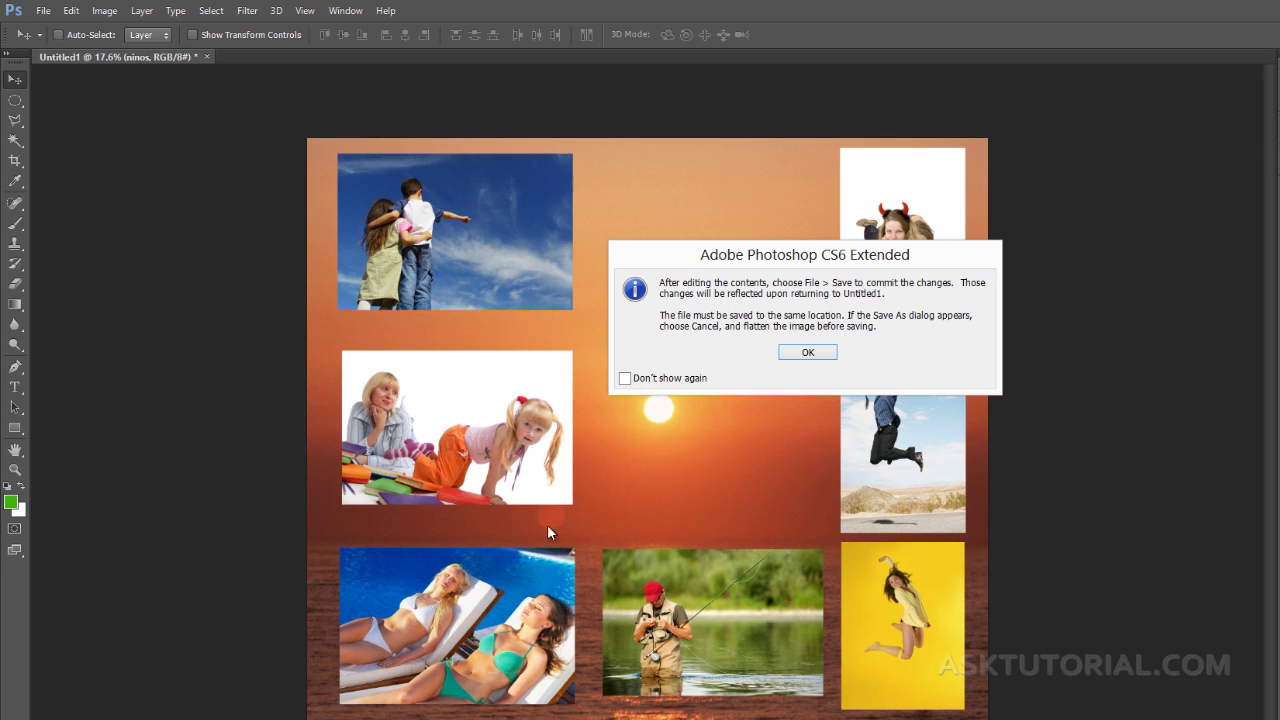
left_click(809, 353)
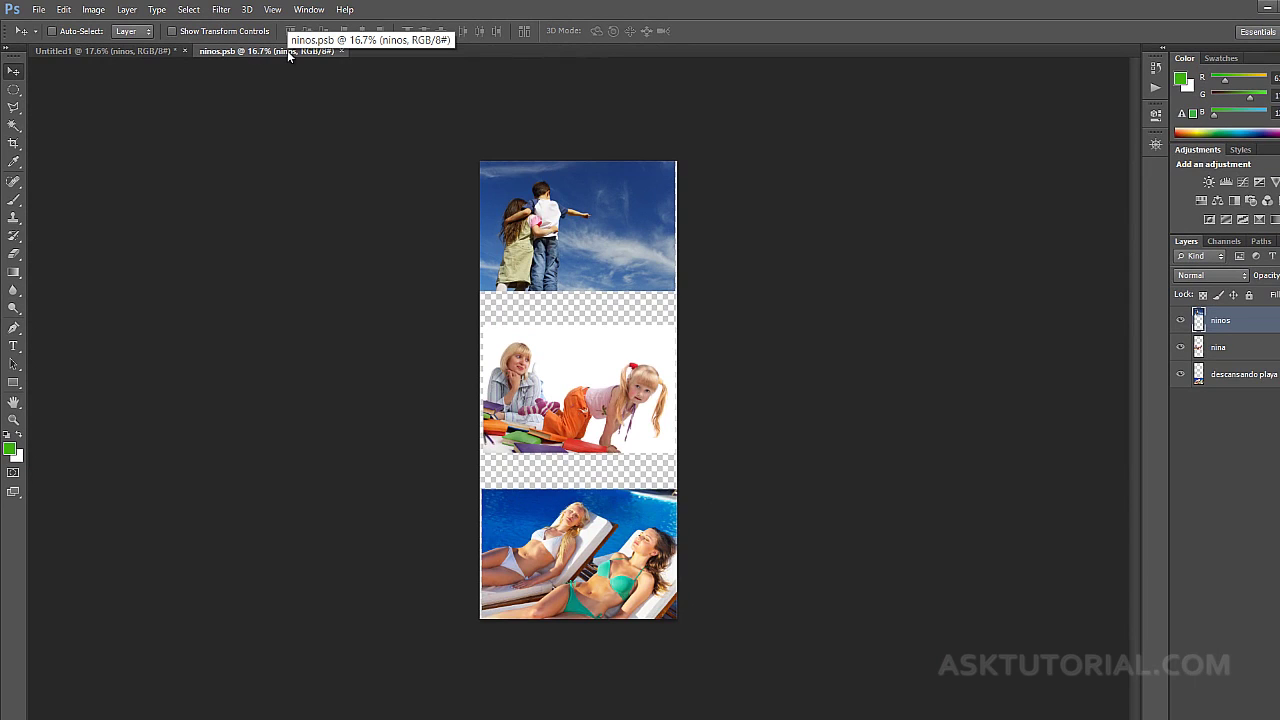
left_click(156, 50)
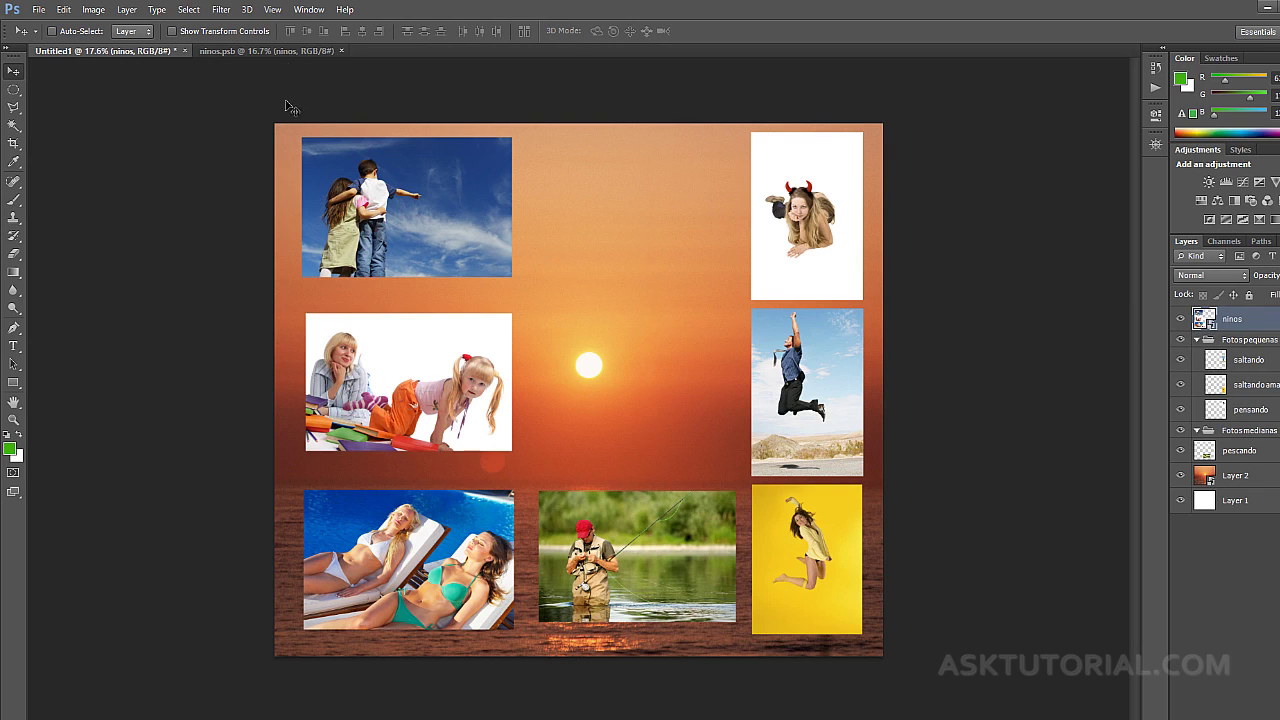
left_click(270, 51)
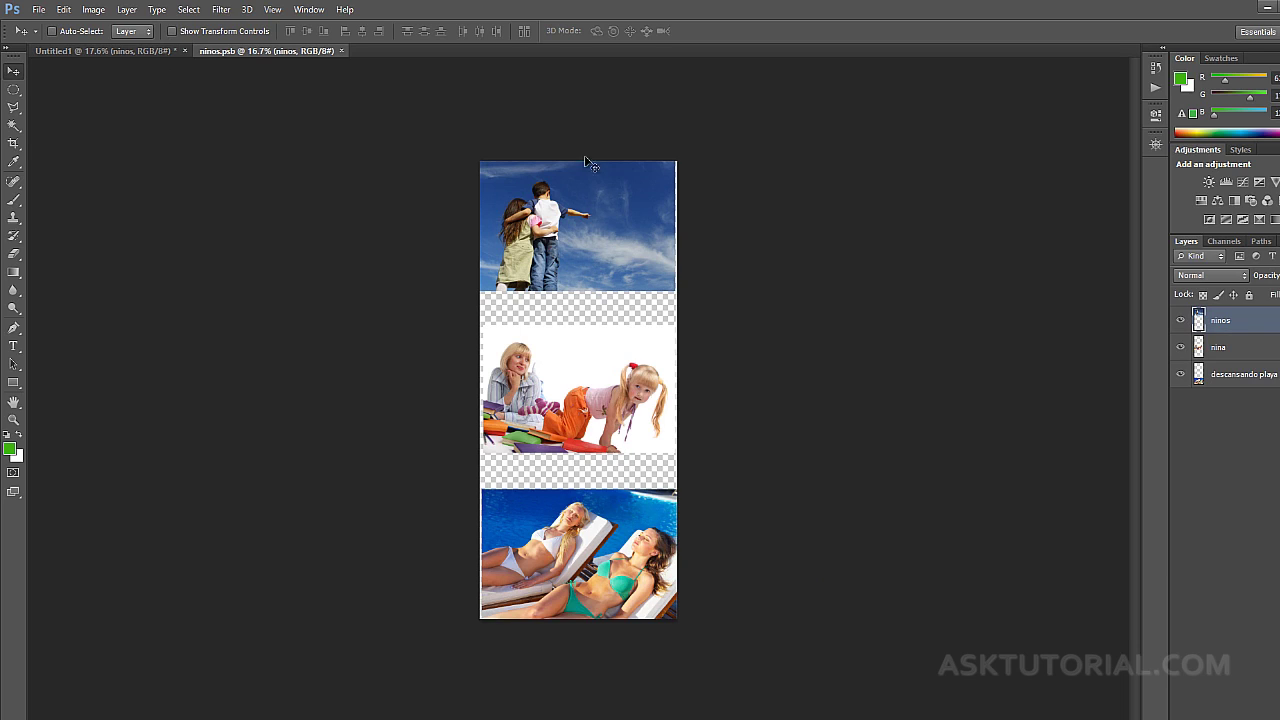
Scale the nina photo down to about 87% and shift it slightly up-left
left_click(53, 32)
left_click(587, 382)
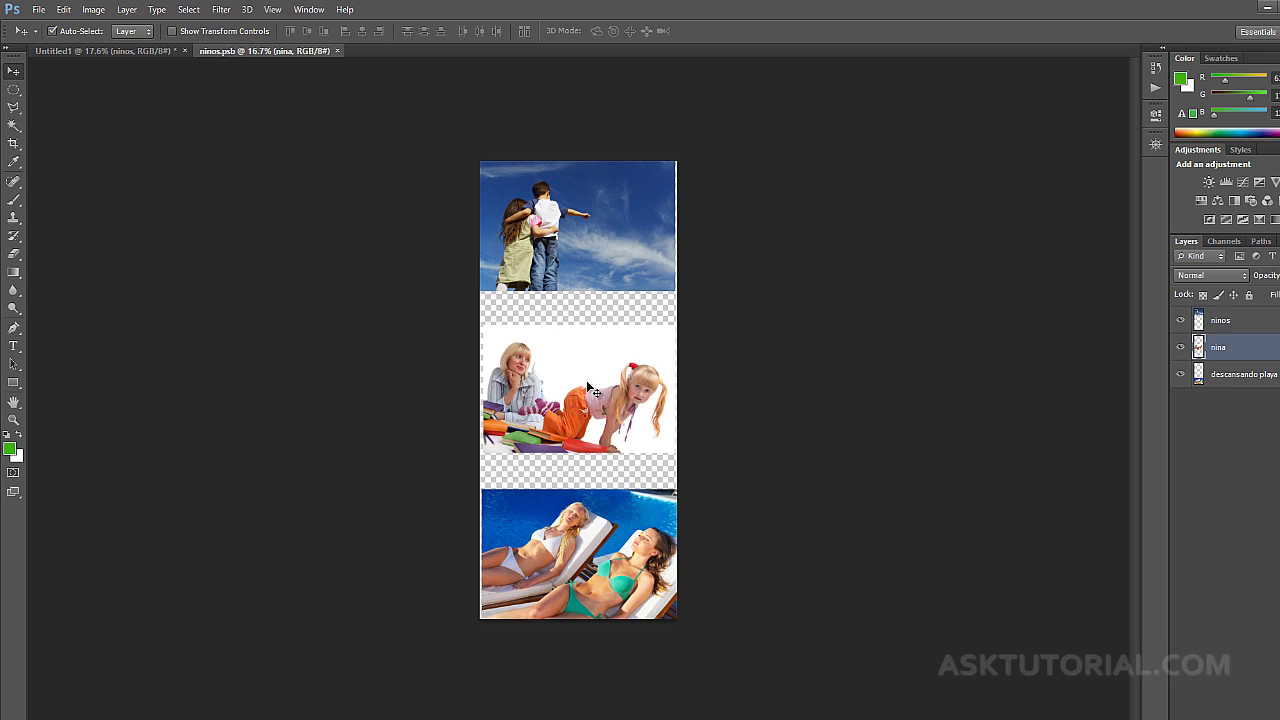
key("ctrl+t")
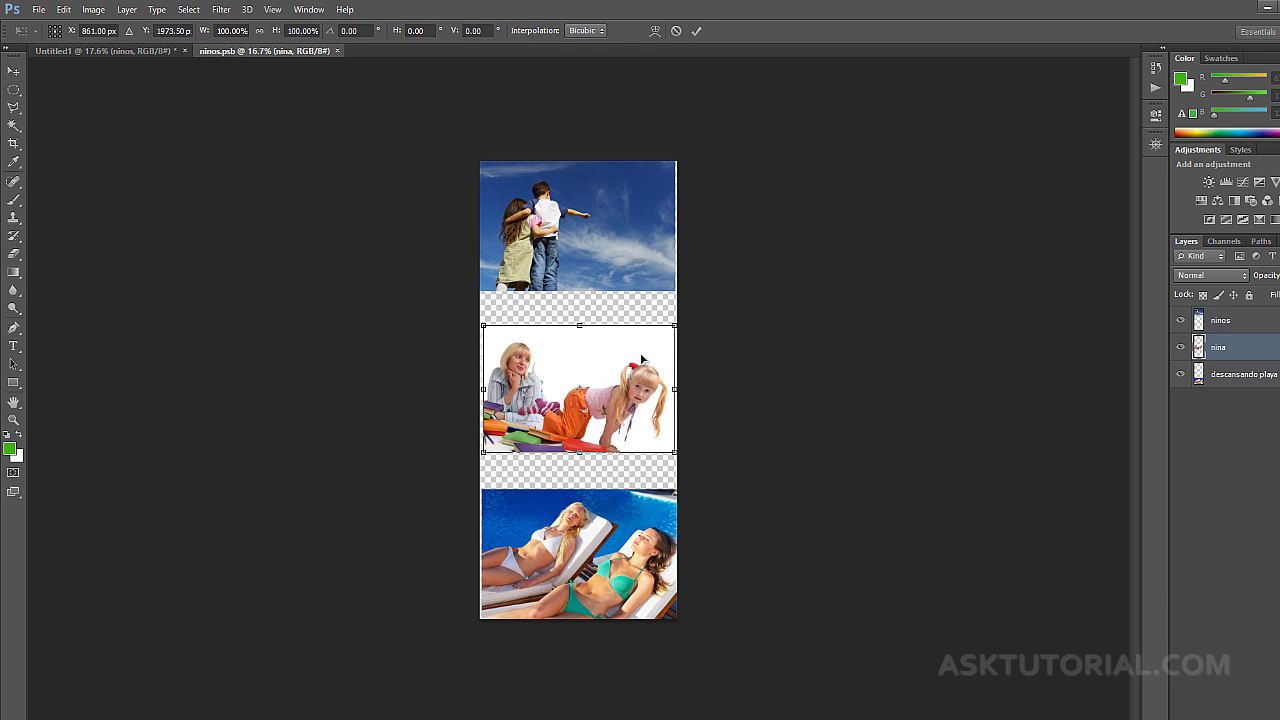
left_click_drag(670, 330, 663, 341)
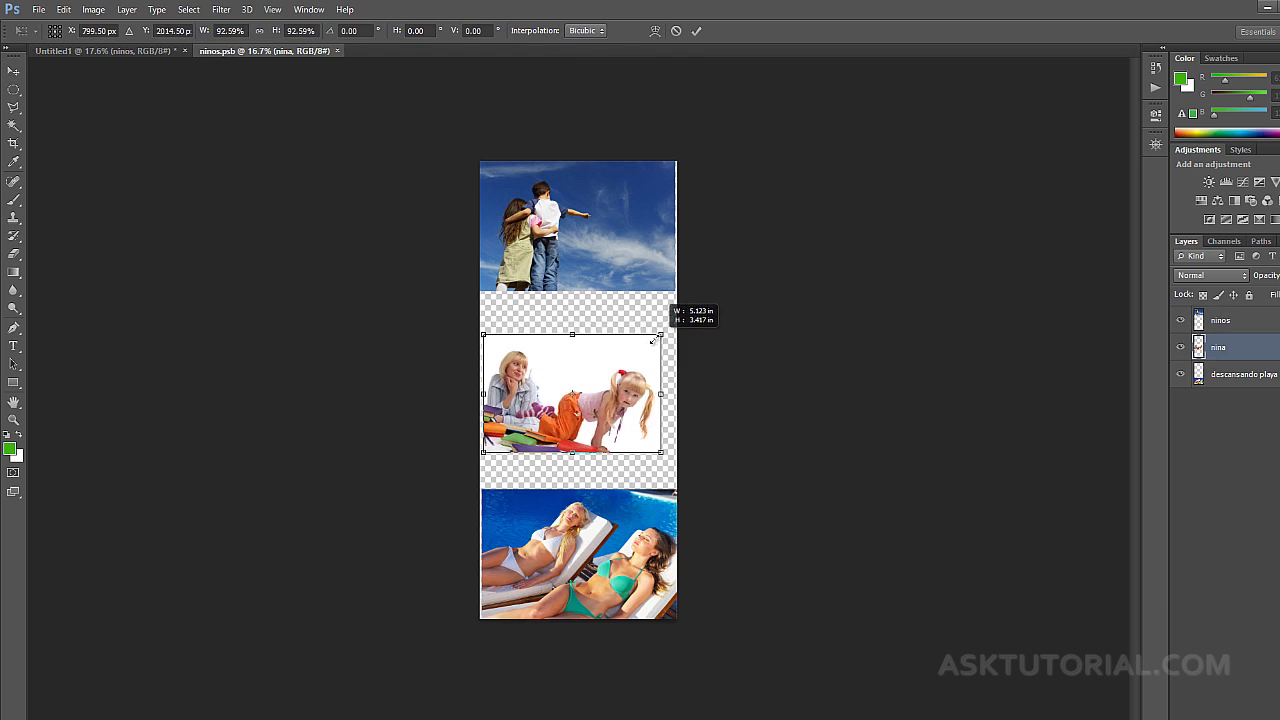
left_click_drag(613, 378, 611, 376)
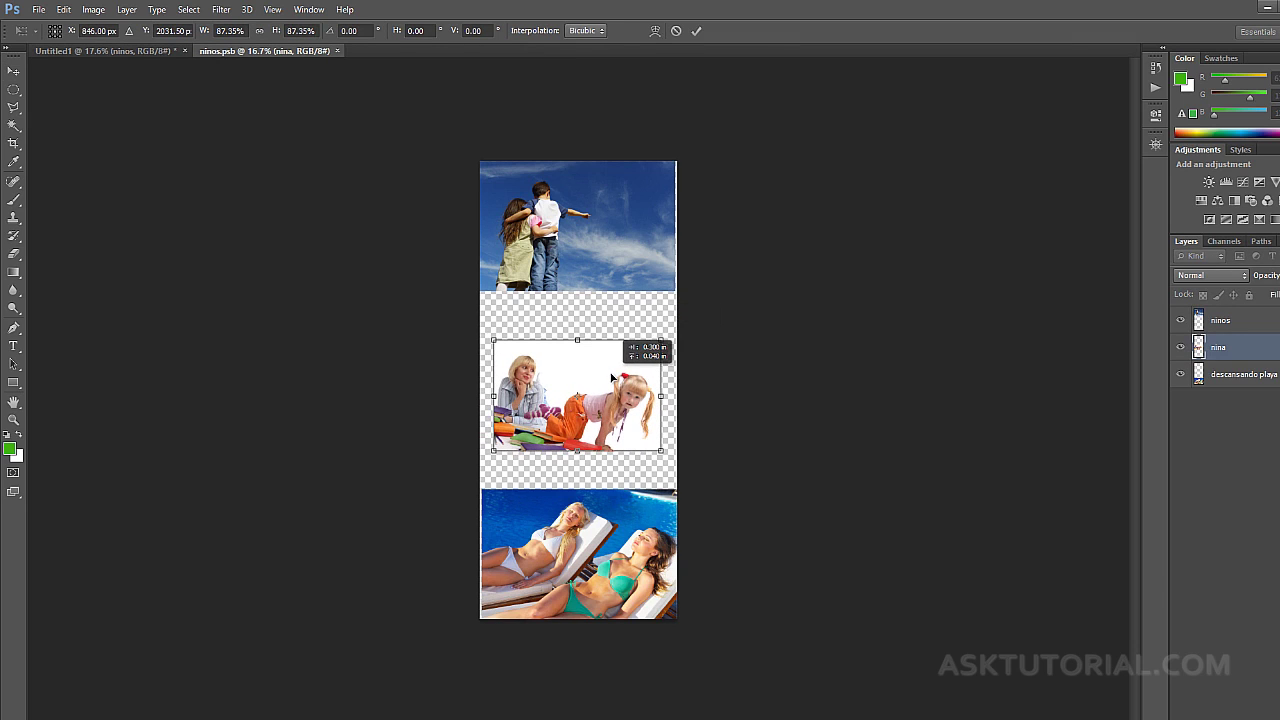
key("Return")
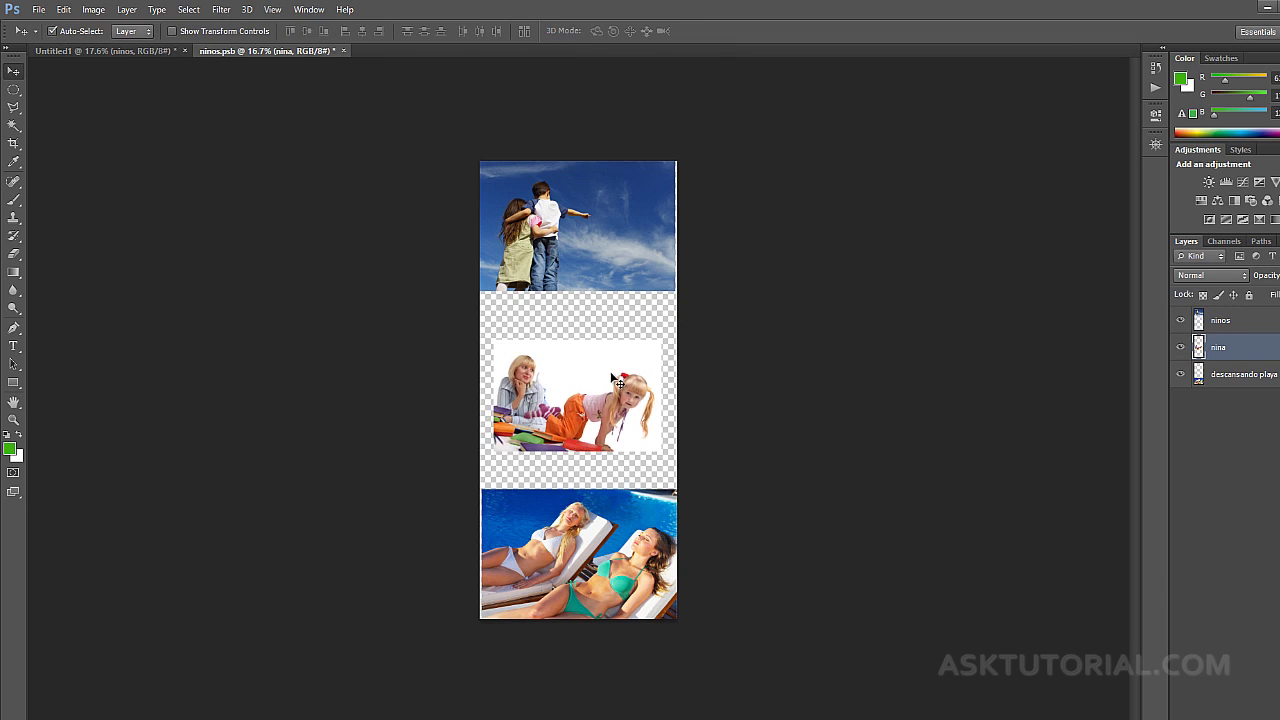
Save ninos.psb and view the smaller nina photo in the collage
left_click(39, 10)
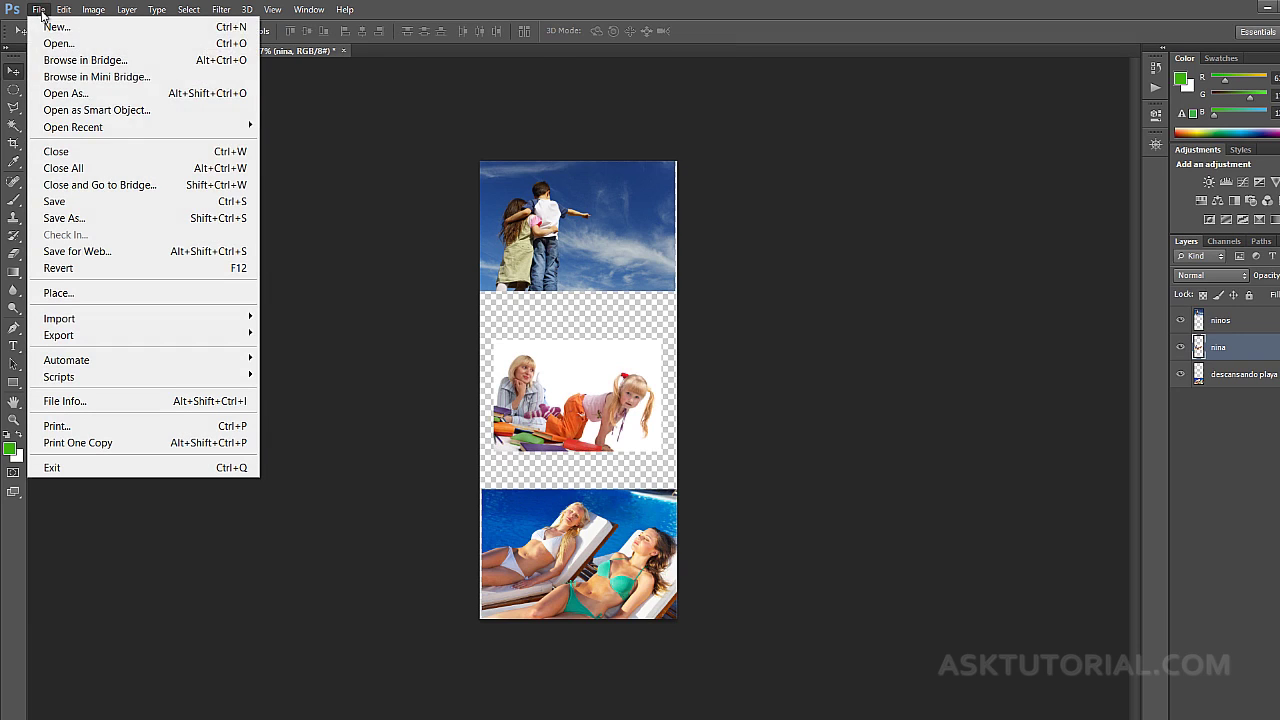
left_click(62, 203)
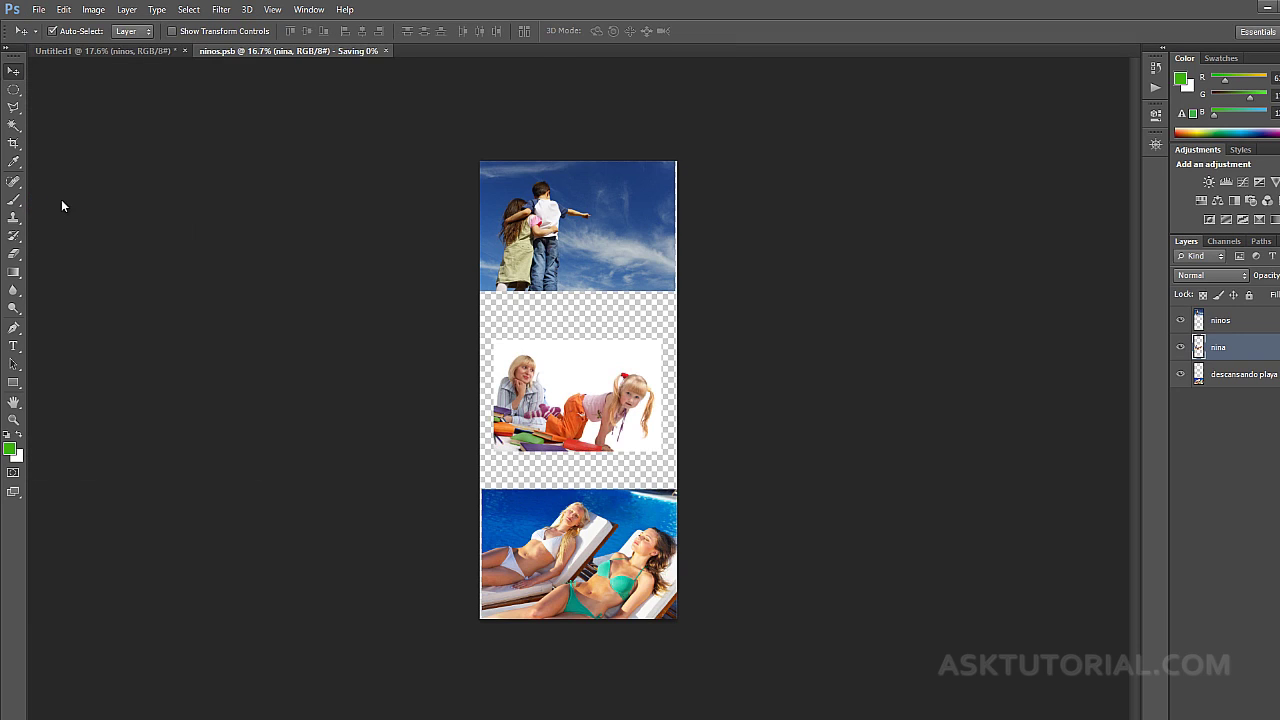
left_click(120, 52)
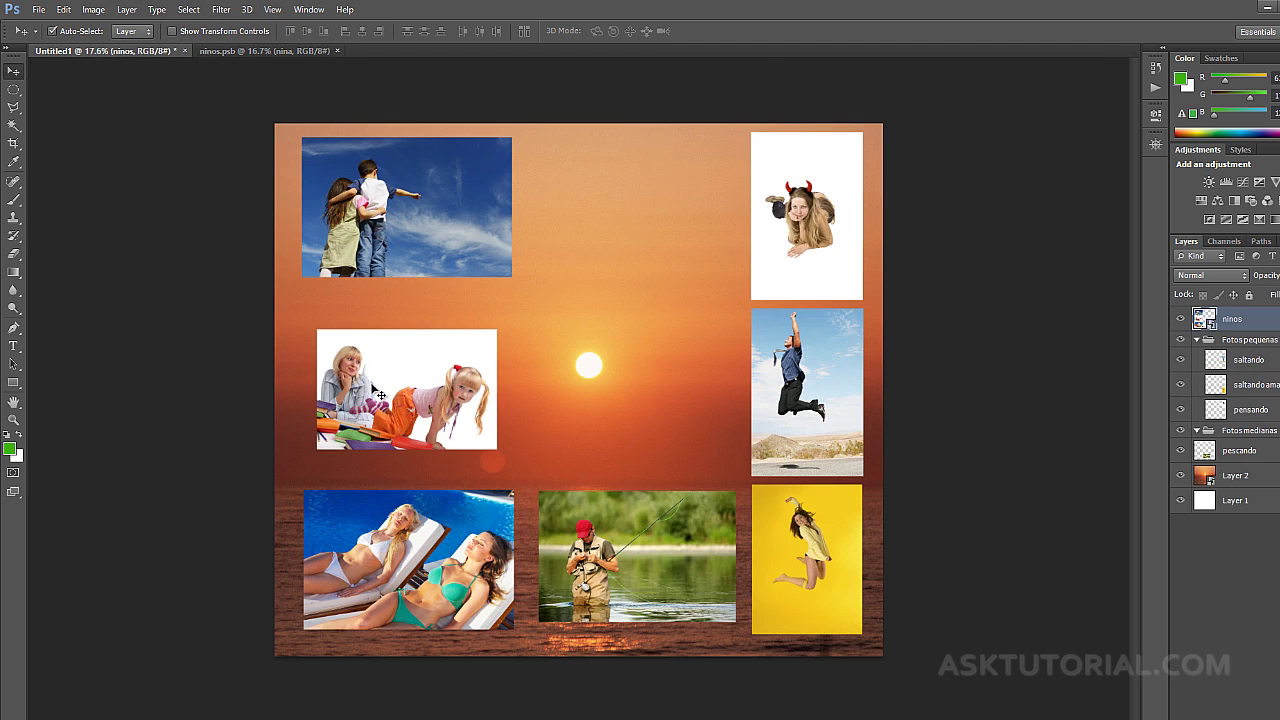
Close the ninos.psb document, leaving only the collage open
left_click(297, 52)
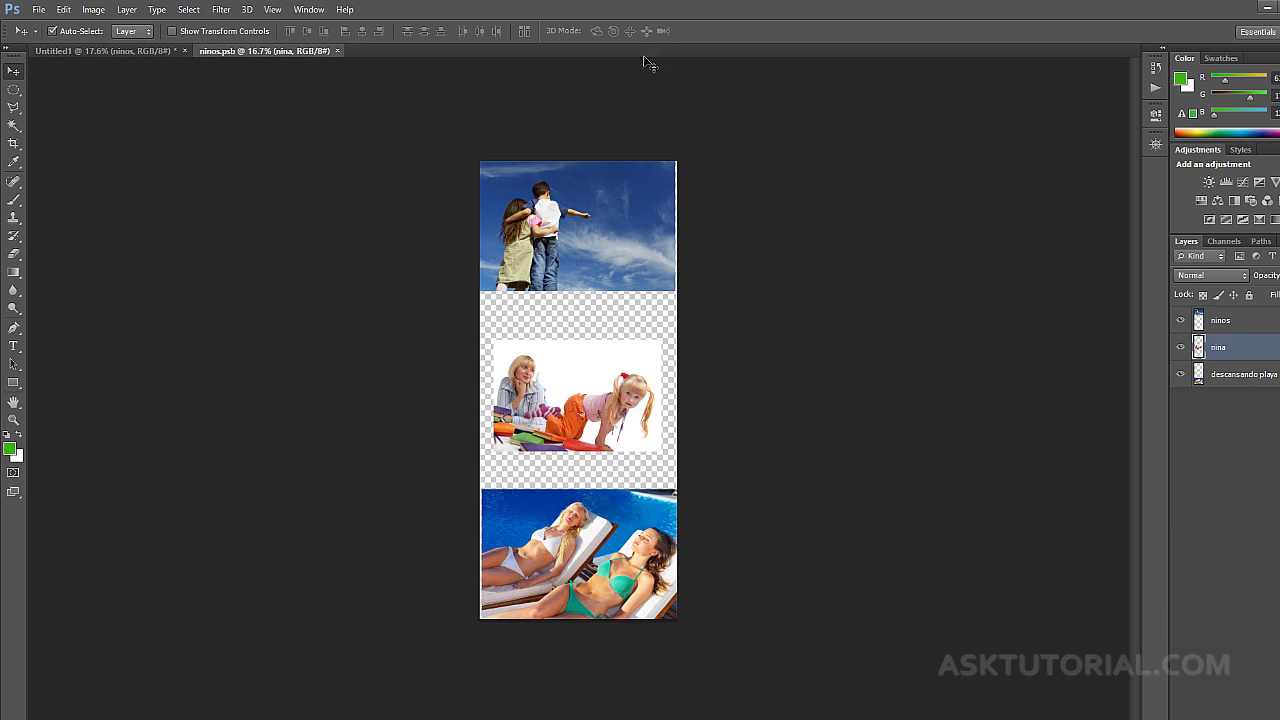
left_click(338, 51)
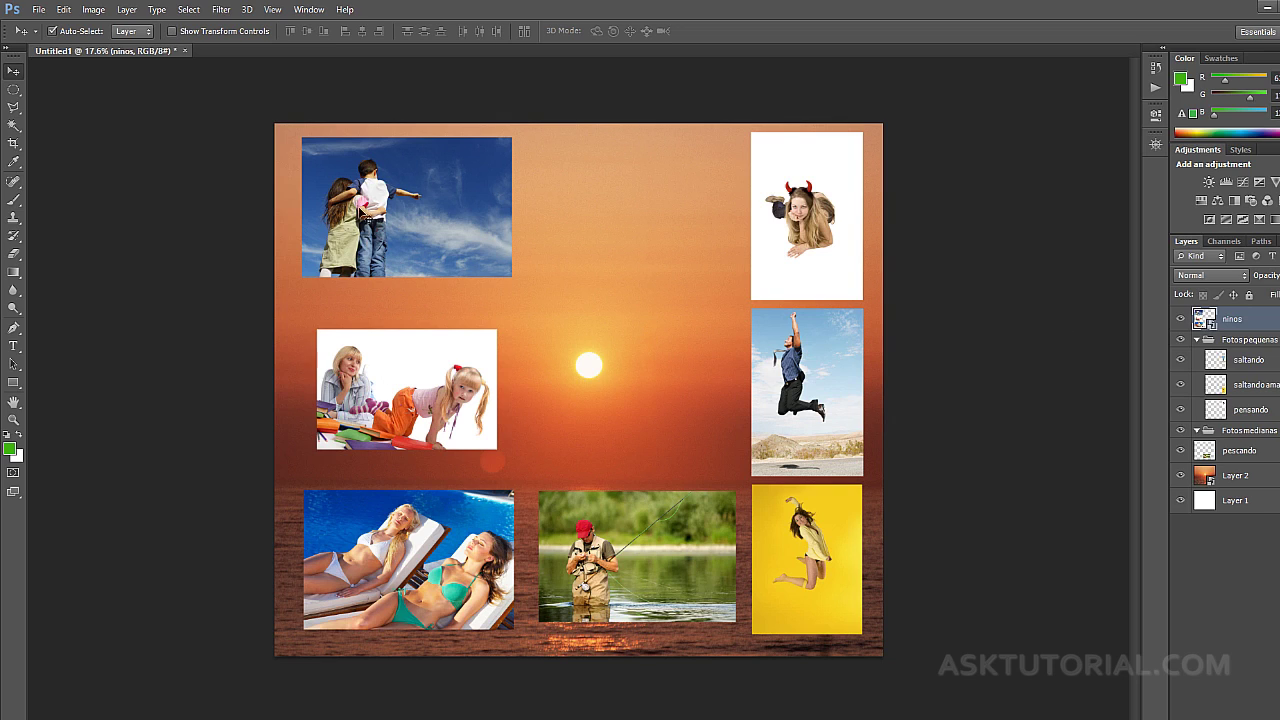
Attempt brushing on the ninos smart object, declining rasterization and dismissing the error
left_click(16, 206)
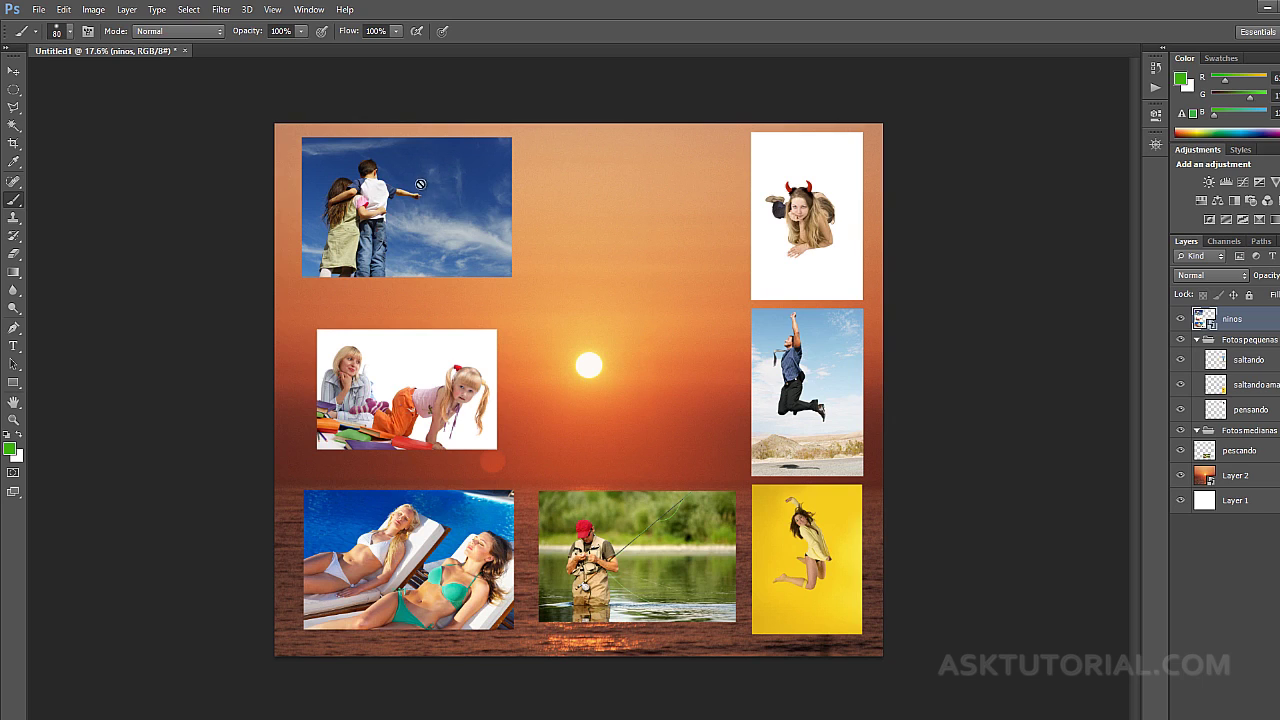
left_click(442, 180)
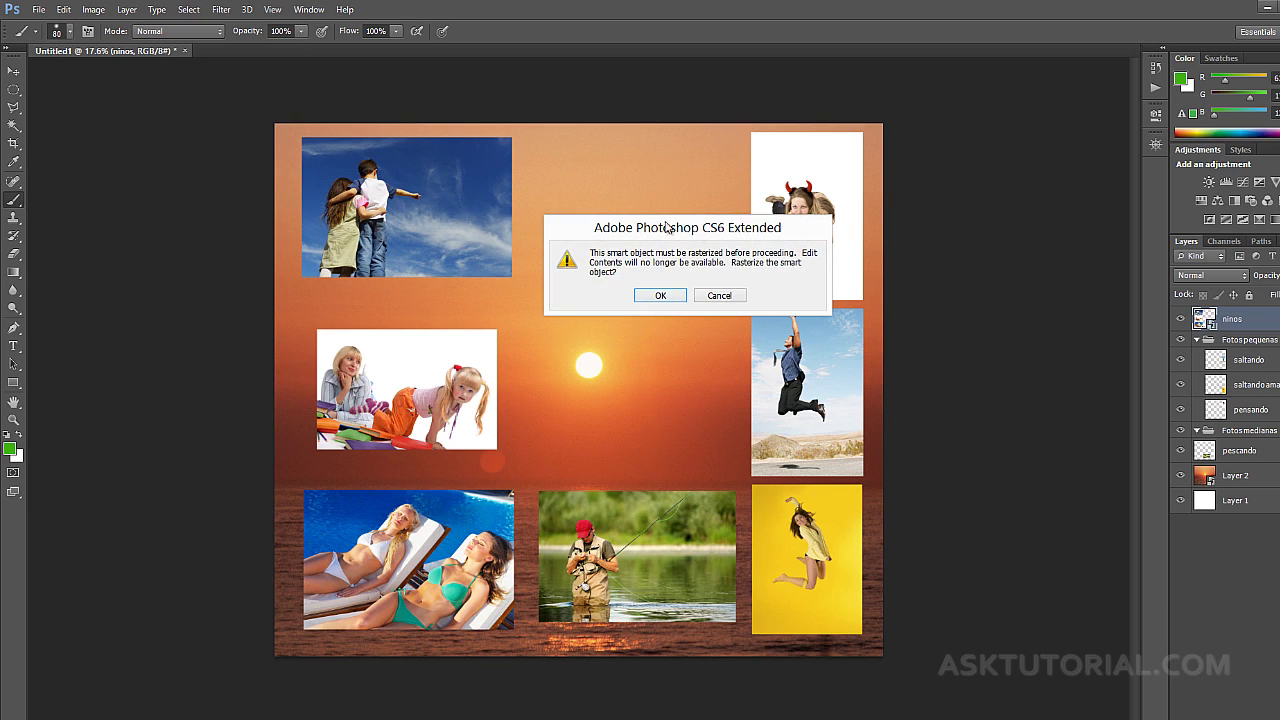
left_click(719, 296)
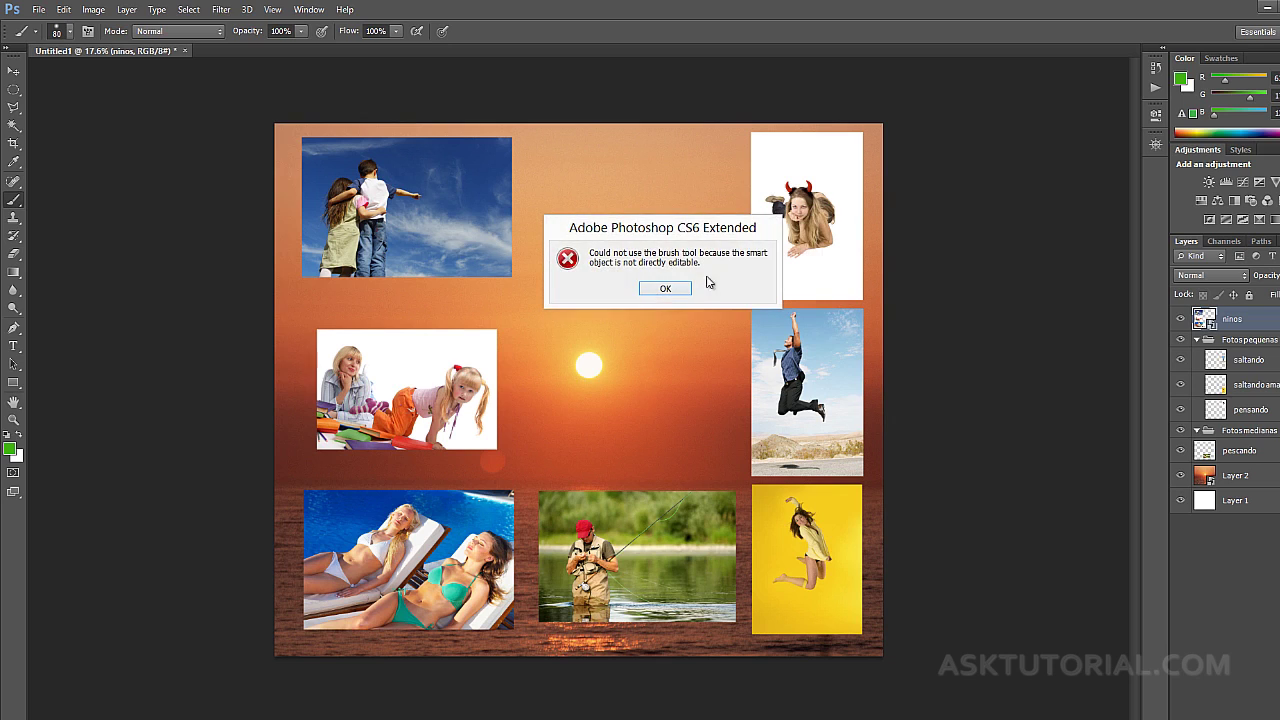
left_click(663, 290)
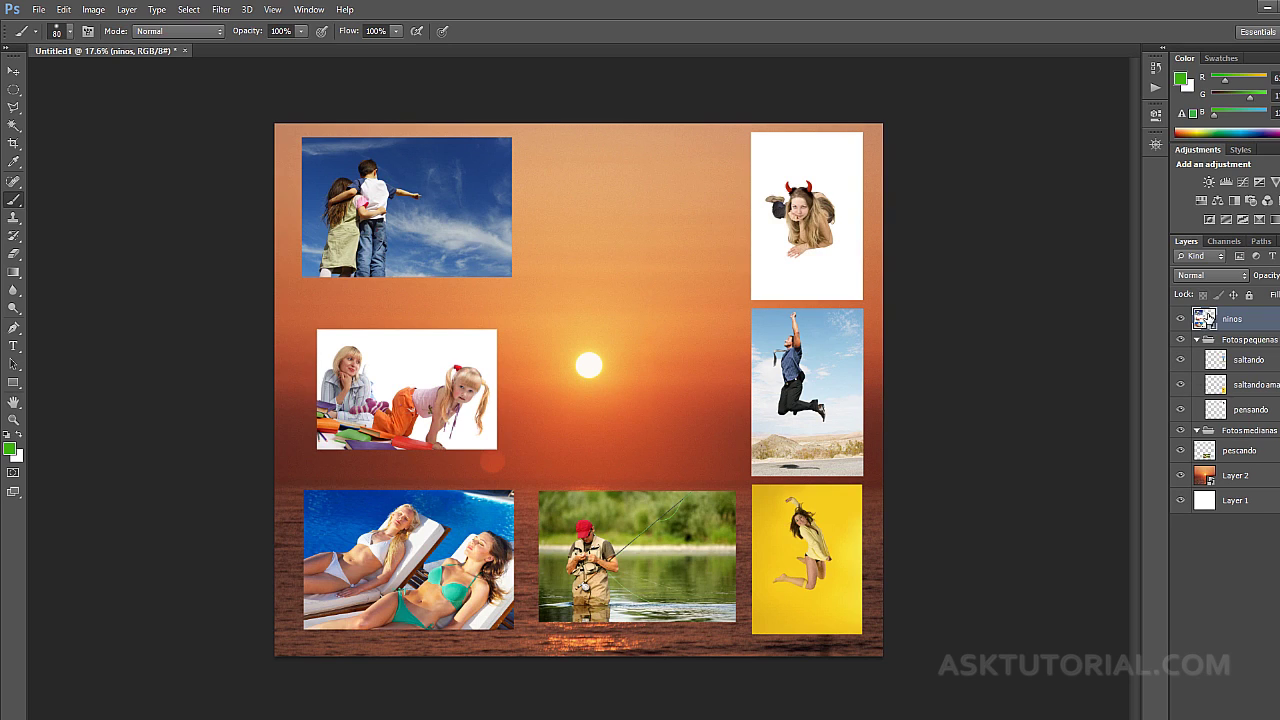
Reopen ninos.psb and paint a green stroke on the middle nina photo
double_click(1205, 320)
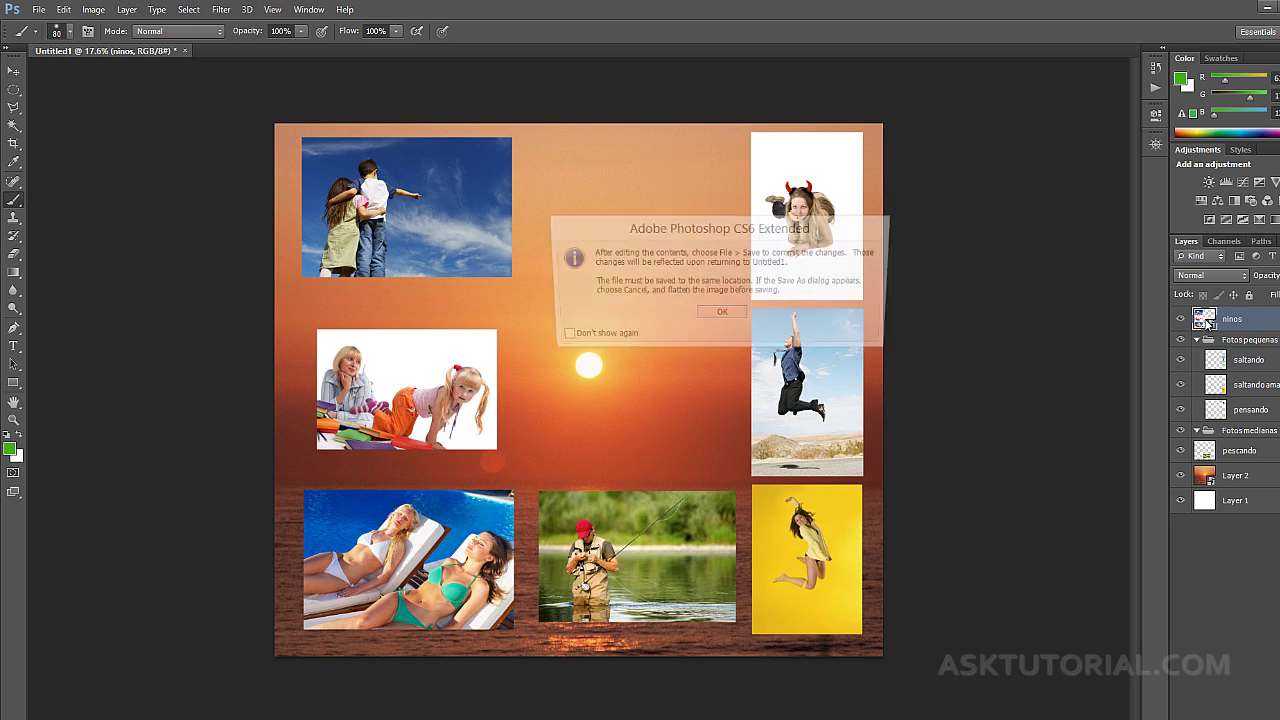
left_click(736, 316)
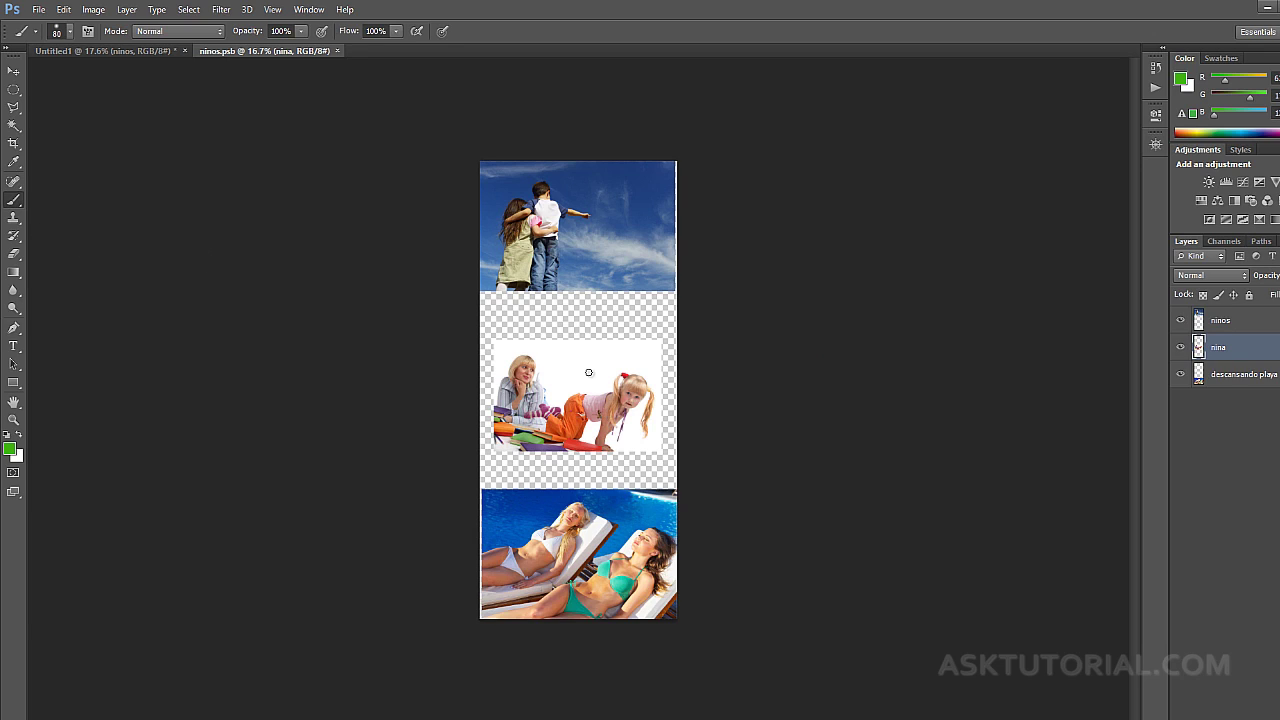
mouse_move(590, 353)
left_mouse_down()
mouse_move(598, 368)
mouse_move(586, 364)
left_mouse_up()
Save ninos.psb, return to the Untitled1 collage, and close ninos.psb
left_click(38, 9)
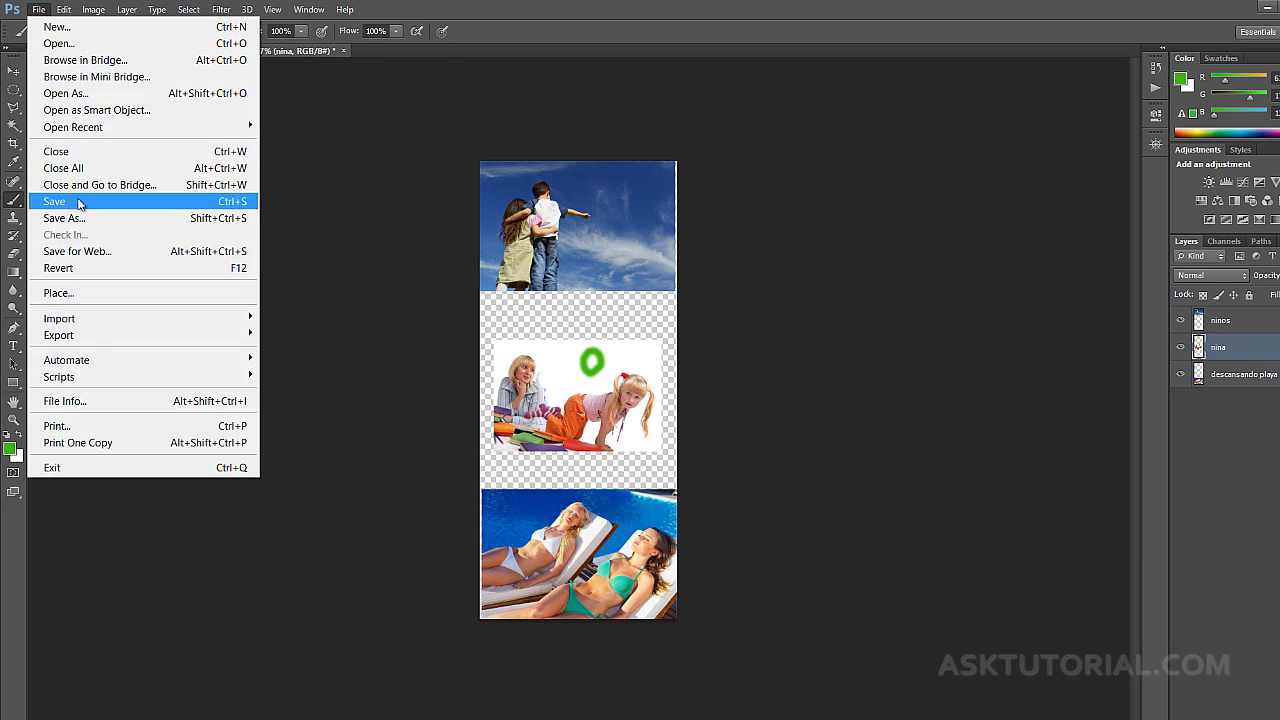
left_click(80, 203)
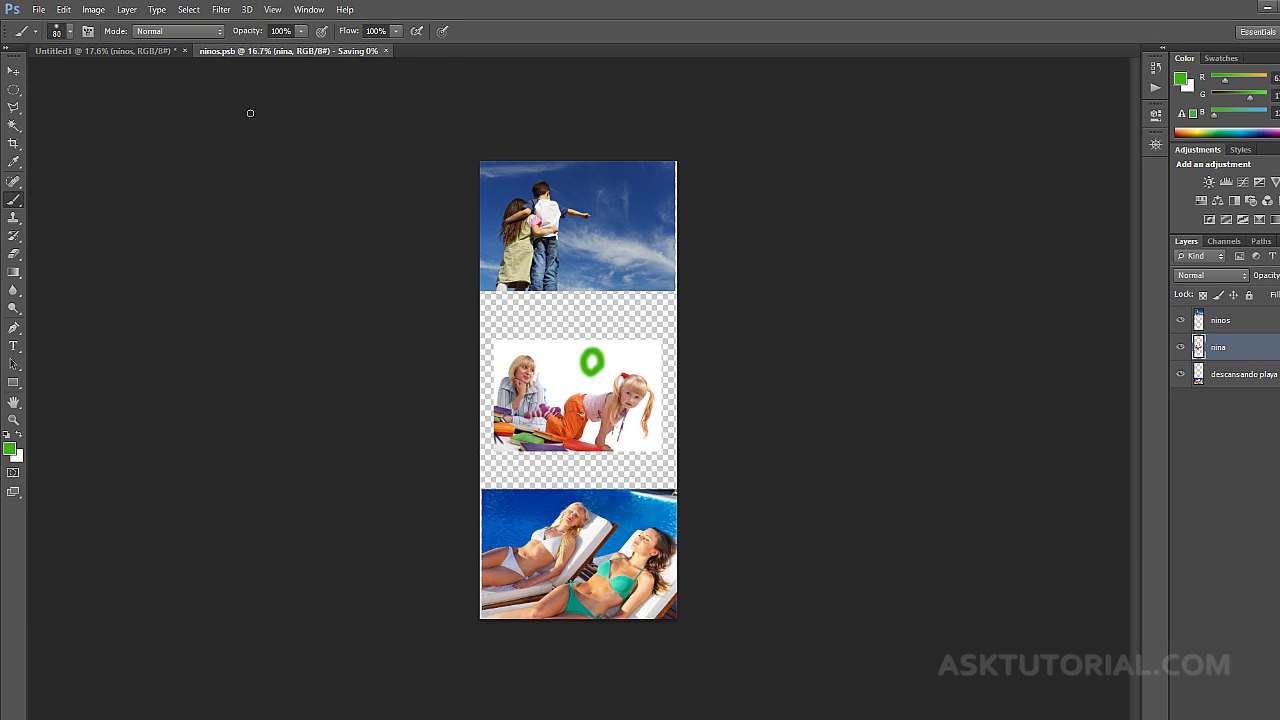
left_click(151, 49)
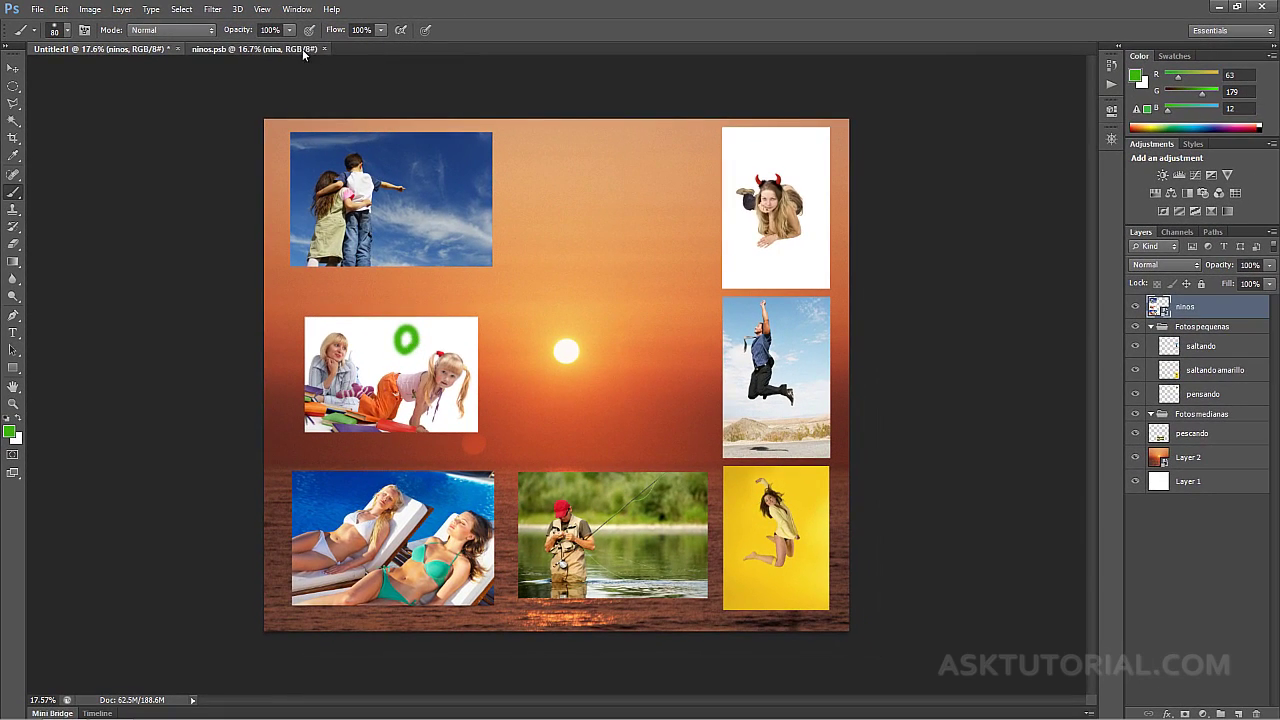
left_click(302, 49)
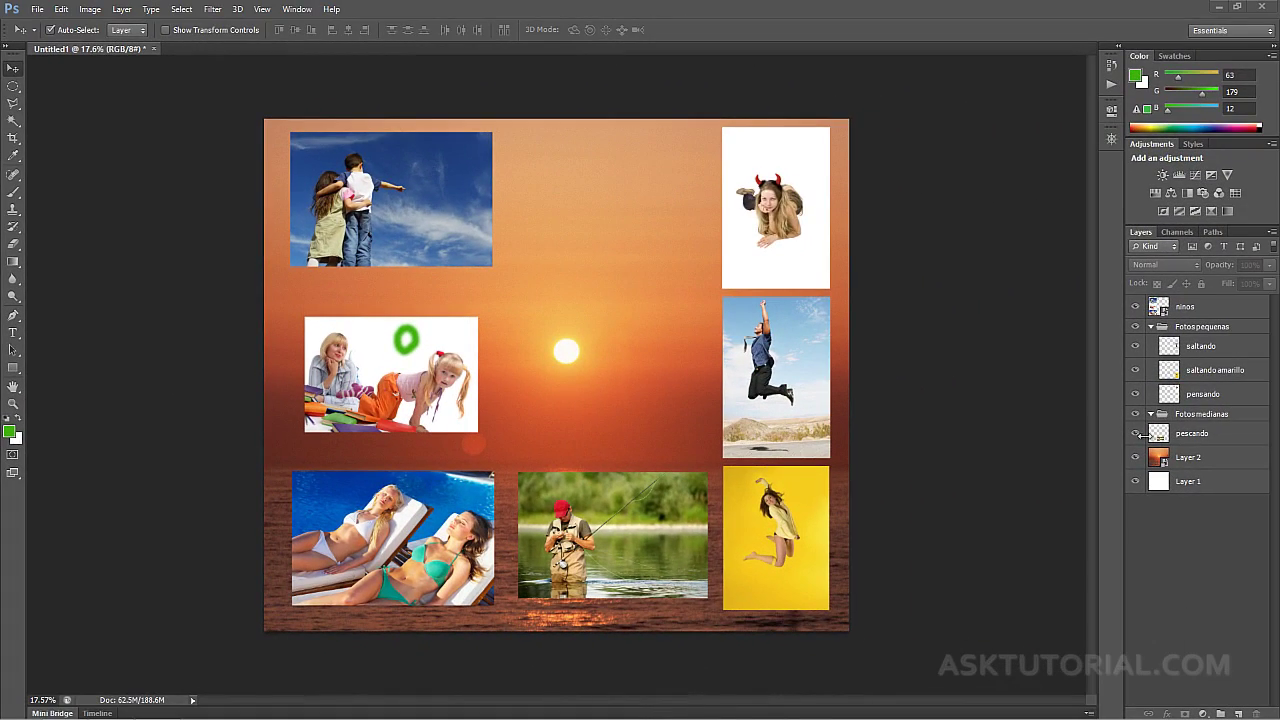
Shift the sunset background Layer 2 down and convert it to a smart object
left_click(1212, 458)
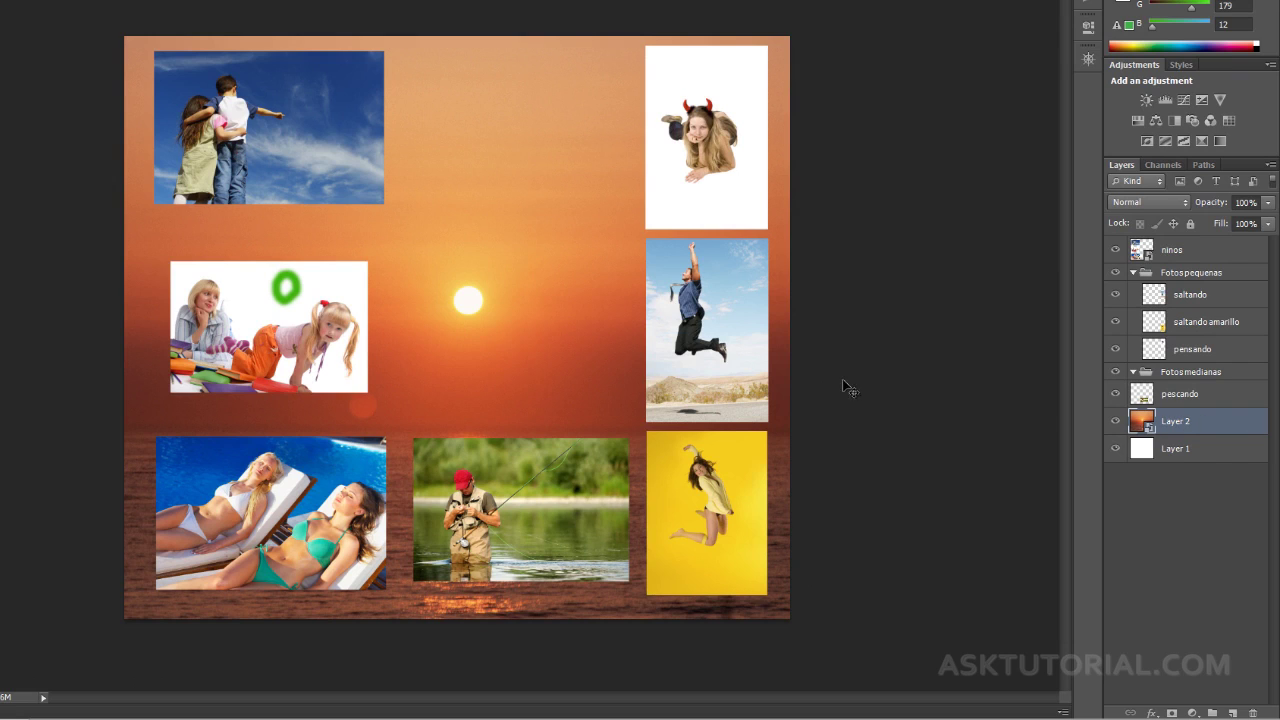
left_click_drag(568, 300, 565, 315)
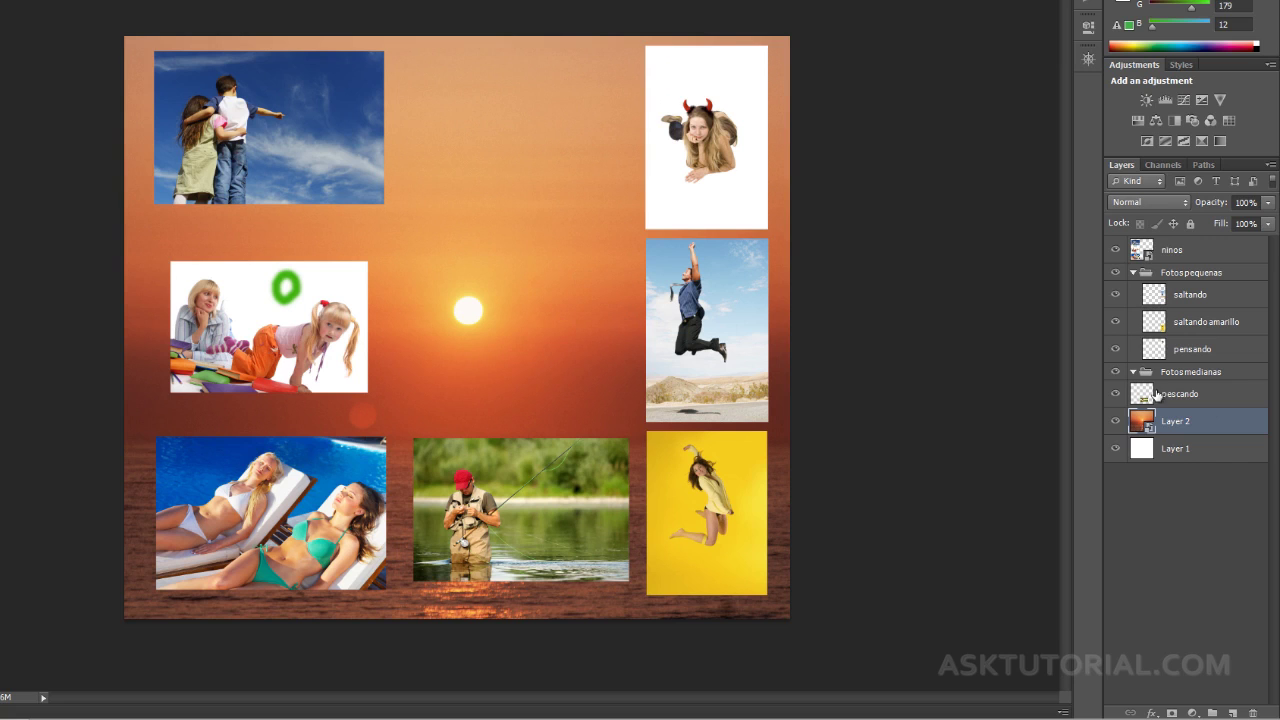
right_click(1201, 417)
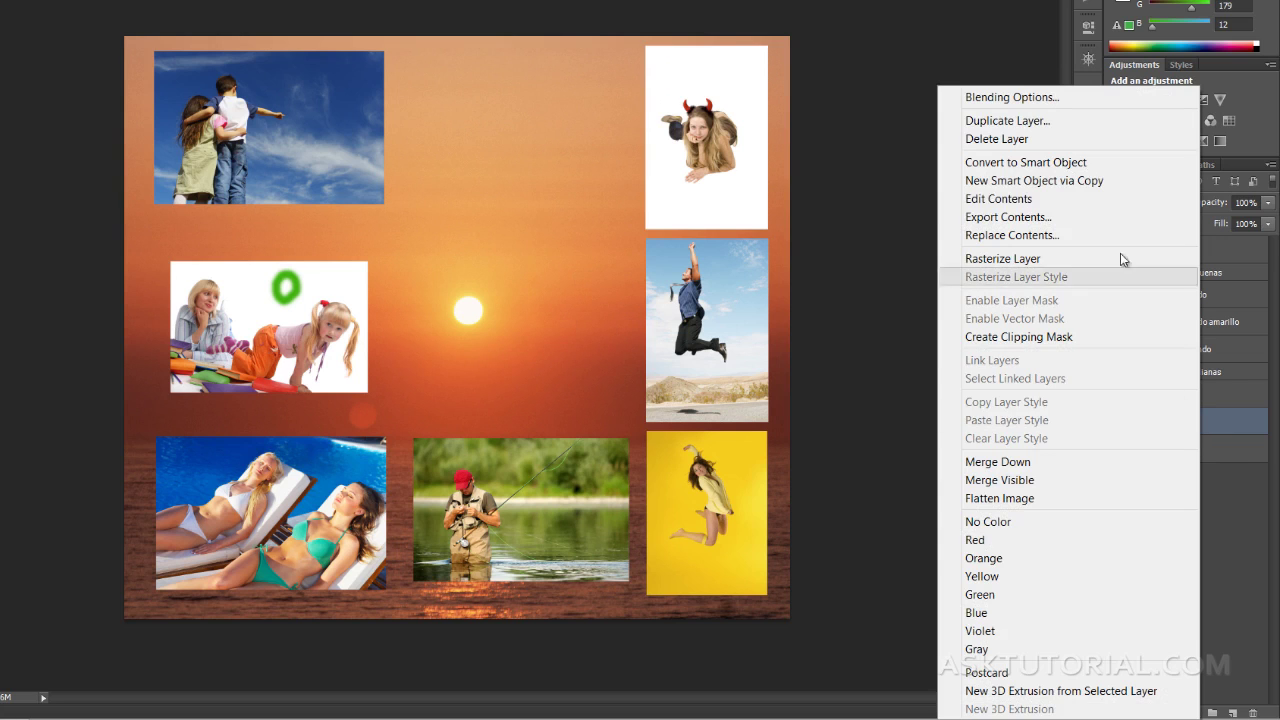
left_click(1108, 165)
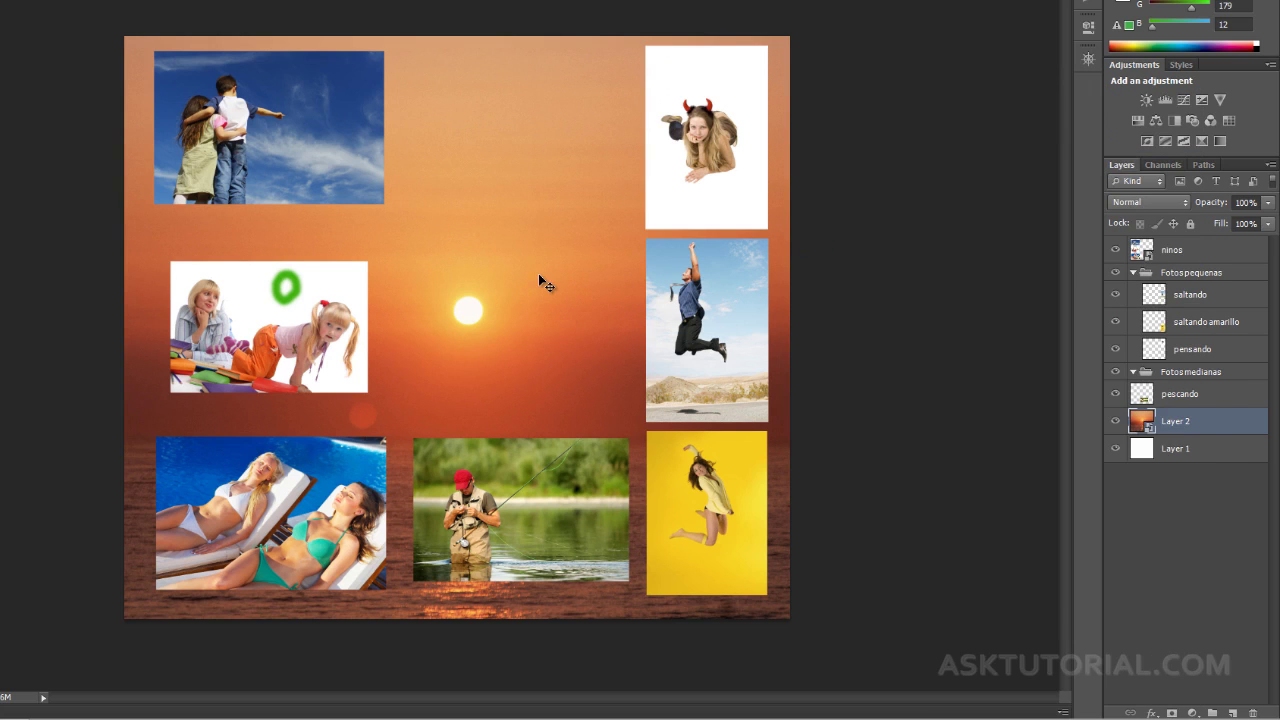
Enlarge the sunset background from its top-left corner to fill the canvas
key("ctrl+t")
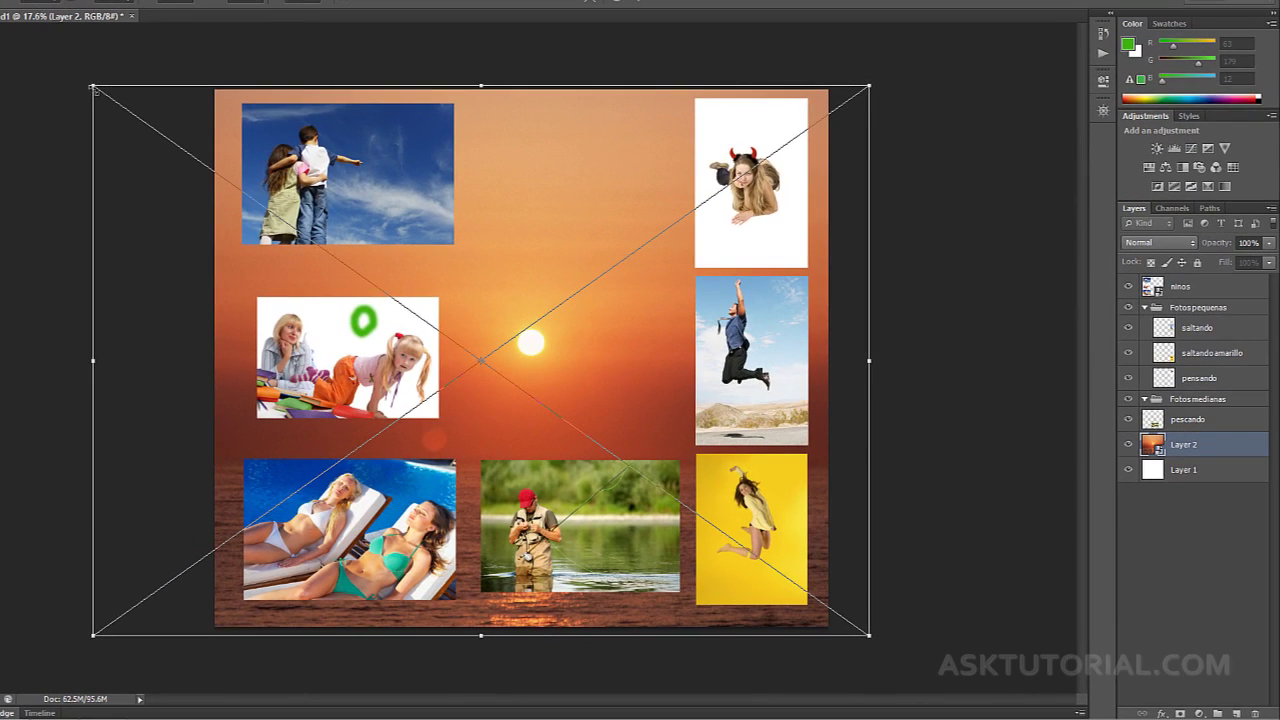
mouse_move(74, 76)
left_mouse_down()
mouse_move(63, 64)
mouse_move(87, 80)
left_mouse_up()
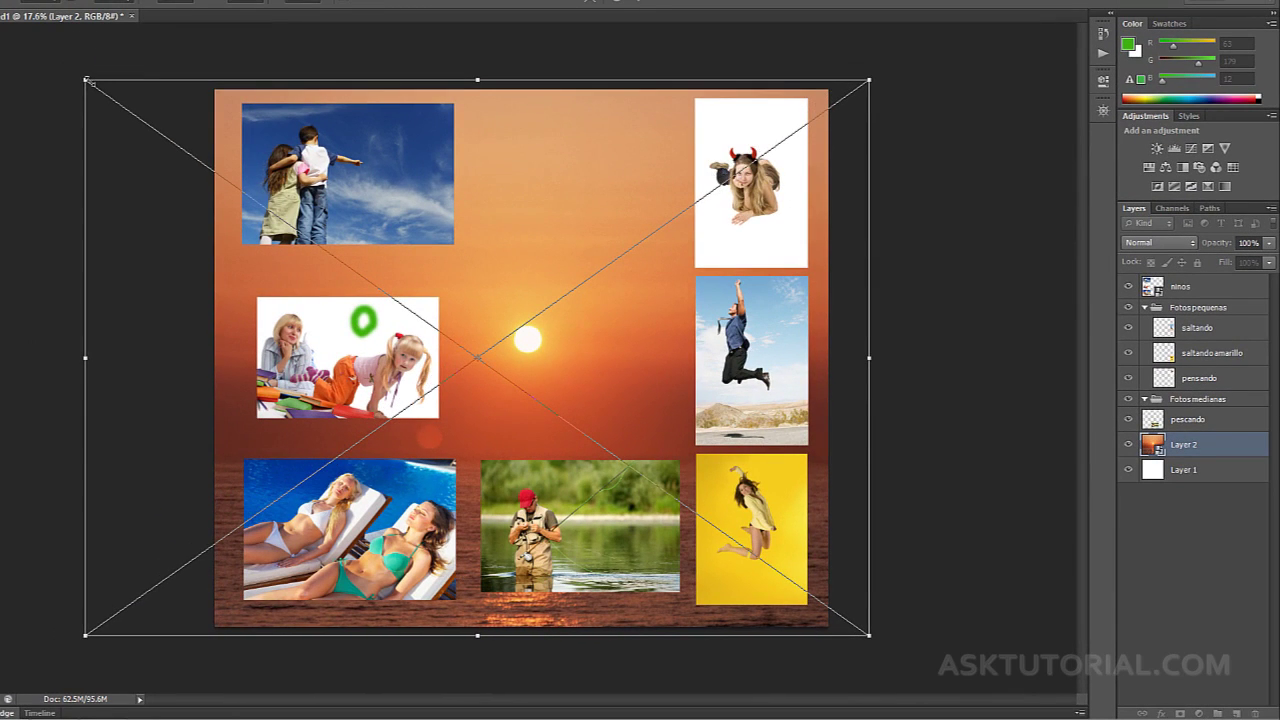
left_click(89, 79)
key("Return")
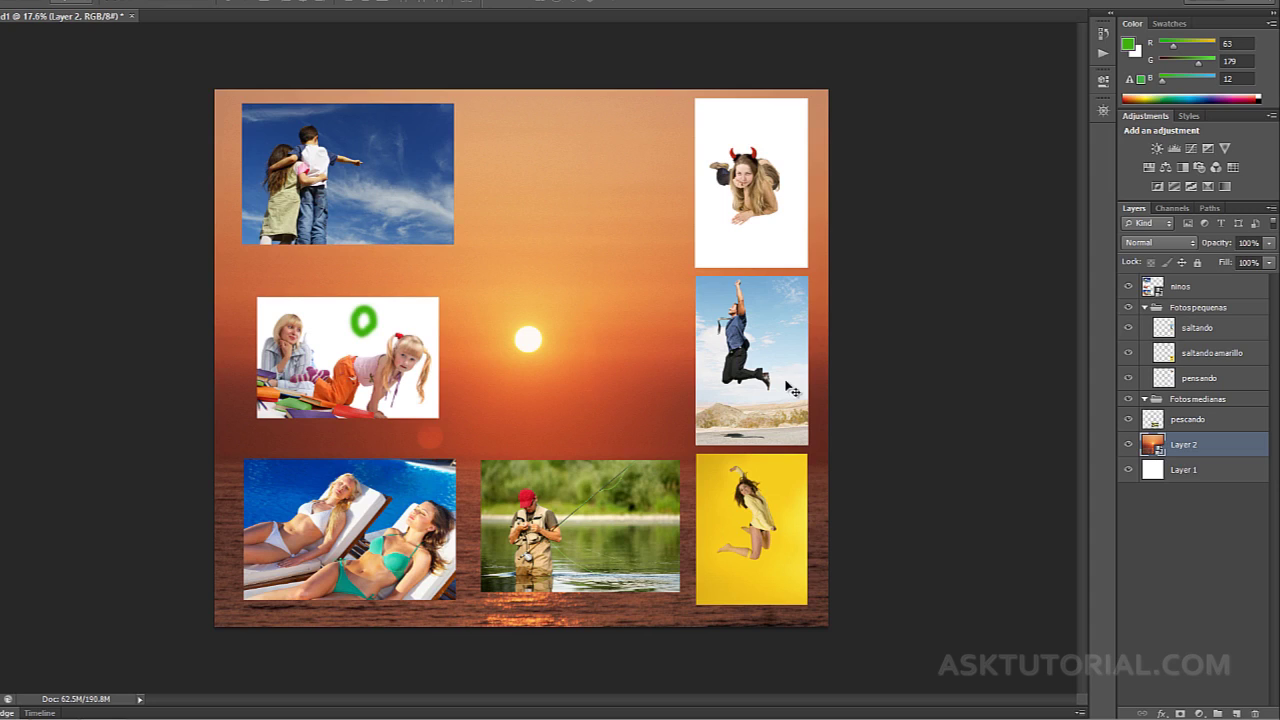
Rasterize the sunset background and ninos layers, nudging the left-column photos slightly right
right_click(1211, 451)
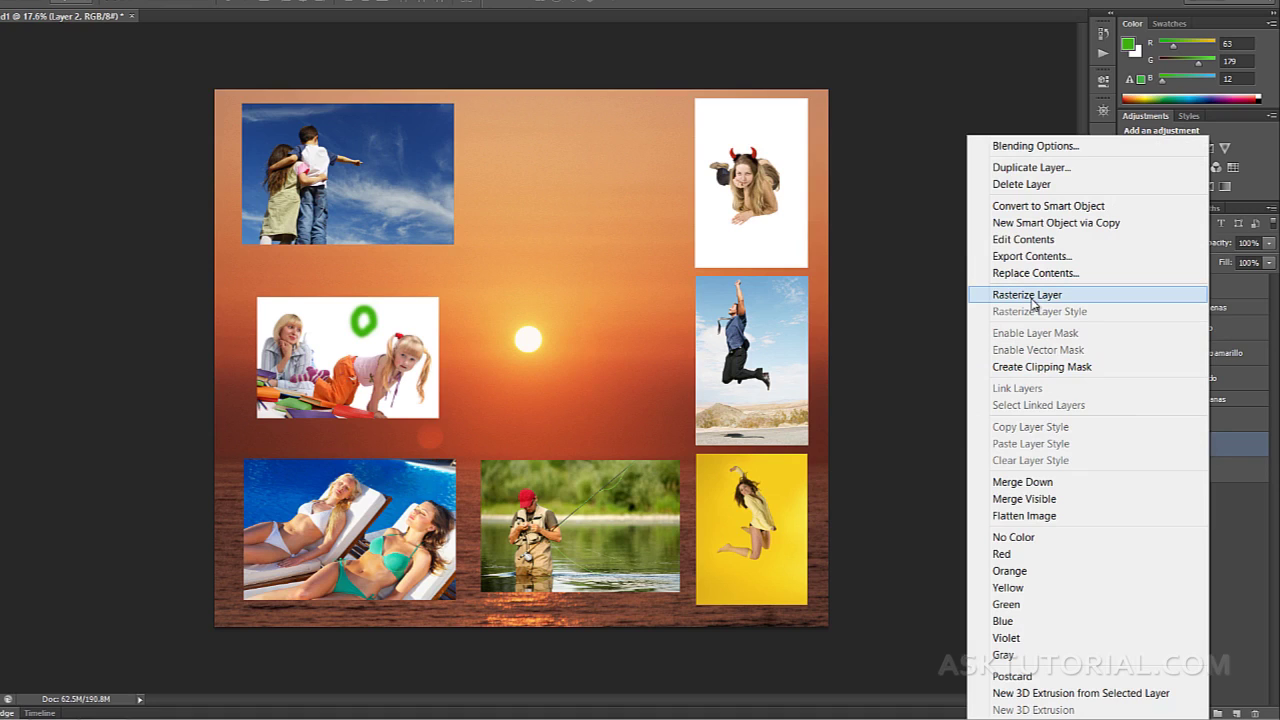
left_click(1034, 298)
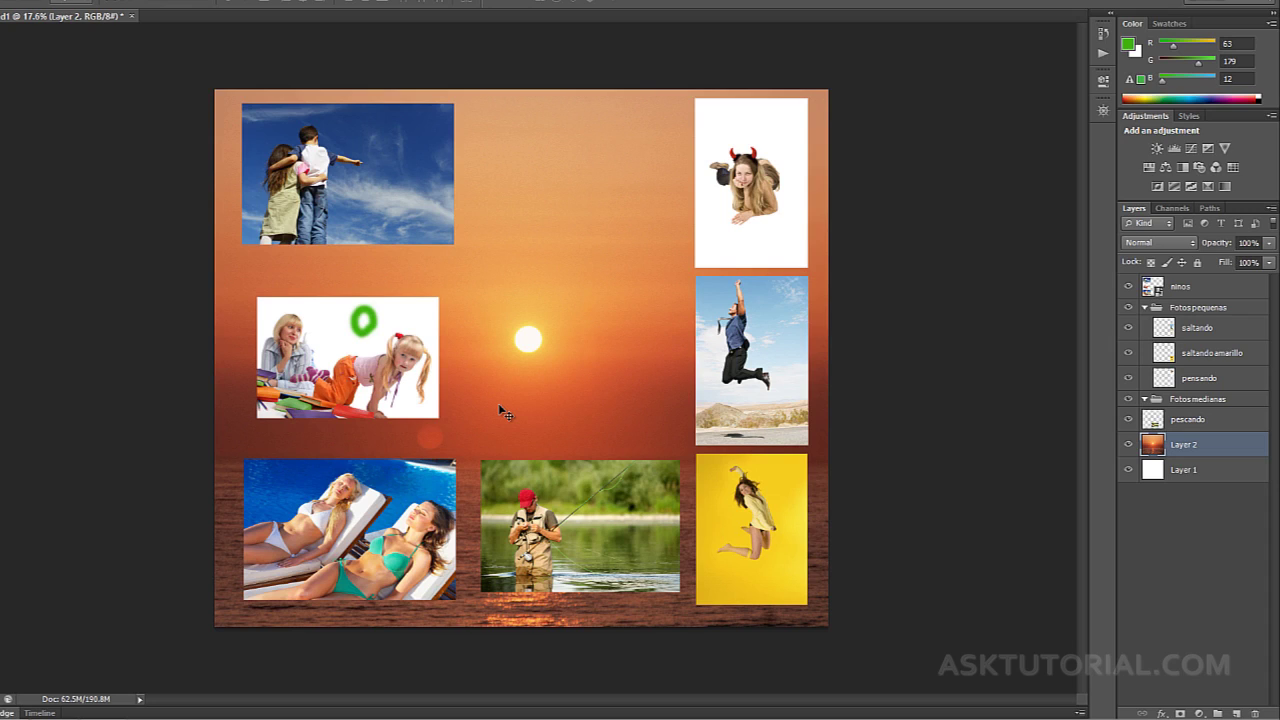
left_click(1210, 290)
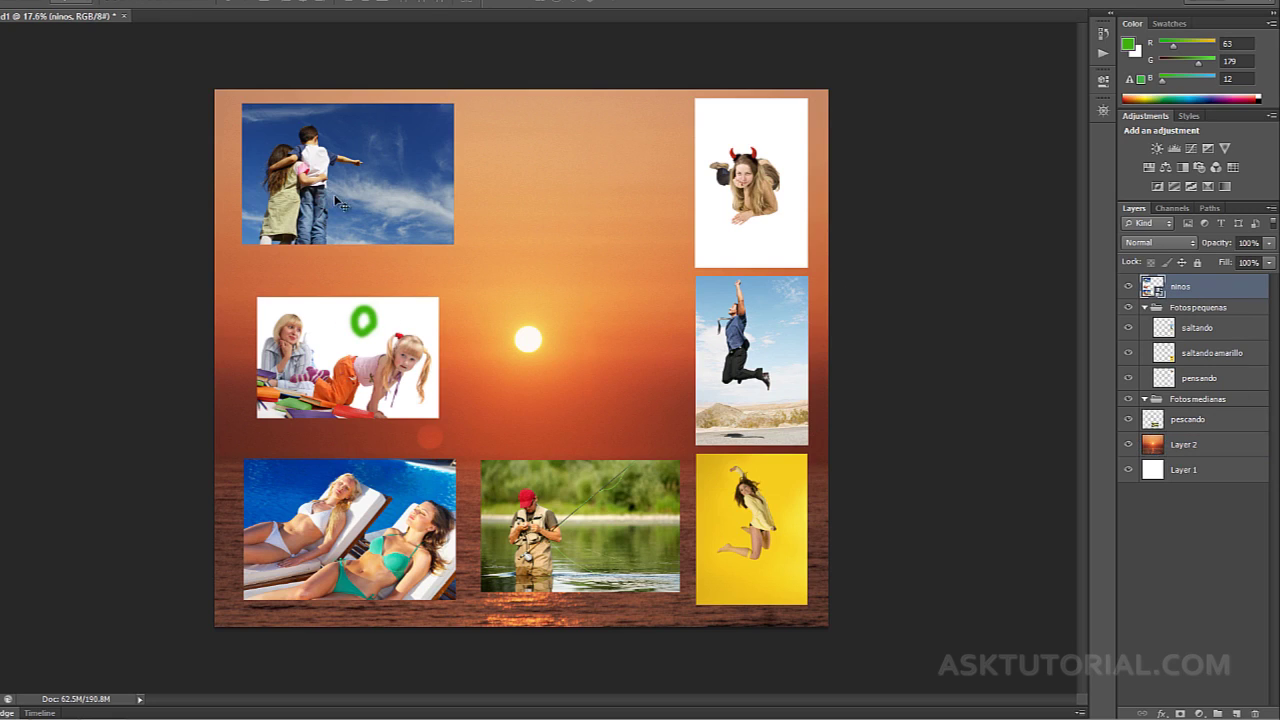
left_click_drag(340, 203, 343, 199)
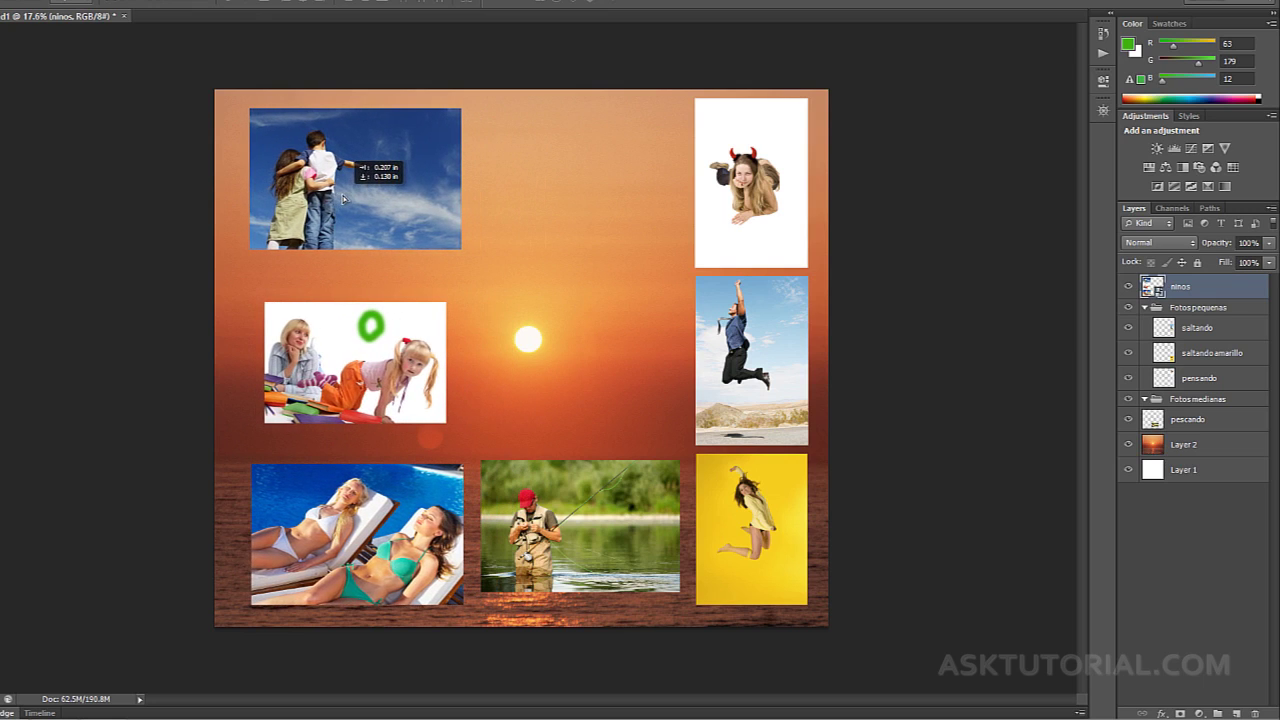
right_click(1221, 286)
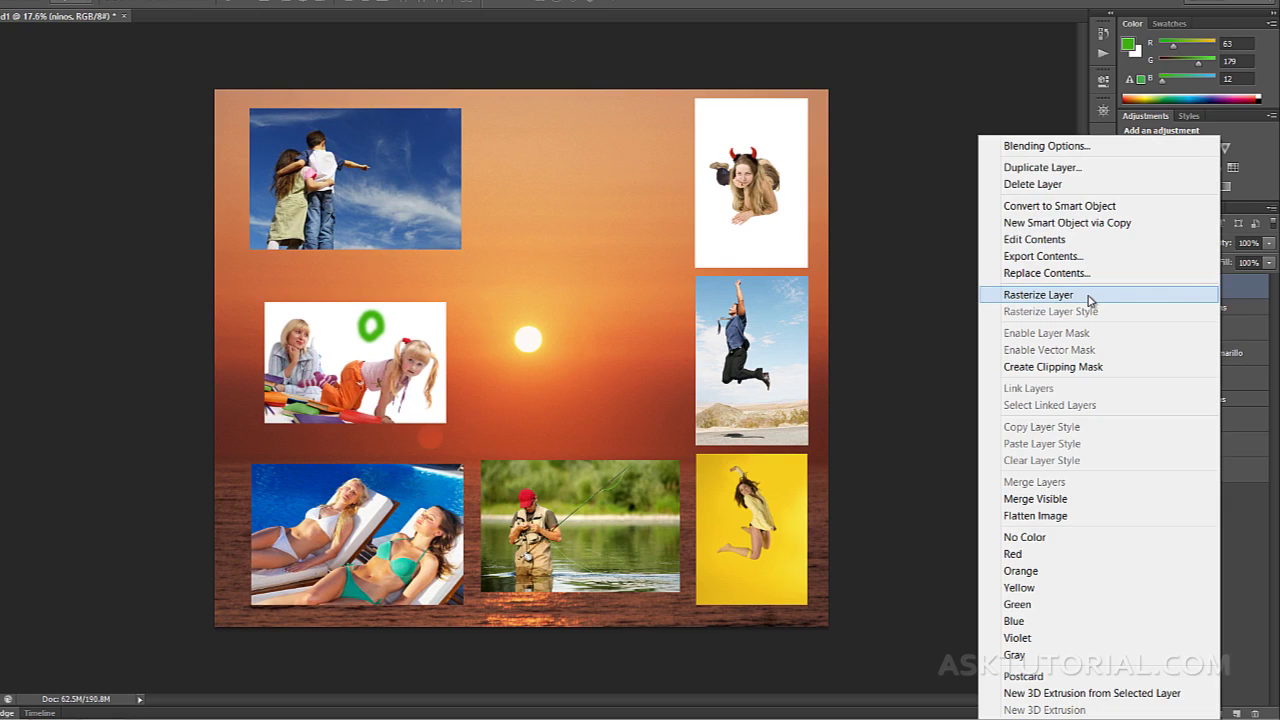
left_click(1066, 297)
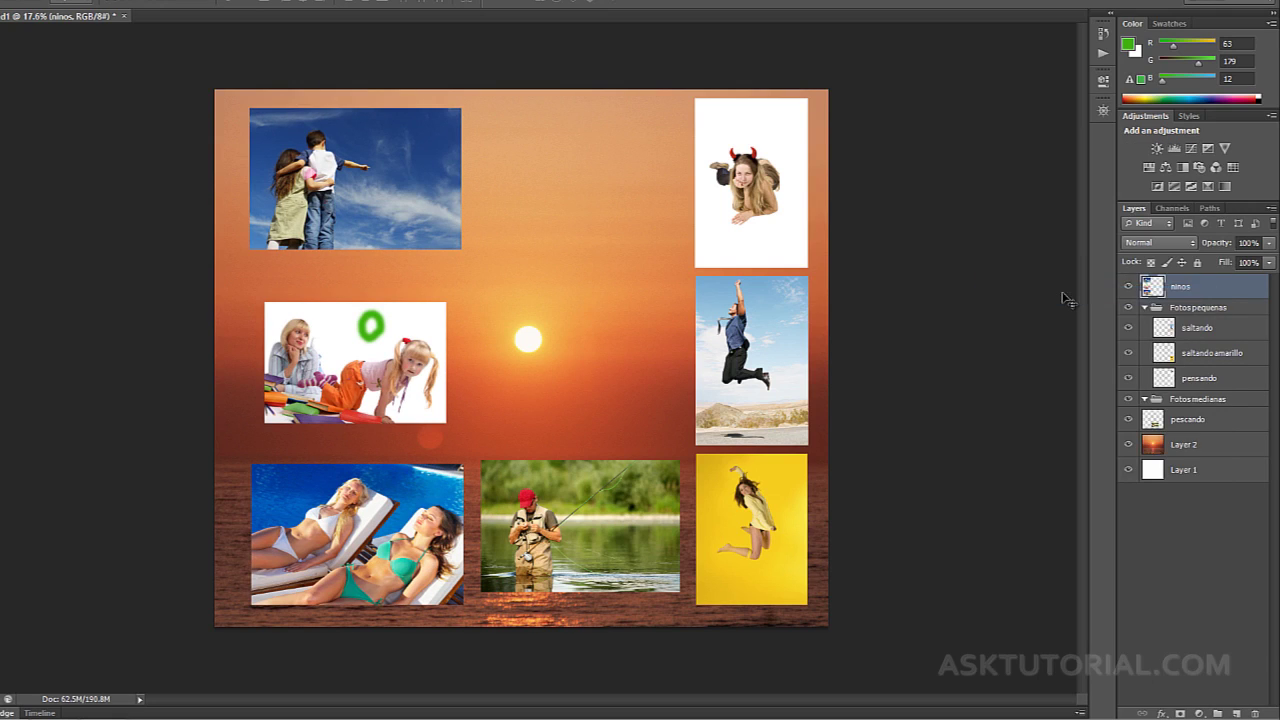
left_click_drag(371, 200, 374, 200)
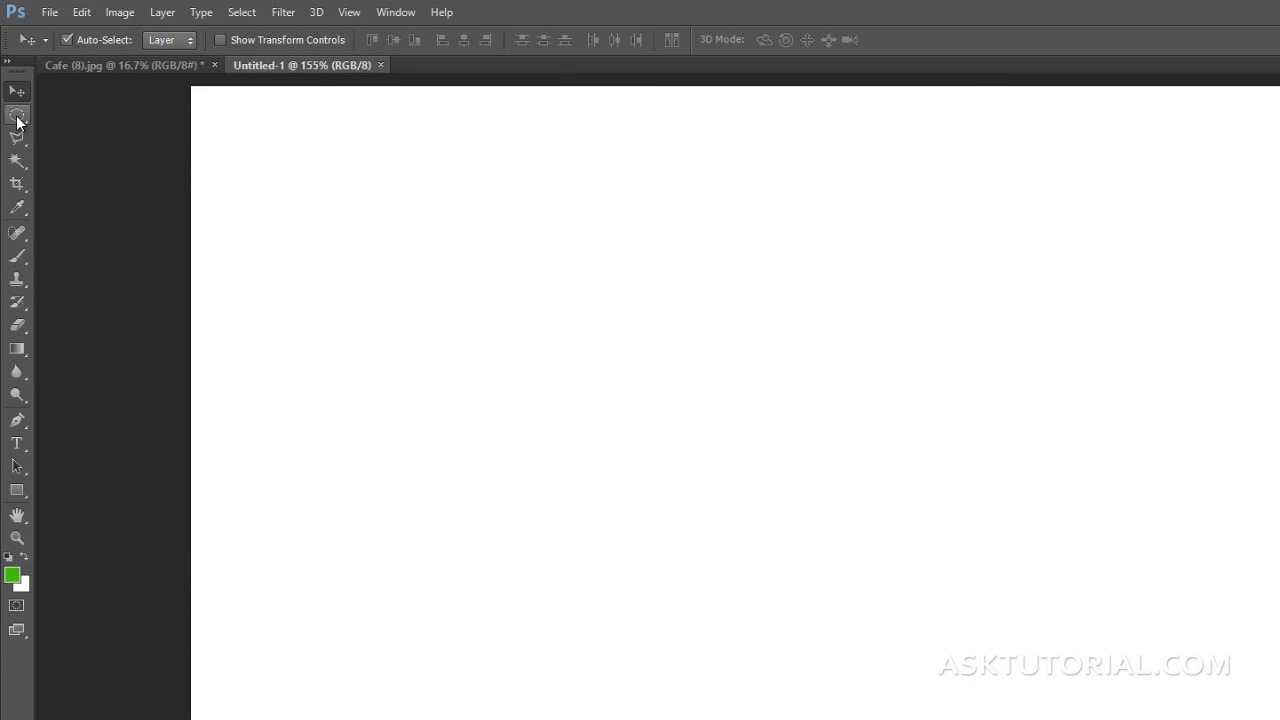
Try Single Column Marquee, Magnetic Lasso and Magic Wand, then list the Marquee shape options
left_click_drag(17, 122, 62, 117)
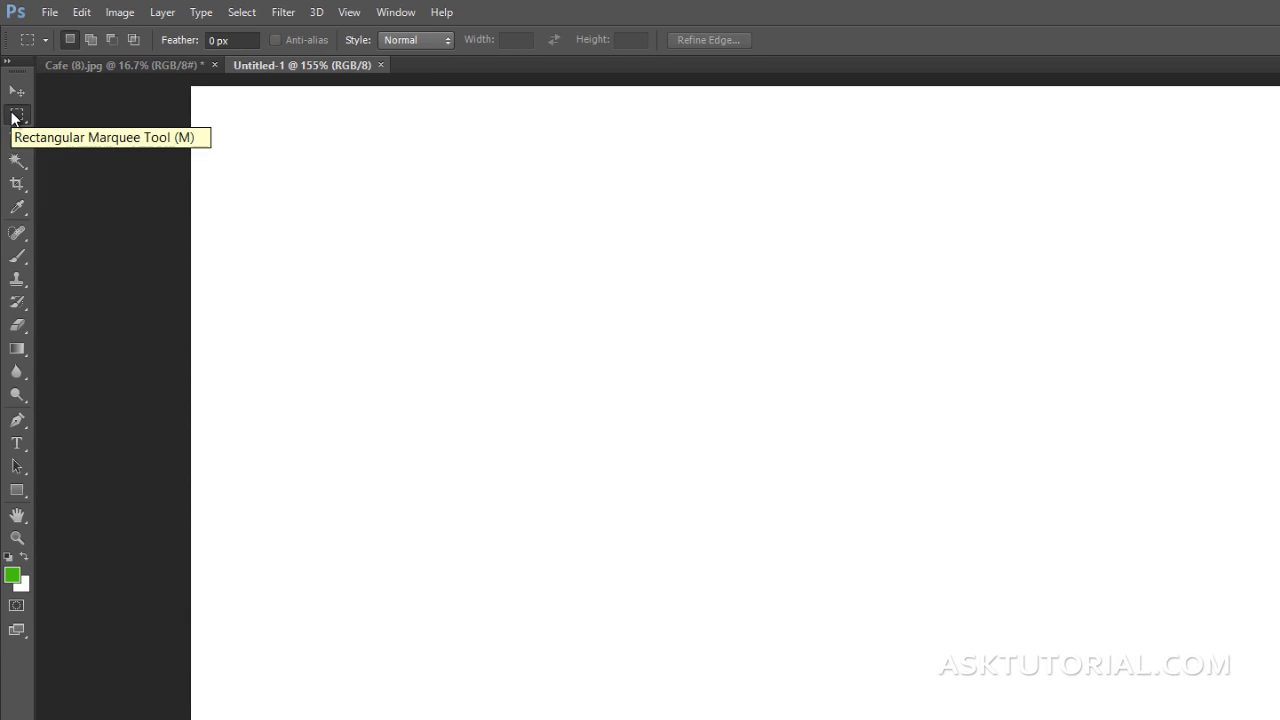
left_click(14, 118)
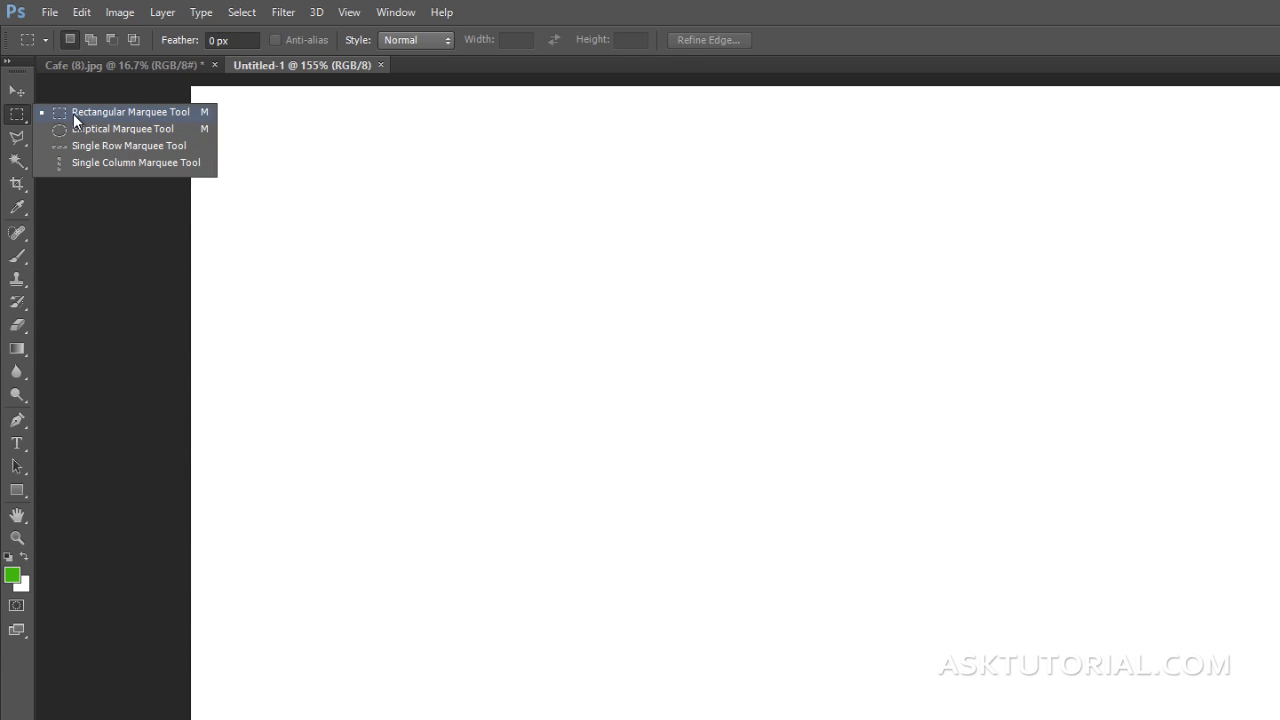
left_click(89, 164)
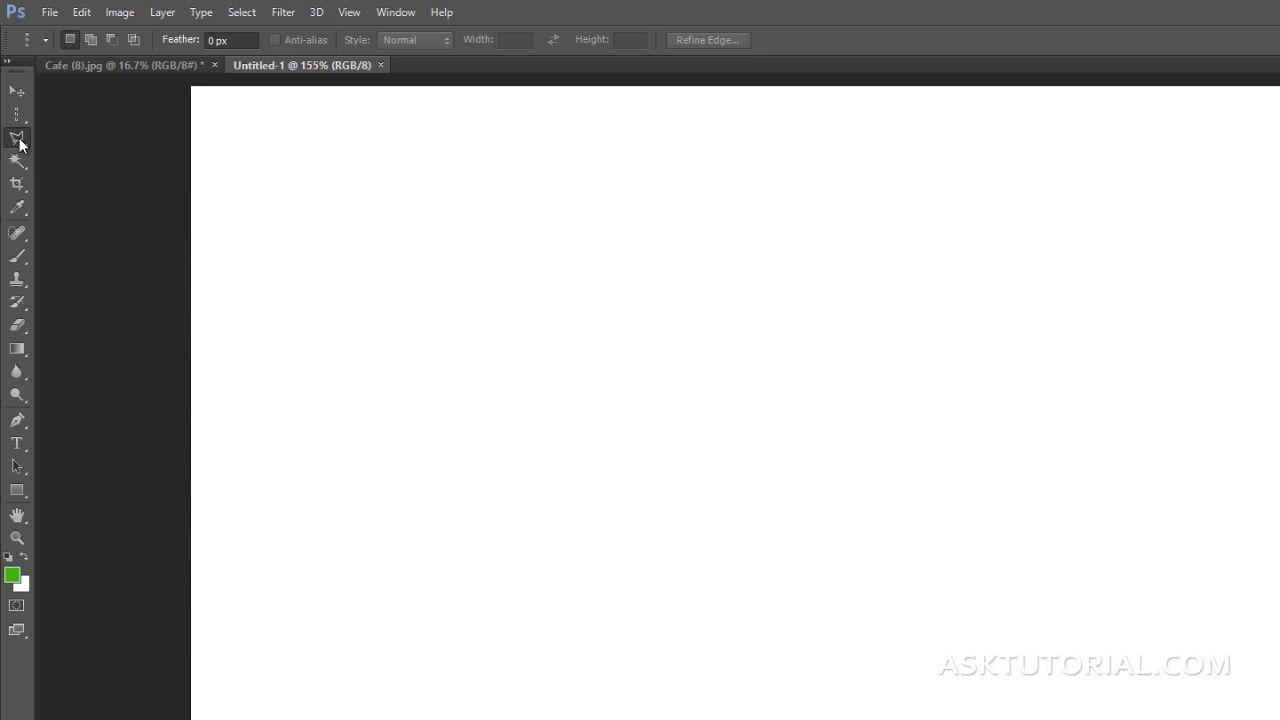
left_click(19, 140)
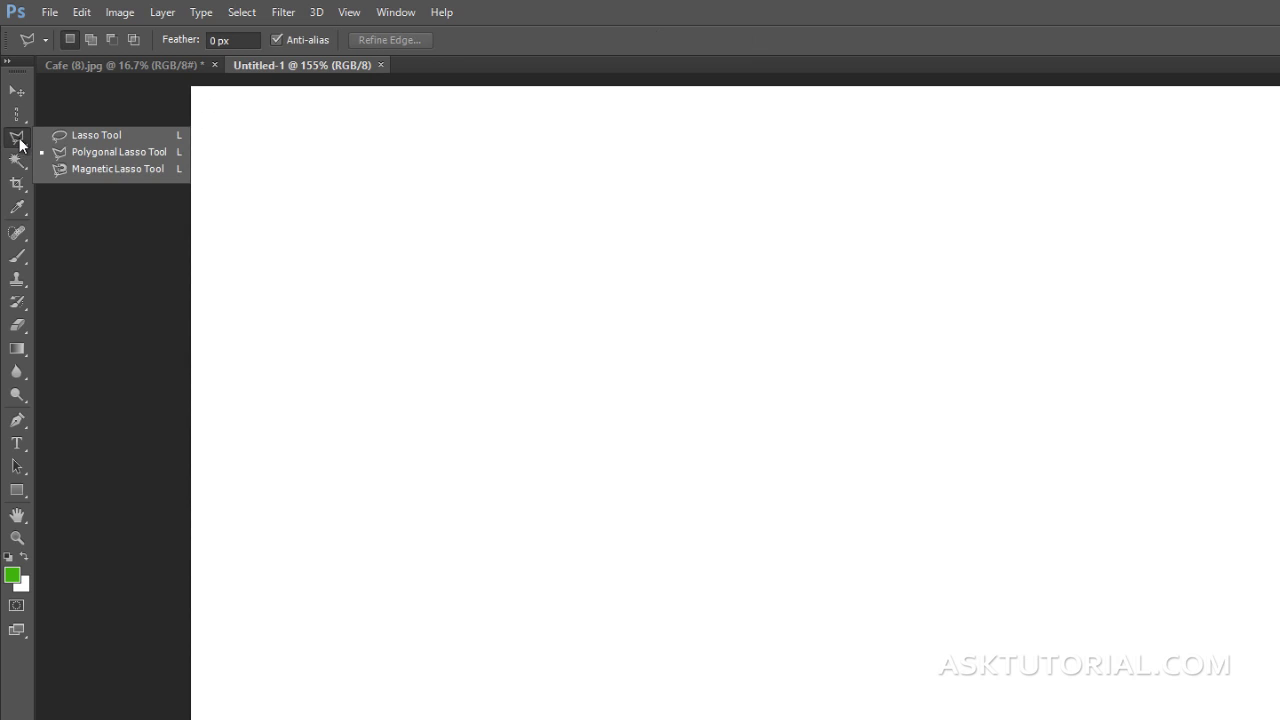
left_click(88, 171)
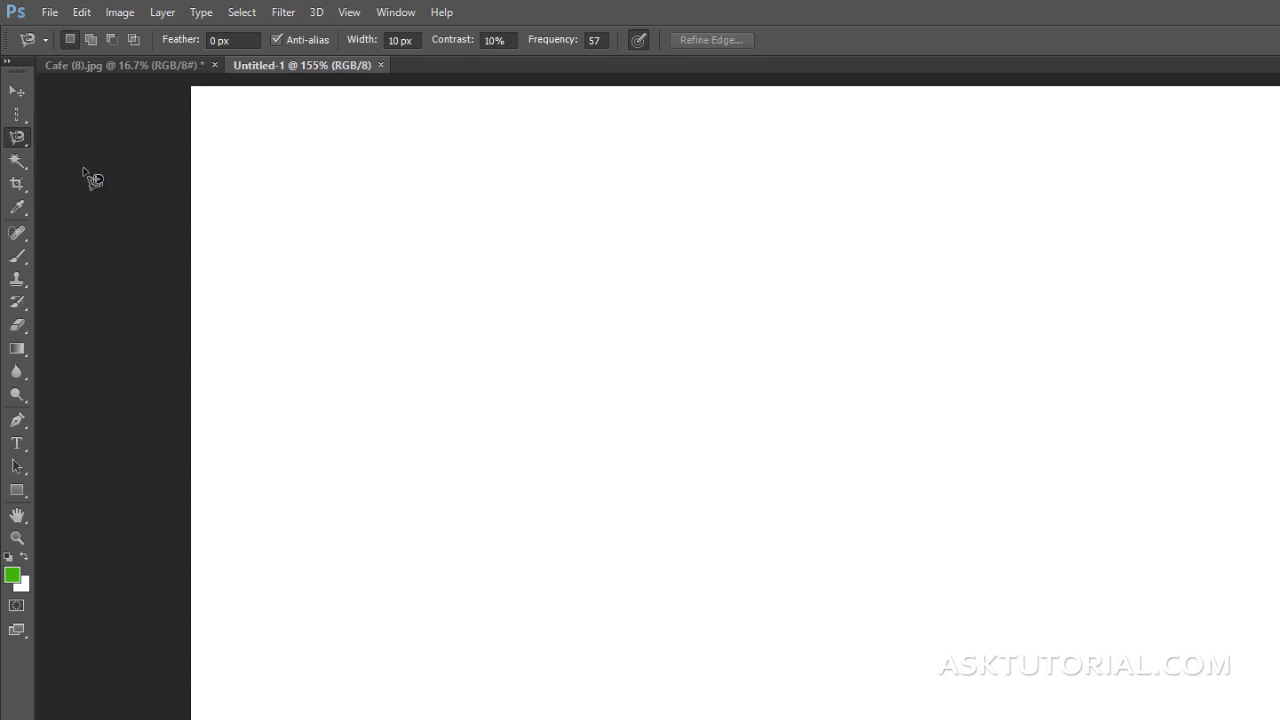
left_click(19, 167)
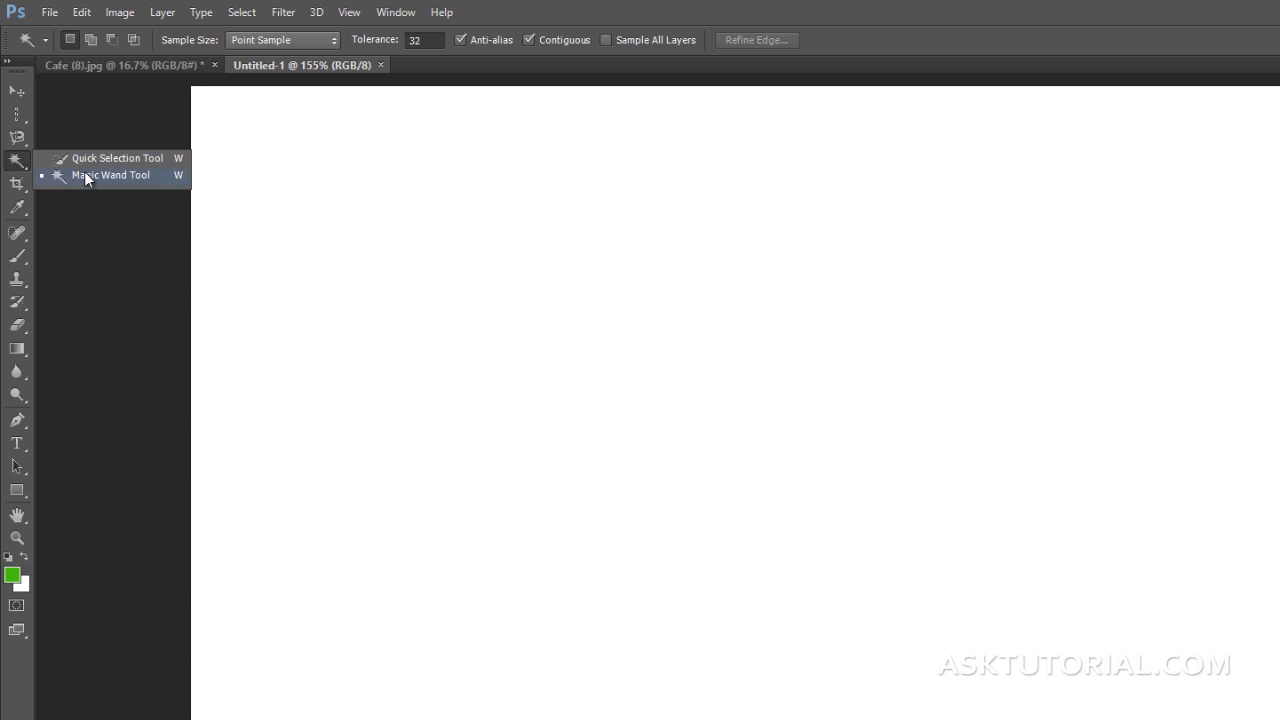
left_click(84, 175)
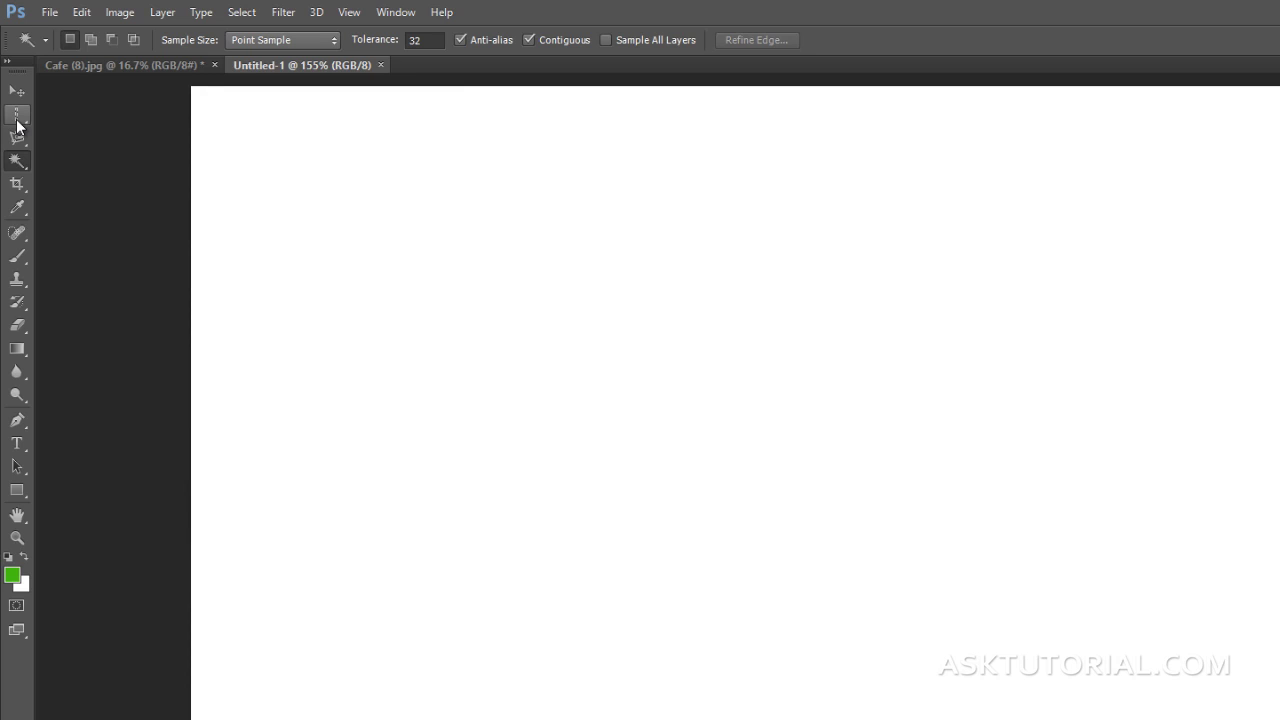
left_click(17, 118)
right_click(17, 118)
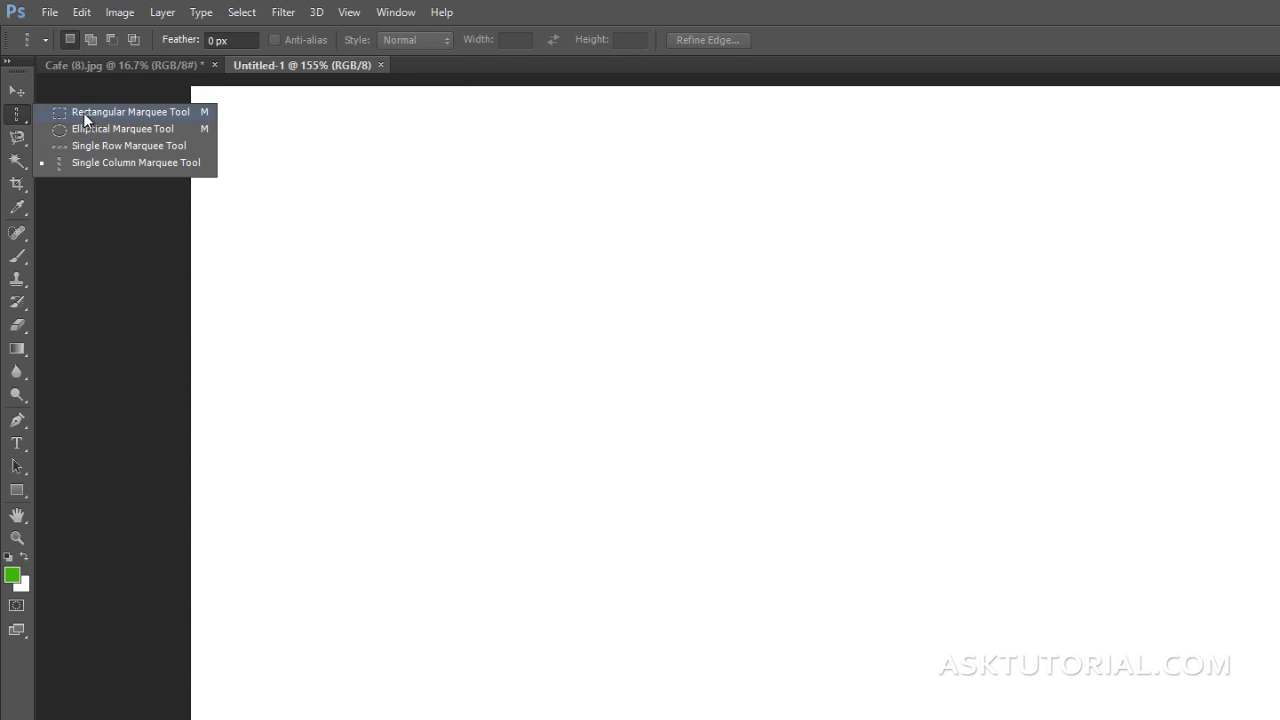
Draw rectangular selections on the blank canvas and move one outline toward the upper left
left_click(83, 112)
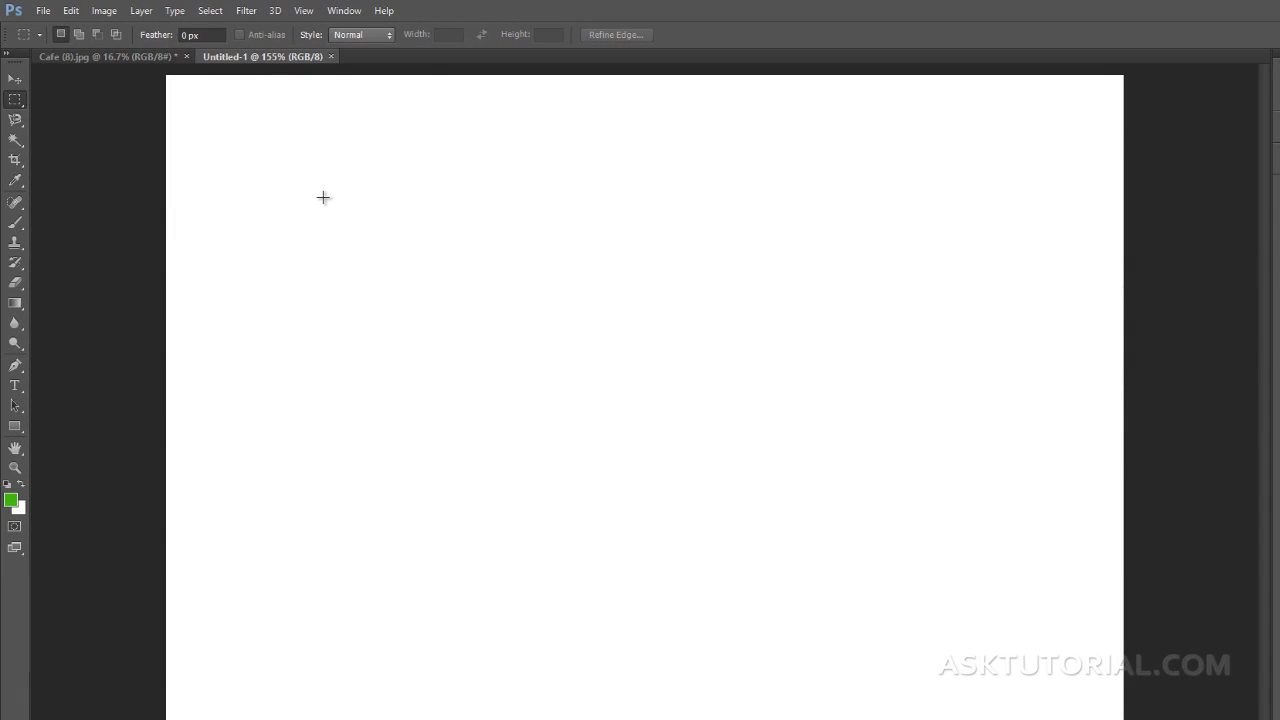
mouse_move(323, 197)
left_mouse_down()
mouse_move(683, 369)
mouse_move(933, 442)
mouse_move(949, 469)
mouse_move(877, 563)
mouse_move(734, 571)
mouse_move(935, 565)
mouse_move(849, 566)
mouse_move(751, 494)
mouse_move(938, 521)
mouse_move(963, 383)
mouse_move(840, 449)
mouse_move(674, 374)
mouse_move(748, 401)
mouse_move(611, 303)
mouse_move(697, 349)
mouse_move(751, 471)
mouse_move(648, 366)
mouse_move(503, 543)
mouse_move(683, 406)
mouse_move(471, 526)
mouse_move(550, 645)
mouse_move(606, 517)
mouse_move(603, 470)
left_mouse_up()
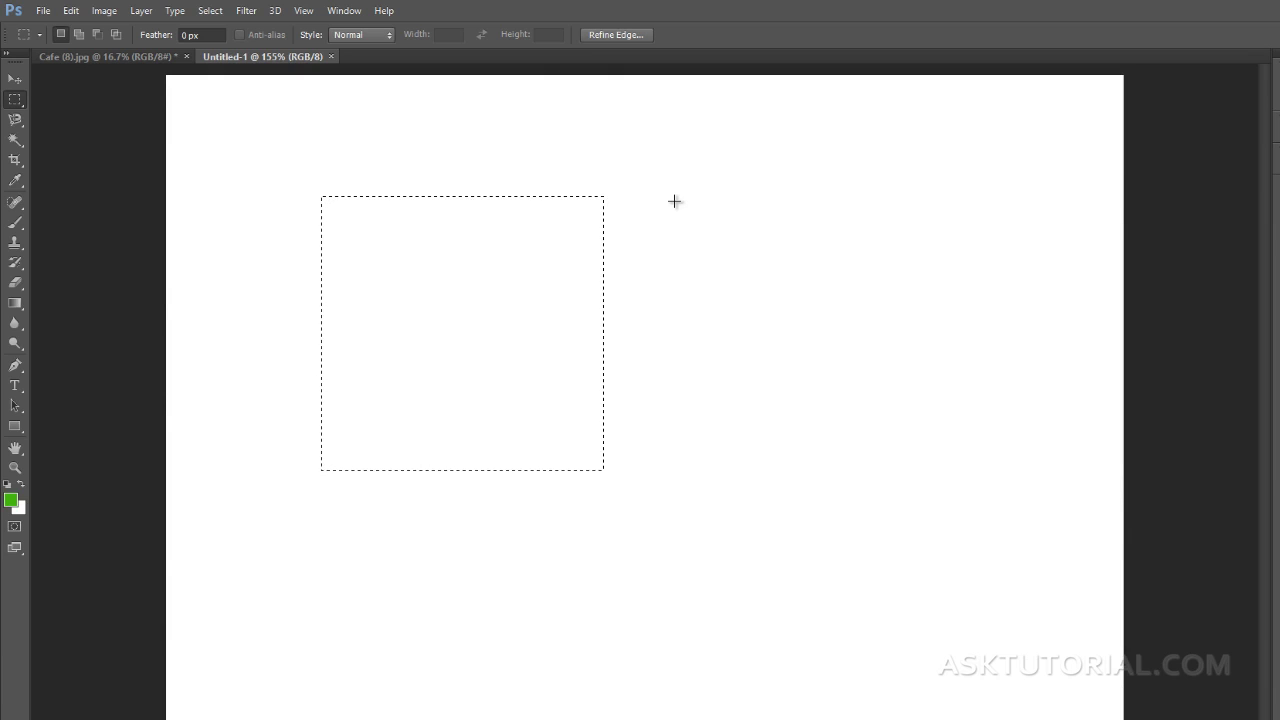
mouse_move(674, 201)
left_mouse_down()
mouse_move(975, 440)
mouse_move(1006, 497)
mouse_move(1030, 494)
left_mouse_up()
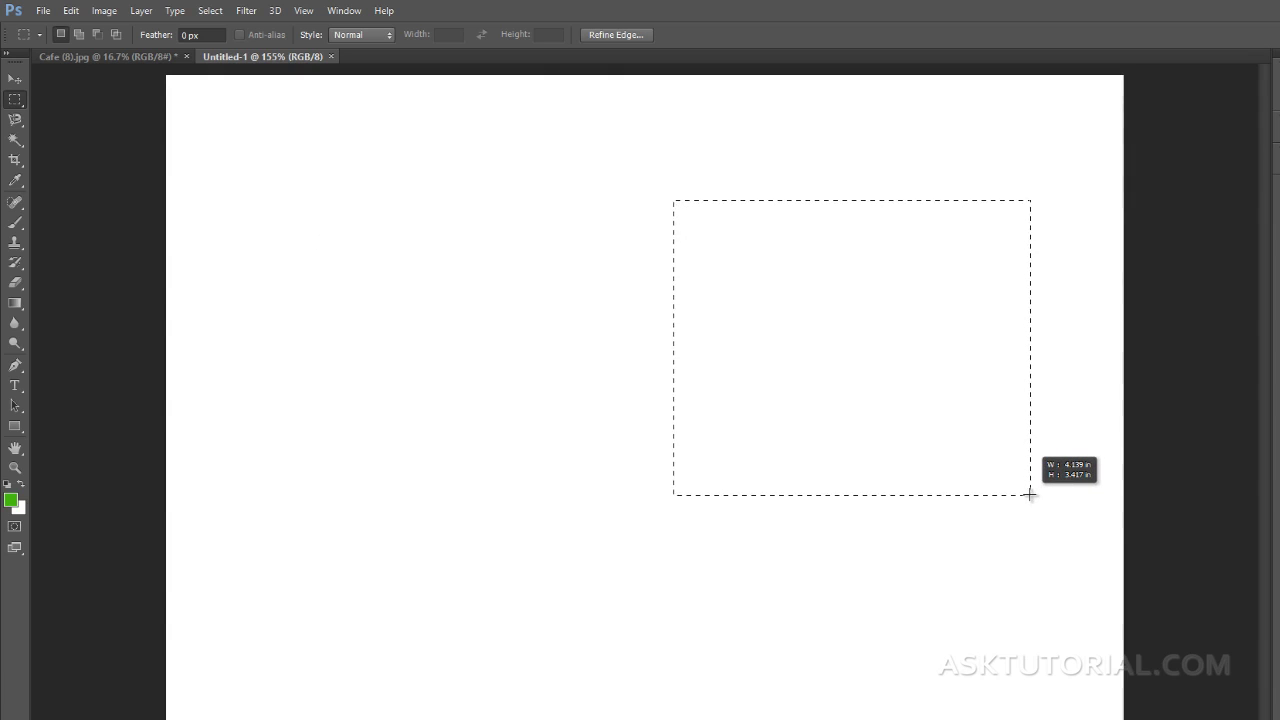
left_click_drag(1030, 494, 1030, 494)
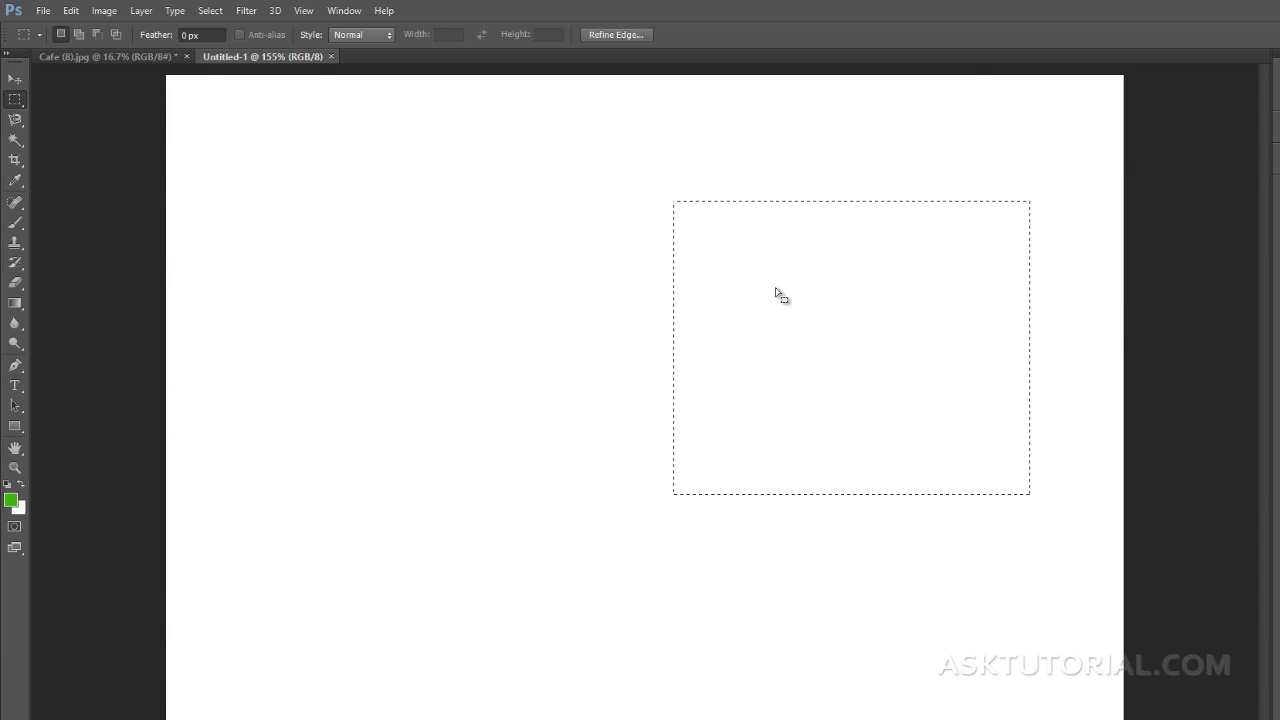
mouse_move(776, 291)
left_mouse_down()
mouse_move(396, 250)
mouse_move(405, 237)
left_mouse_up()
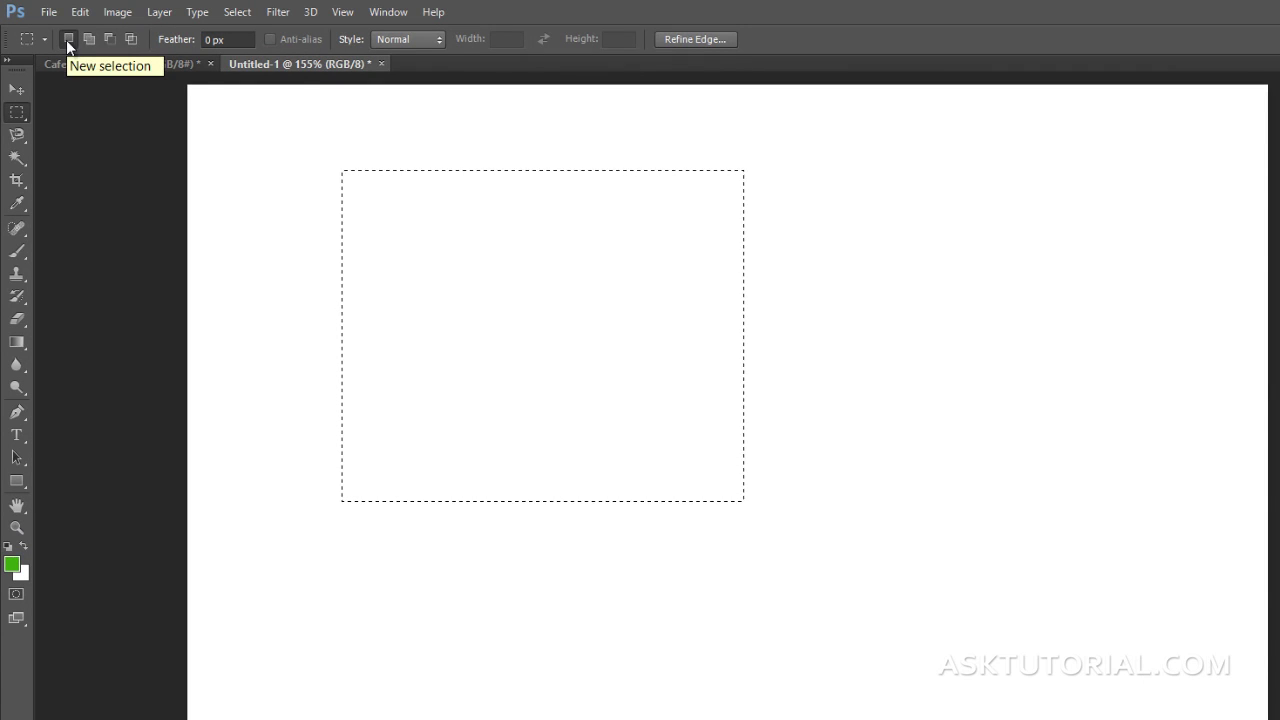
Redraw the rectangular selection several times, ending on the canvas's right side
mouse_move(888, 235)
left_mouse_down()
mouse_move(1043, 374)
mouse_move(1173, 369)
left_mouse_up()
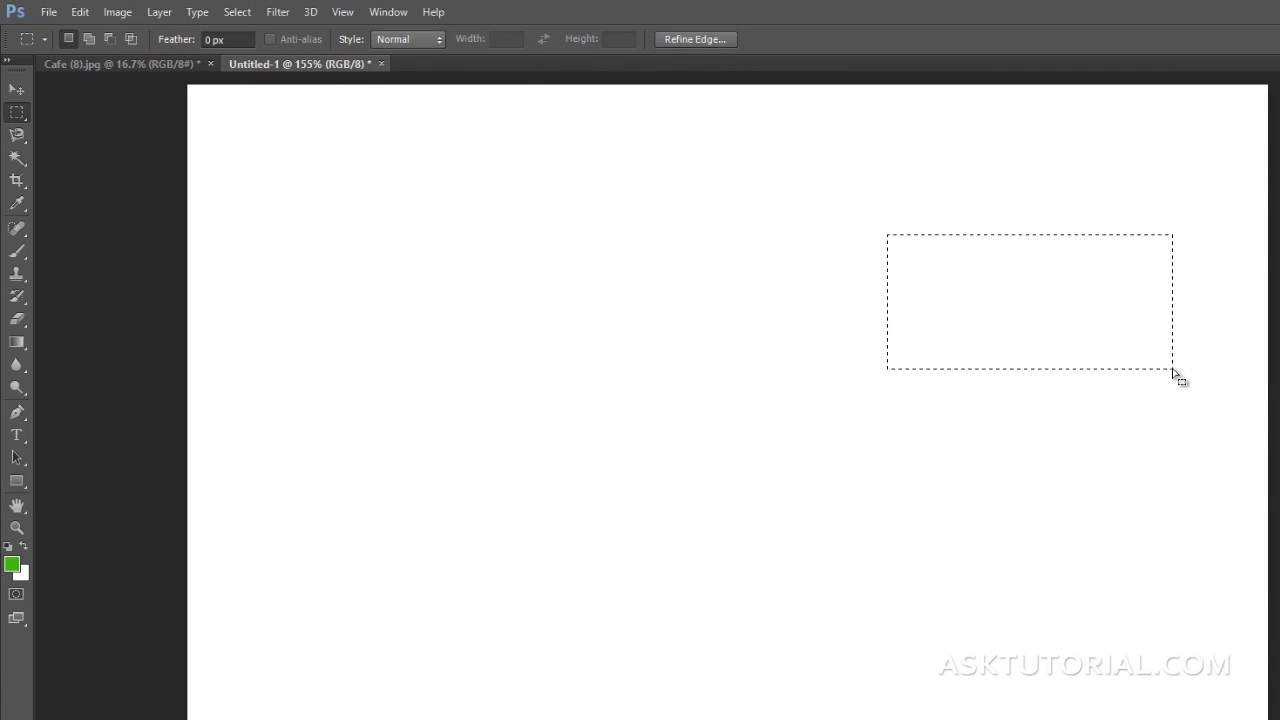
left_click_drag(546, 387, 872, 609)
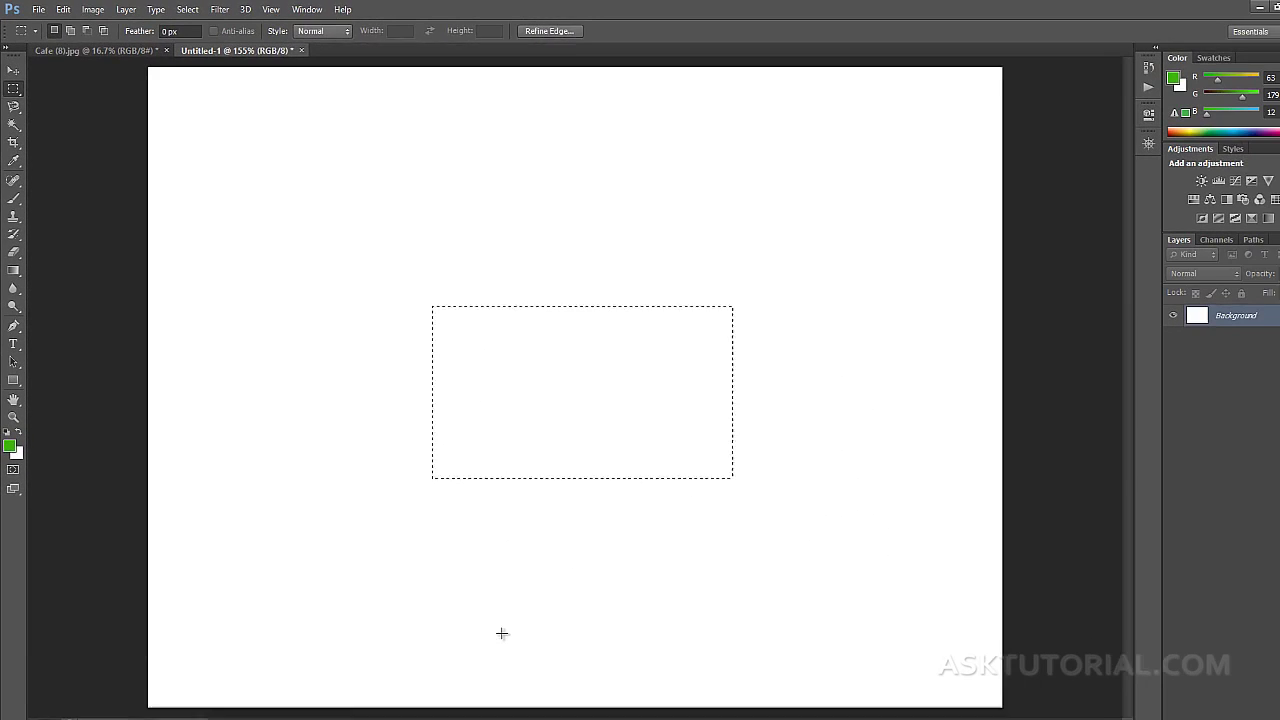
left_click_drag(500, 630, 815, 460)
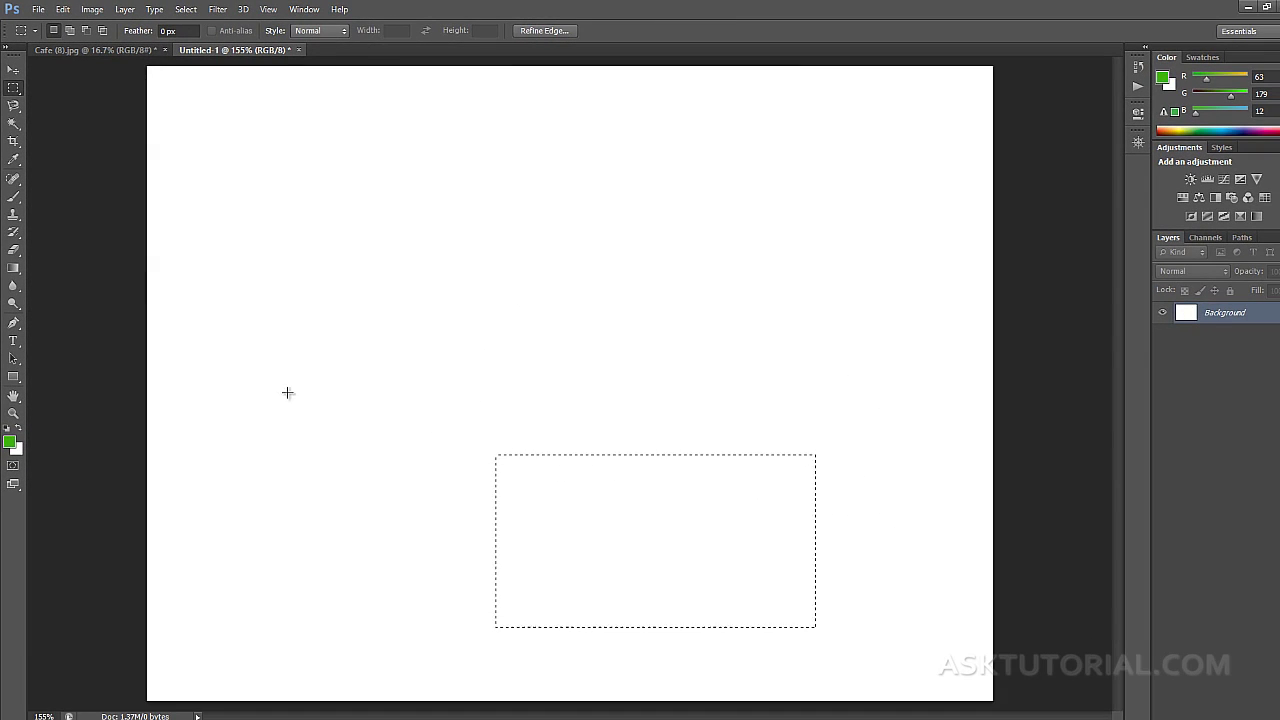
mouse_move(287, 392)
left_mouse_down()
mouse_move(443, 274)
mouse_move(554, 228)
left_mouse_up()
mouse_move(595, 455)
left_mouse_down()
mouse_move(797, 281)
mouse_move(855, 258)
left_mouse_up()
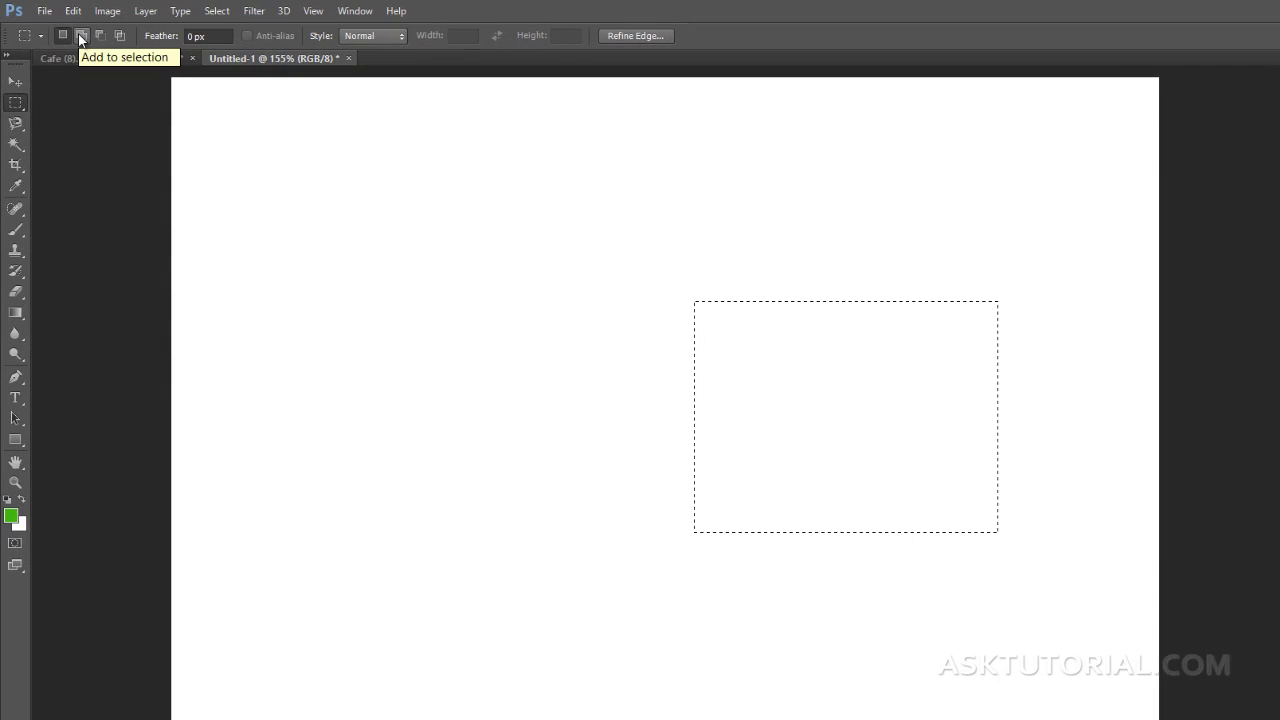
In Add to selection mode, add three rectangles: a tall one left, one top, one bottom
left_click(81, 36)
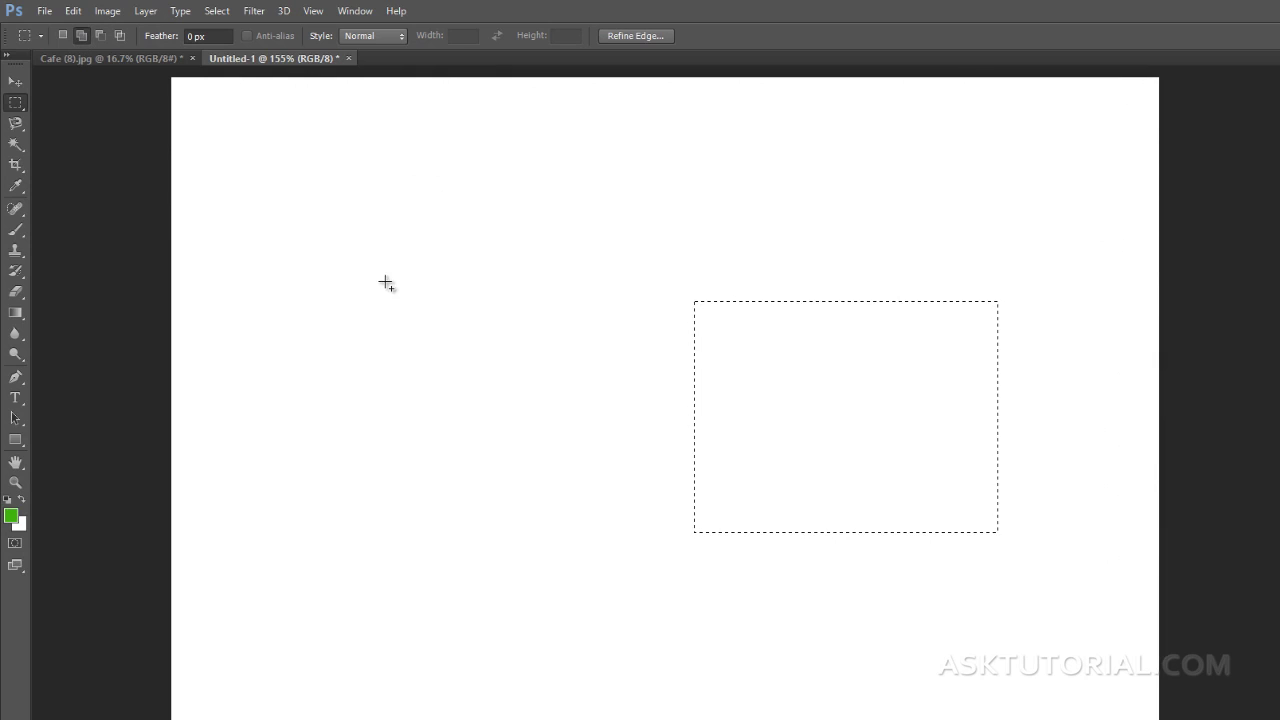
mouse_move(385, 281)
left_mouse_down()
mouse_move(526, 288)
mouse_move(481, 417)
left_mouse_up()
mouse_move(593, 147)
left_mouse_down()
mouse_move(771, 229)
mouse_move(773, 248)
left_mouse_up()
mouse_move(494, 584)
left_mouse_down()
mouse_move(528, 689)
mouse_move(687, 701)
left_mouse_up()
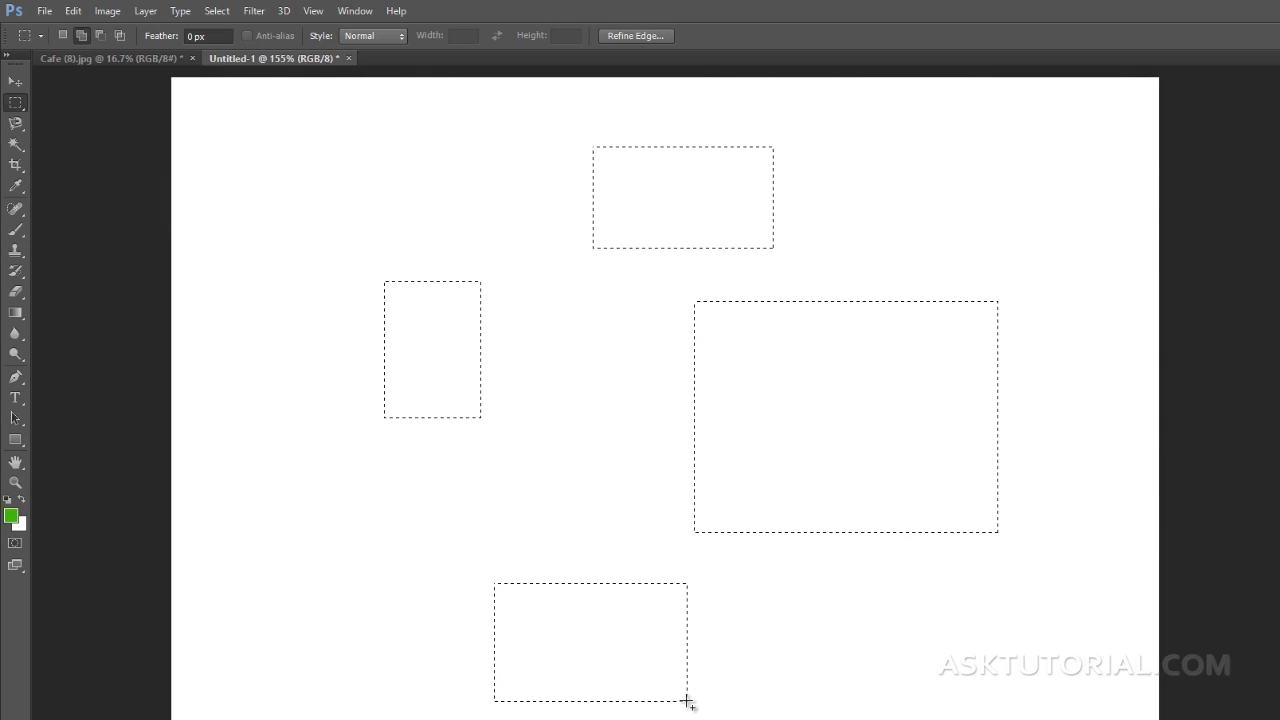
left_click(84, 38)
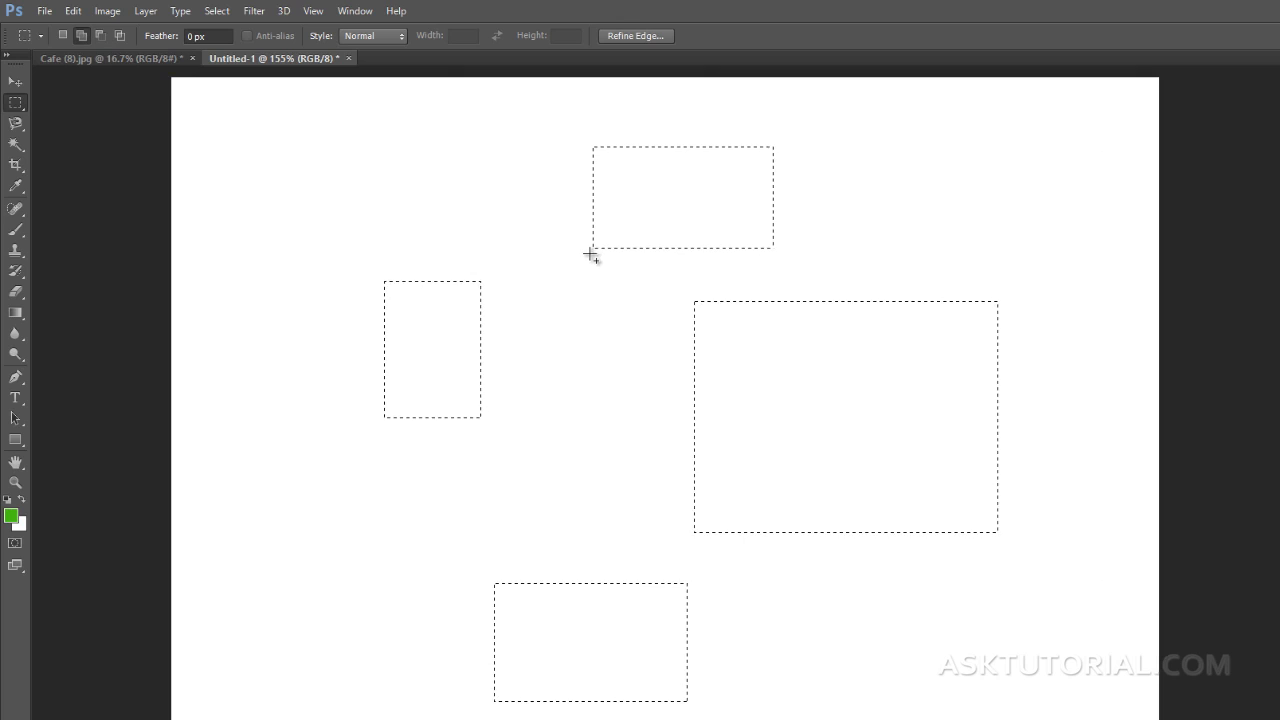
Subtract rectangular notches from the large rectangle's left and bottom, the bottom area and the left area
left_click(100, 37)
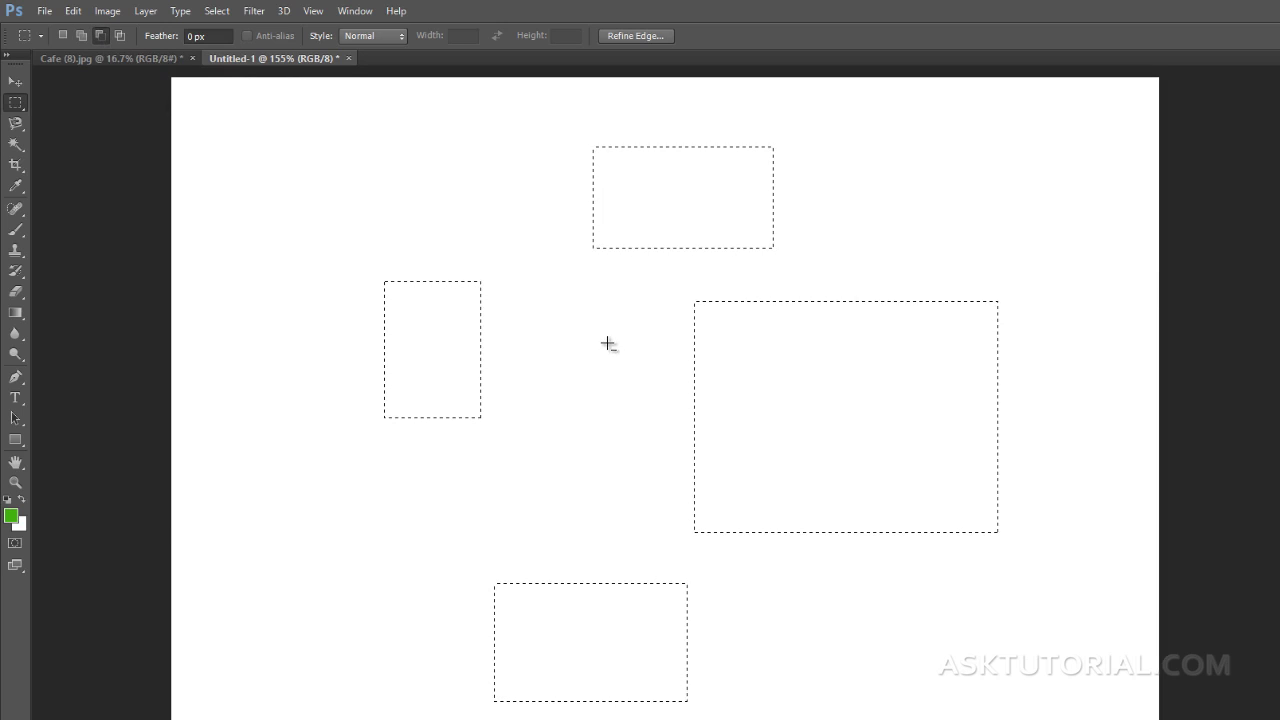
mouse_move(613, 344)
left_mouse_down()
mouse_move(735, 405)
mouse_move(746, 514)
mouse_move(731, 475)
left_mouse_up()
mouse_move(794, 574)
left_mouse_down()
mouse_move(926, 478)
mouse_move(943, 437)
left_mouse_up()
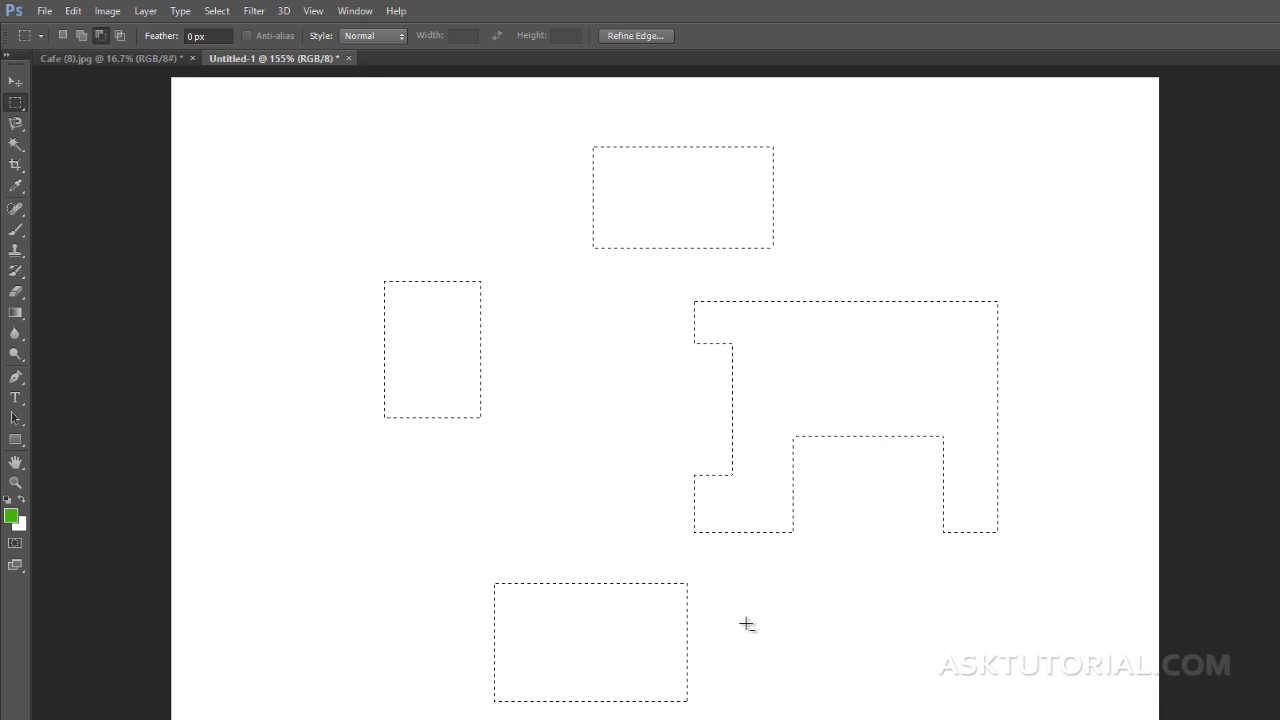
left_click_drag(747, 621, 660, 670)
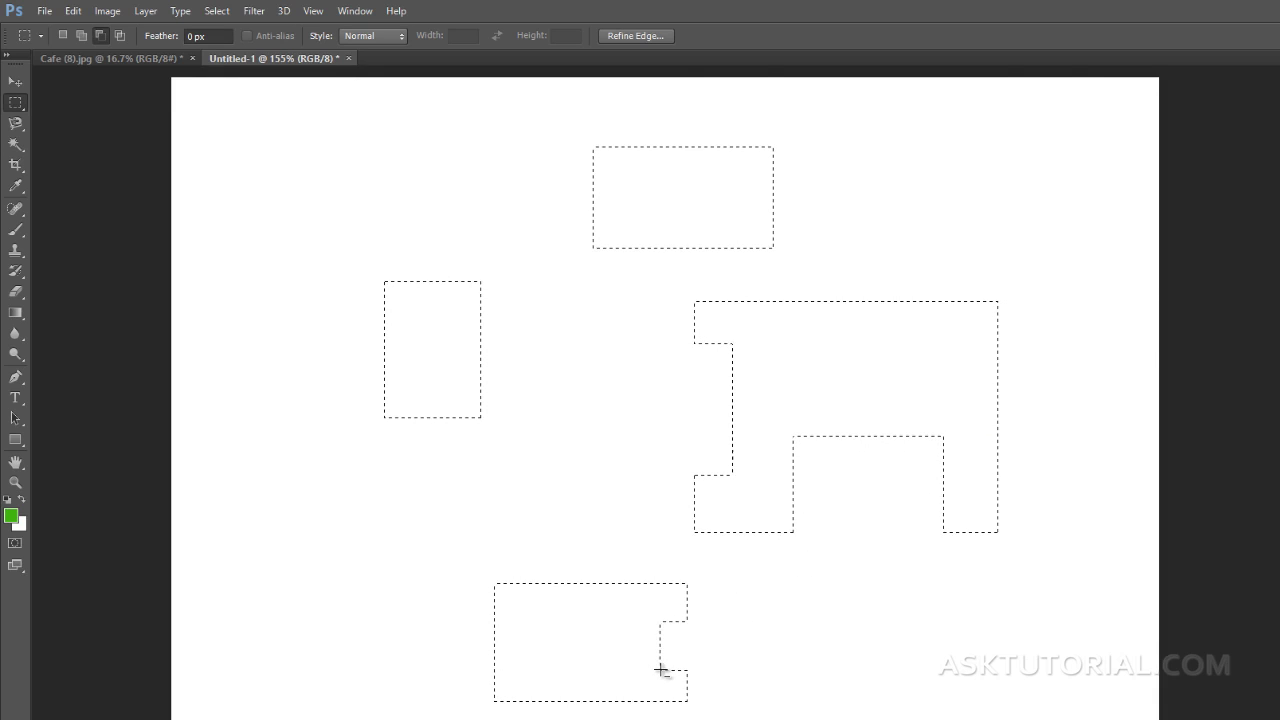
left_click_drag(413, 447, 459, 335)
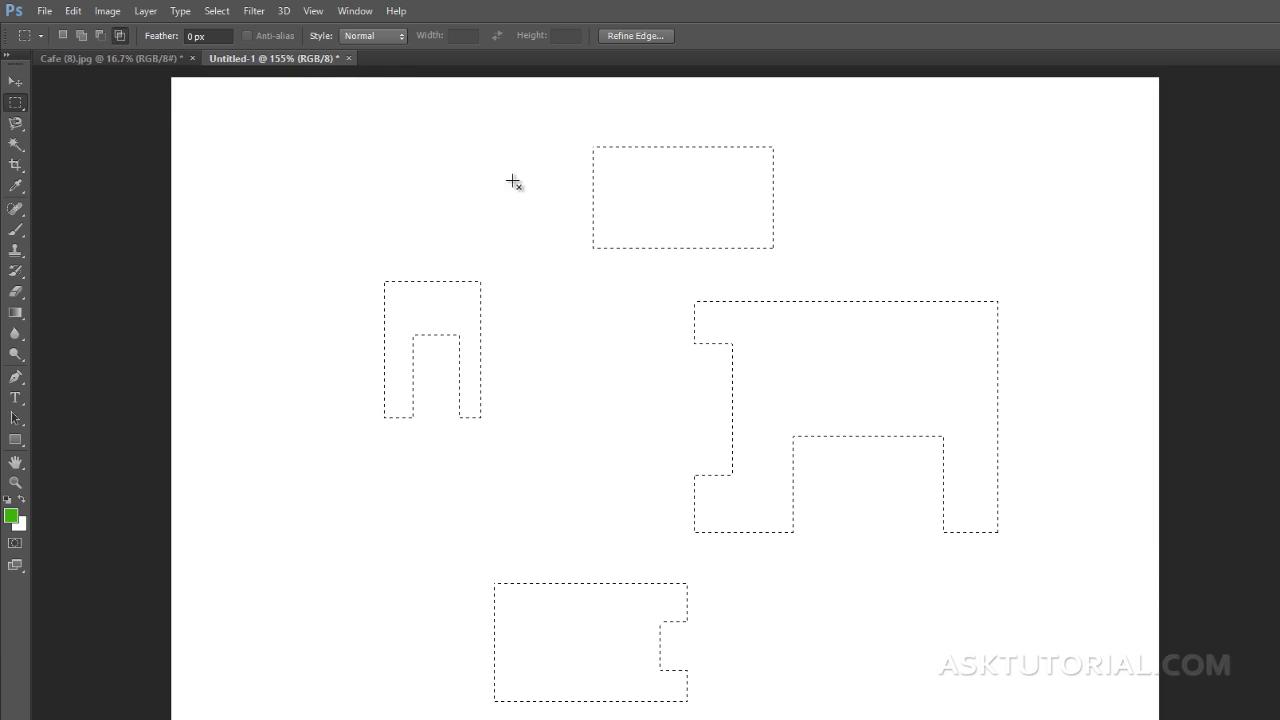
Intersect a rectangle over the top area's left edge, leaving only a narrow vertical strip
mouse_move(514, 170)
left_mouse_down()
mouse_move(608, 225)
mouse_move(640, 225)
mouse_move(616, 222)
left_mouse_up()
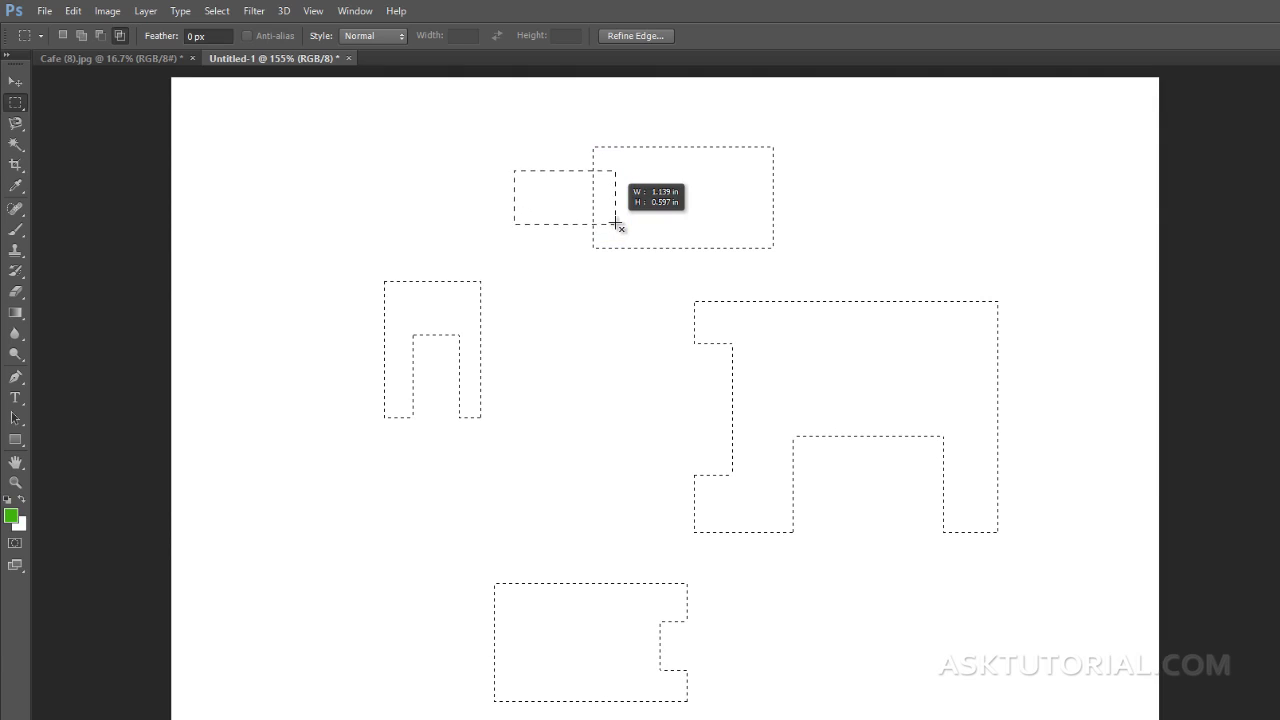
left_click_drag(514, 170, 615, 224)
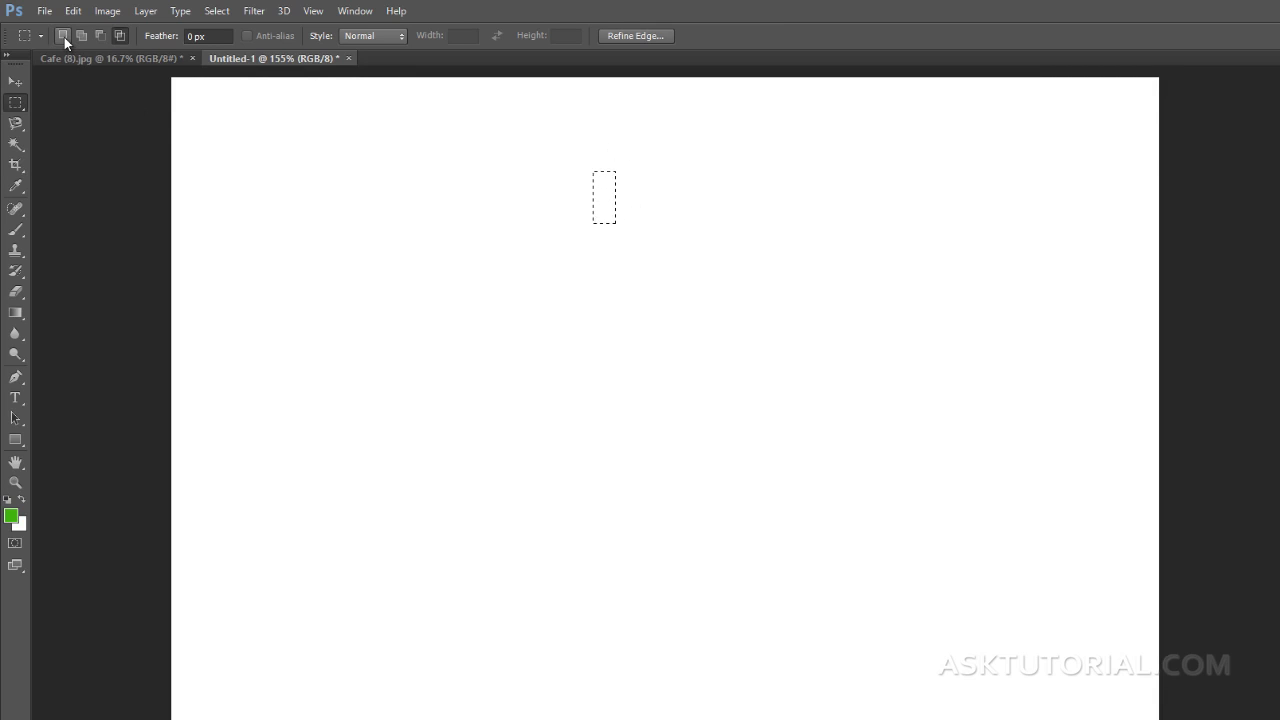
Replace the selection with a roughly 3.5-inch square, moved up and left toward centre
left_click_drag(369, 250, 566, 440)
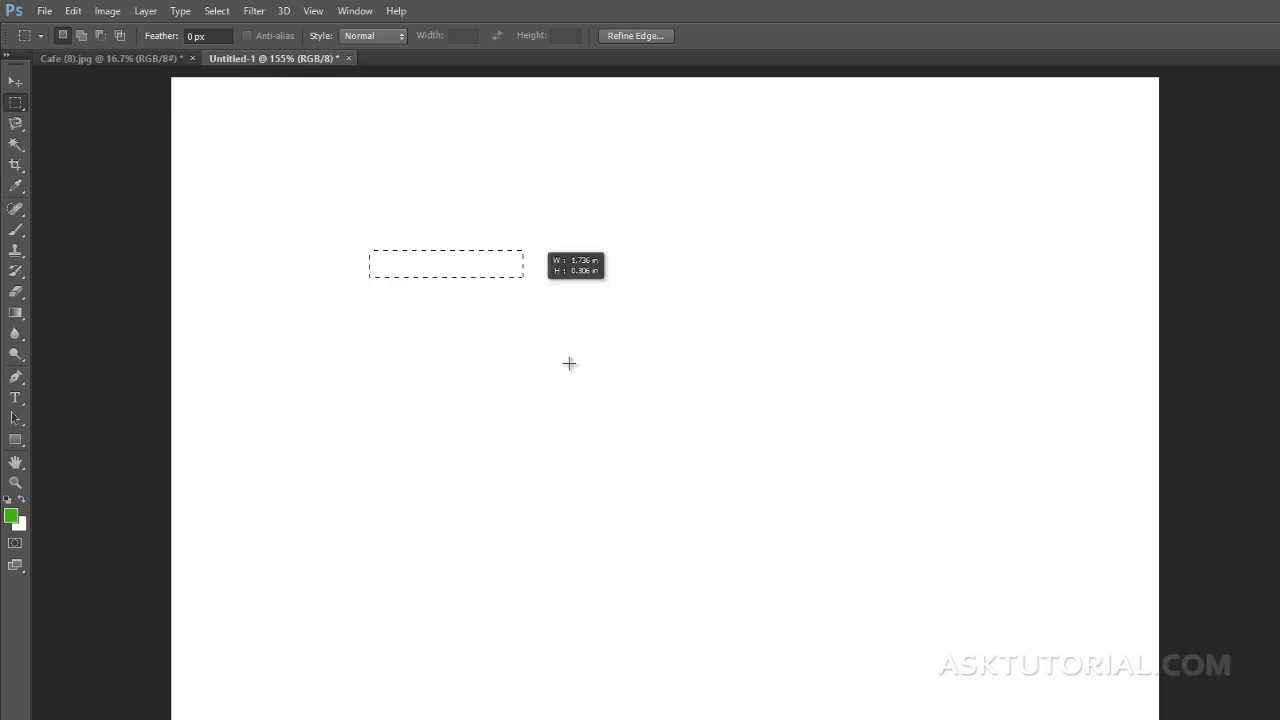
left_click_drag(625, 324, 853, 476)
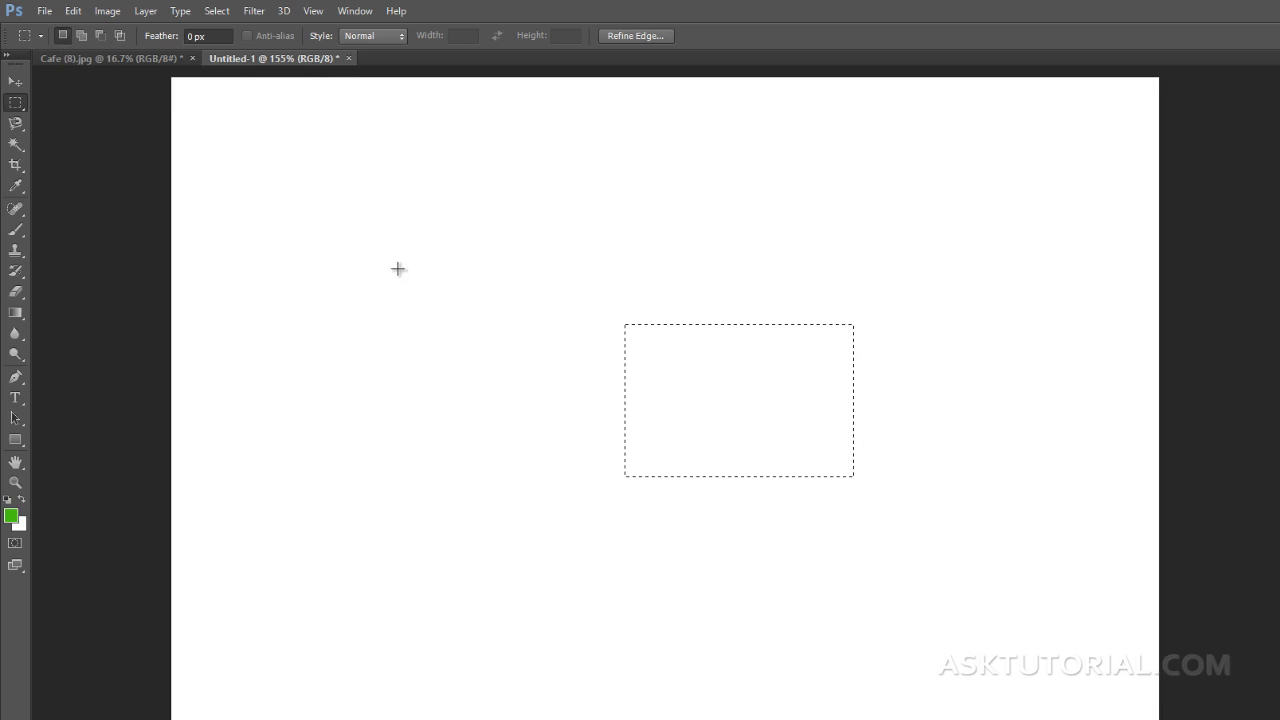
left_click_drag(361, 267, 531, 403)
mouse_move(672, 338)
left_mouse_down()
mouse_move(799, 421)
mouse_move(864, 390)
mouse_move(857, 497)
mouse_move(837, 434)
mouse_move(886, 529)
mouse_move(822, 479)
mouse_move(832, 449)
mouse_move(811, 477)
mouse_move(877, 506)
mouse_move(883, 531)
mouse_move(948, 580)
left_mouse_up()
mouse_move(995, 632)
left_mouse_down()
mouse_move(857, 569)
mouse_move(980, 686)
mouse_move(1051, 718)
left_mouse_up()
mouse_move(903, 535)
left_mouse_down()
mouse_move(703, 460)
mouse_move(746, 433)
left_mouse_up()
Switch the Marquee options bar to Add to selection mode
left_click(82, 37)
Add three small stacked squares left of the large square, then switch to Cafe (8).jpg
left_click_drag(253, 351, 365, 460)
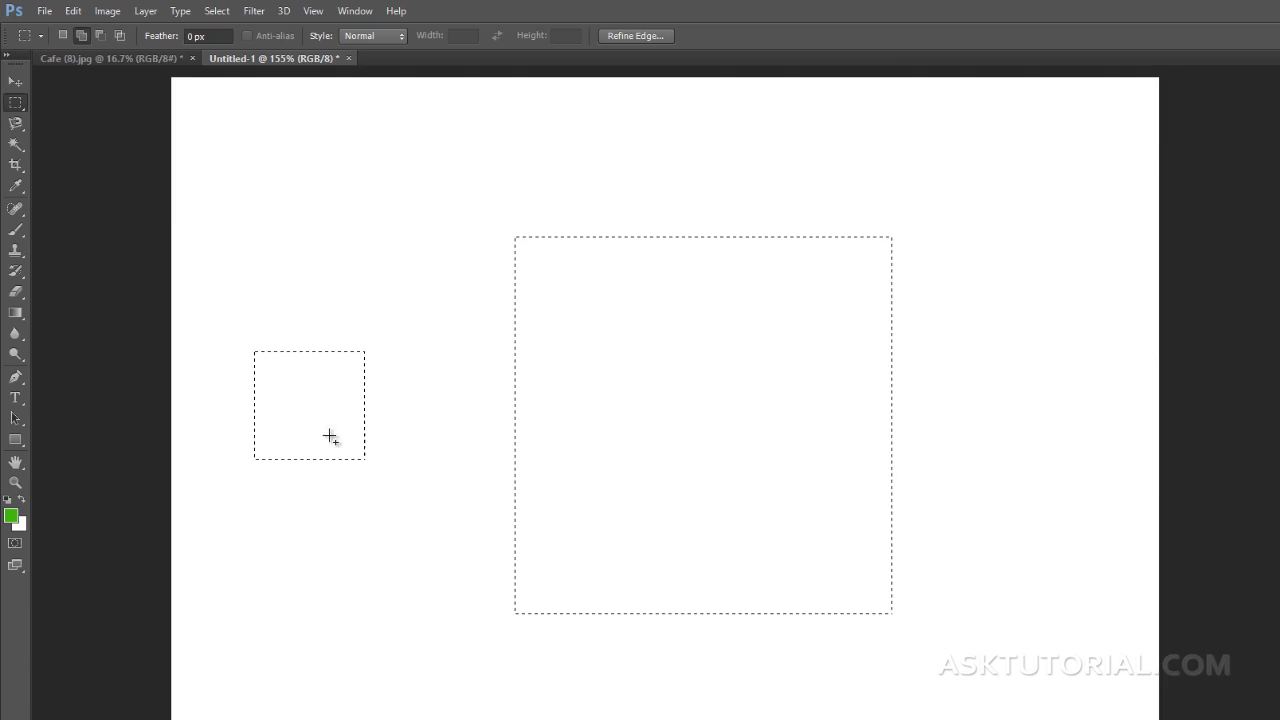
left_click_drag(282, 503, 382, 594)
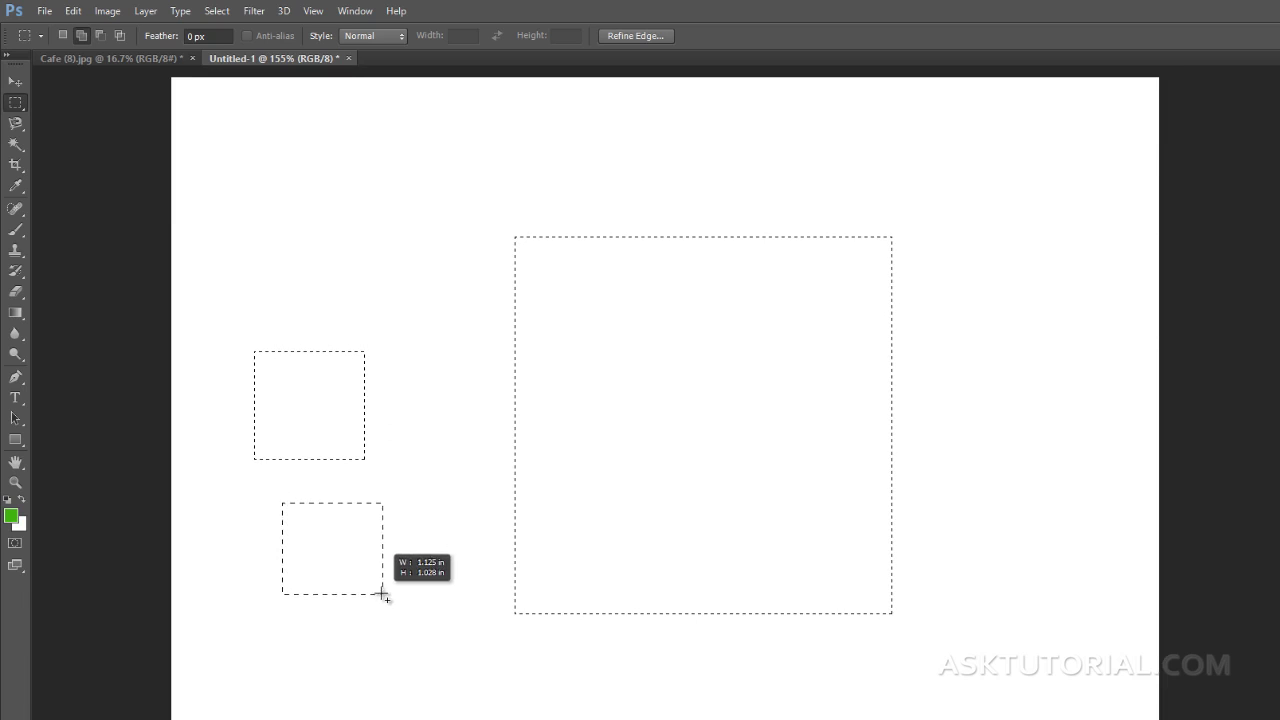
left_click_drag(292, 649, 386, 719)
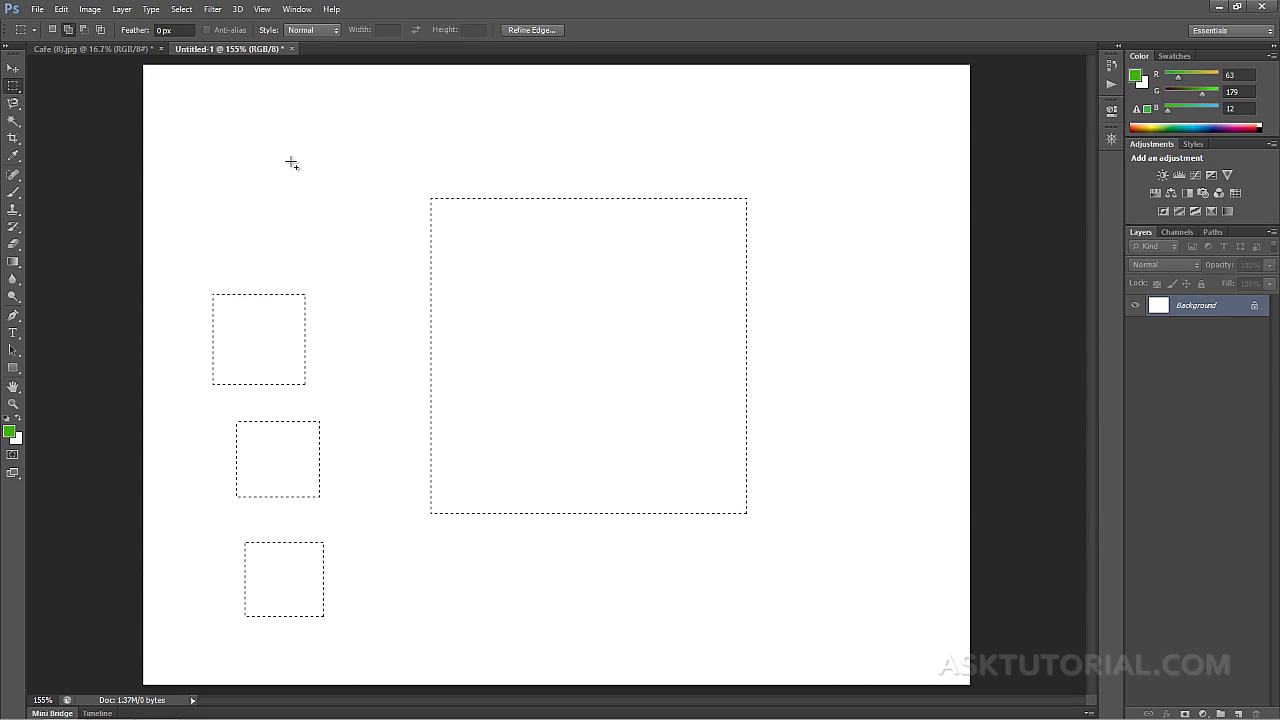
left_click(118, 51)
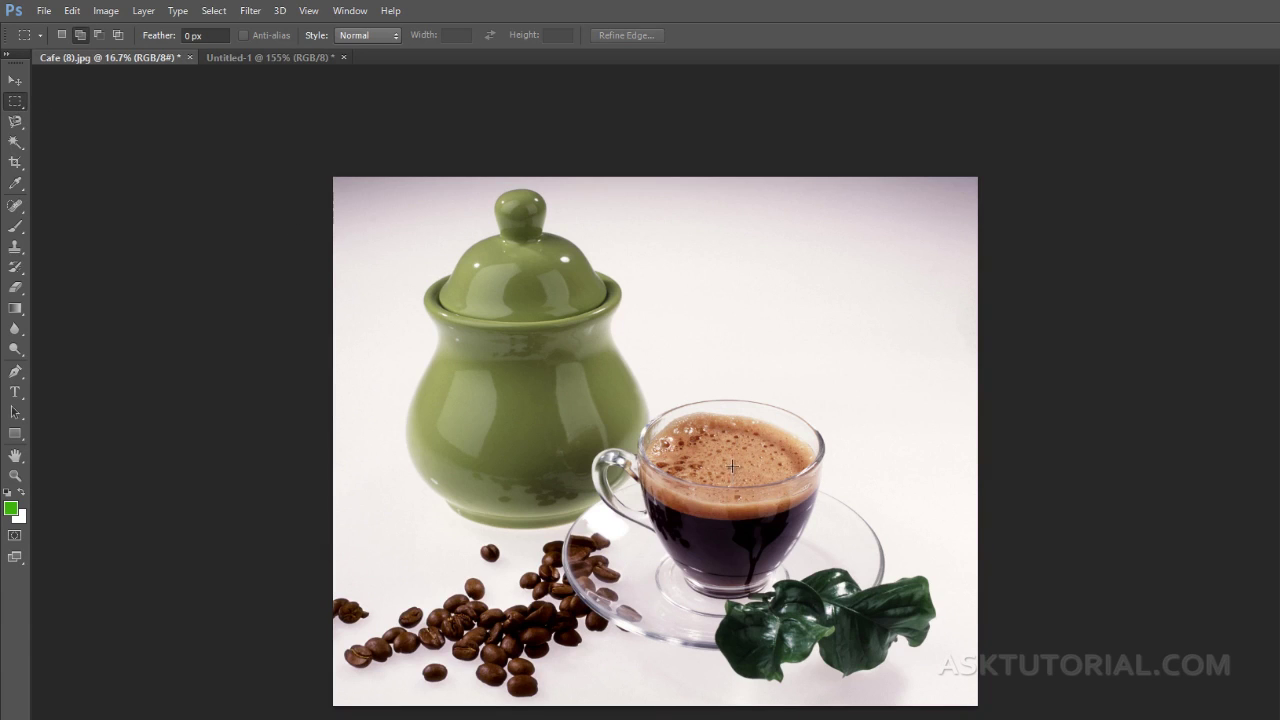
Draw a new rectangular marquee framing the top of the coffee cup
key("shift")
left_click_drag(731, 450, 740, 440)
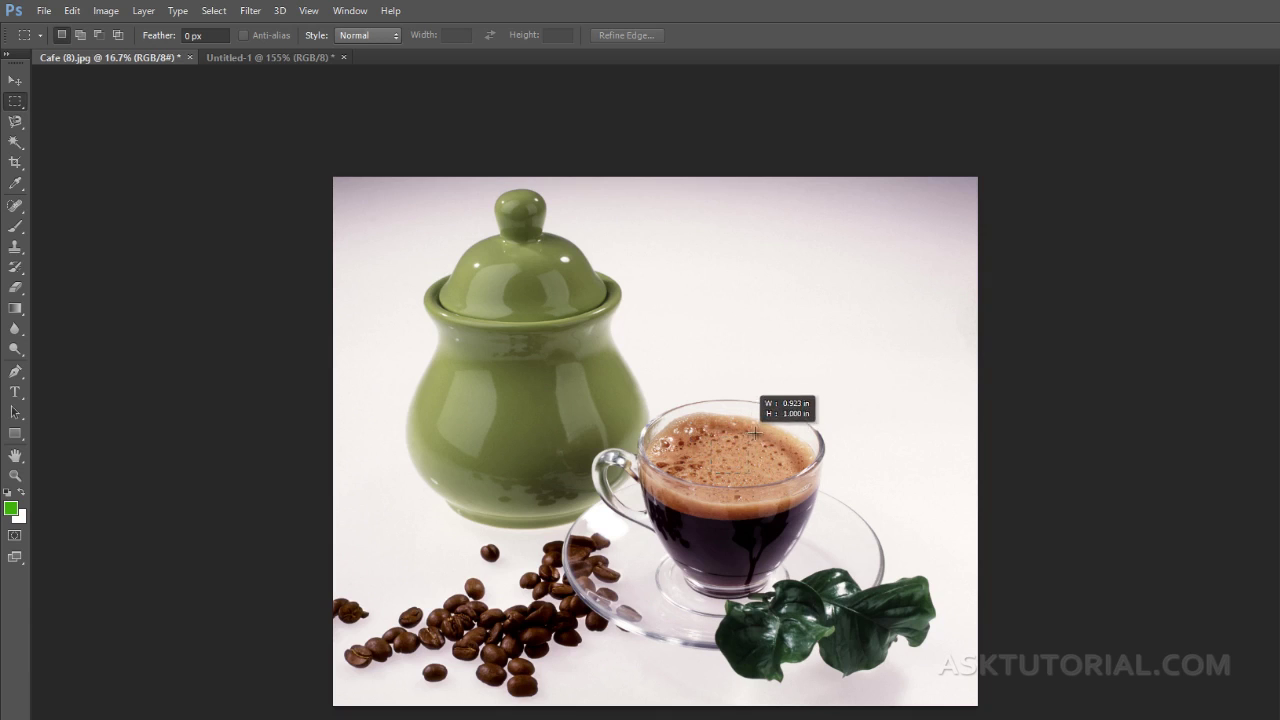
mouse_move(740, 440)
left_mouse_down()
mouse_move(828, 391)
mouse_move(735, 445)
left_mouse_up()
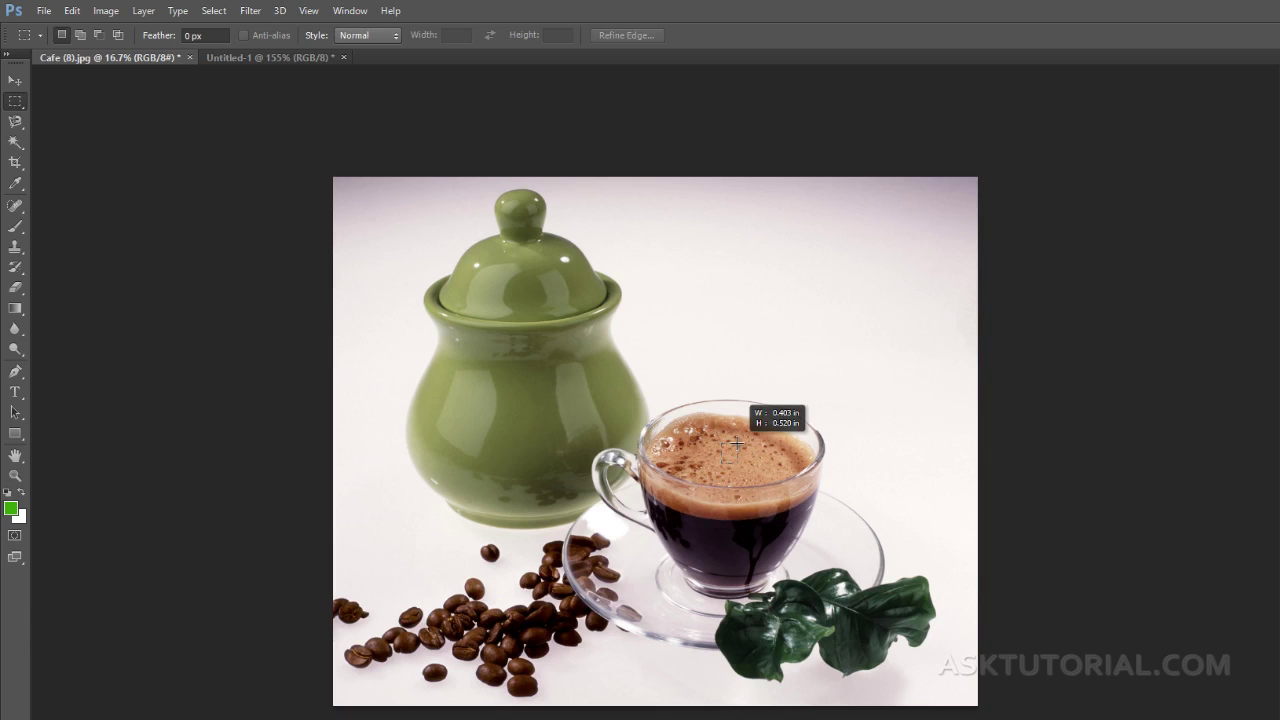
left_click_drag(737, 443, 731, 439)
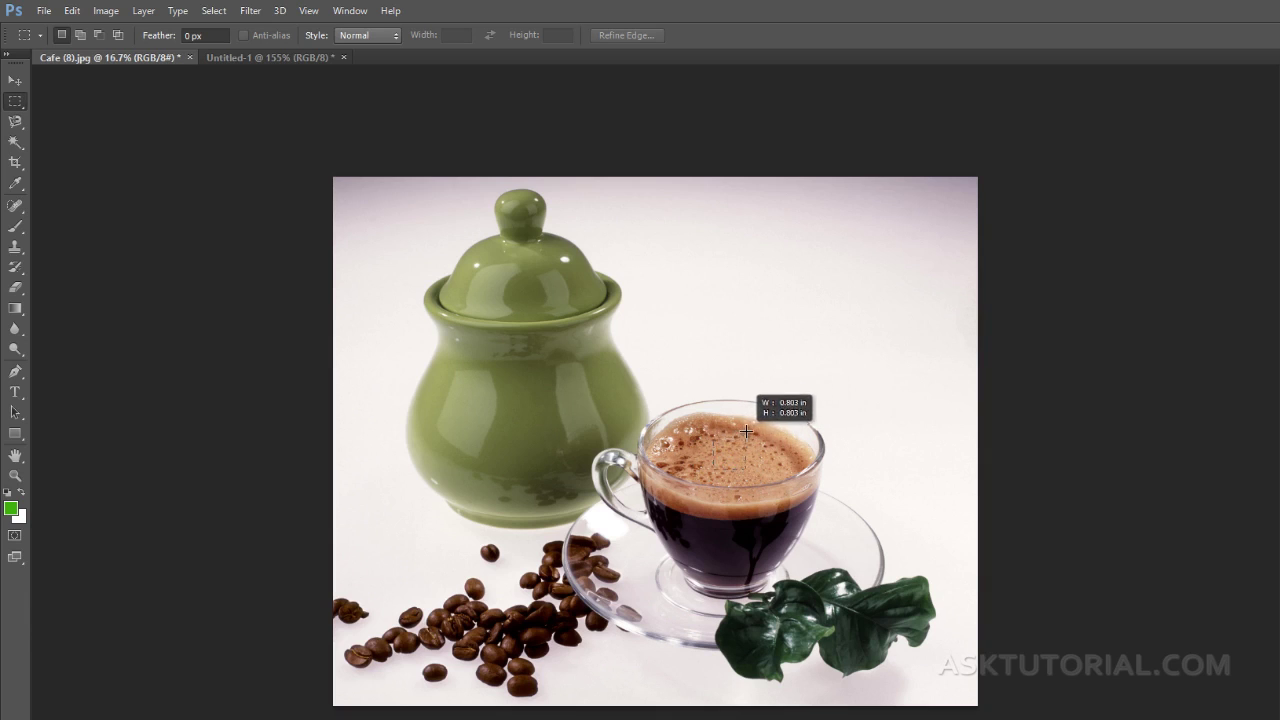
left_click_drag(731, 439, 789, 413)
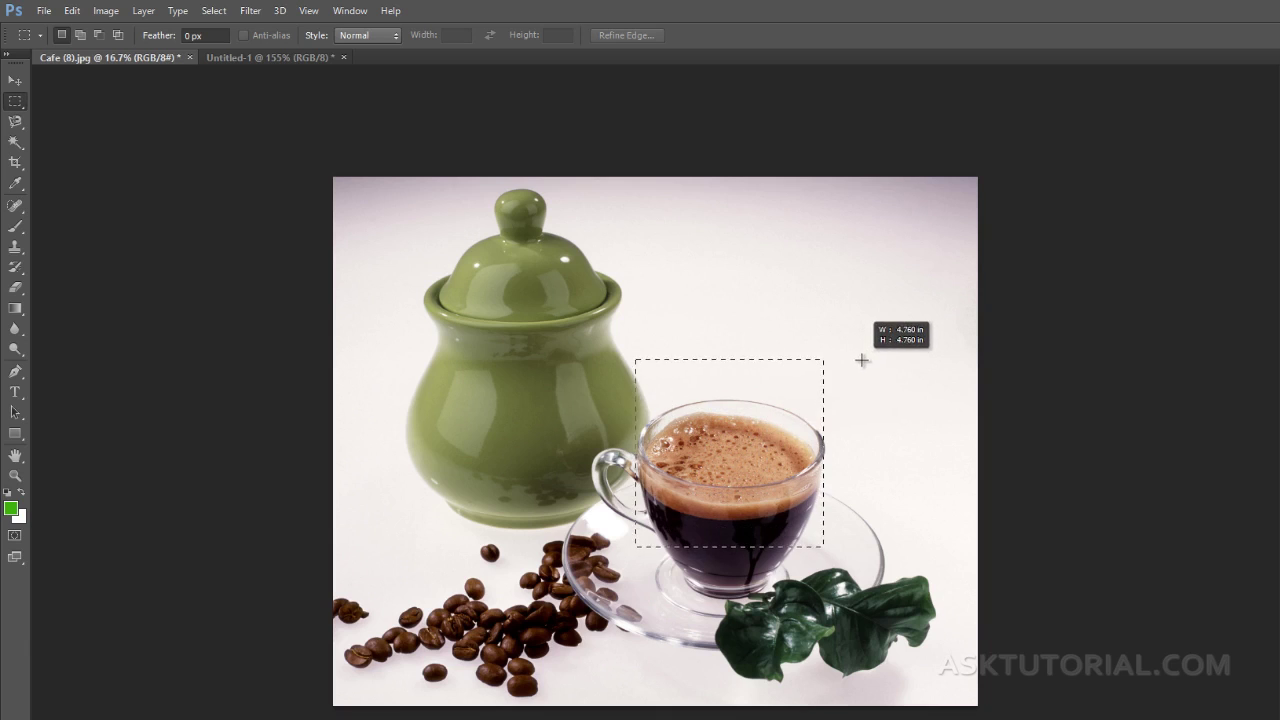
left_click_drag(789, 413, 863, 360)
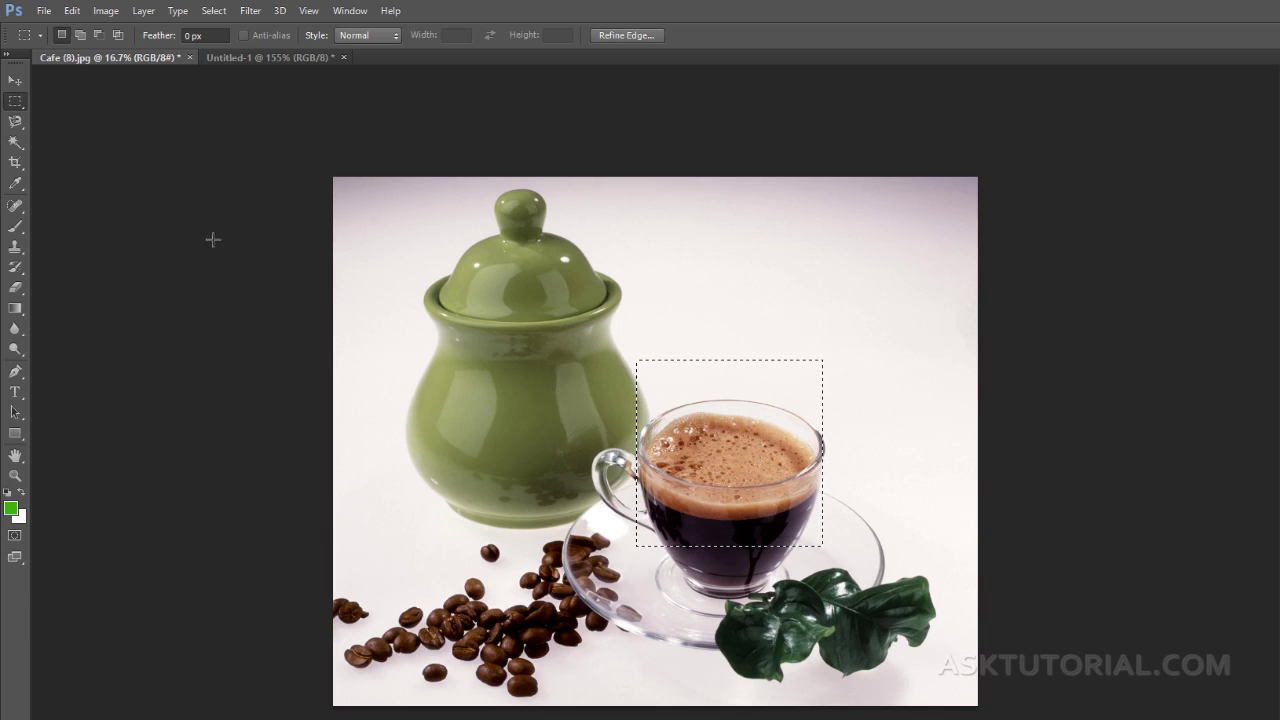
Switch to the Elliptical Marquee and fit an oval selection to the cup rim's foam
right_click(18, 106)
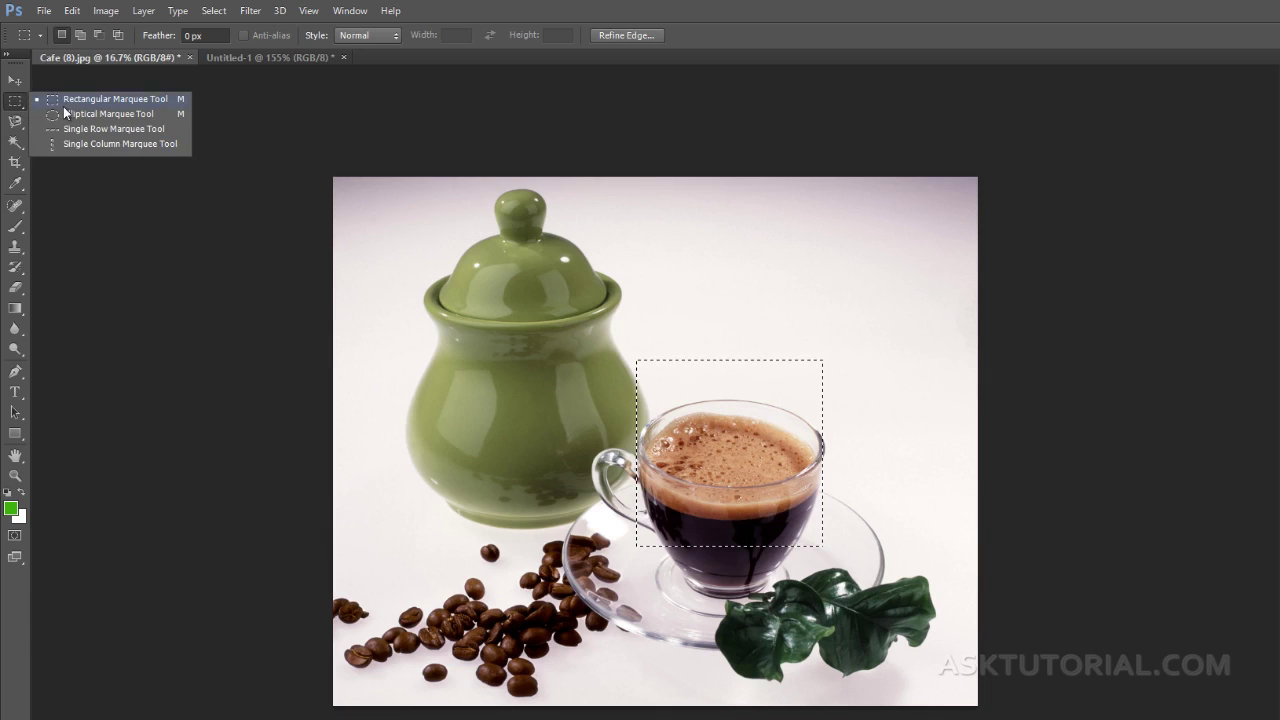
left_click(68, 115)
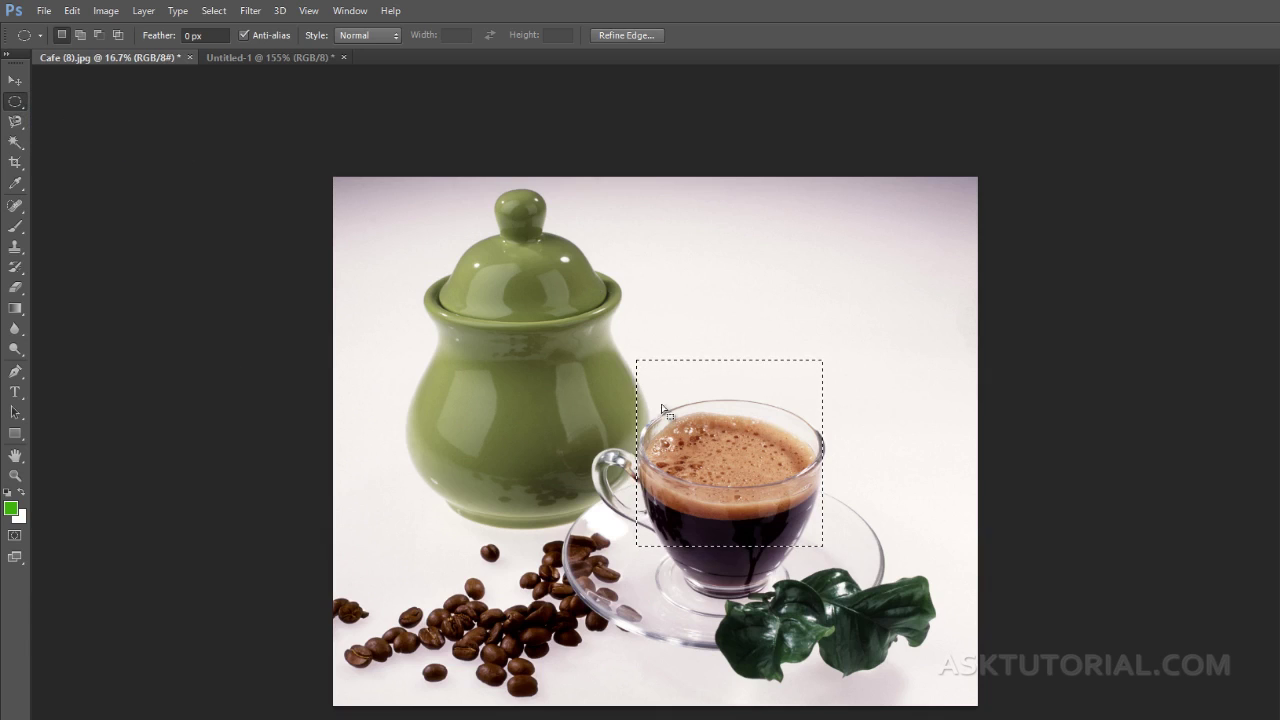
mouse_move(646, 418)
left_mouse_down()
mouse_move(819, 424)
mouse_move(812, 352)
left_mouse_up()
left_click_drag(766, 404, 770, 446)
left_click_drag(722, 423, 720, 425)
left_click(769, 371)
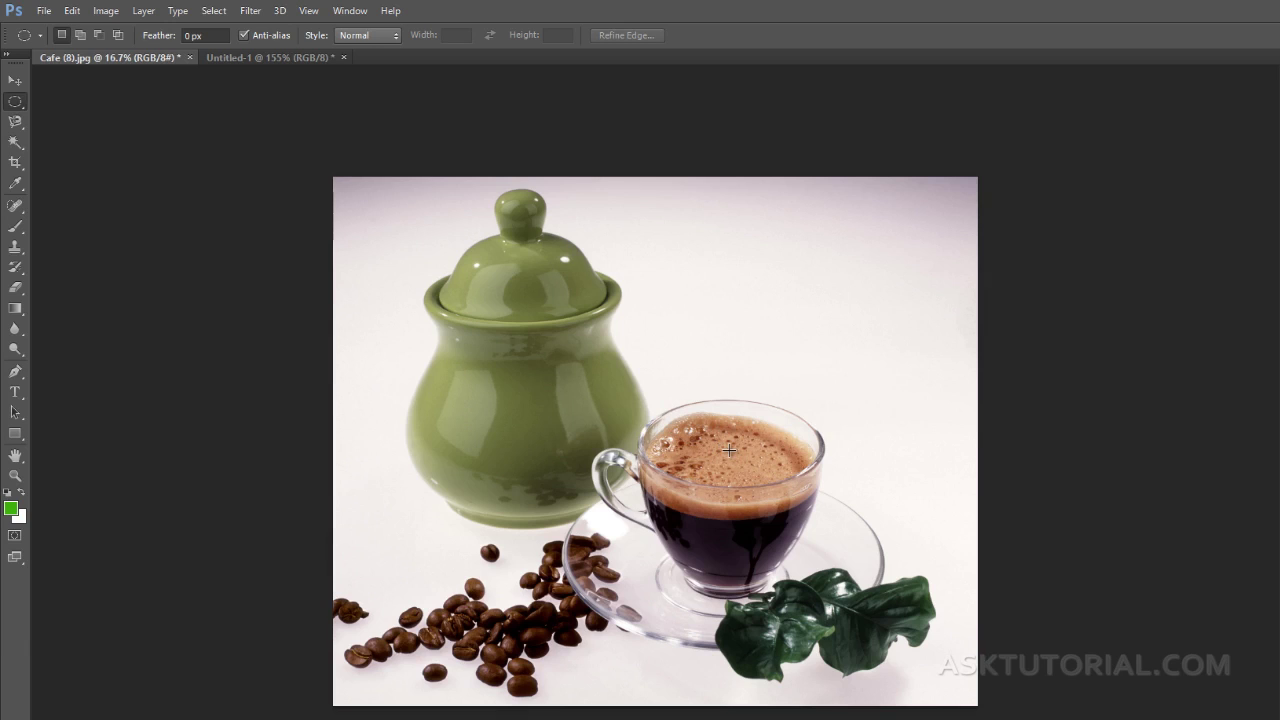
left_click_drag(729, 451, 819, 408)
left_click_drag(746, 456, 751, 448)
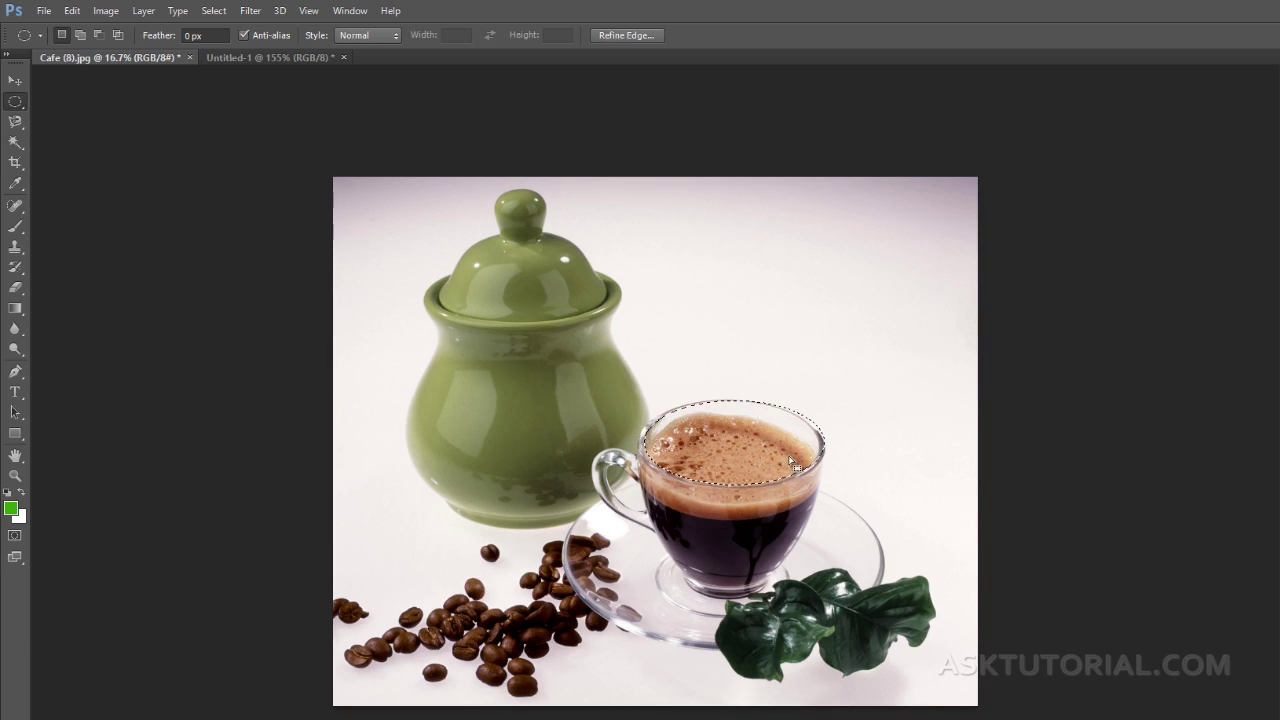
left_click_drag(781, 456, 787, 452)
Colorize the selected foam with Hue/Saturation at Hue 58 and Lightness -3
left_click(108, 12)
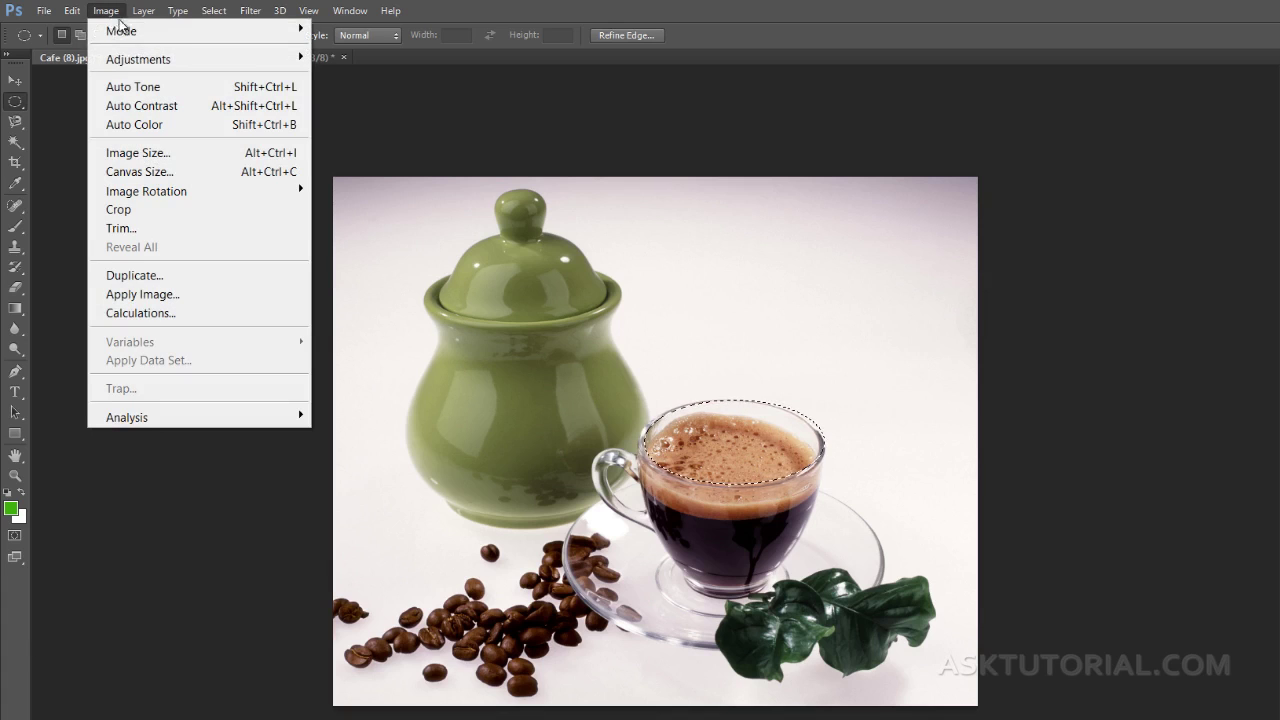
mouse_move(138, 59)
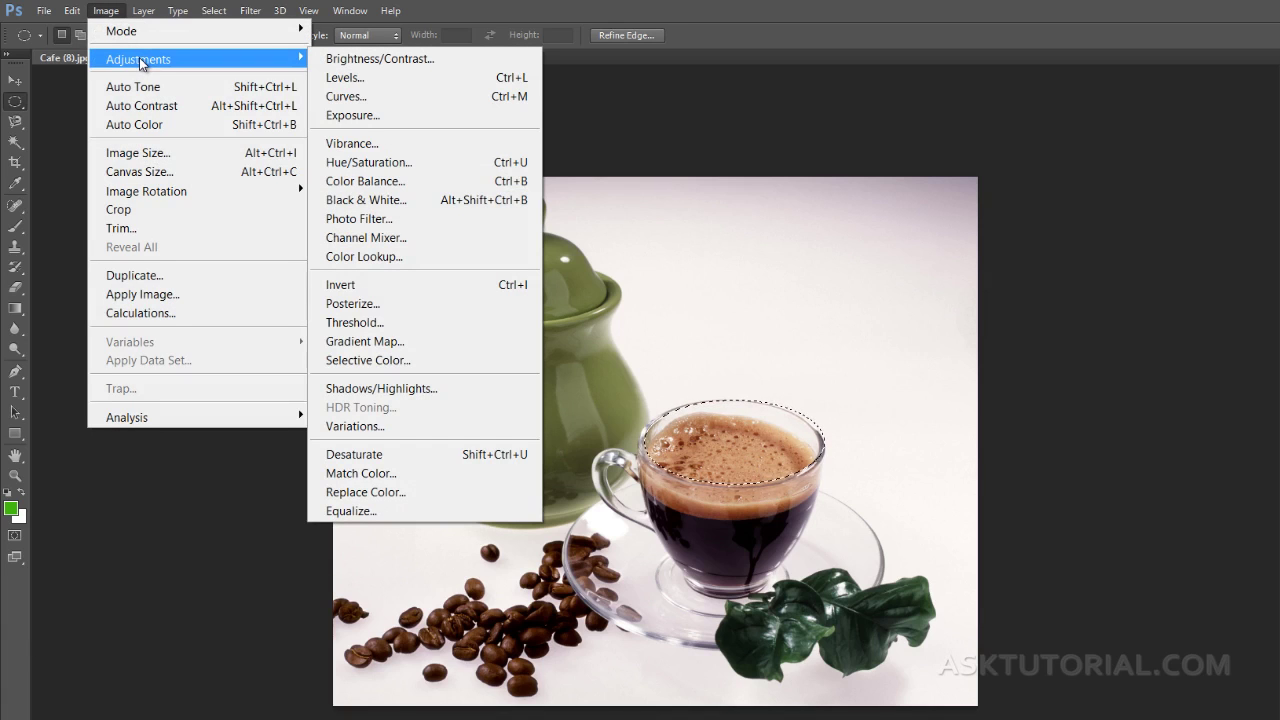
left_click(354, 163)
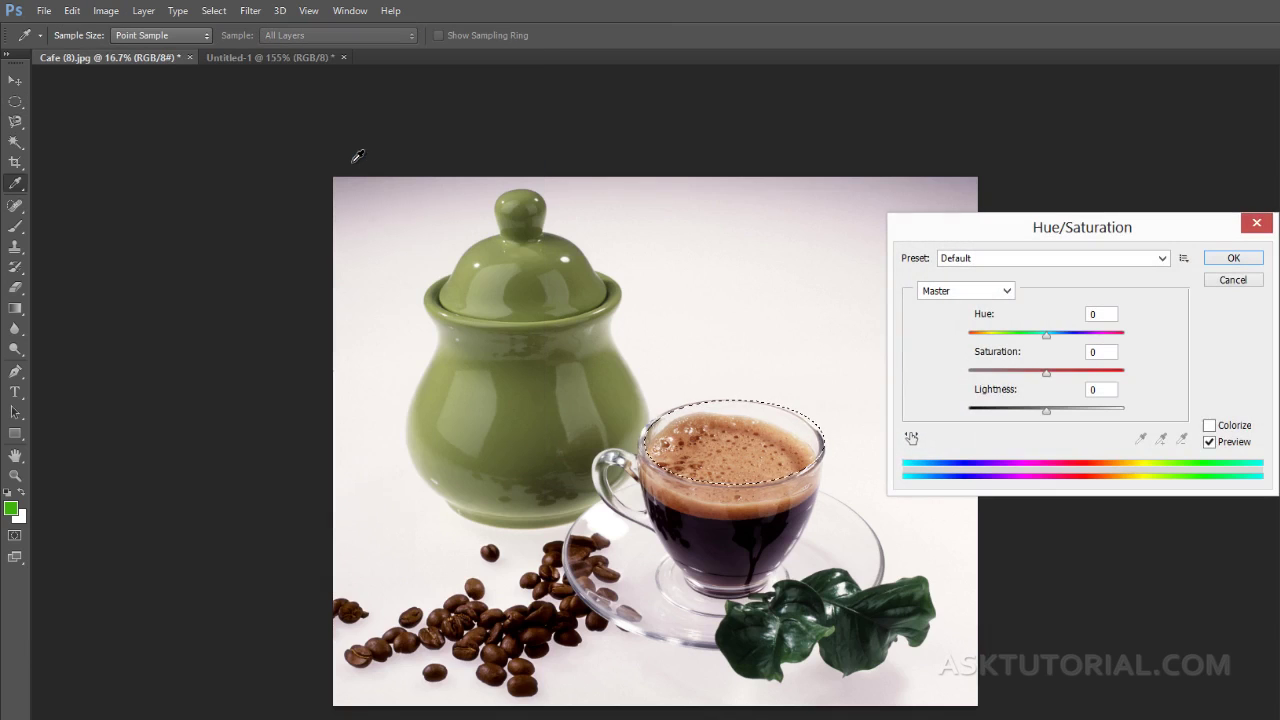
left_click(1210, 426)
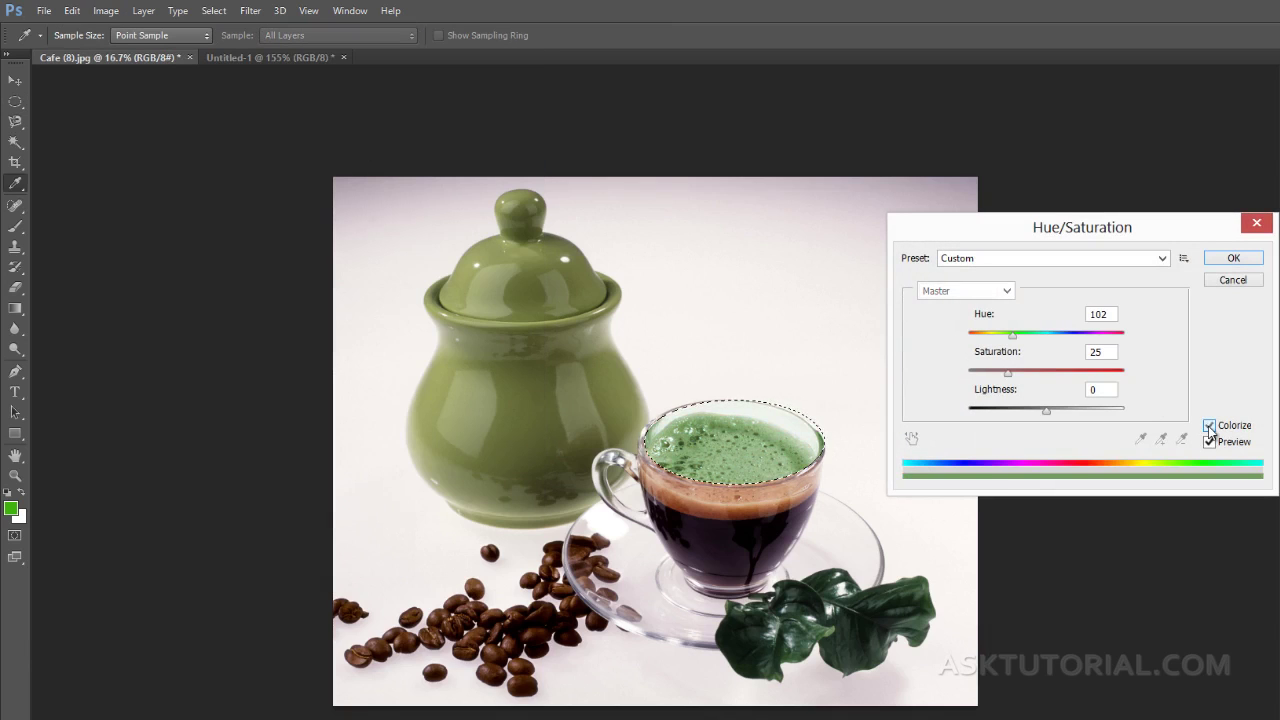
mouse_move(1012, 335)
left_mouse_down()
mouse_move(1058, 342)
mouse_move(993, 350)
left_mouse_up()
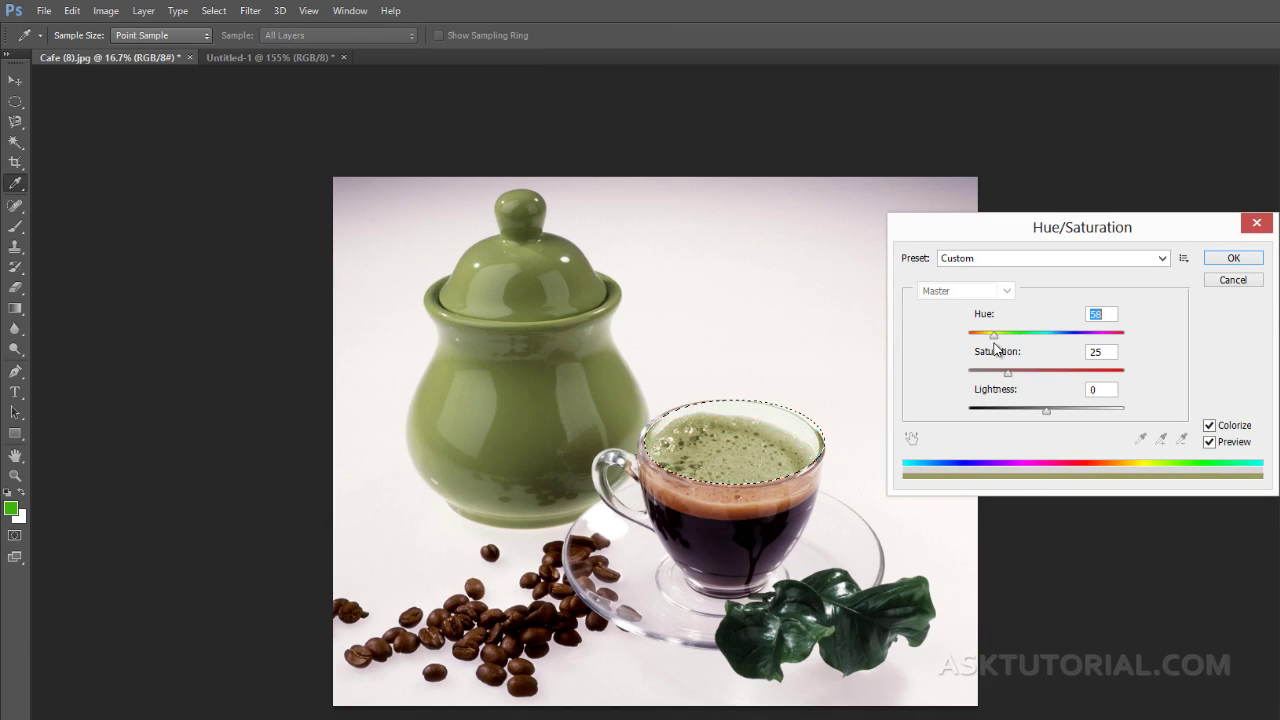
mouse_move(1047, 412)
left_mouse_down()
mouse_move(1062, 411)
mouse_move(1044, 408)
mouse_move(1023, 372)
left_mouse_up()
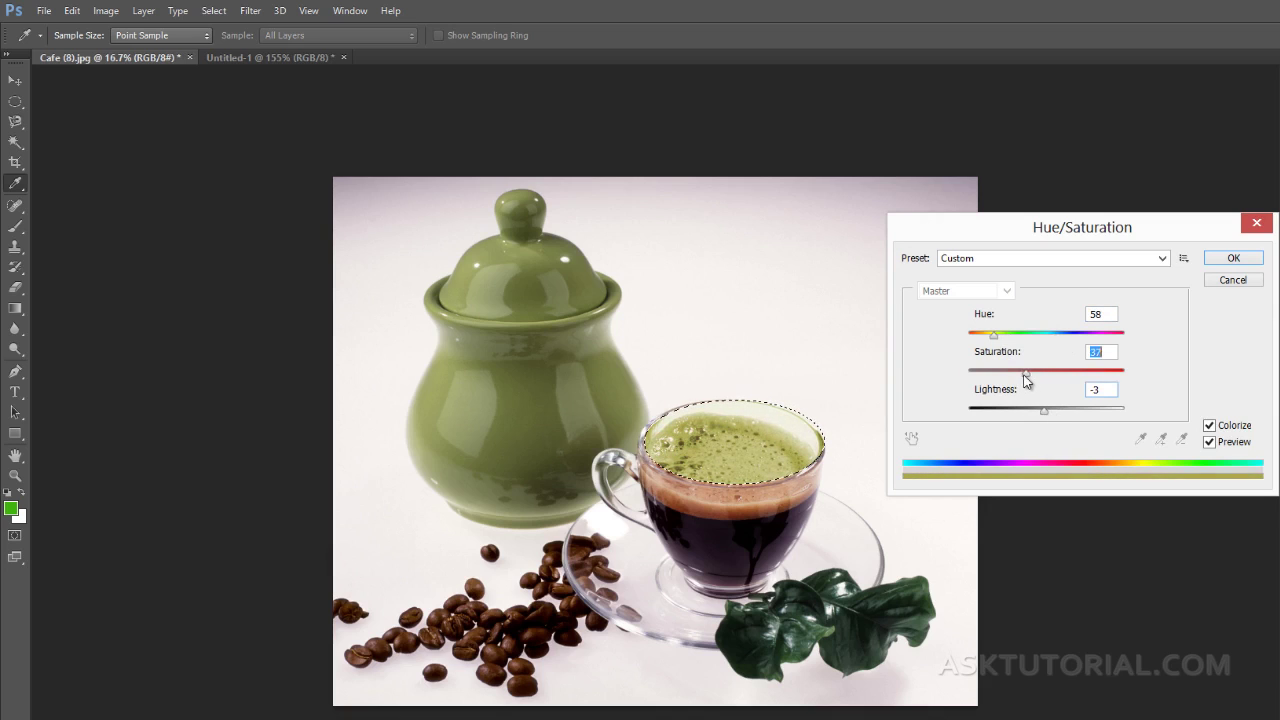
left_click(1230, 258)
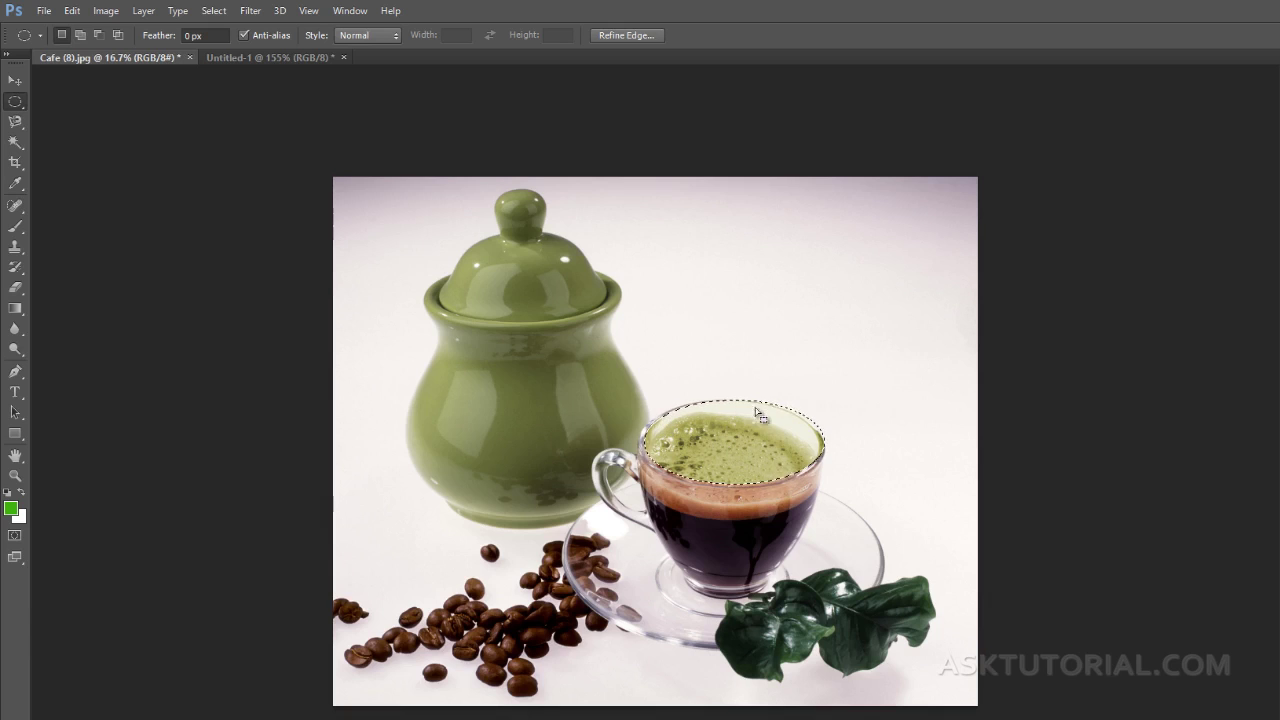
Deselect the foam, then open and dismiss Image > Adjustments without changes
key("ctrl+d")
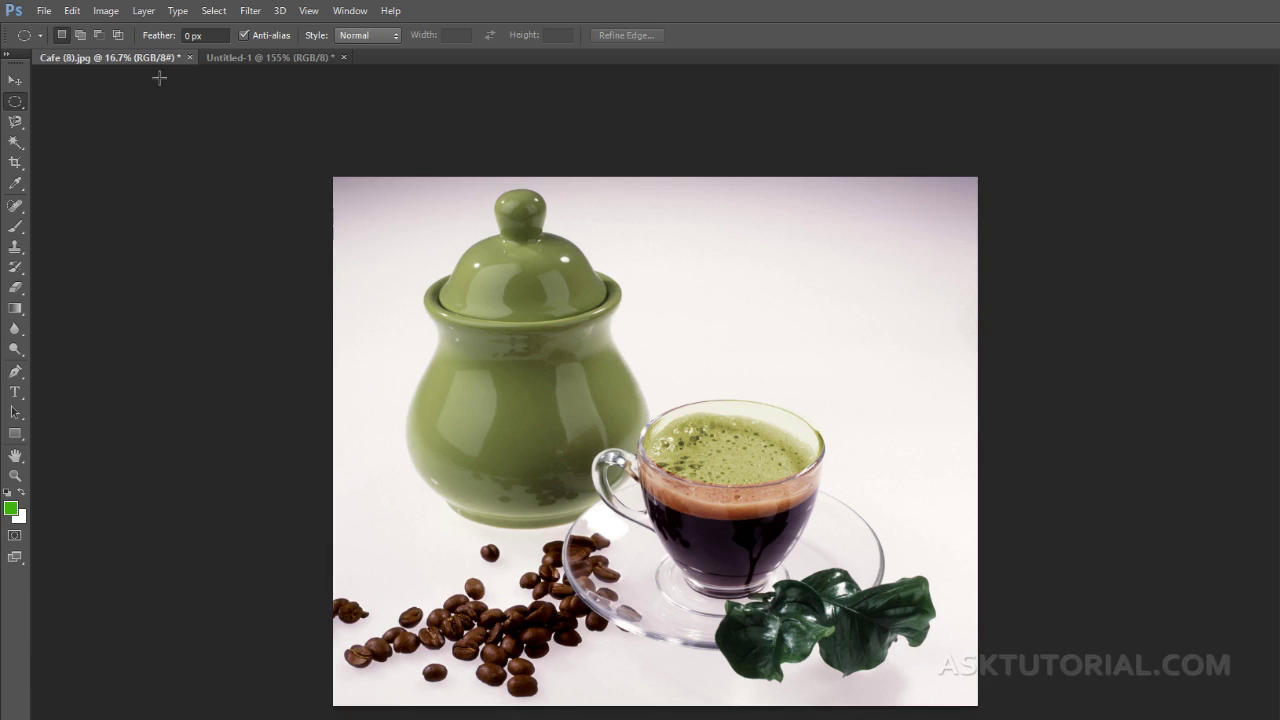
left_click(114, 11)
mouse_move(138, 59)
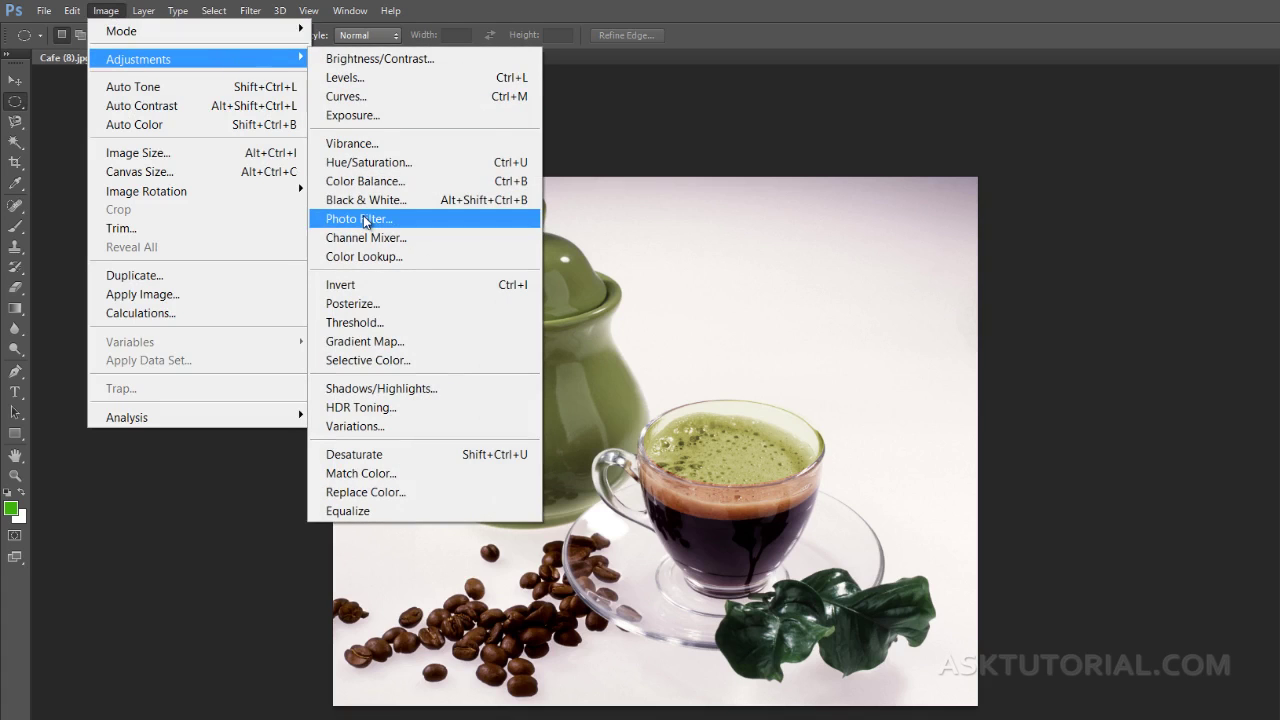
left_click(729, 36)
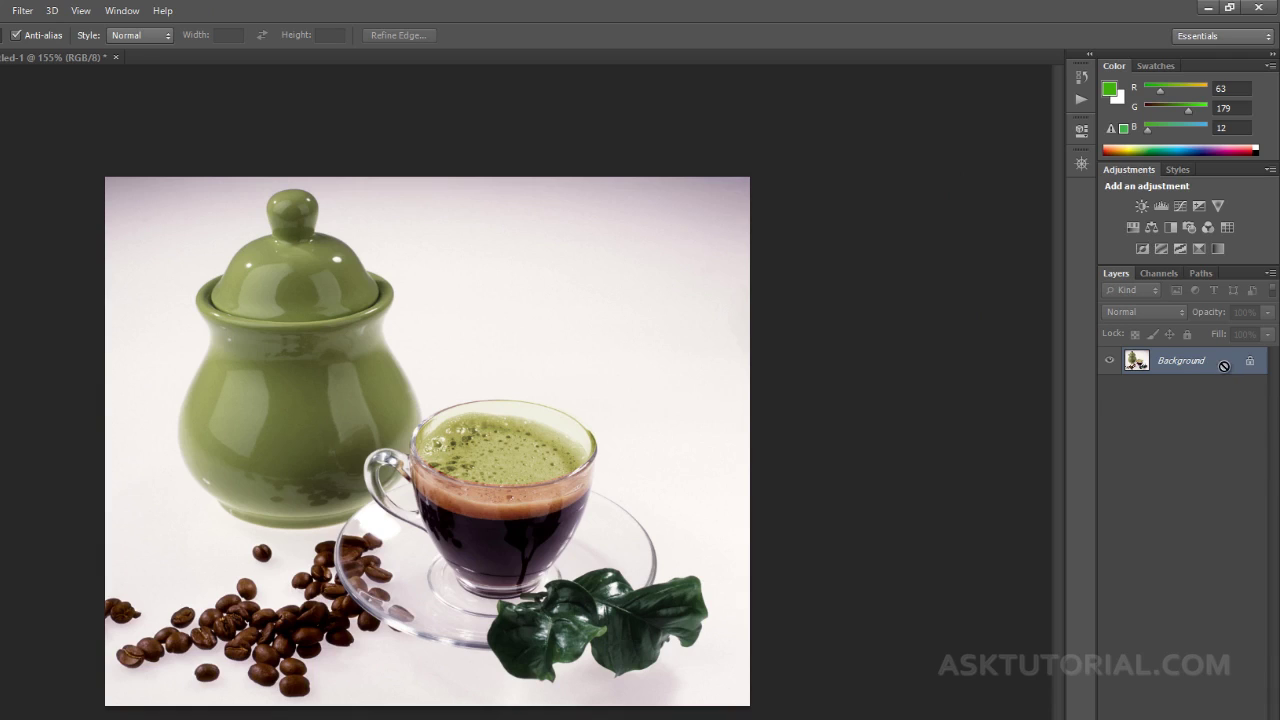
Revert the foam tint via History, deselect, and duplicate the photo onto Layer 1
key("ctrl+j")
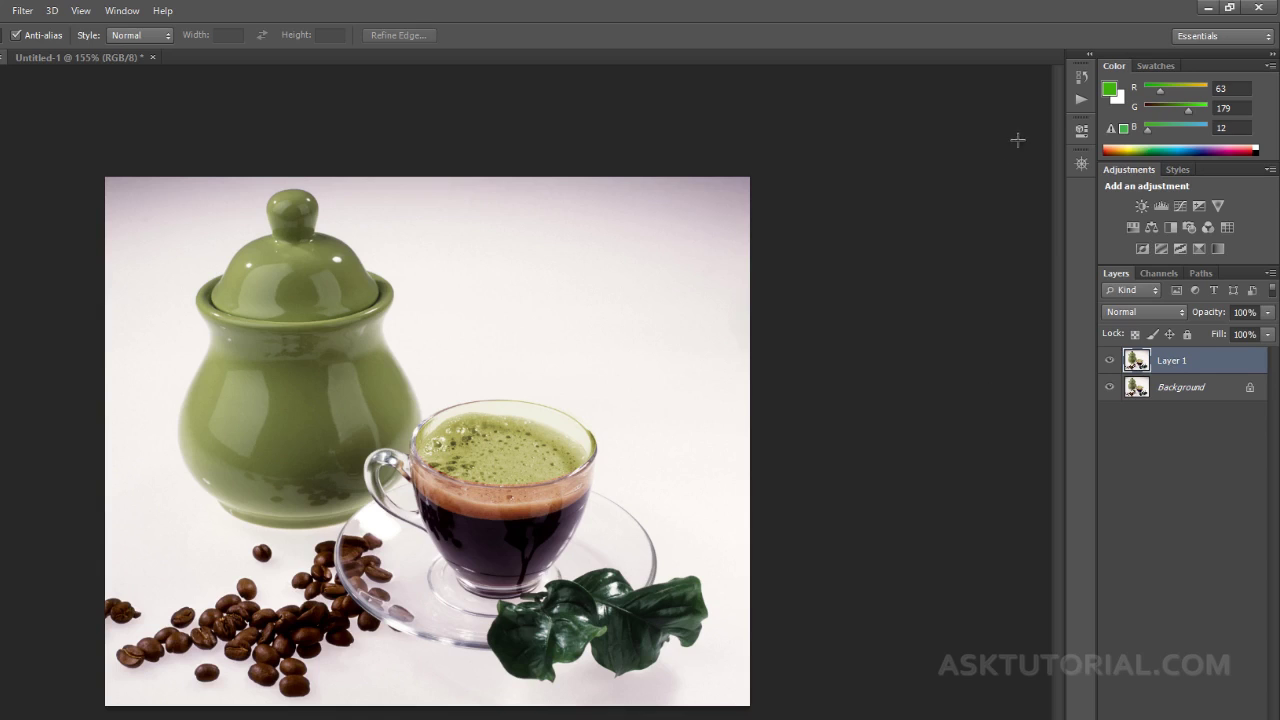
left_click(1079, 80)
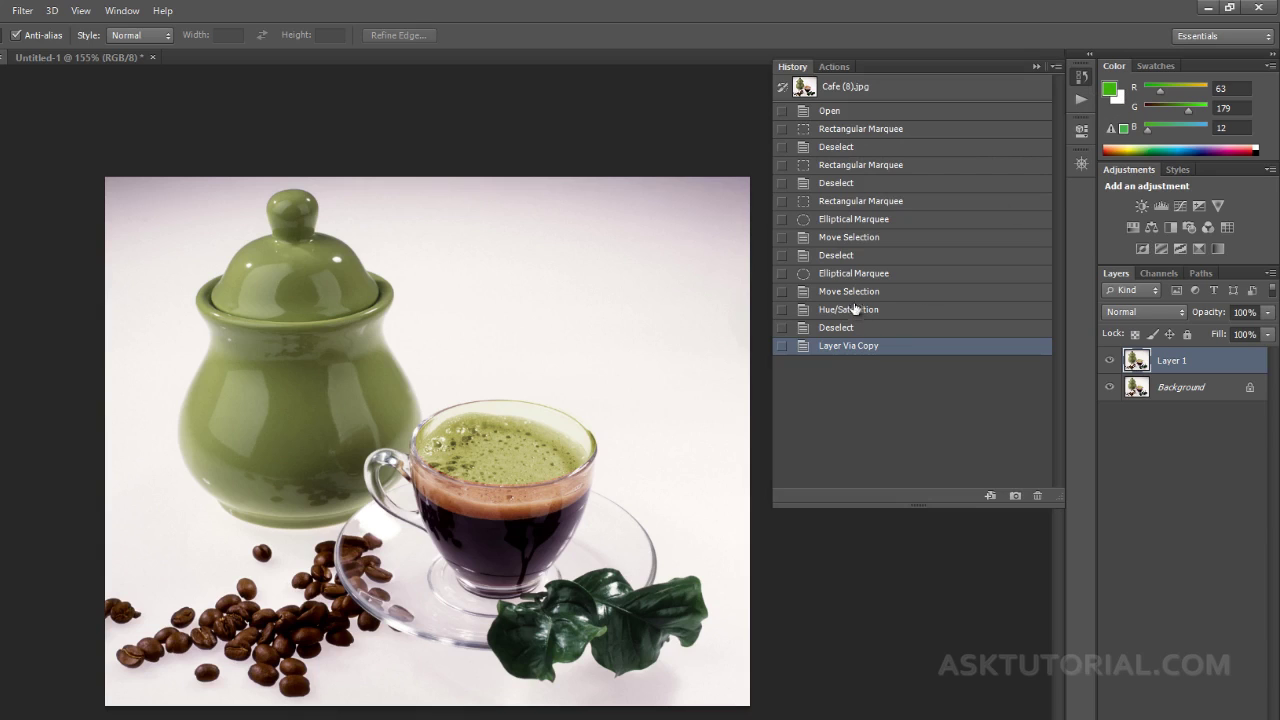
left_click(855, 273)
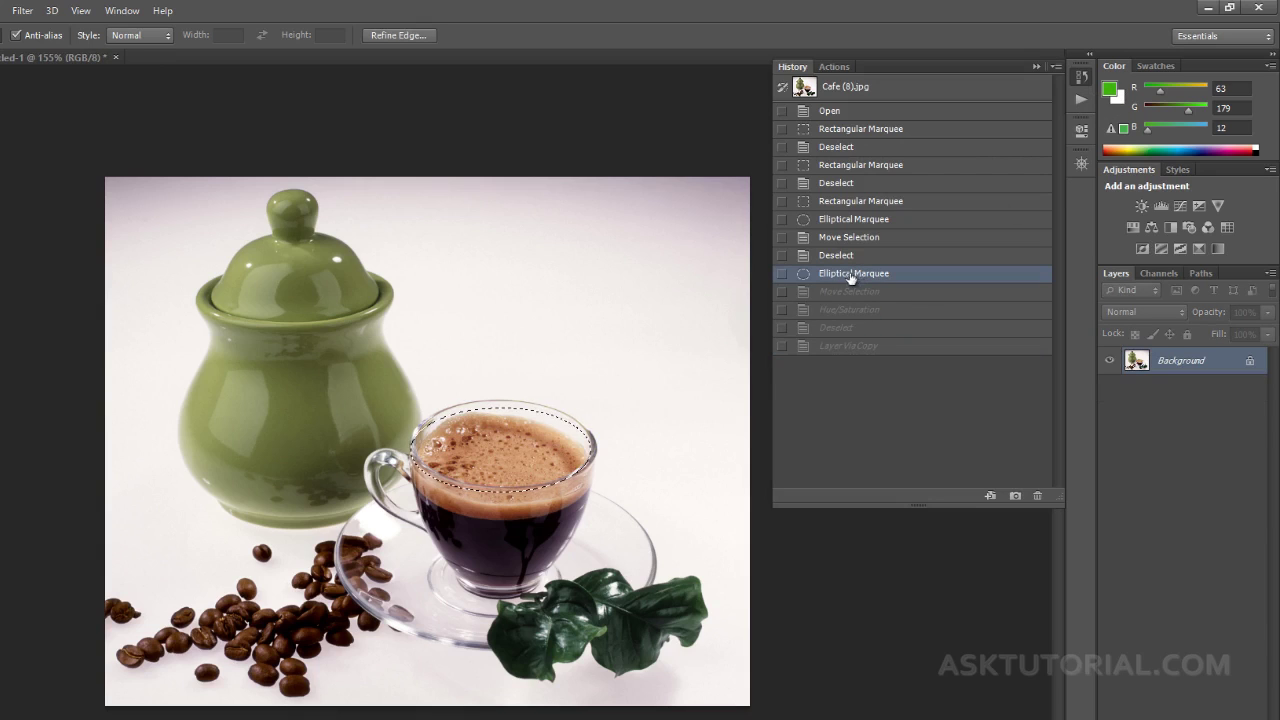
left_click(1155, 444)
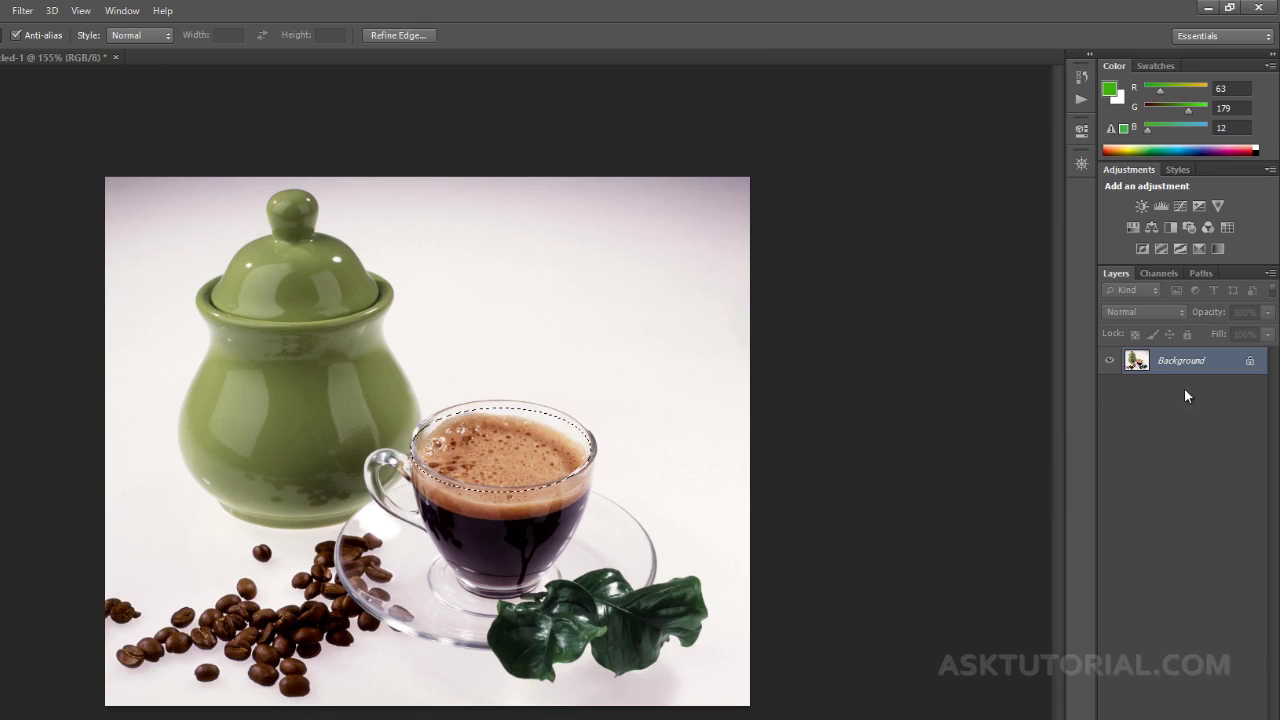
left_click(552, 396)
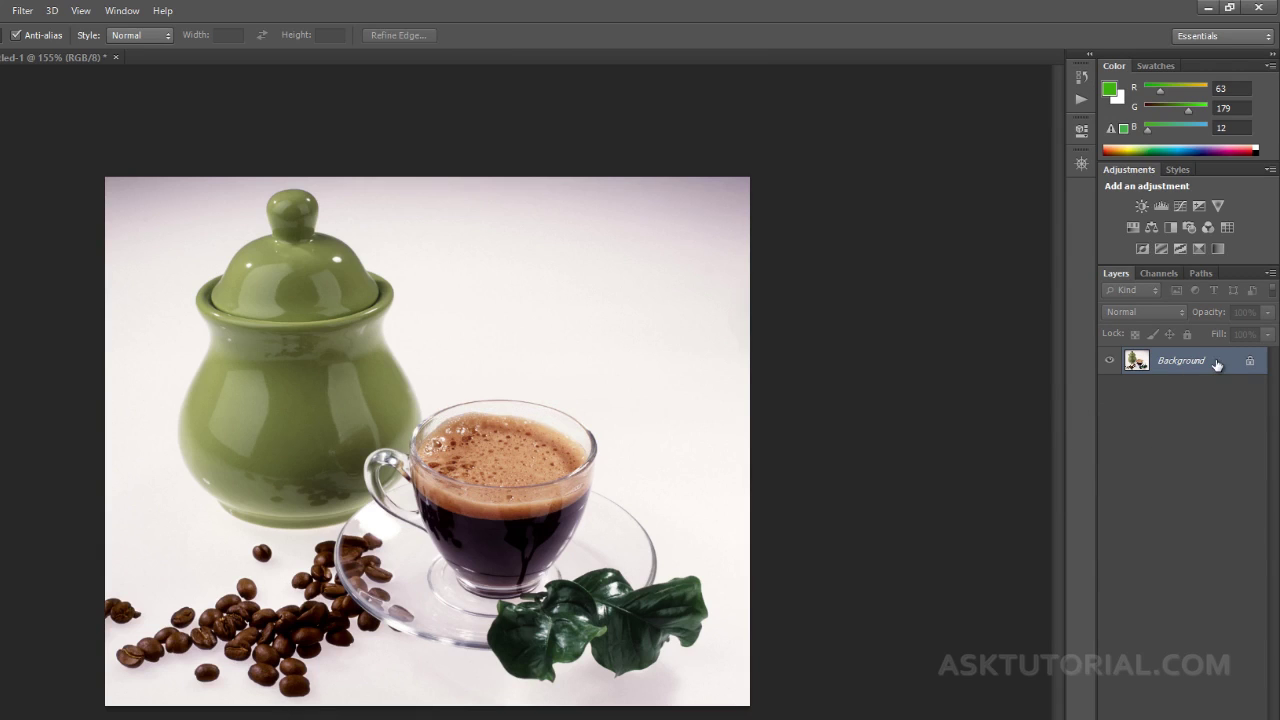
key("ctrl+j")
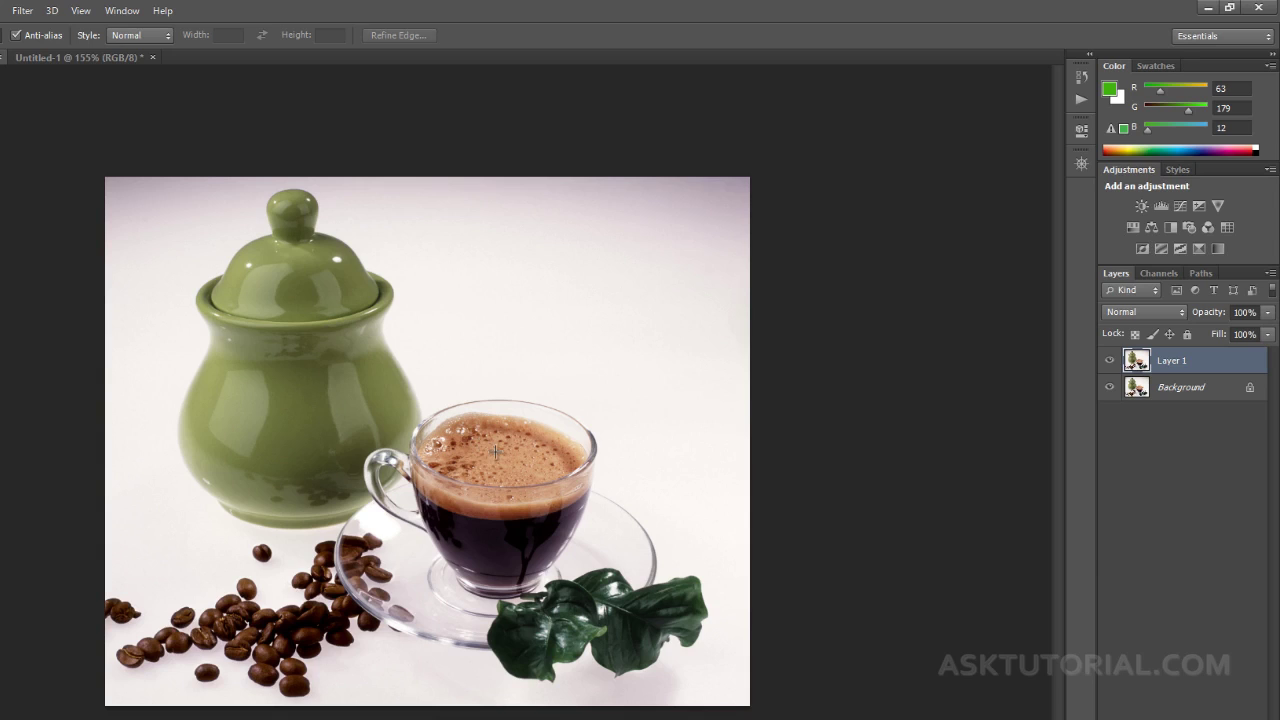
Ellipse-select the foam, colourize it green at Hue 102, Saturation 25, then deselect
left_click_drag(500, 452, 588, 408)
left_click_drag(522, 462, 521, 453)
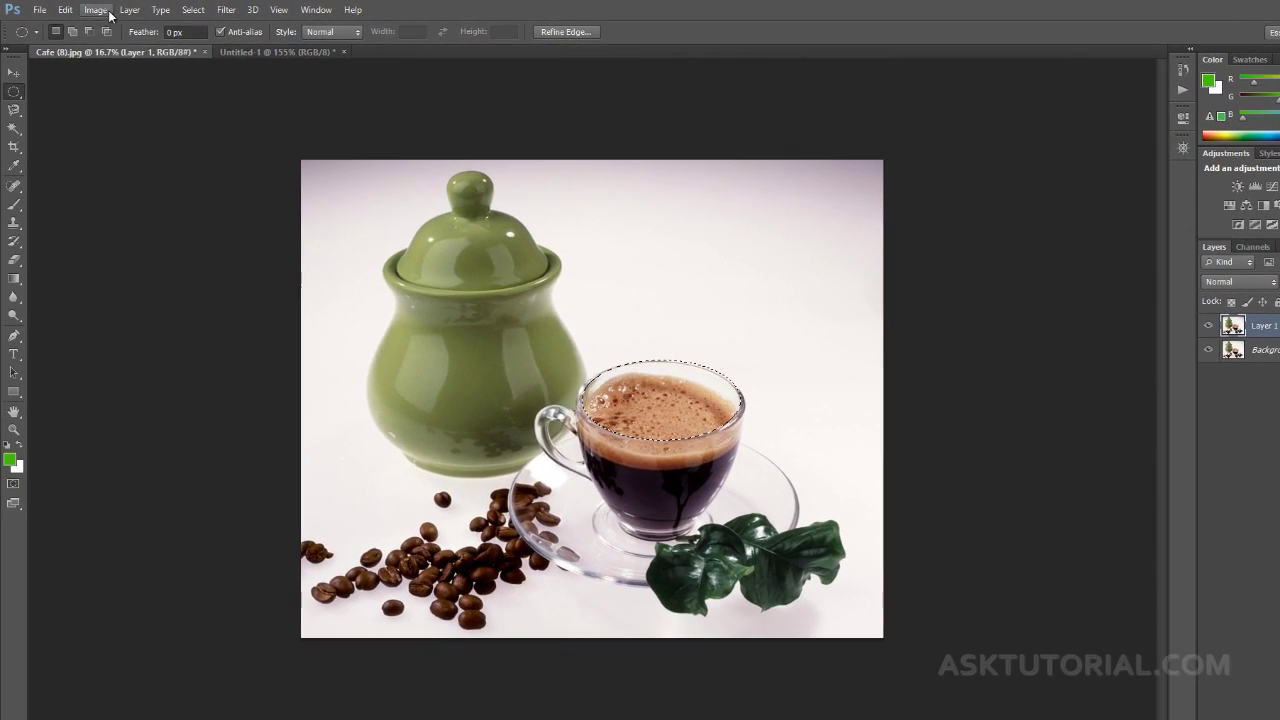
left_click(108, 12)
mouse_move(125, 53)
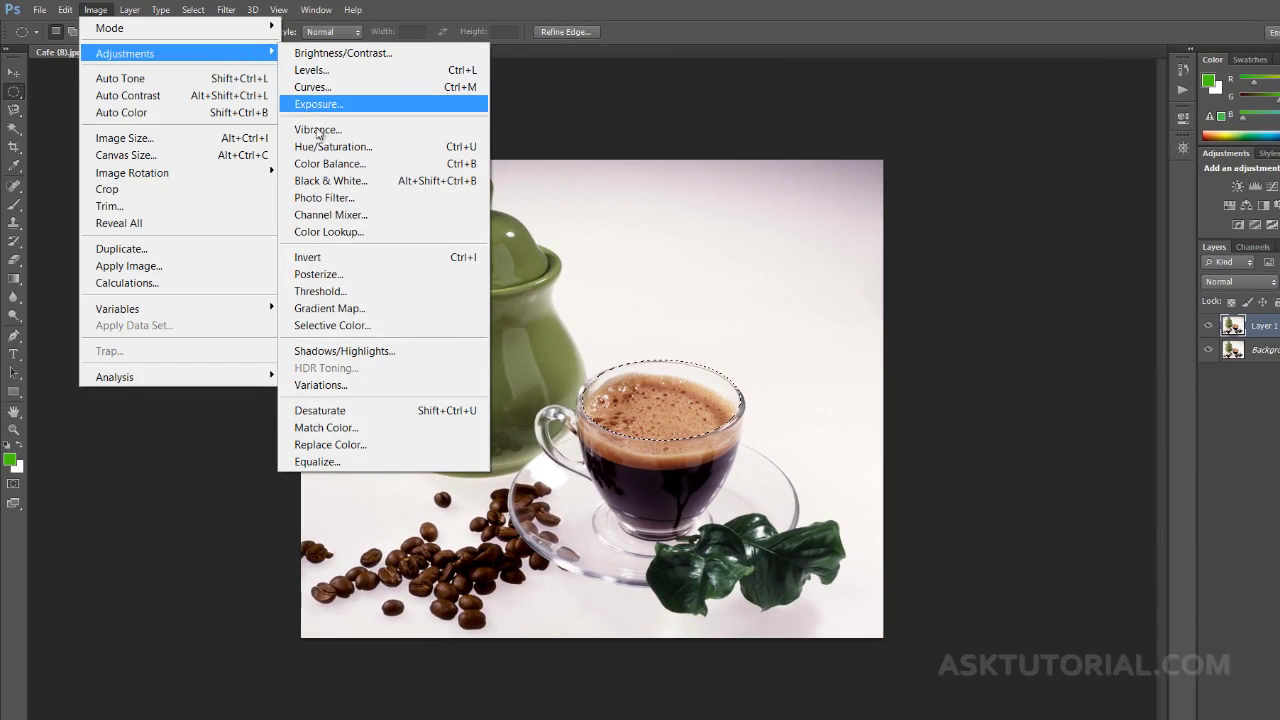
left_click(333, 146)
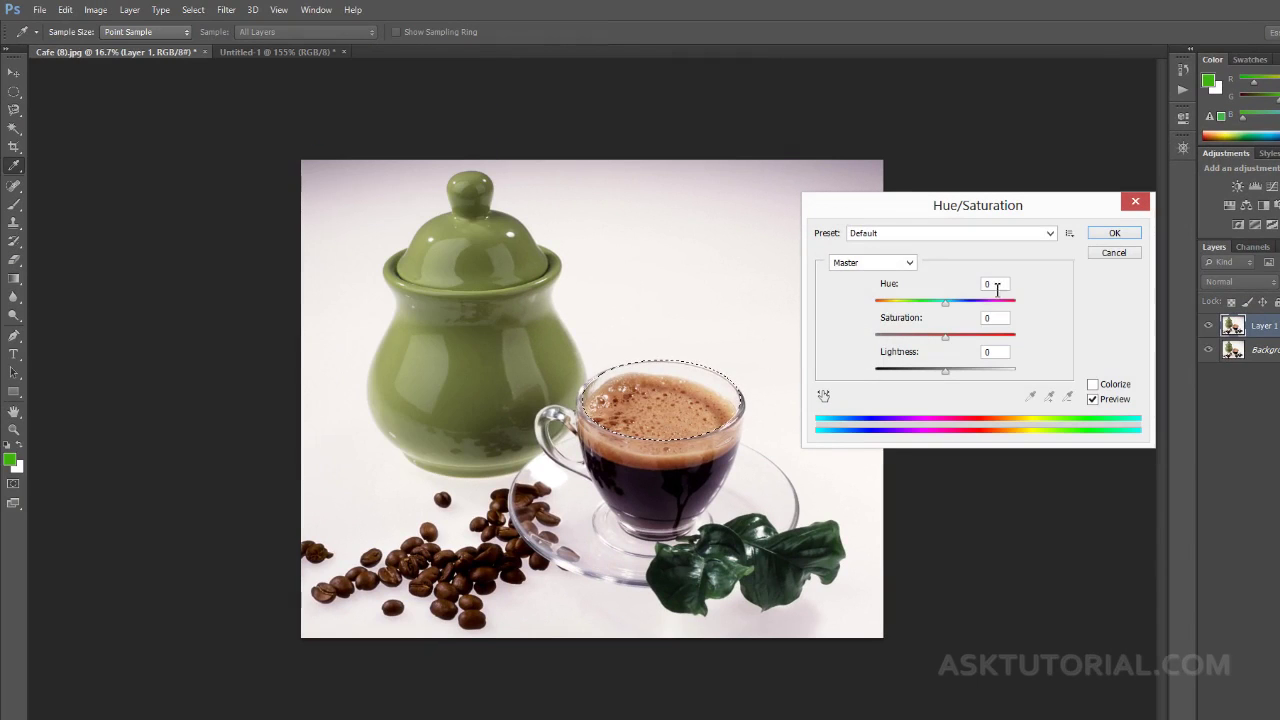
left_click(1092, 384)
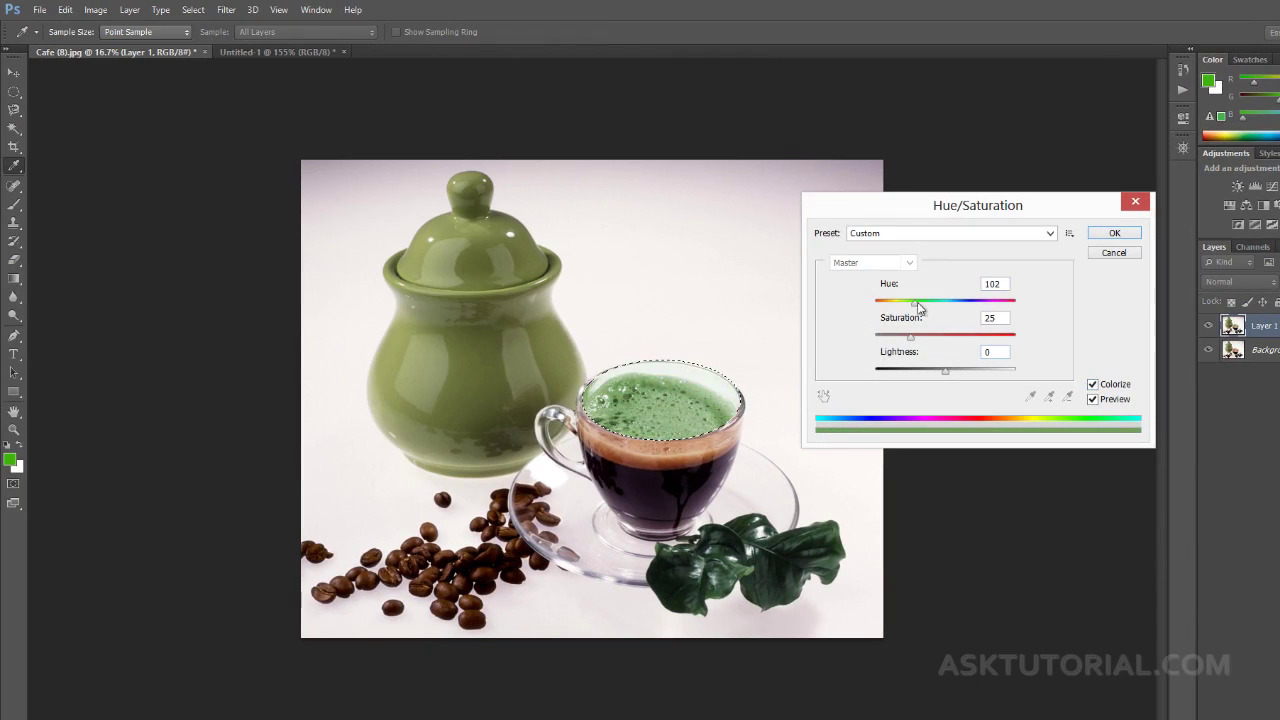
left_click(1116, 234)
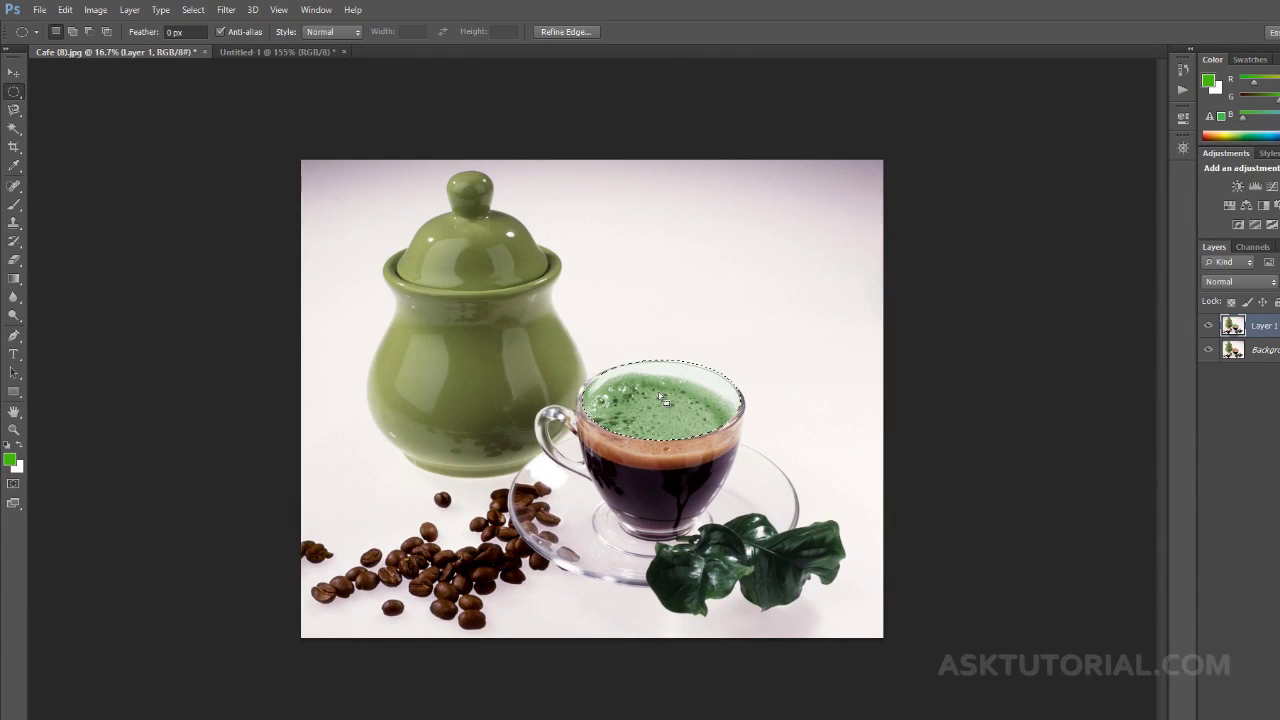
key("ctrl+d")
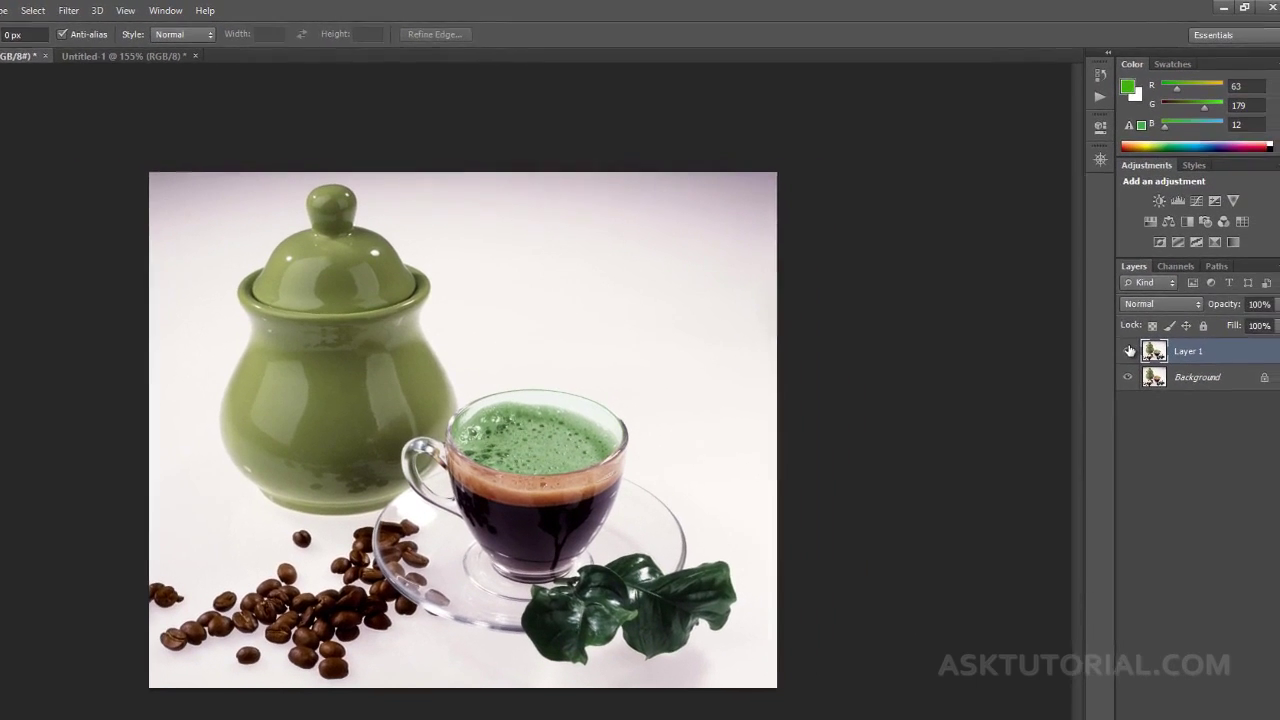
Toggle Layer 1's visibility to compare the green foam with the original brown
left_click(1113, 356)
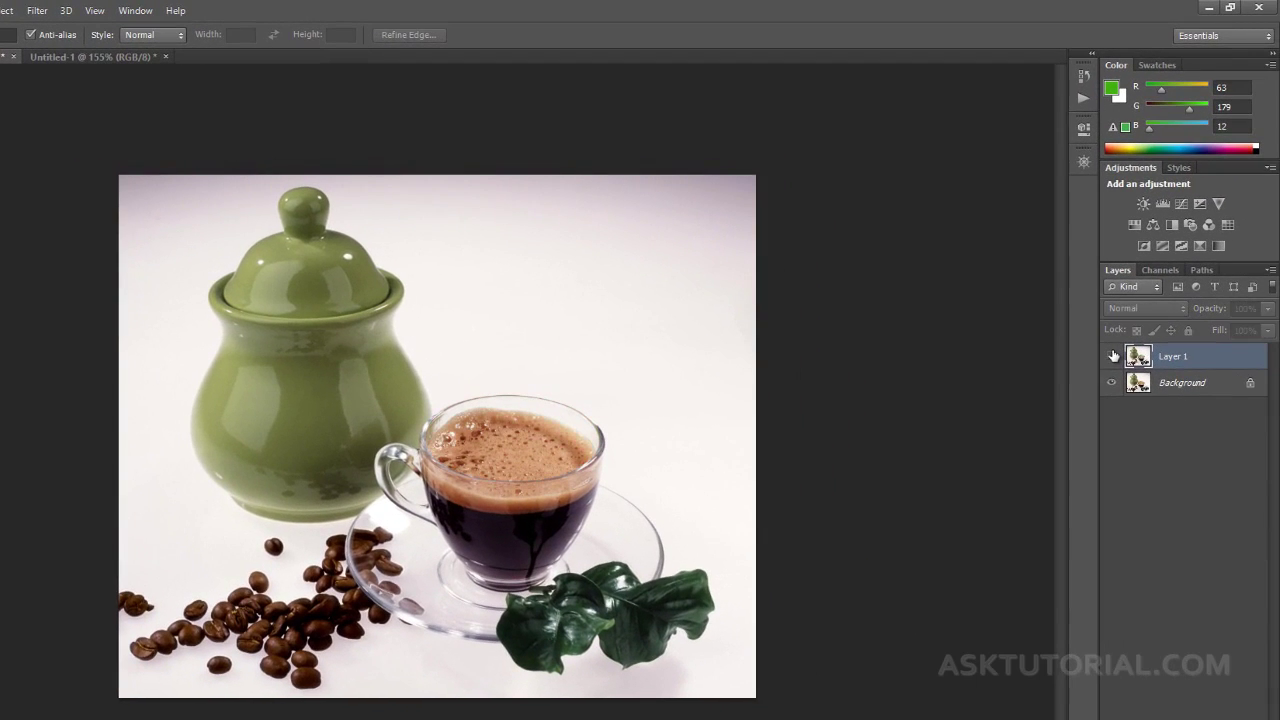
left_click(1113, 356)
left_click(1113, 356)
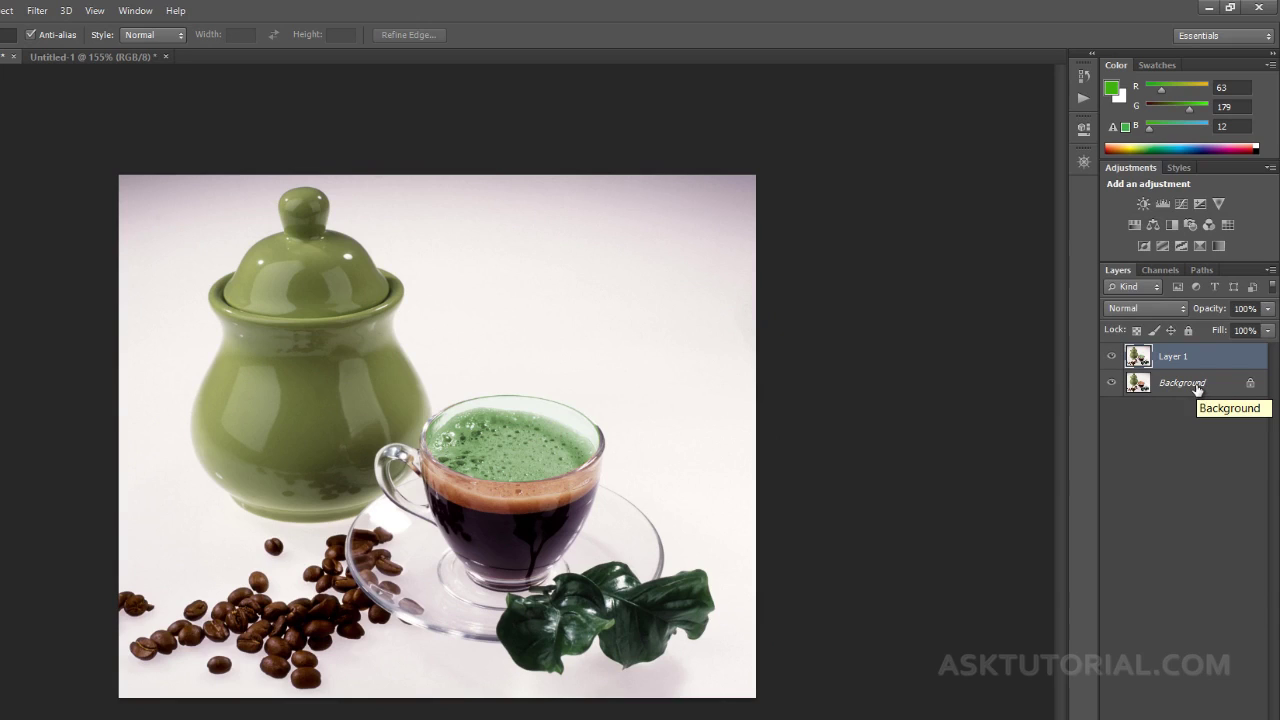
Revert to the Move Selection history state and clear the selection
left_click(1083, 84)
left_click(854, 336)
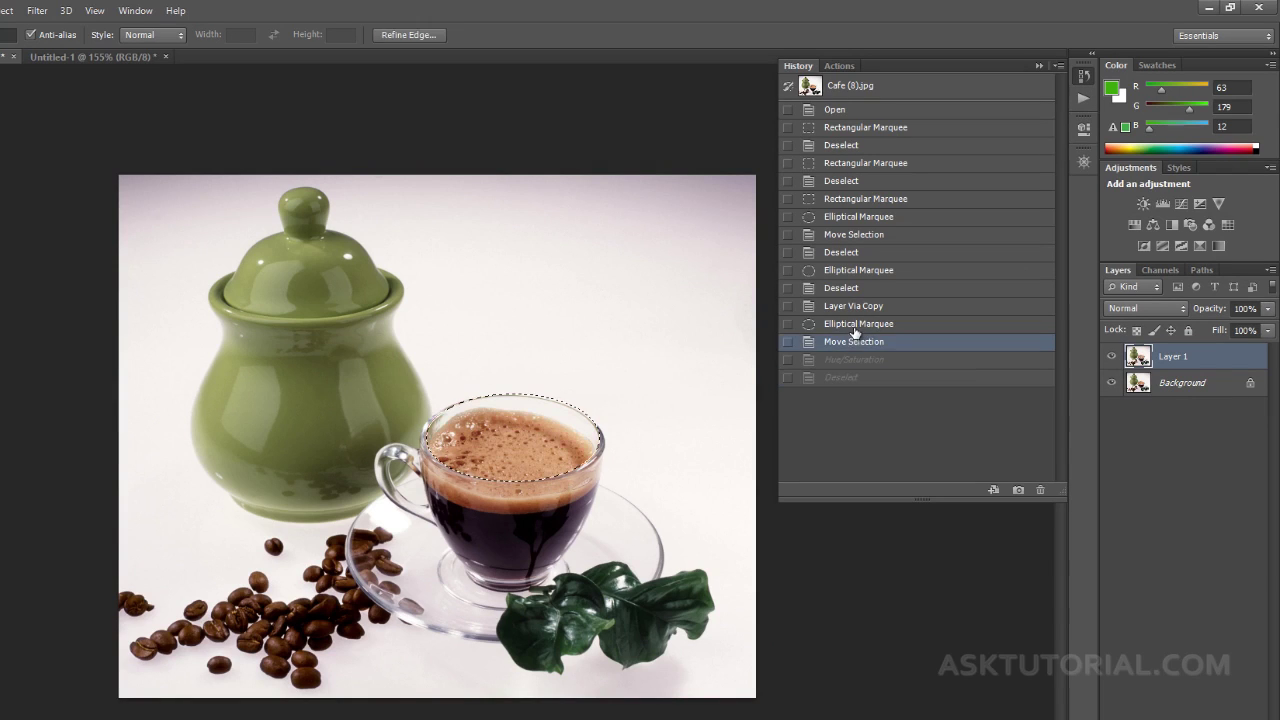
left_click(1116, 497)
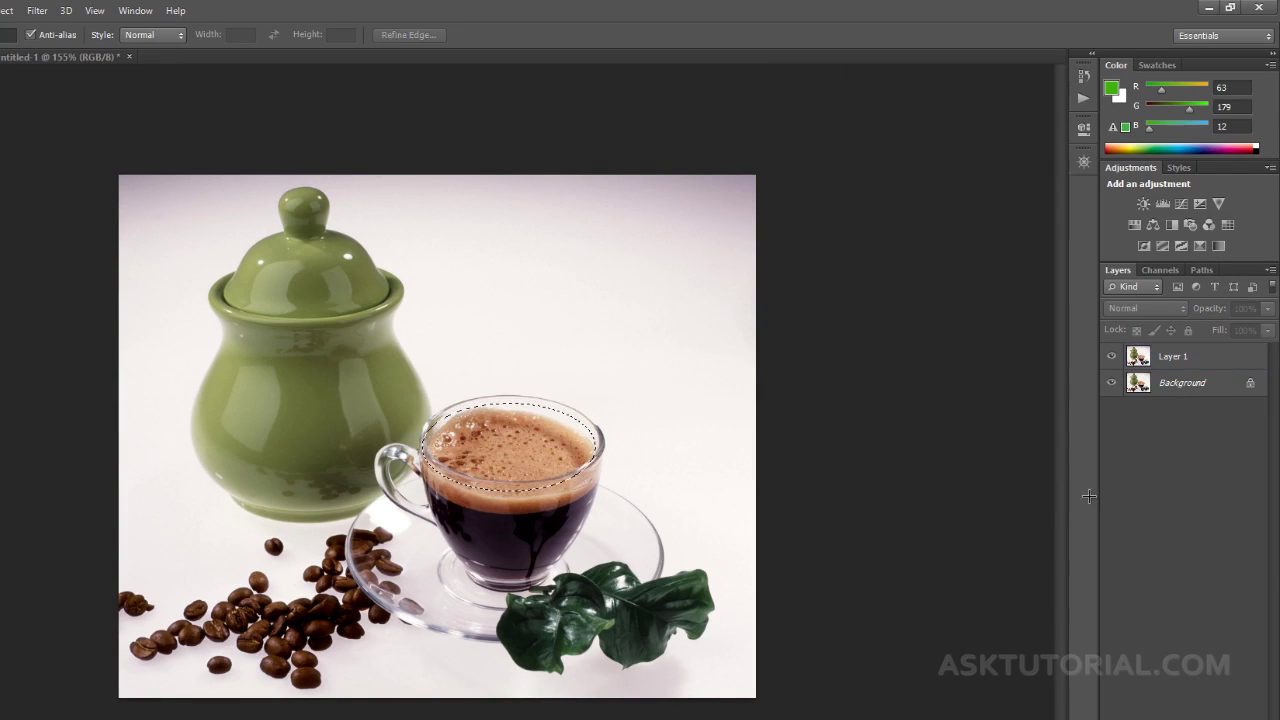
left_click(637, 363)
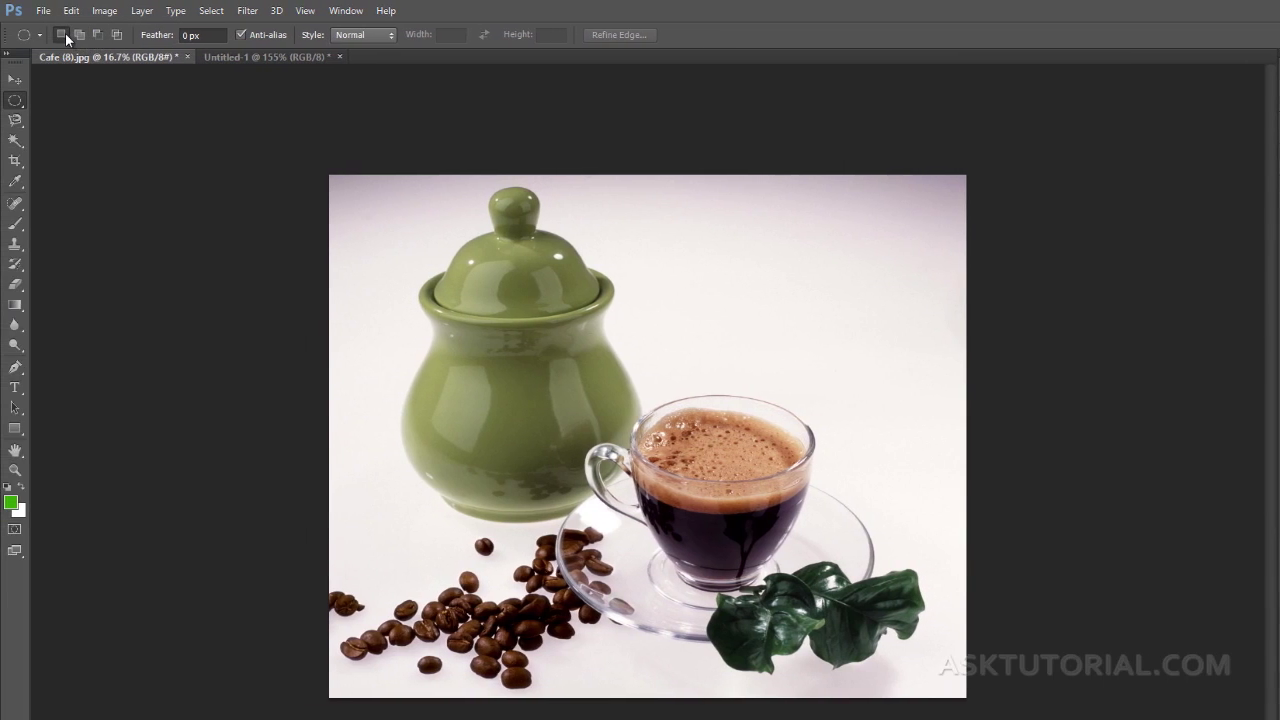
Merge Layer 1 down into the Background, then open and dismiss the Image Adjustments menu
left_click(1200, 308)
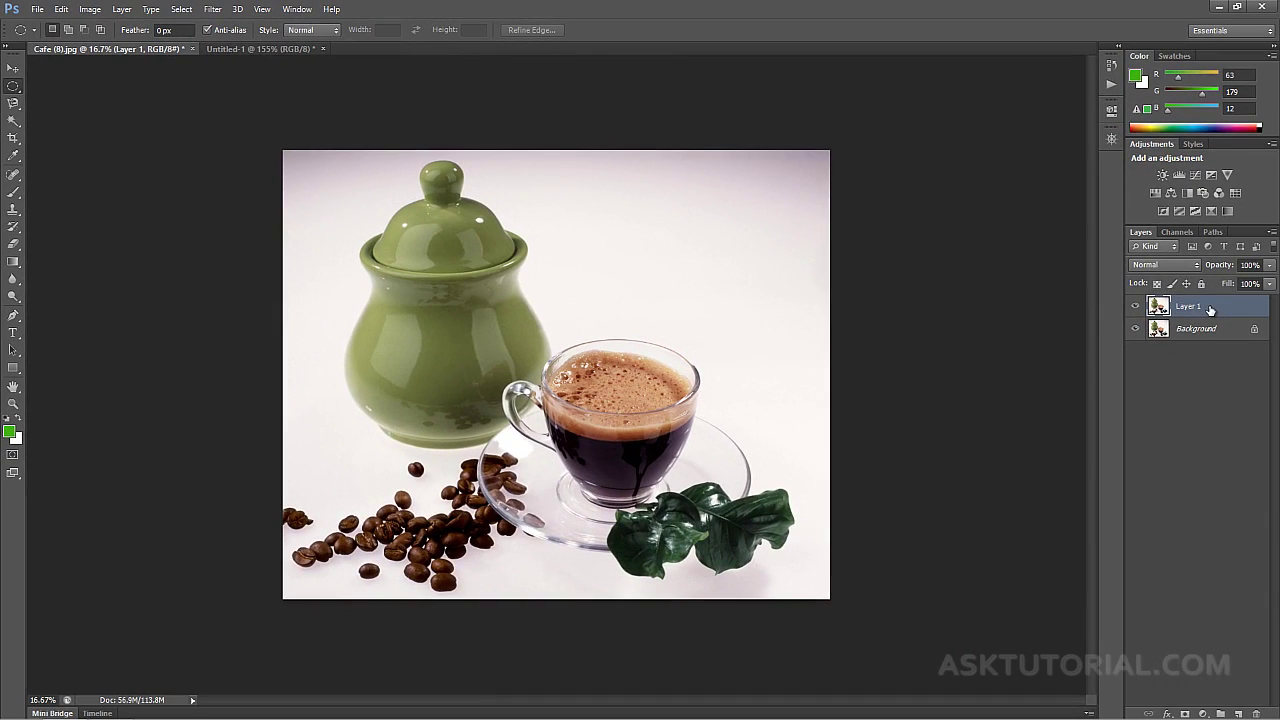
key("ctrl+e")
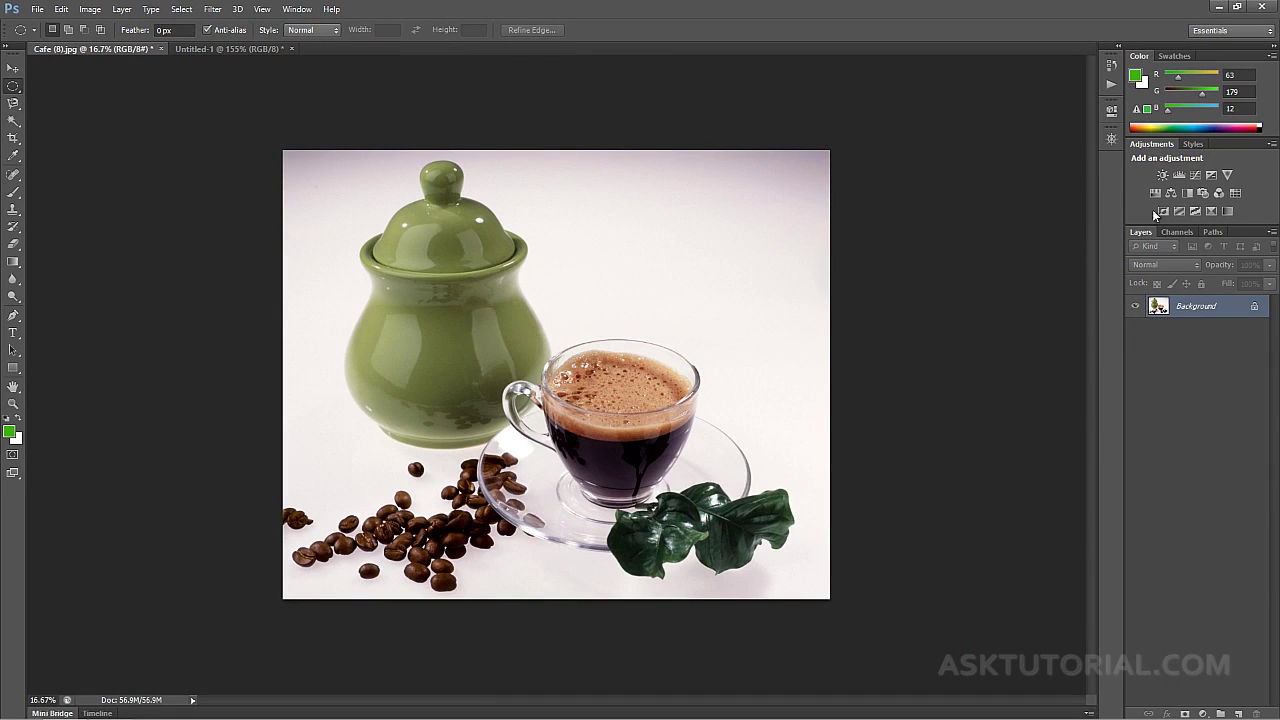
left_click(90, 9)
mouse_move(117, 50)
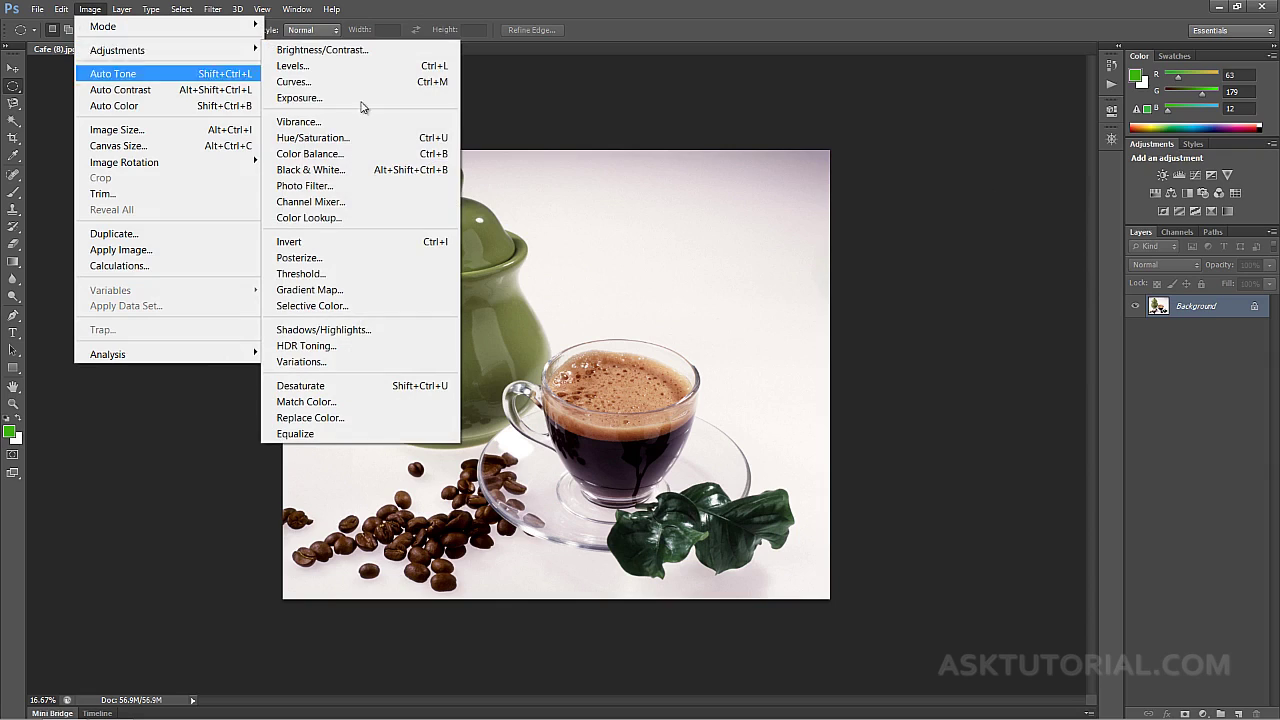
left_click(601, 31)
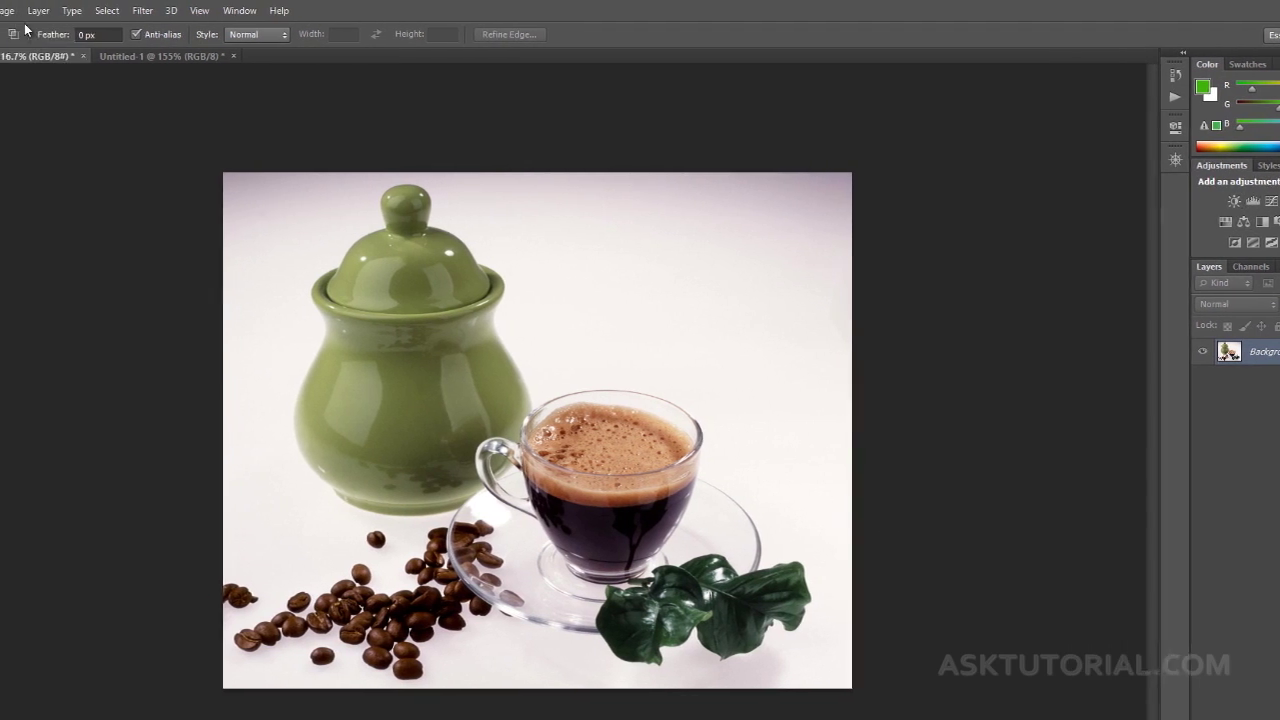
left_click(97, 10)
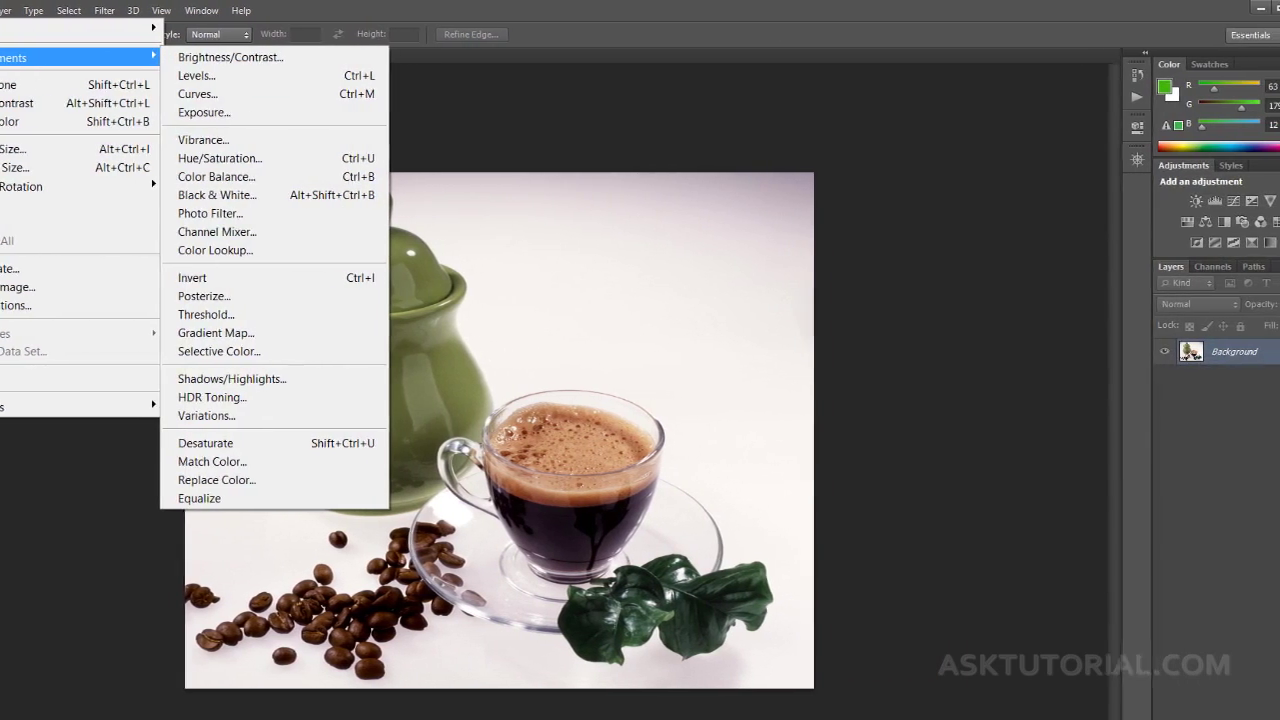
key("Escape")
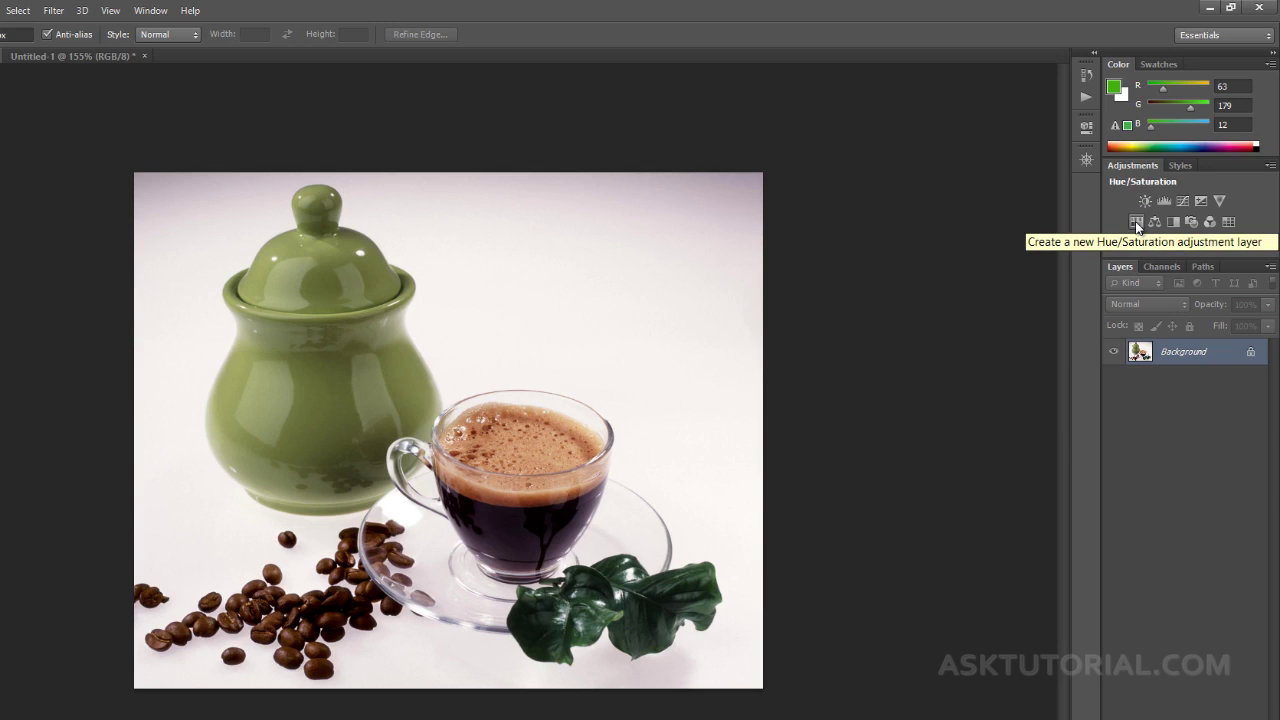
left_click(1136, 222)
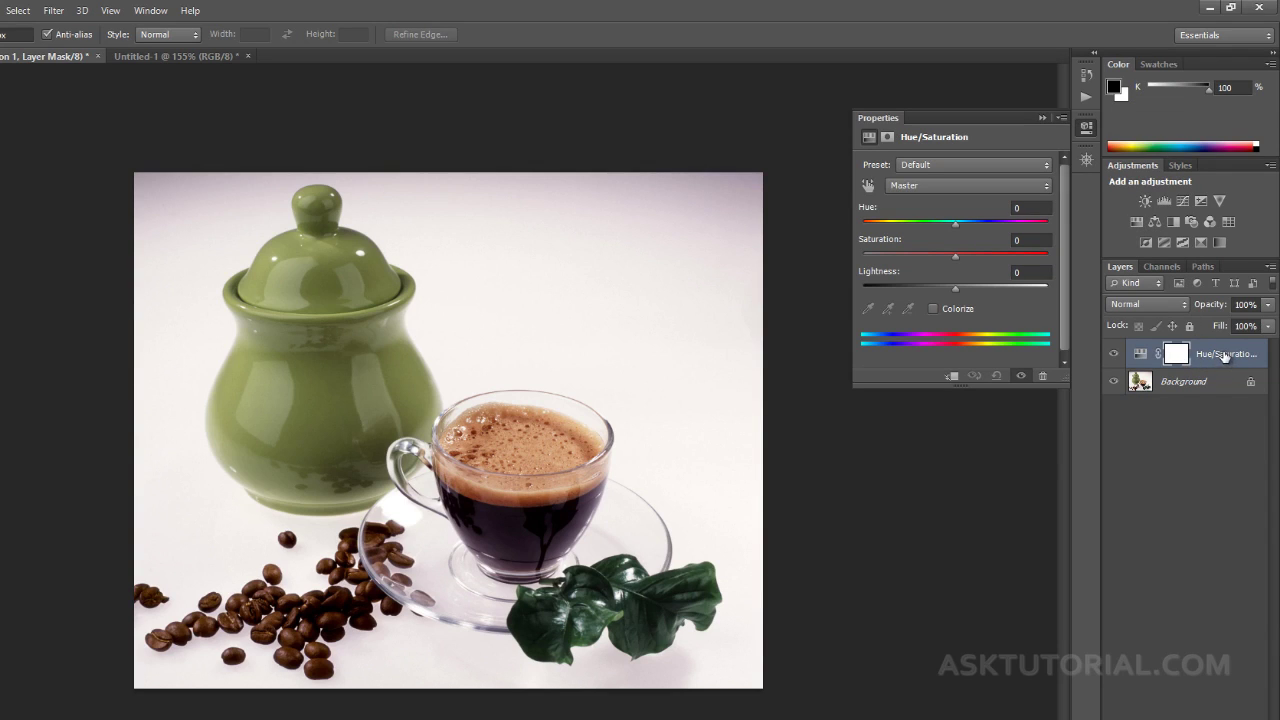
left_click(934, 308)
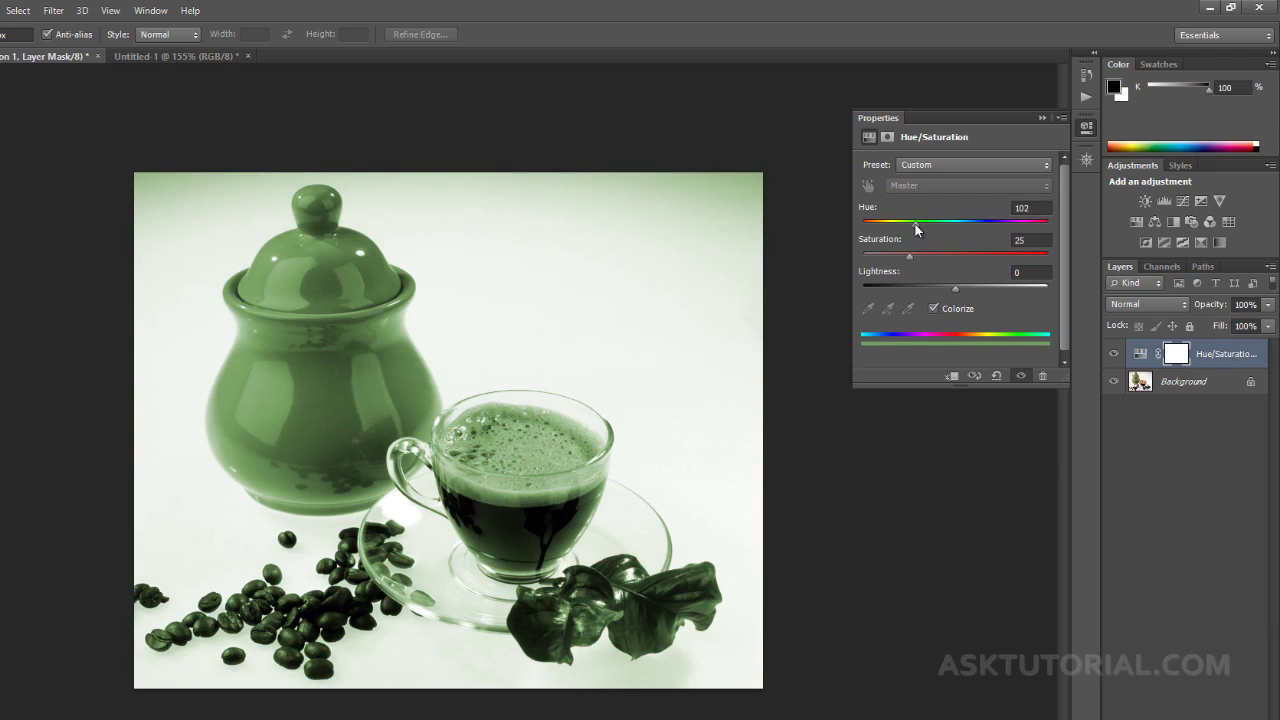
left_click_drag(936, 226, 940, 225)
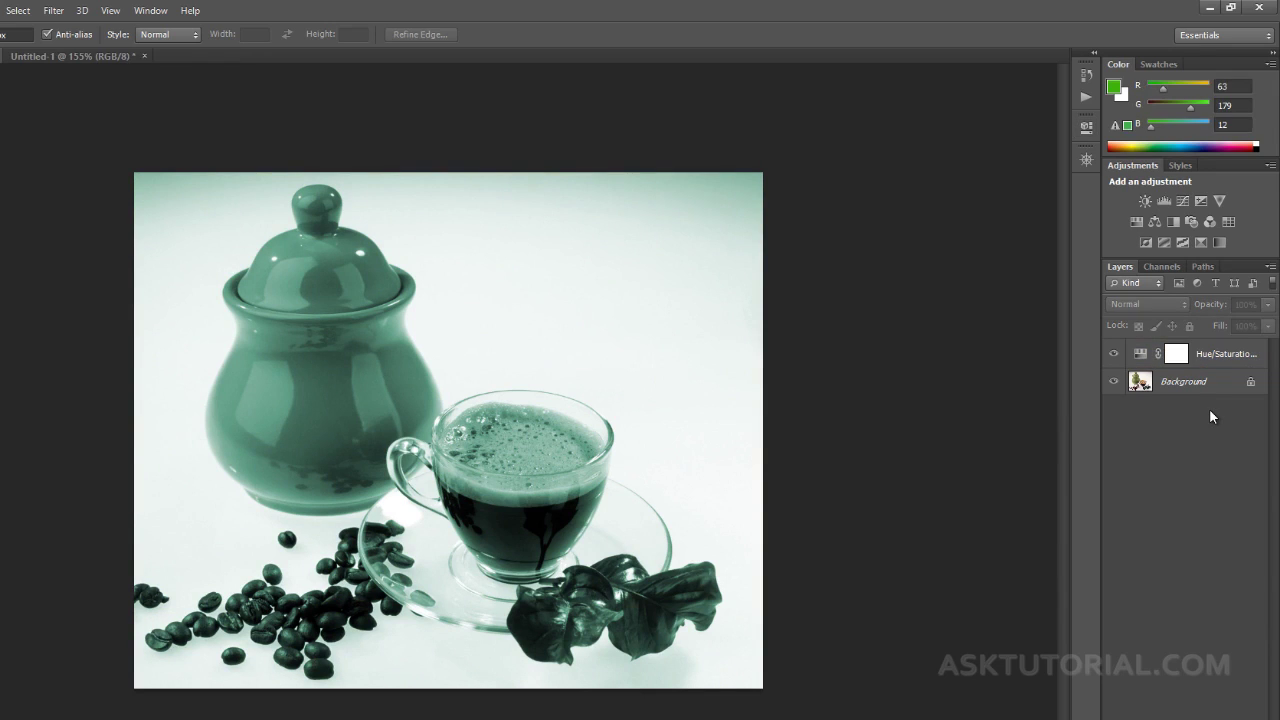
left_click(1216, 355)
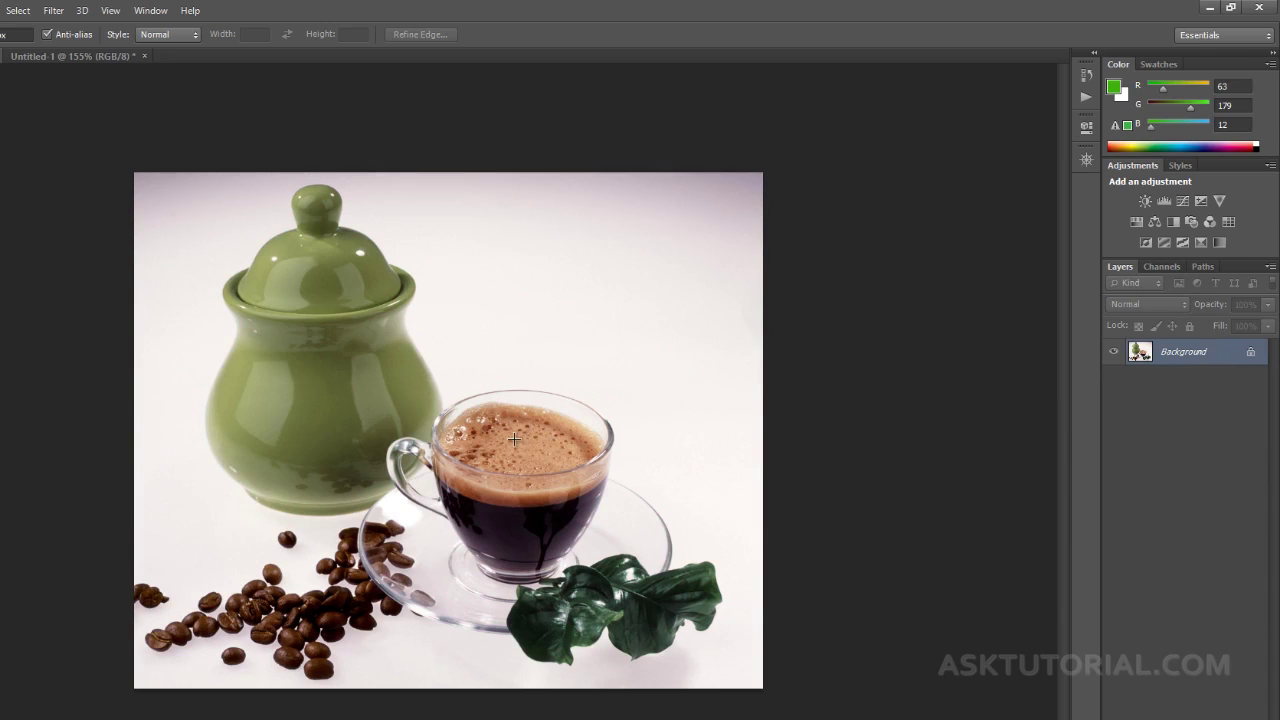
Ellipse-select the foam and add a Hue/Saturation layer colourized to Hue 102, Saturation 25
left_click_drag(510, 440, 666, 361)
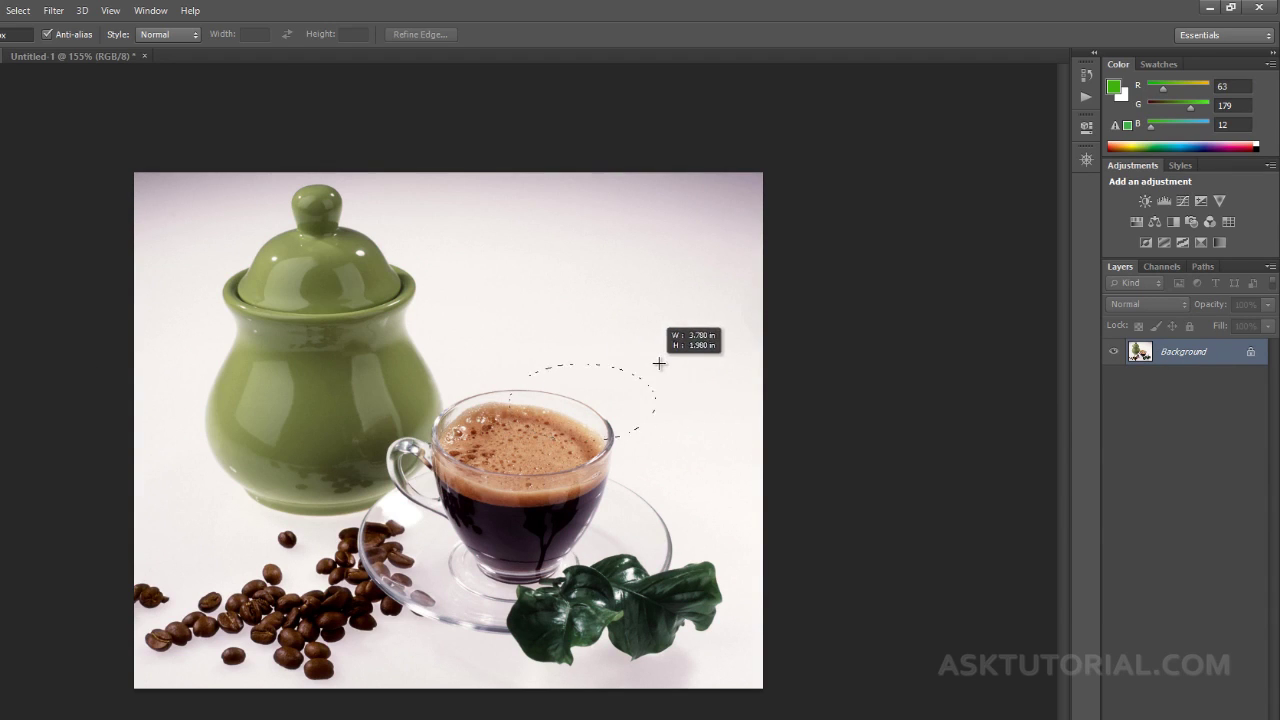
left_click_drag(585, 400, 516, 435)
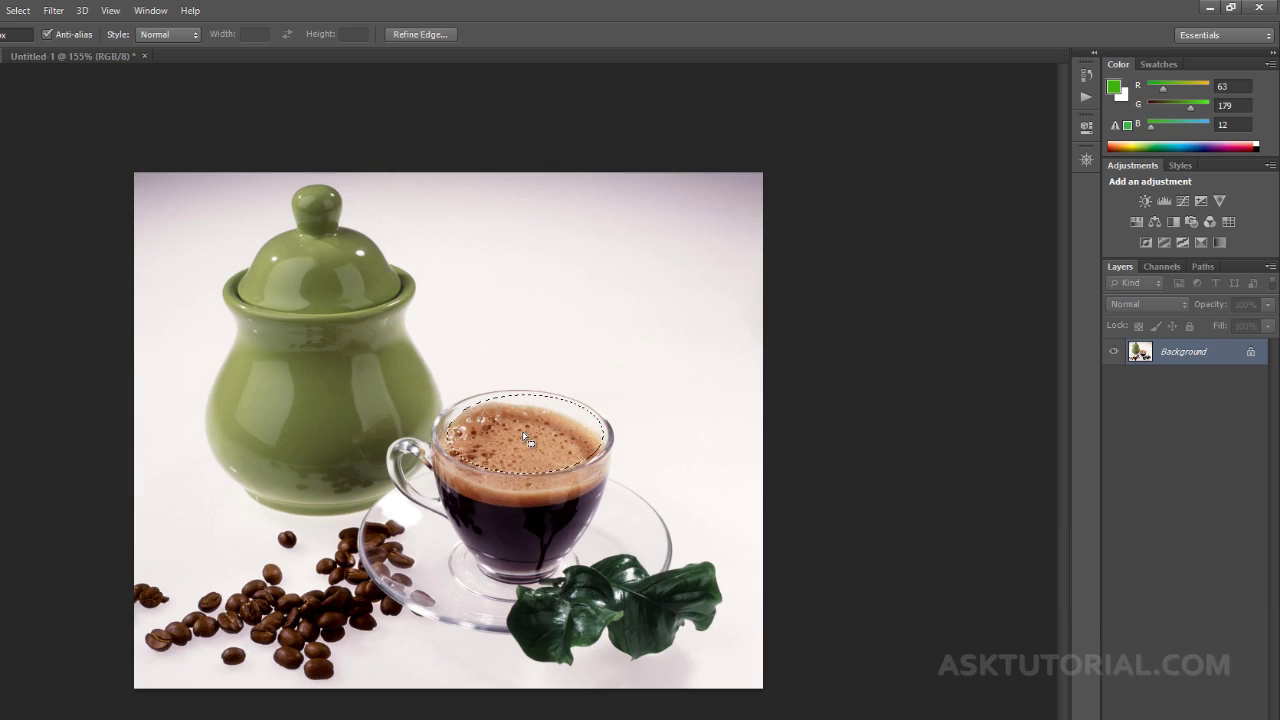
left_click(1136, 221)
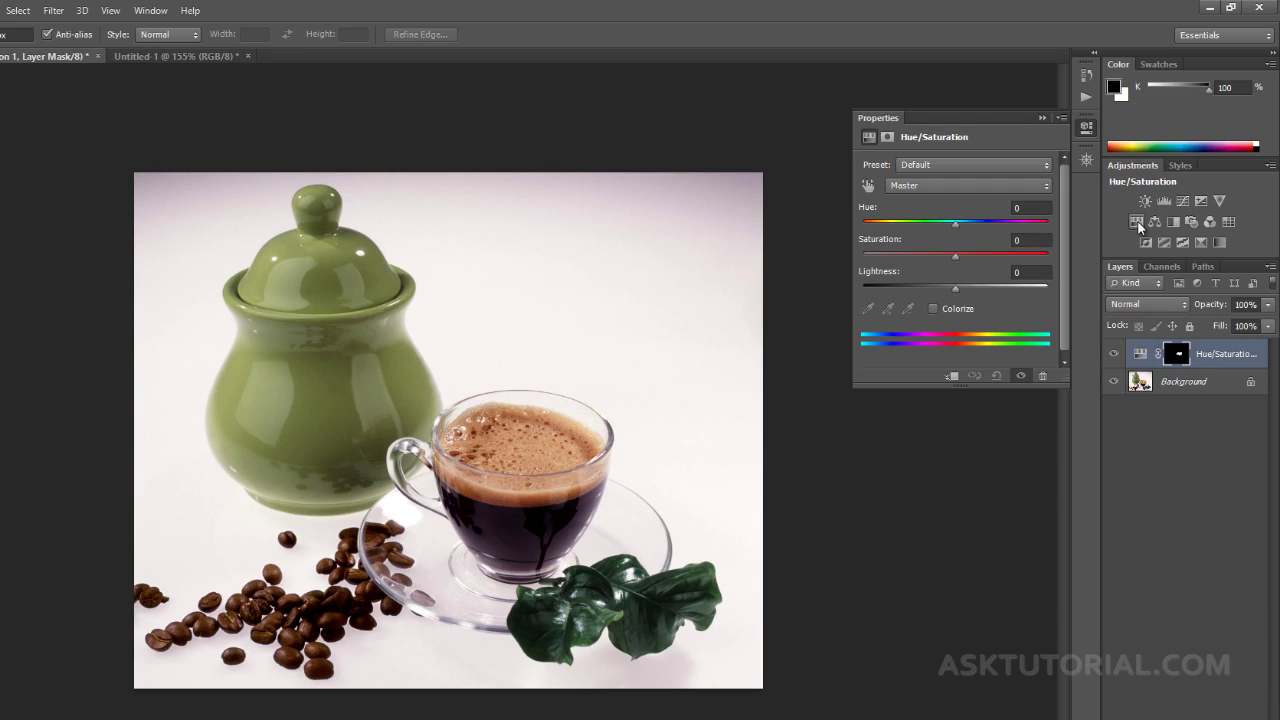
left_click(934, 309)
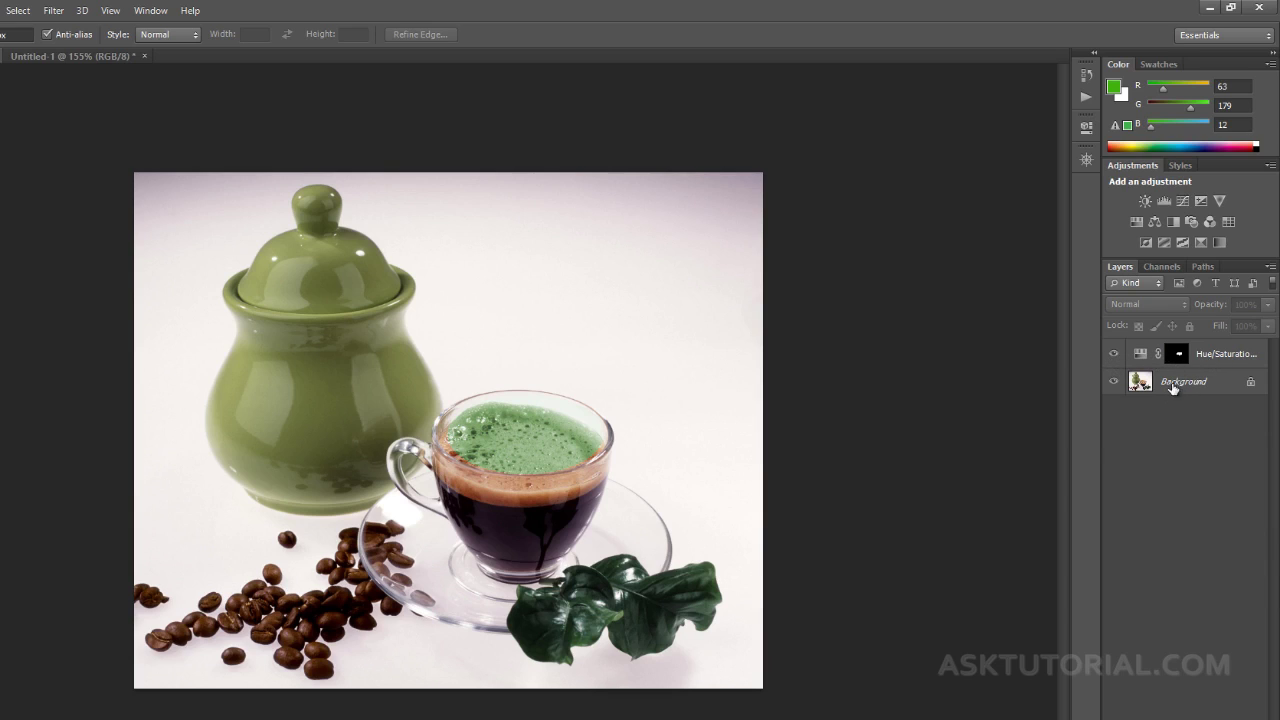
Toggle the Hue/Saturation layer's visibility to compare green foam against the original brown
left_click(1114, 355)
left_click(1114, 356)
left_click(1114, 356)
left_click(1114, 356)
Zoom in on the coffee cup and target the Hue/Saturation layer mask
scroll(545, 555, "up", 1)
scroll(545, 555, "up", 1)
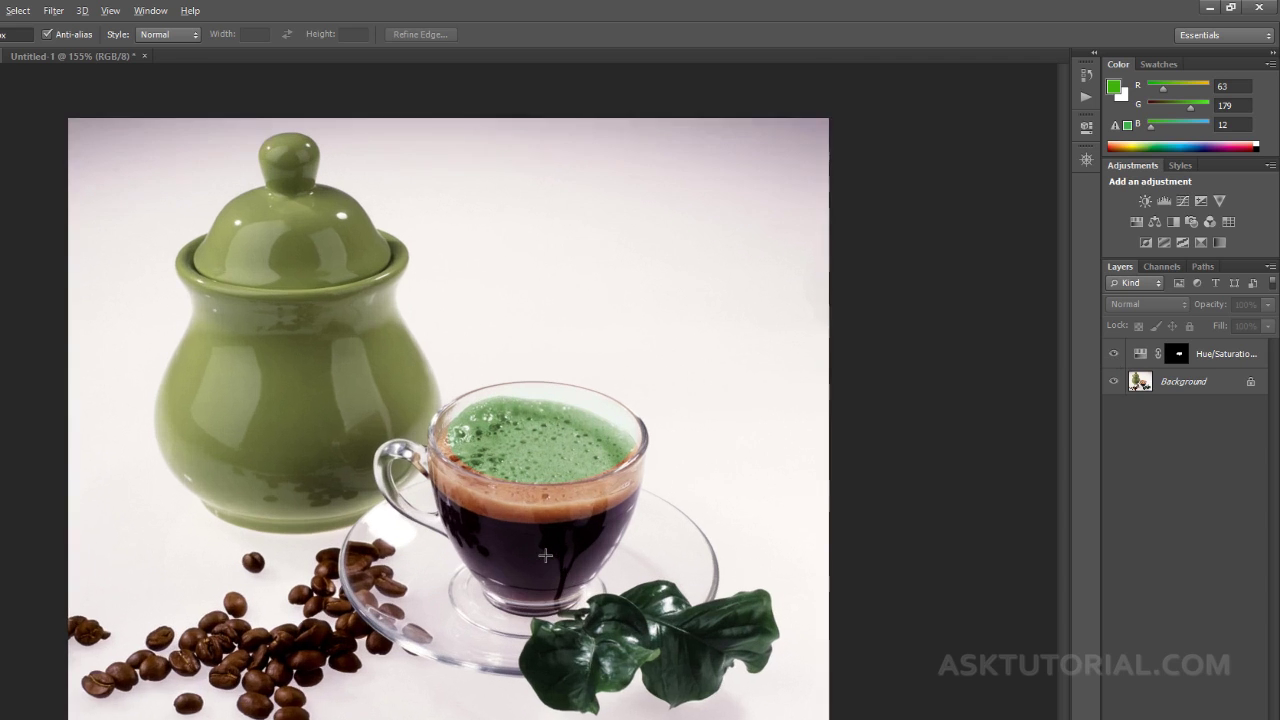
scroll(545, 555, "up", 1)
scroll(545, 555, "up", 2)
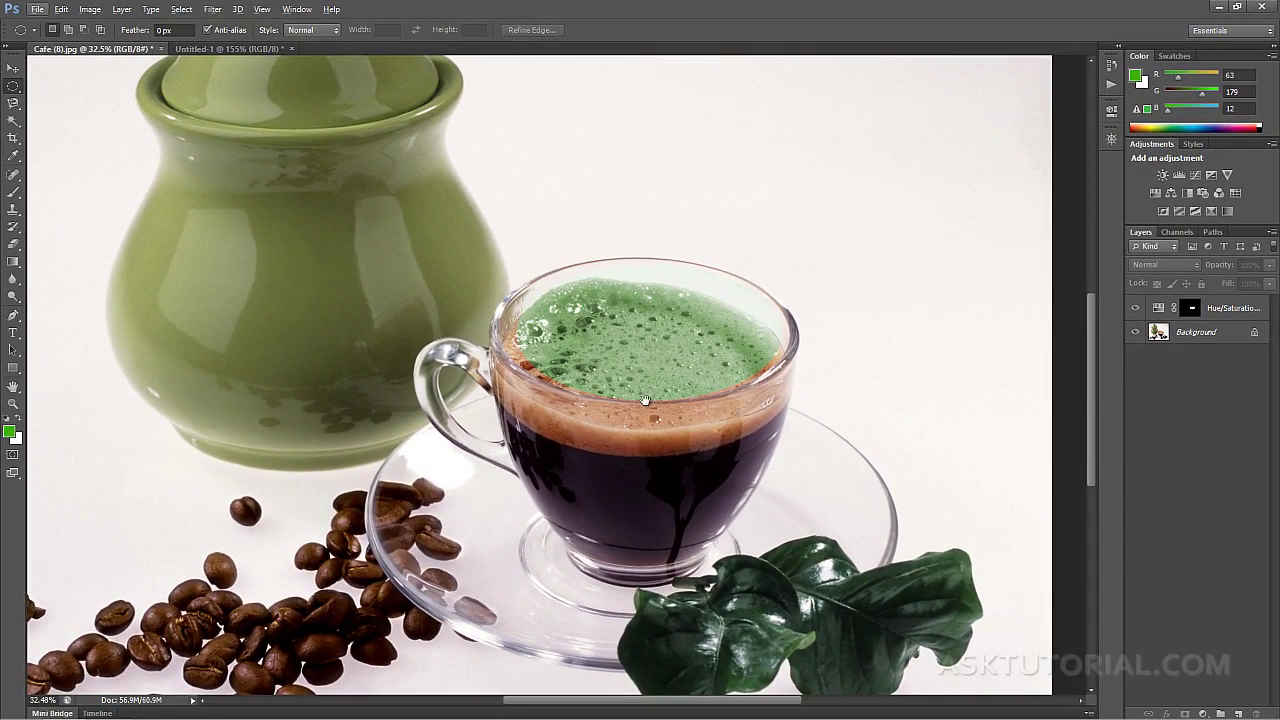
mouse_move(645, 400)
left_mouse_down()
mouse_move(561, 453)
mouse_move(435, 487)
mouse_move(592, 441)
left_mouse_up()
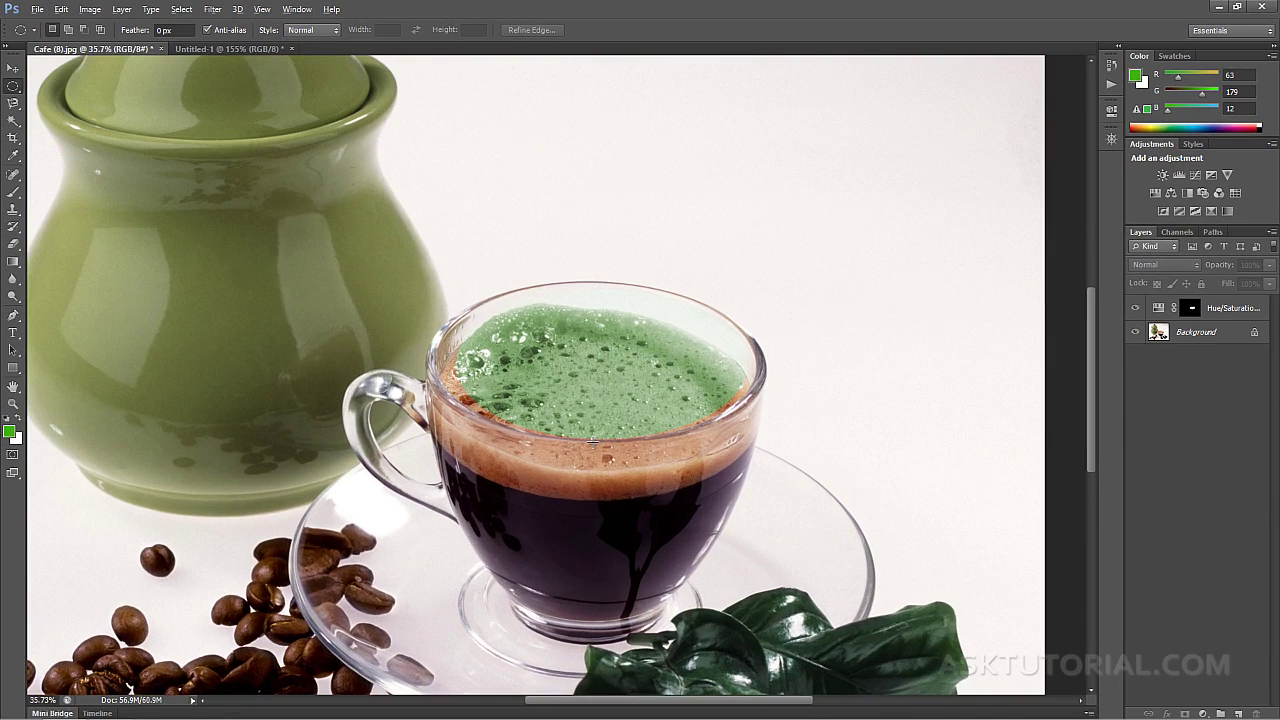
scroll(641, 339, "up", 1)
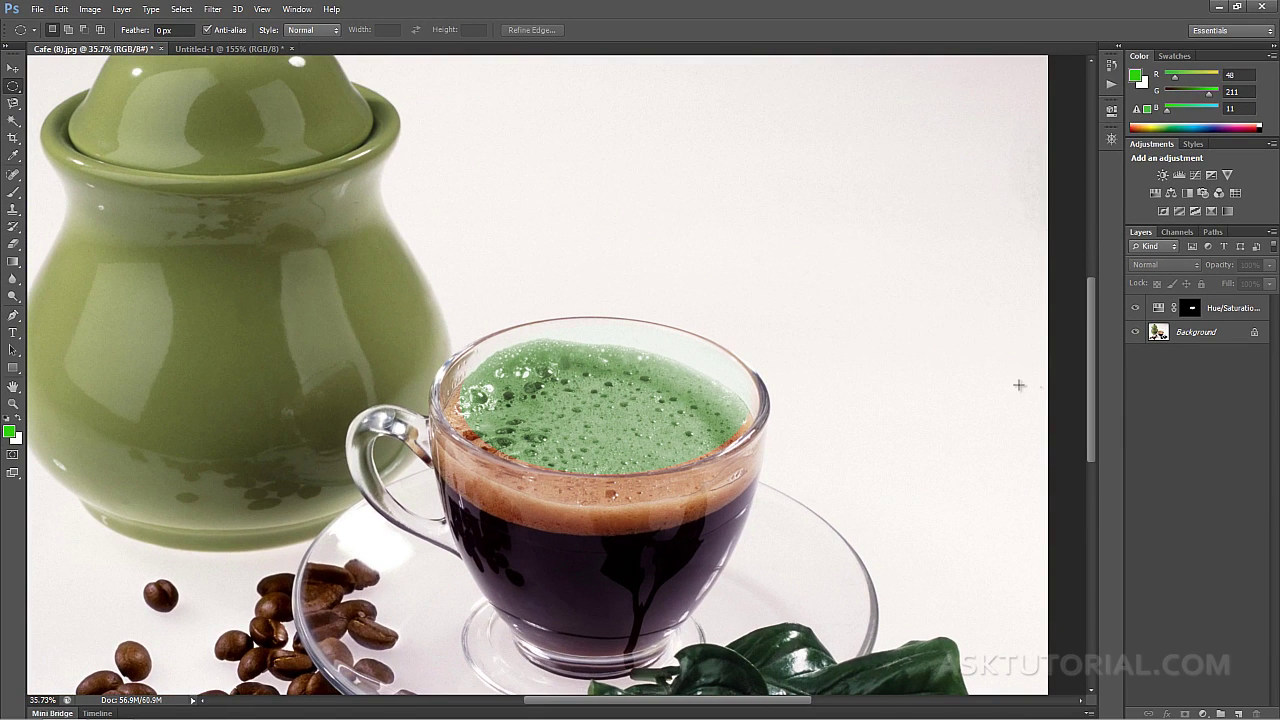
left_click(1240, 312)
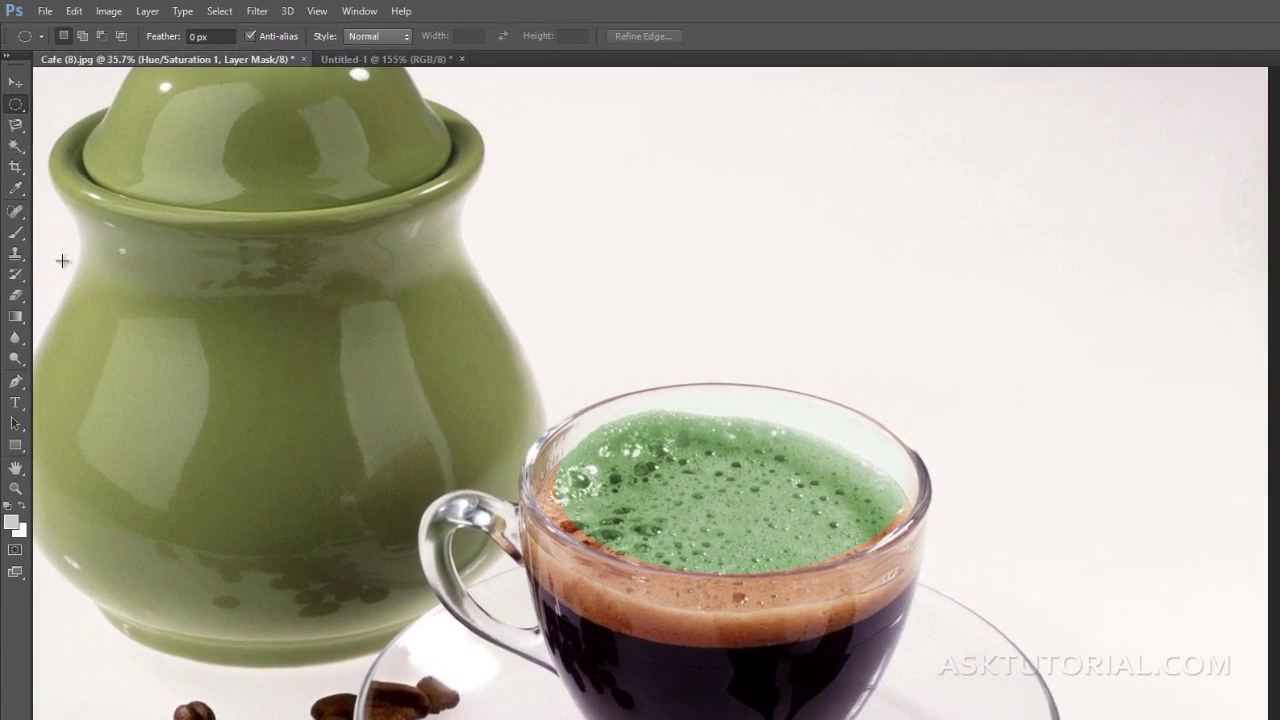
Set a 150 px brush and paint the green tint out along the foam's left edge
left_click(17, 243)
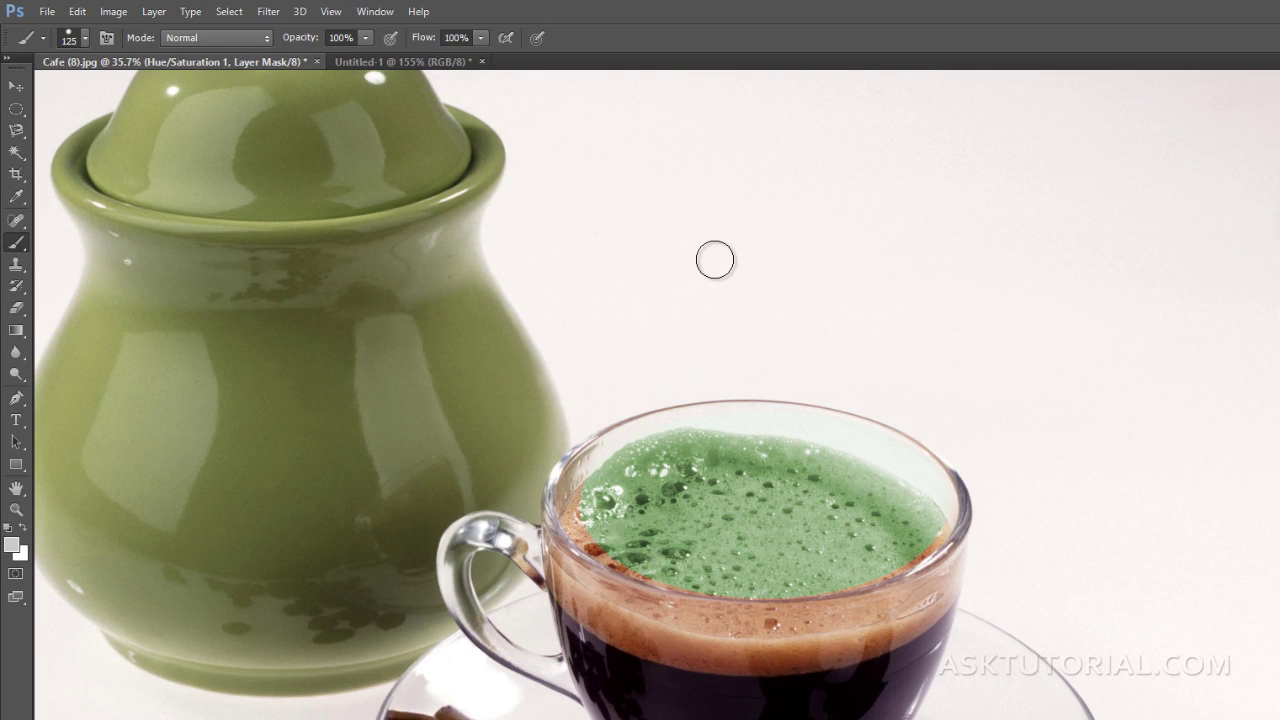
key("Caps_Lock")
key("Caps_Lock")
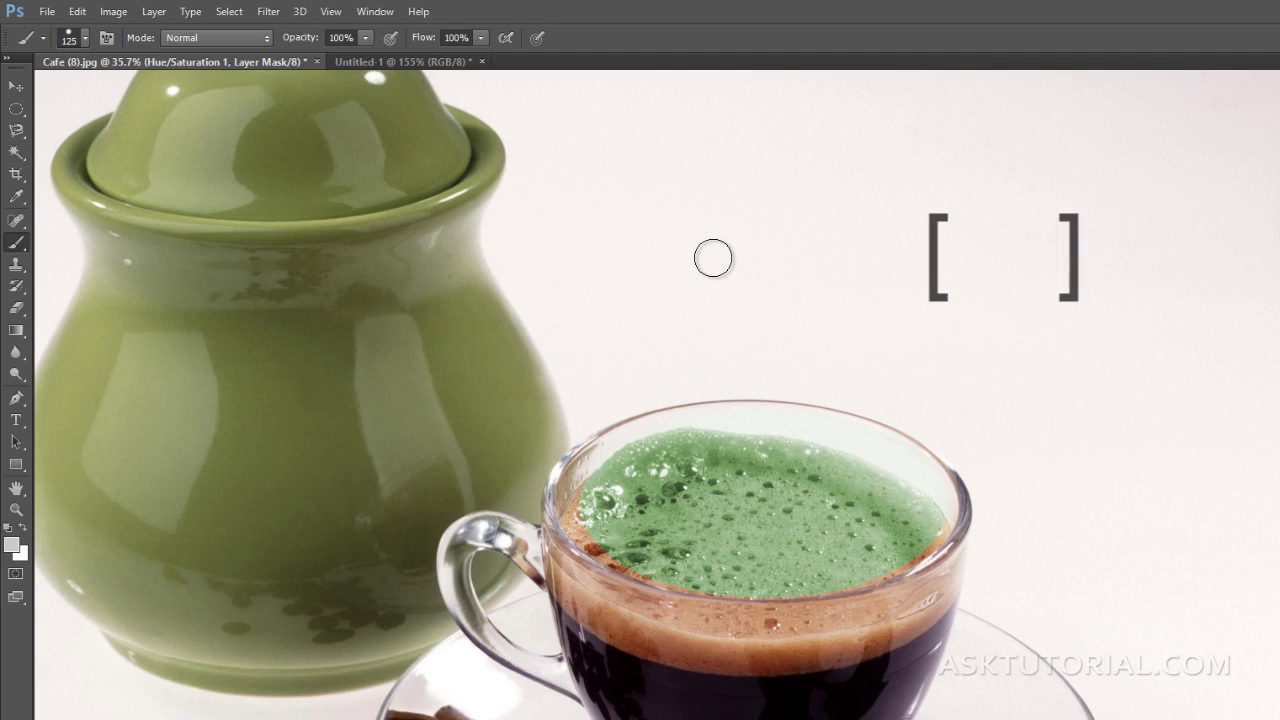
key("bracketright")
key("bracketright")
key("bracketright")
key("bracketright")
key("bracketright")
key("bracketright")
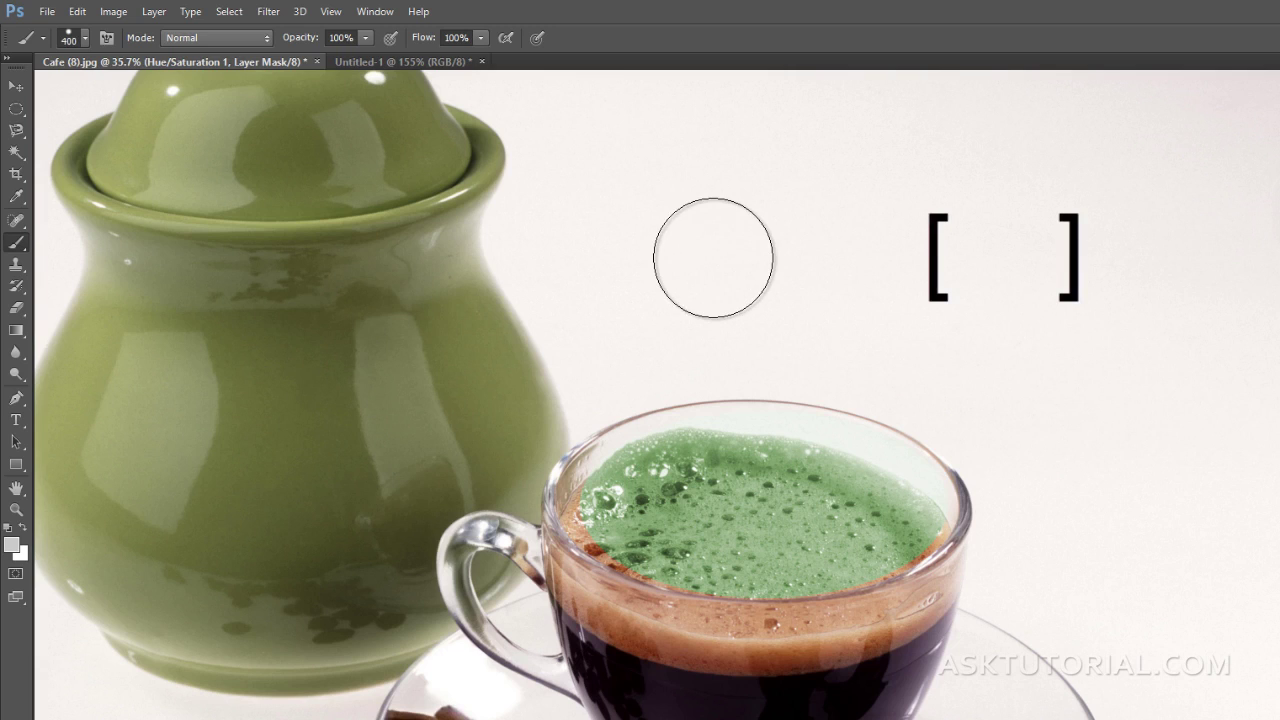
key("bracketleft")
key("bracketleft")
key("bracketleft")
key("bracketleft")
key("bracketleft")
key("bracketleft")
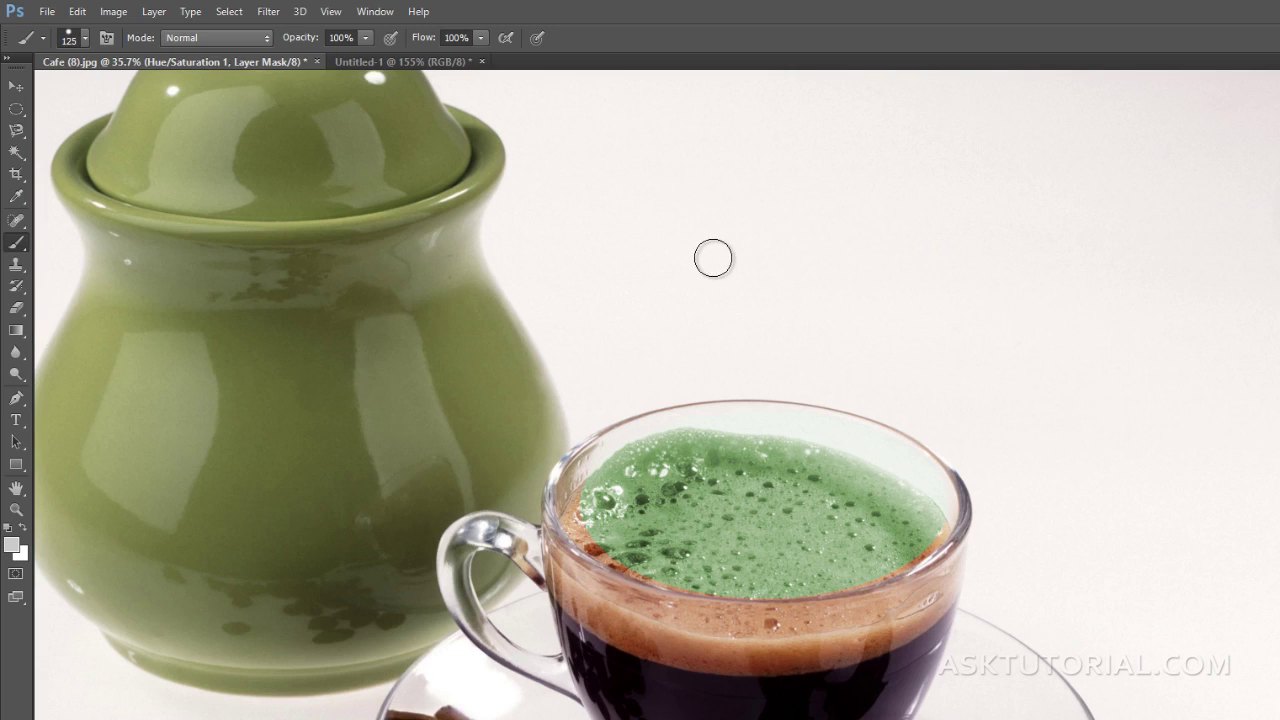
key("bracketright")
key("bracketright")
key("bracketleft")
key("bracketleft")
key("bracketleft")
key("bracketright")
key("bracketright")
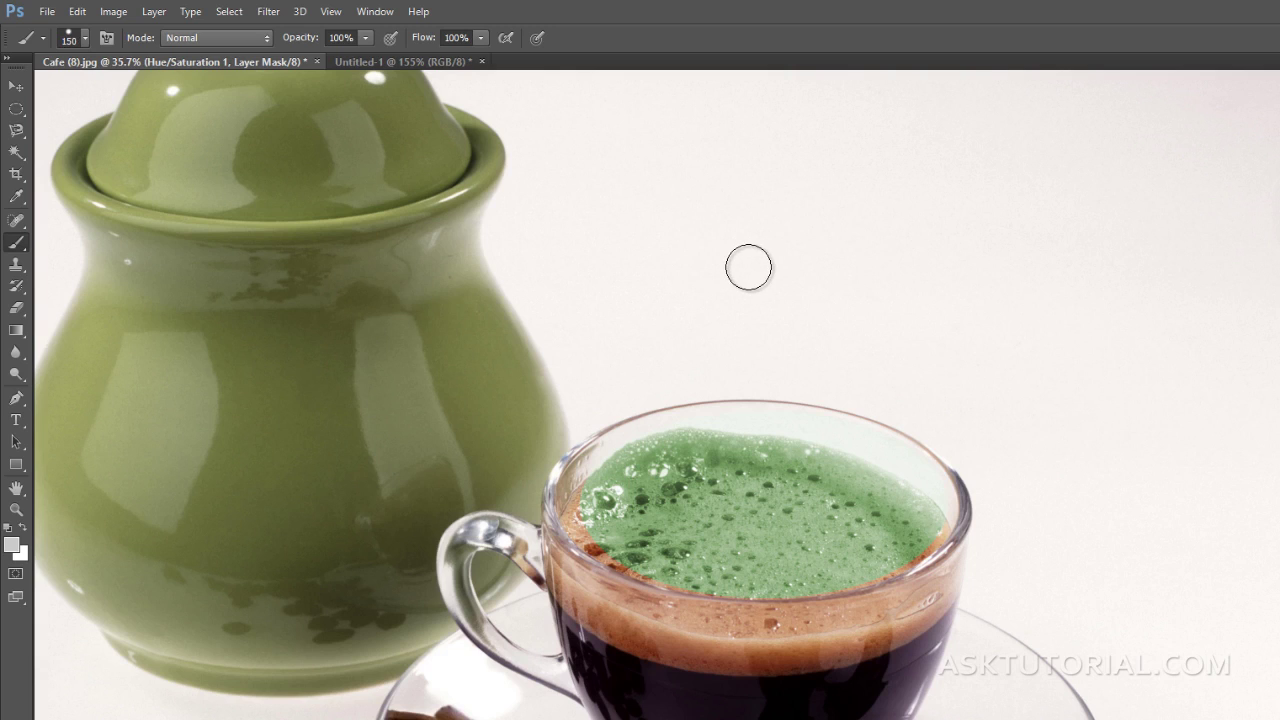
mouse_move(591, 518)
left_mouse_down()
mouse_move(655, 577)
mouse_move(592, 516)
mouse_move(638, 551)
left_mouse_up()
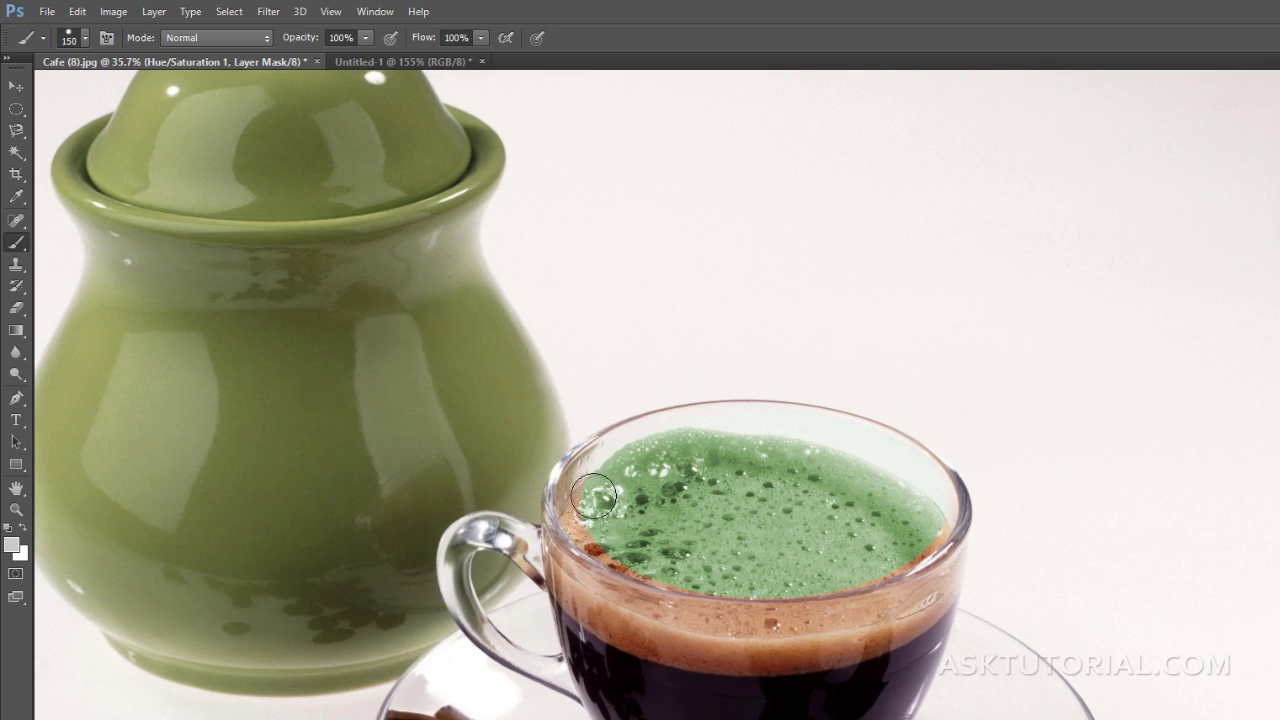
left_click_drag(592, 492, 614, 548)
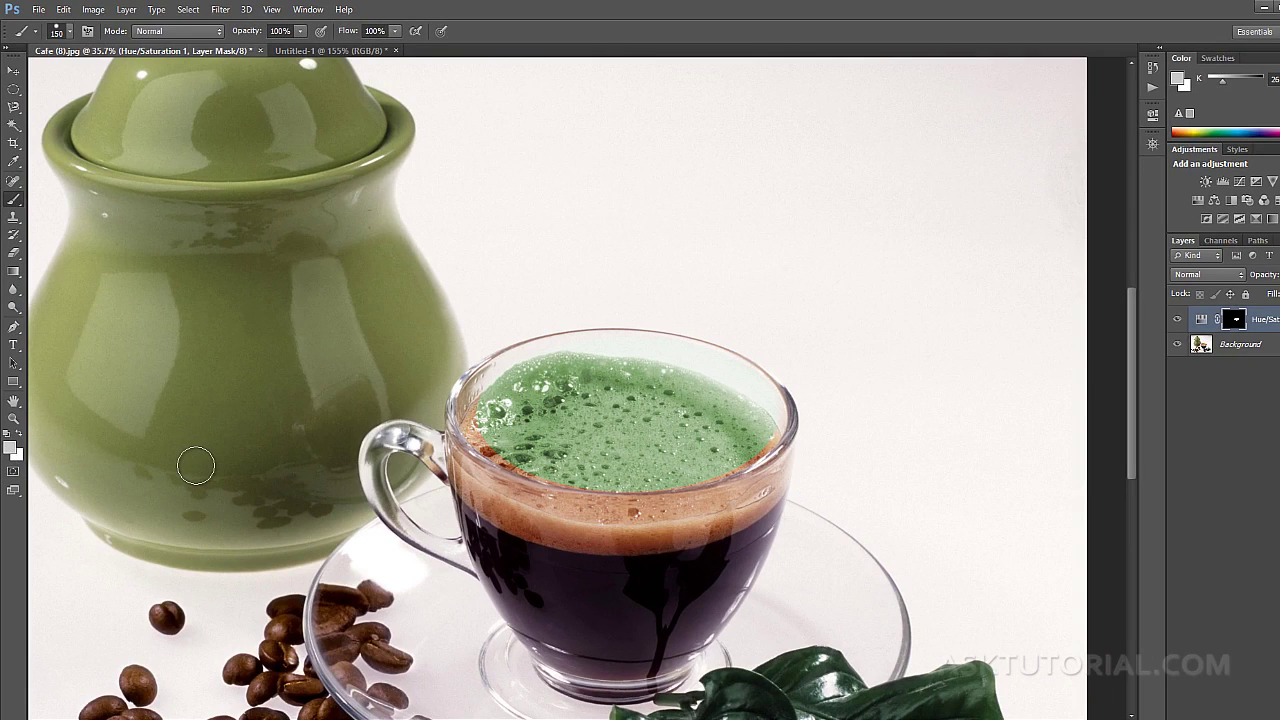
Reset default colours and paint white on the mask to extend green over the foam's left edge
key("d")
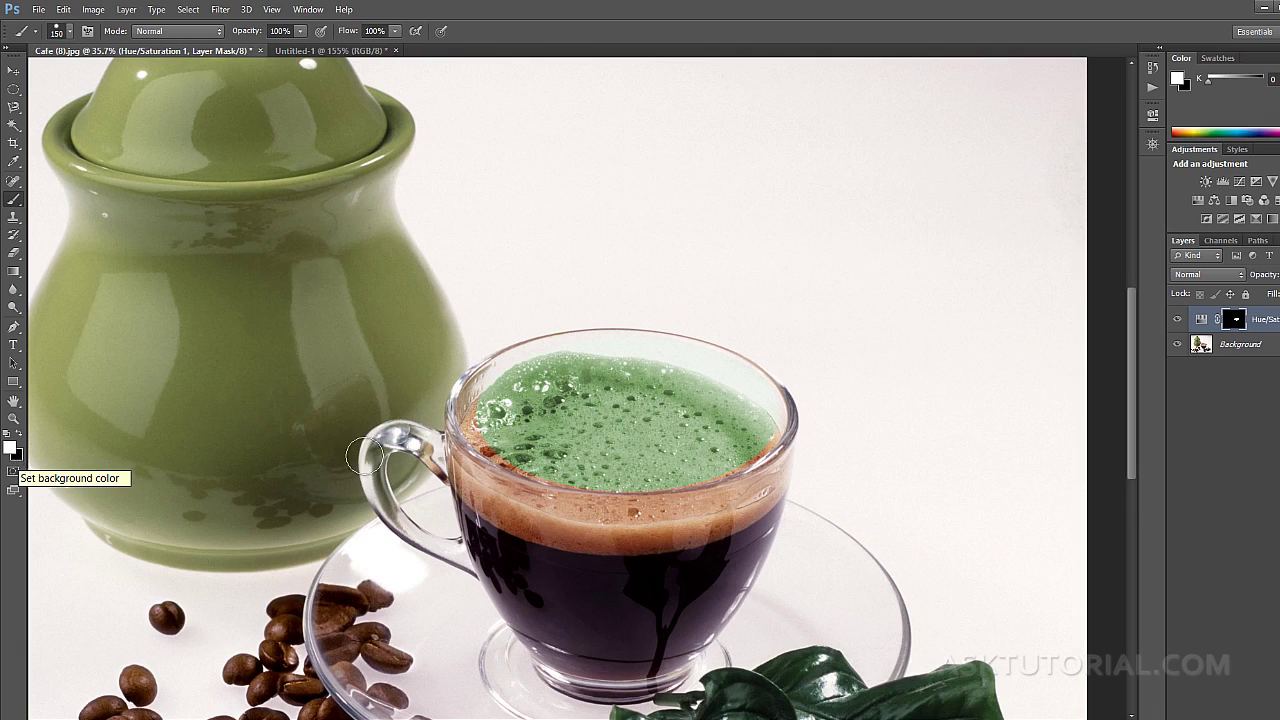
left_click_drag(486, 403, 524, 469)
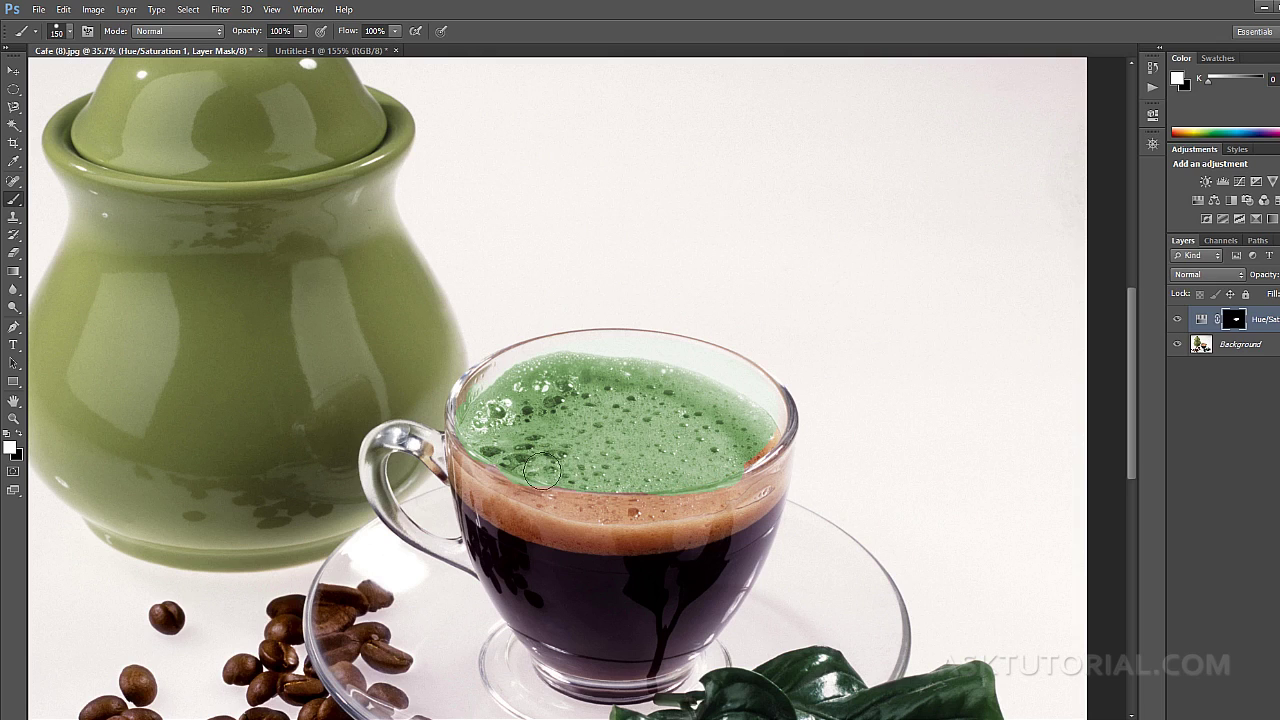
mouse_move(450, 400)
left_mouse_down()
mouse_move(503, 350)
mouse_move(443, 386)
mouse_move(457, 457)
mouse_move(486, 486)
mouse_move(607, 495)
left_mouse_up()
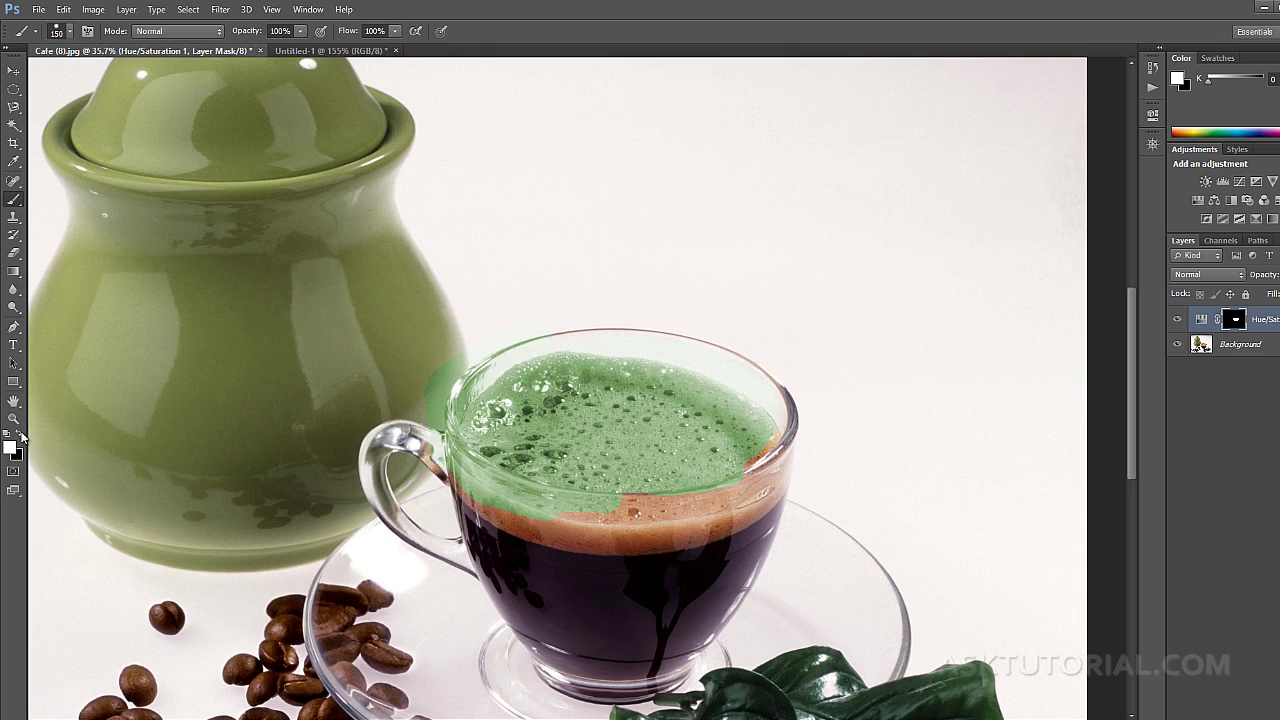
Paint black on the mask to remove green spill from the crema edge and jug
left_click(20, 435)
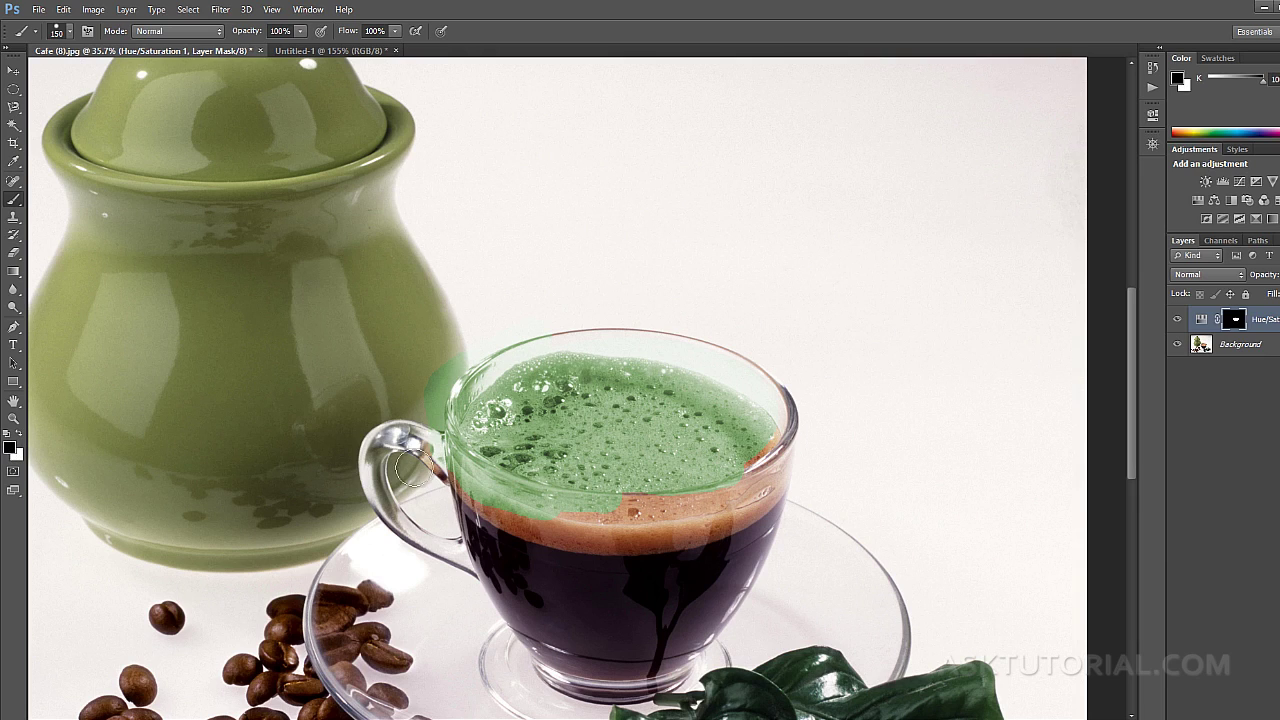
mouse_move(455, 468)
left_mouse_down()
mouse_move(470, 488)
mouse_move(544, 515)
mouse_move(609, 515)
left_mouse_up()
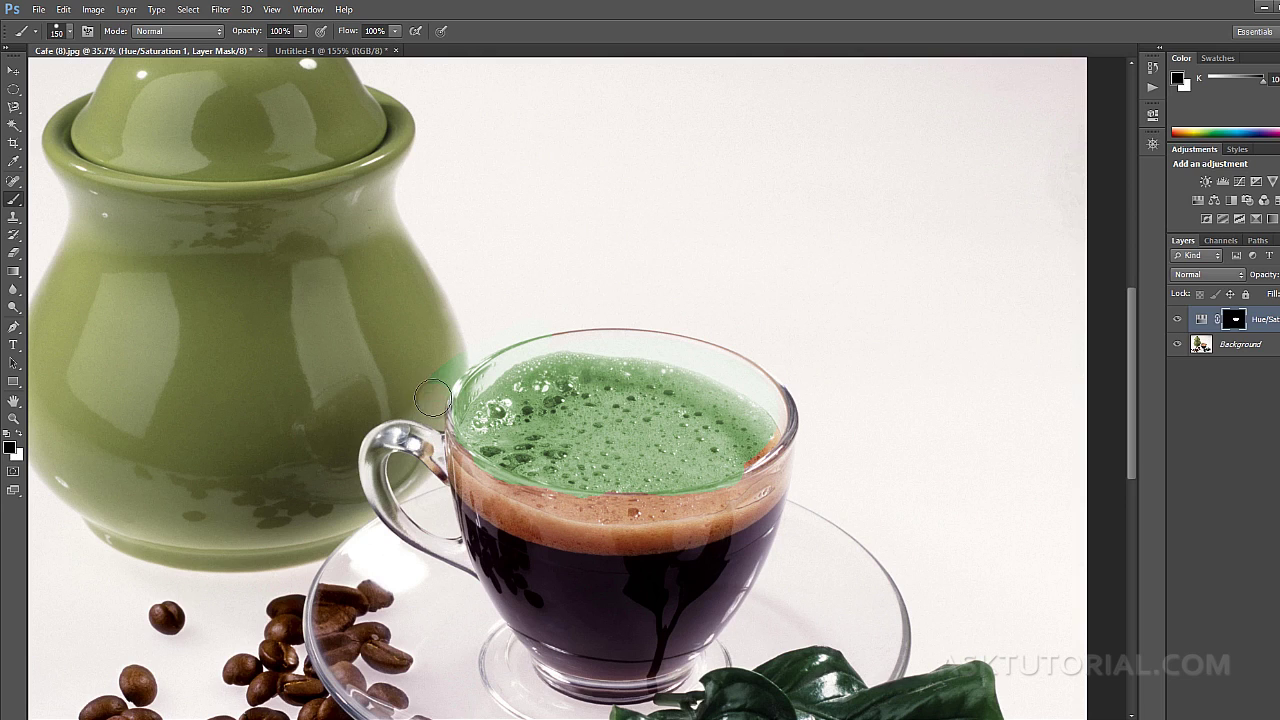
left_click_drag(438, 386, 457, 346)
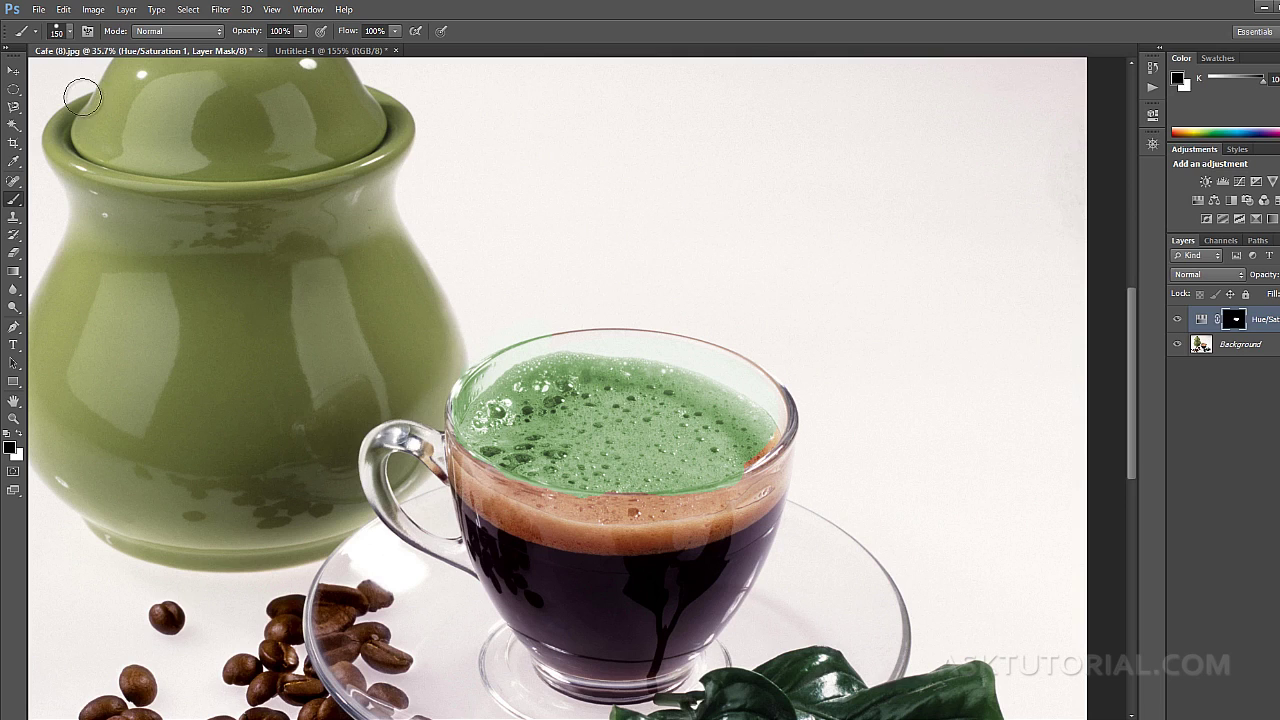
left_click(72, 33)
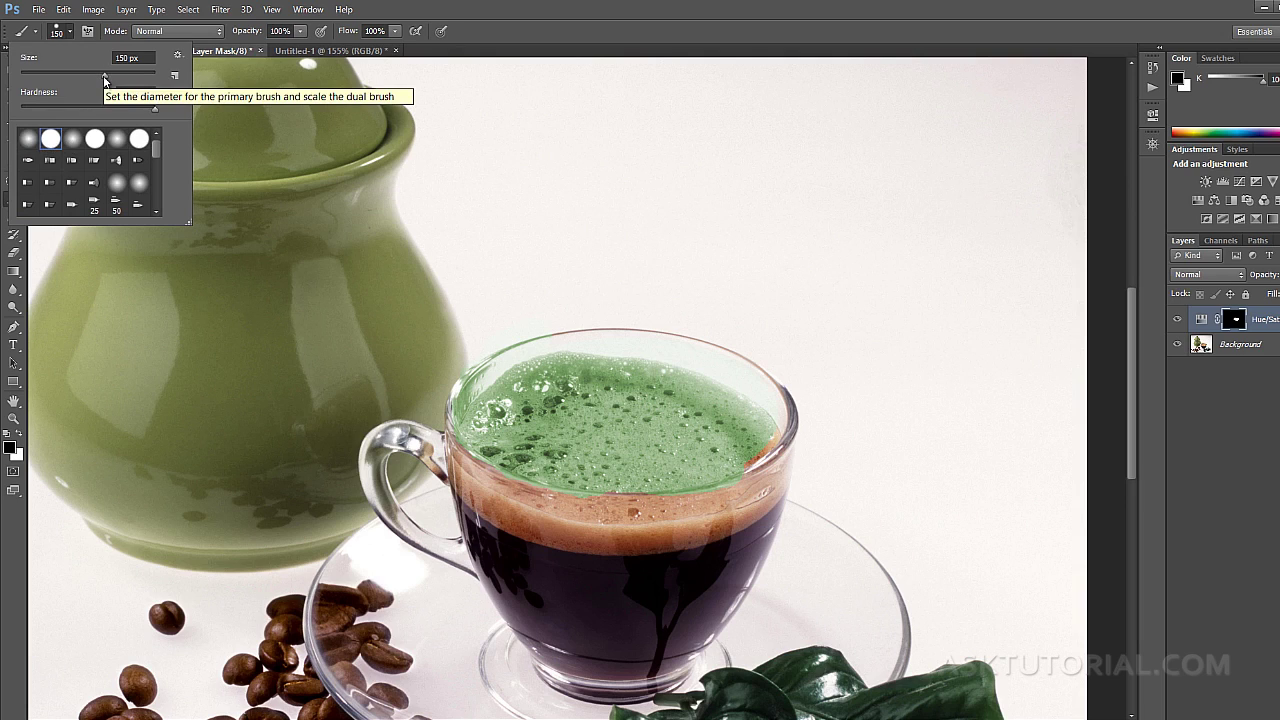
Use a 0% hardness Soft Round brush to refine the foam edges with black and white
left_click(28, 140)
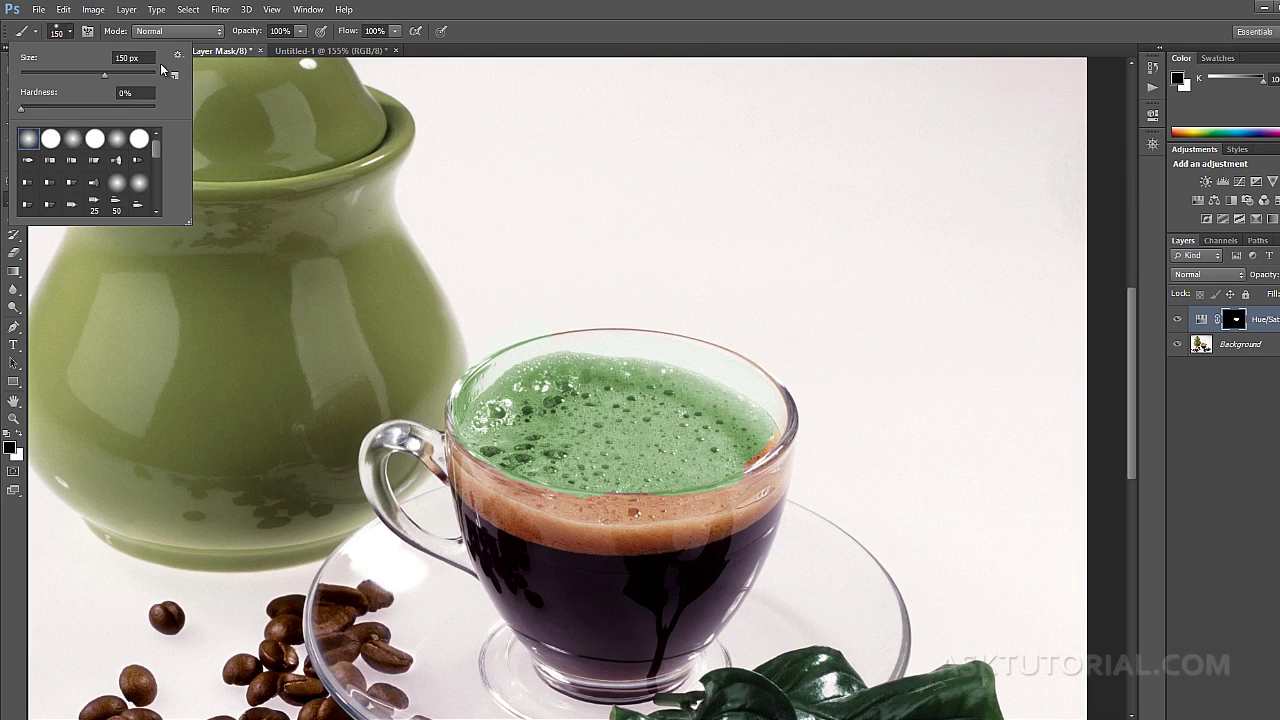
left_click(74, 37)
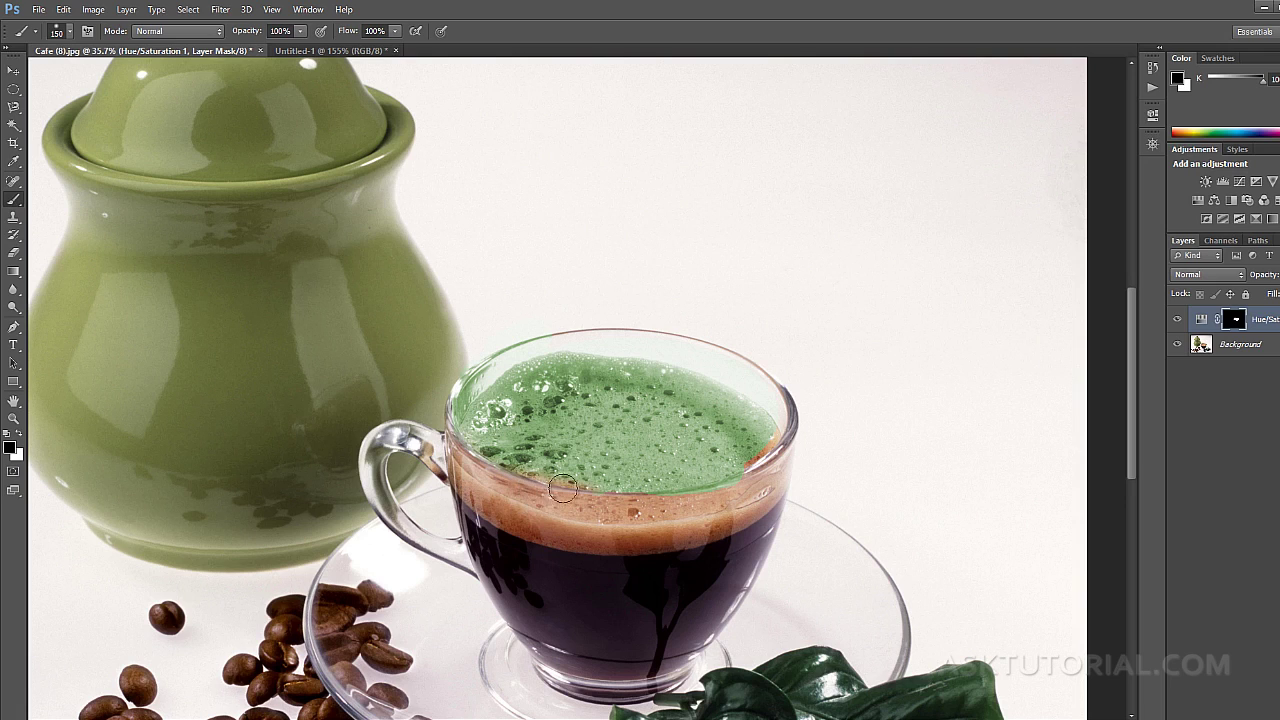
left_click_drag(534, 493, 552, 479)
left_click(19, 437)
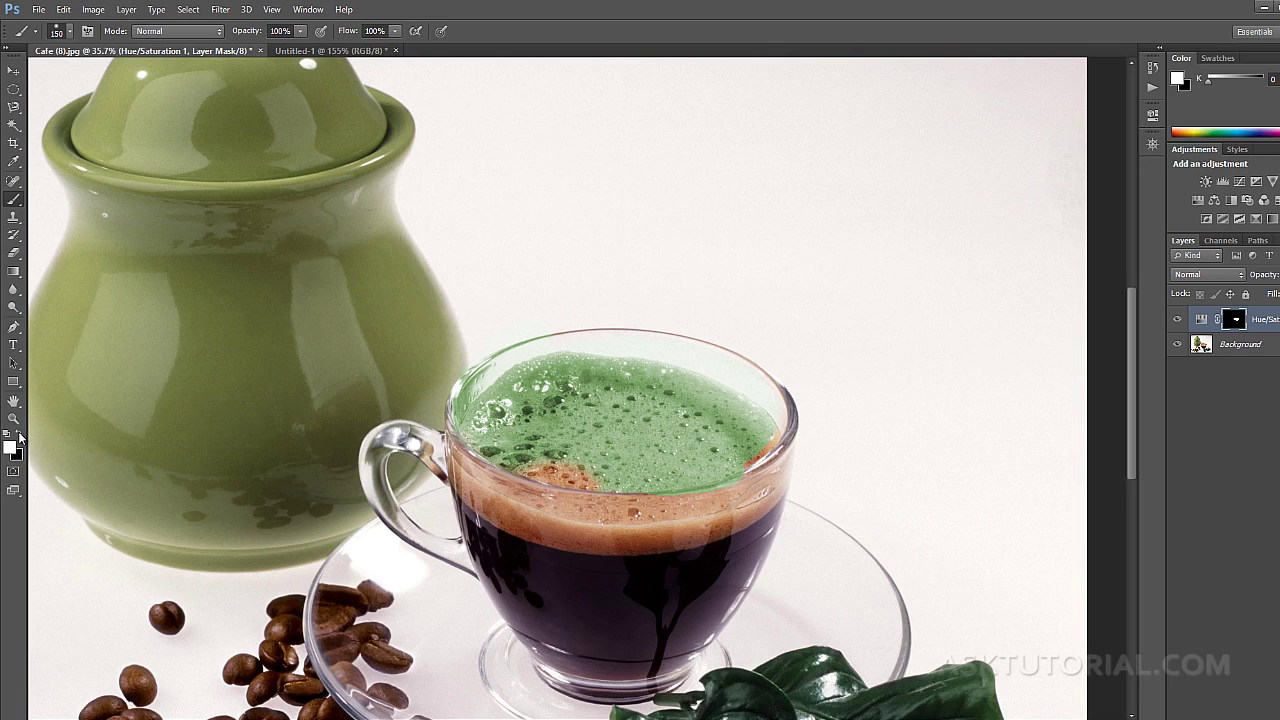
mouse_move(527, 440)
left_mouse_down()
mouse_move(555, 467)
mouse_move(768, 440)
left_mouse_up()
left_click(20, 436)
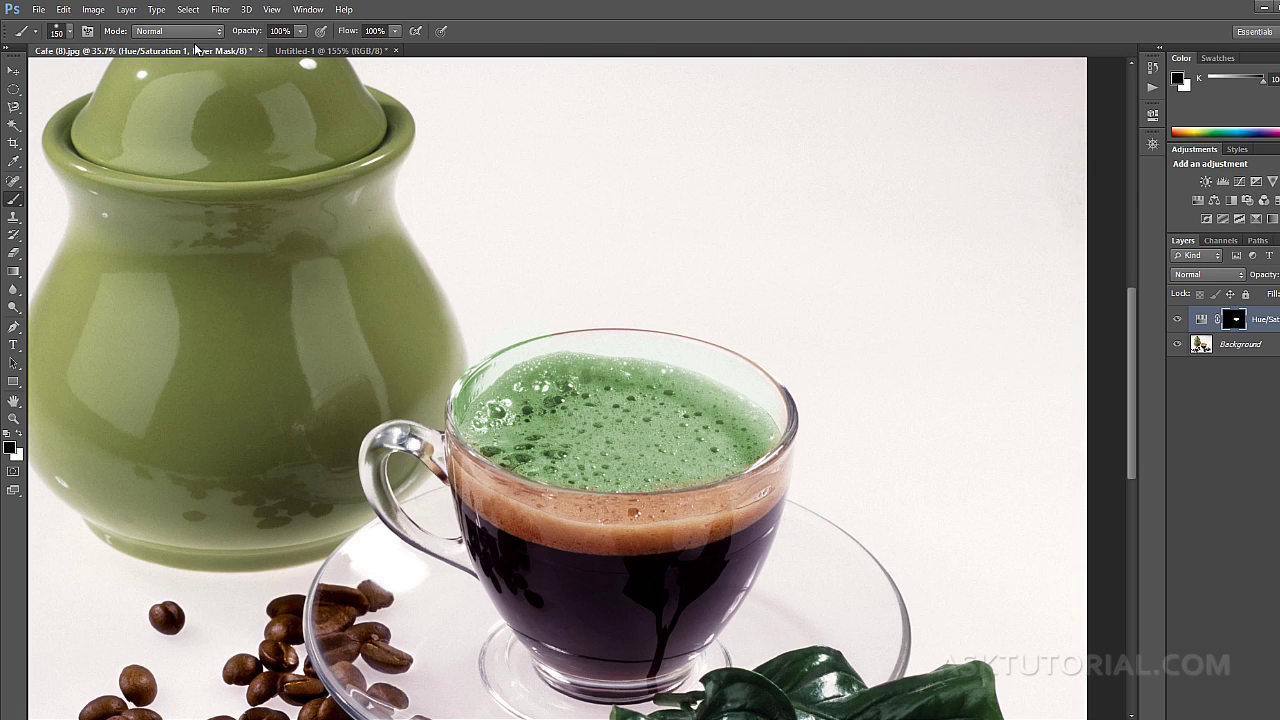
Dismiss the Image Adjustments menu and fit the whole photo in the window
left_click(95, 10)
mouse_move(121, 52)
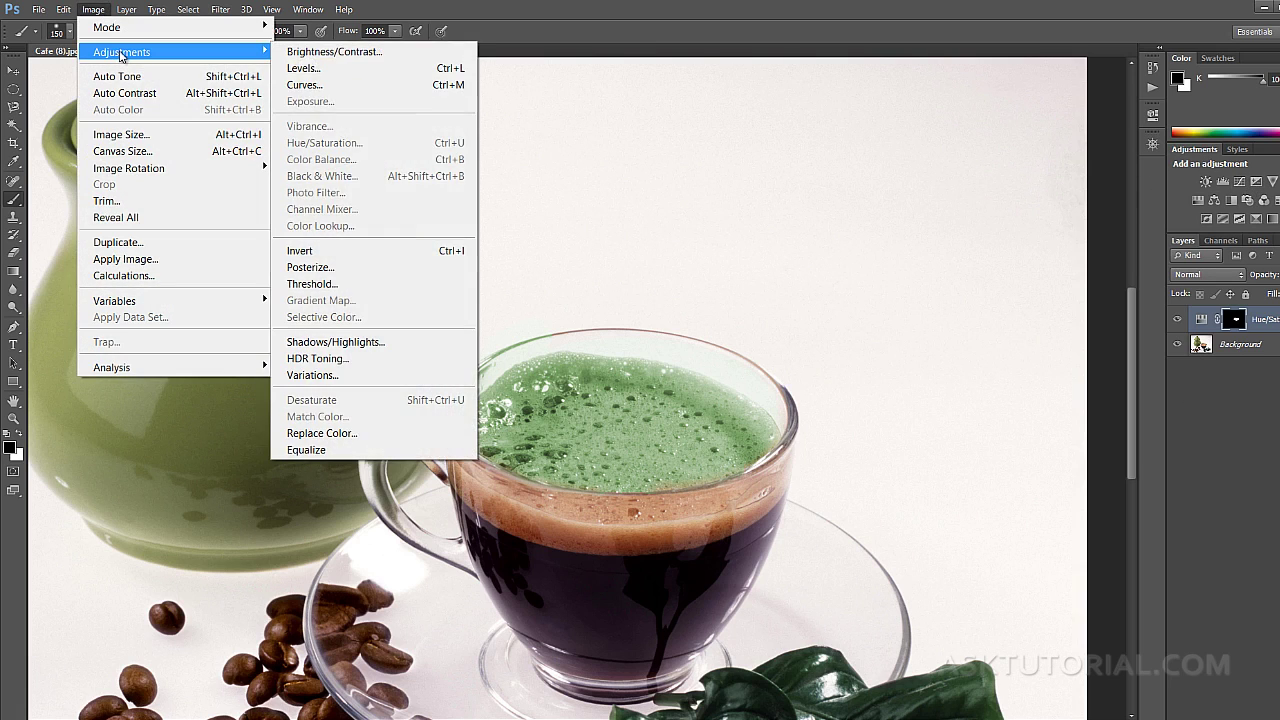
left_click(476, 7)
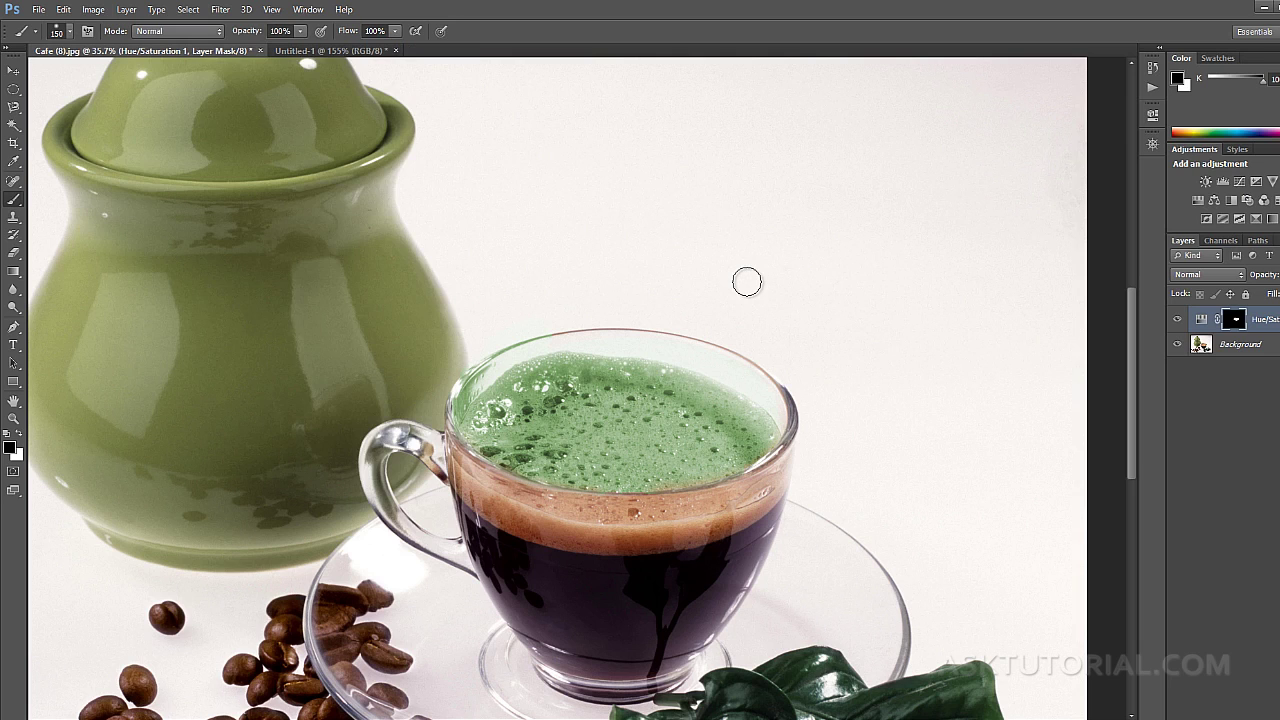
key("ctrl+0")
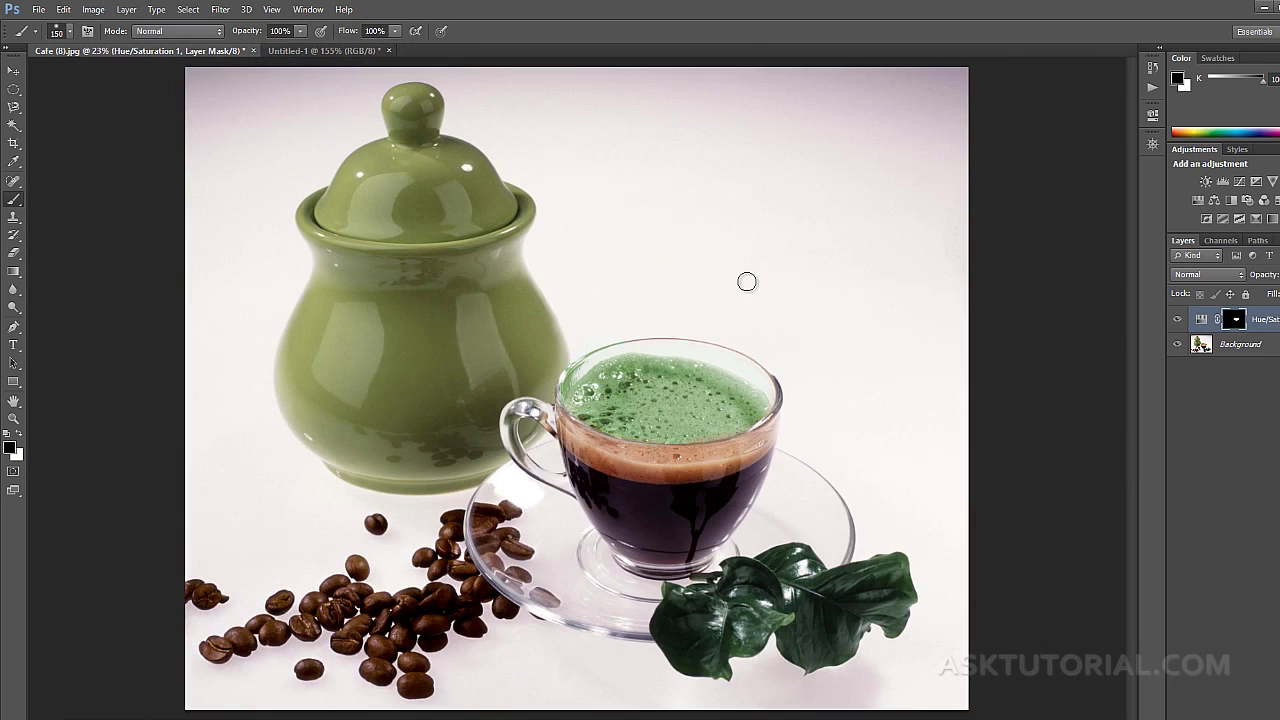
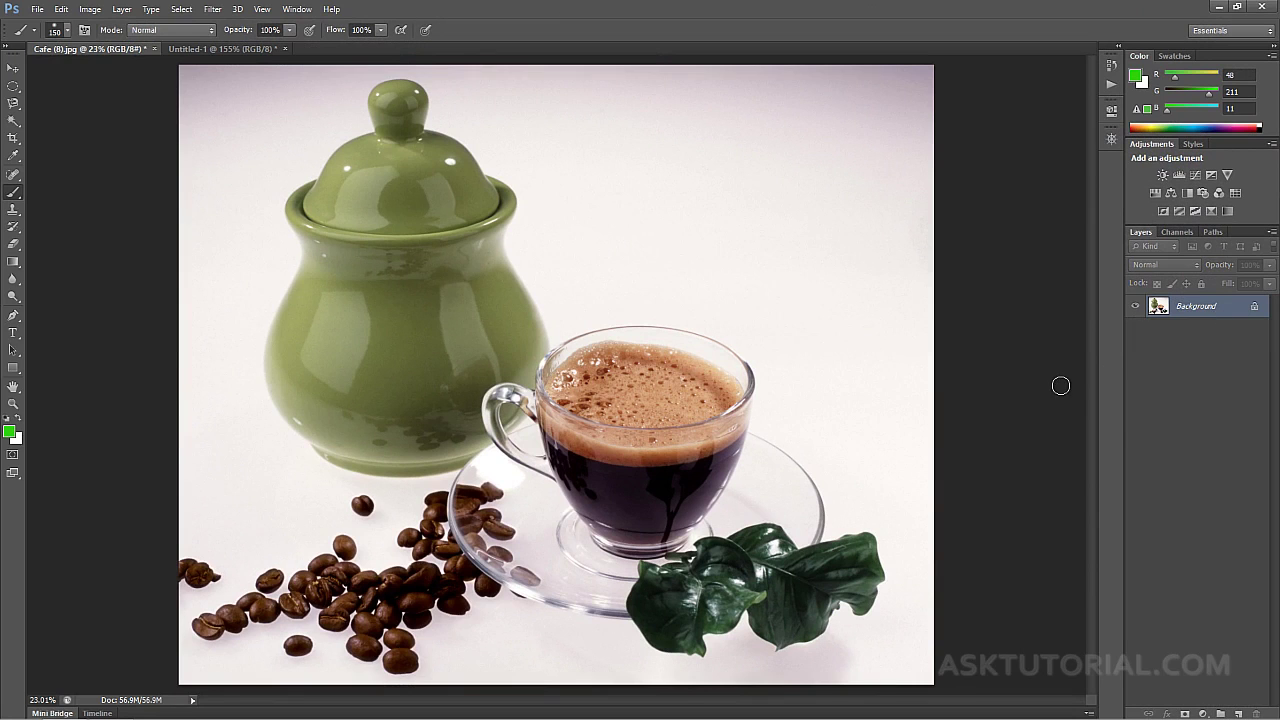
Try a freehand Lasso outline around the green jar, then drop that rough selection
left_click(14, 68)
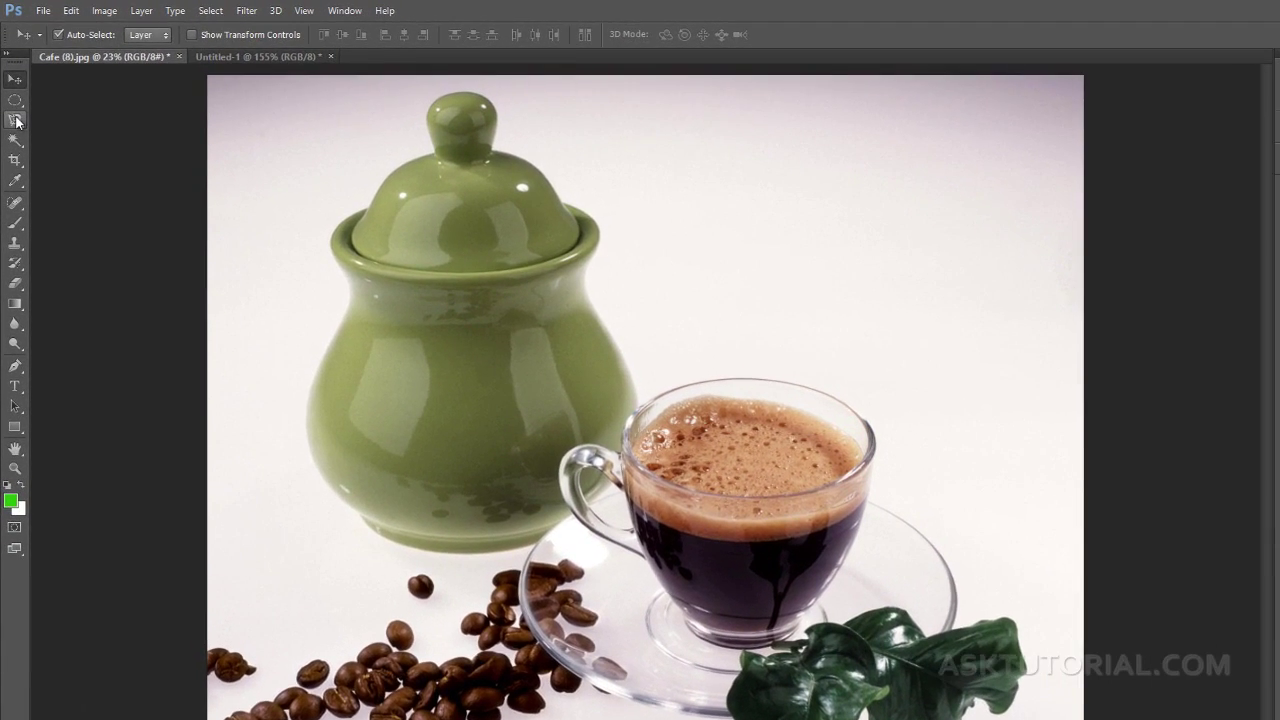
left_click(15, 117)
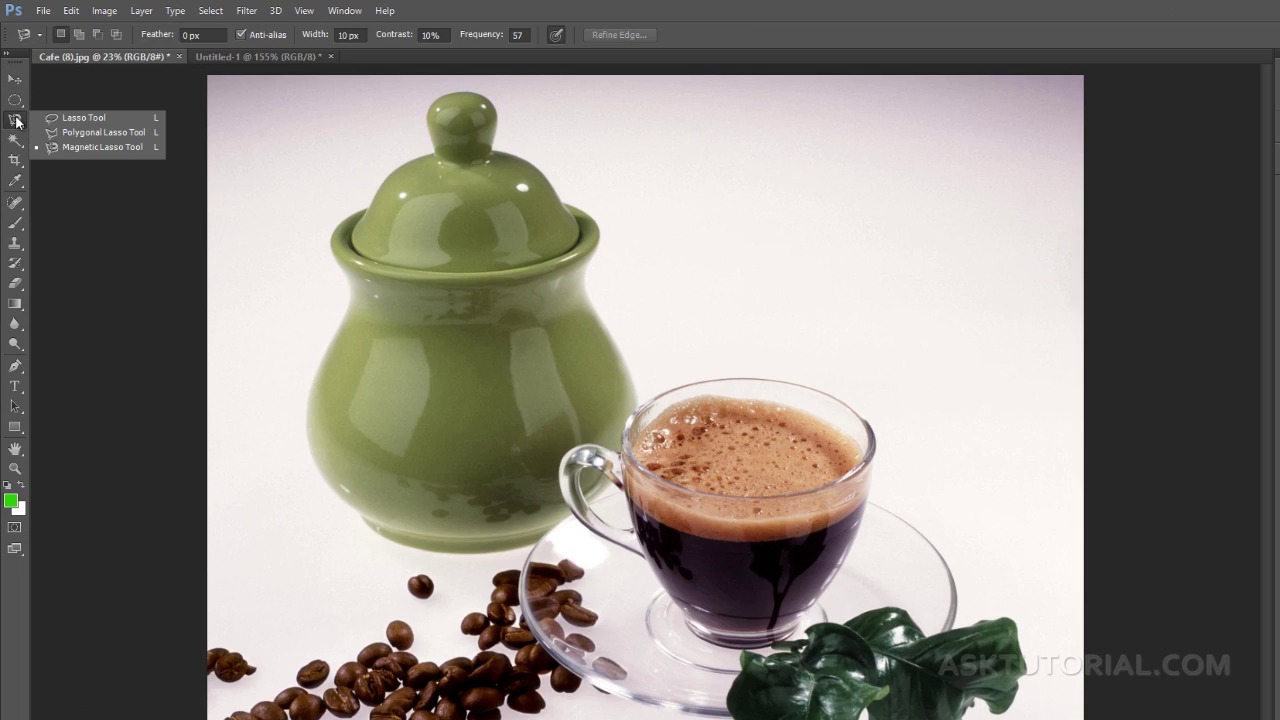
left_click(84, 120)
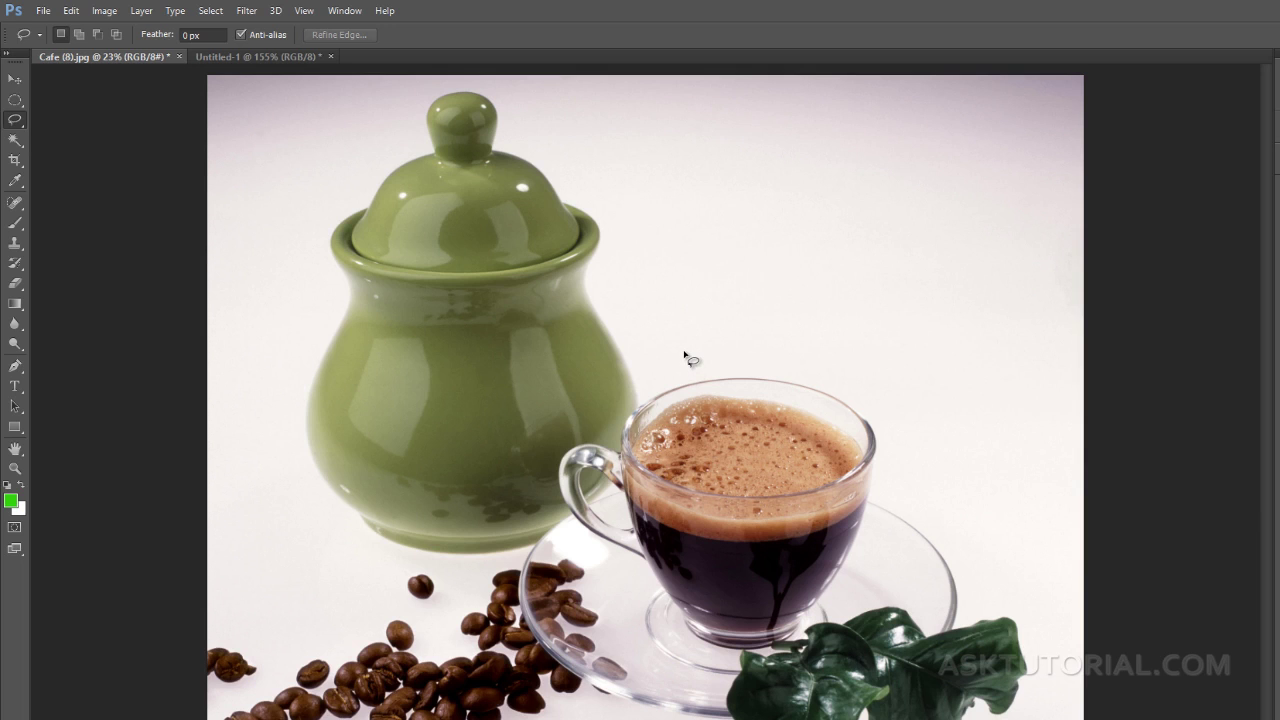
scroll(684, 356, "up", 3)
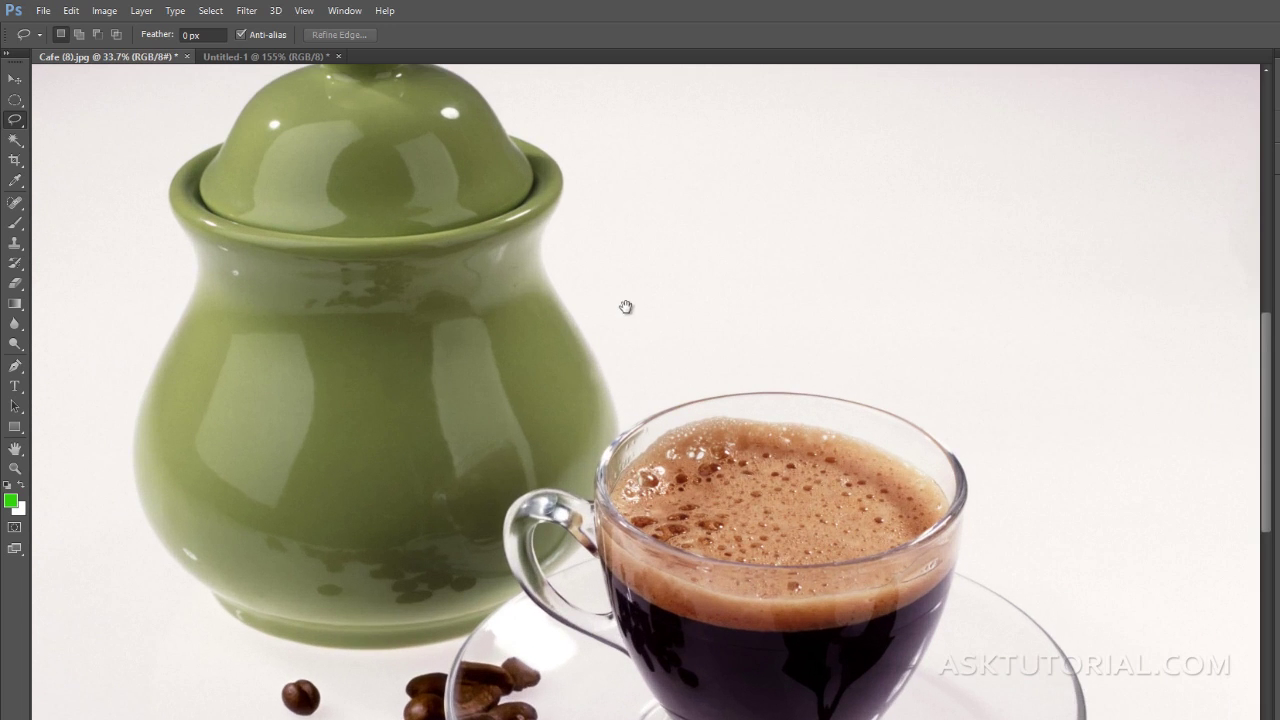
left_click_drag(626, 306, 792, 432)
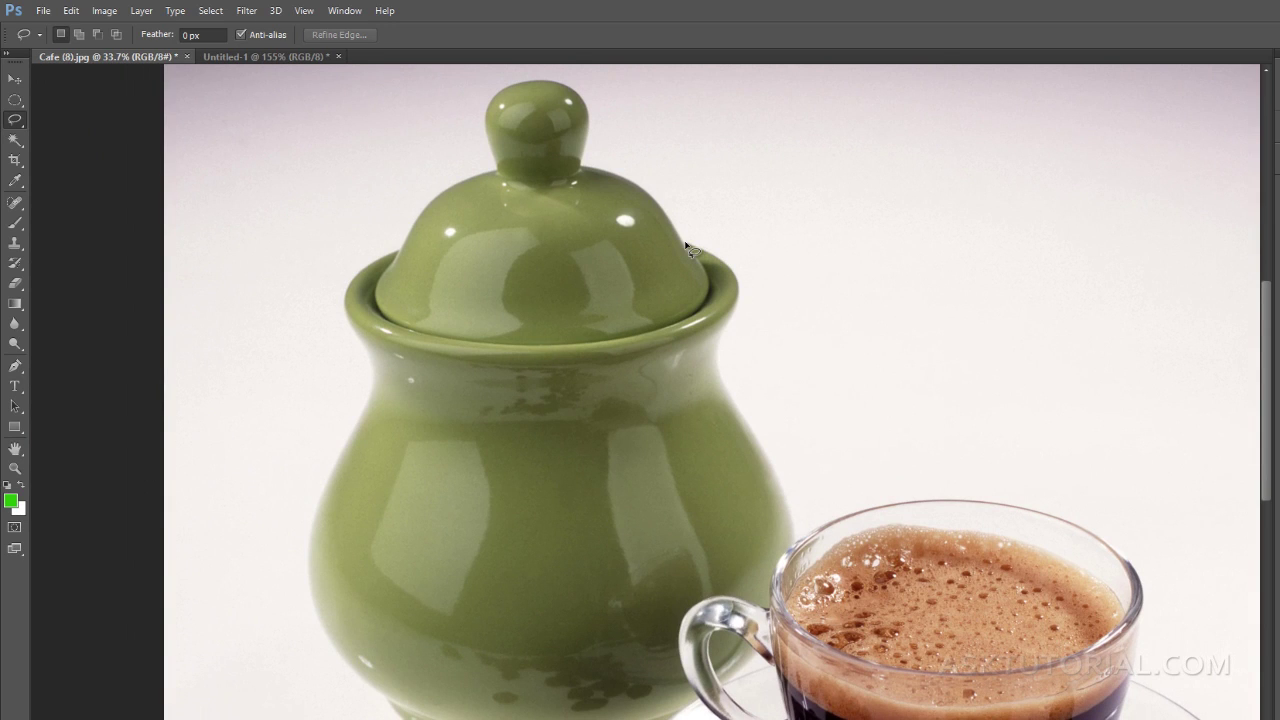
mouse_move(690, 246)
left_mouse_down()
mouse_move(732, 273)
mouse_move(727, 385)
mouse_move(778, 520)
mouse_move(776, 542)
mouse_move(720, 558)
mouse_move(690, 540)
mouse_move(695, 655)
mouse_move(622, 684)
mouse_move(420, 682)
mouse_move(332, 650)
mouse_move(299, 590)
mouse_move(297, 459)
mouse_move(350, 360)
mouse_move(330, 285)
mouse_move(345, 250)
mouse_move(470, 168)
mouse_move(458, 139)
mouse_move(466, 92)
mouse_move(514, 80)
mouse_move(544, 94)
mouse_move(562, 150)
mouse_move(631, 221)
left_mouse_up()
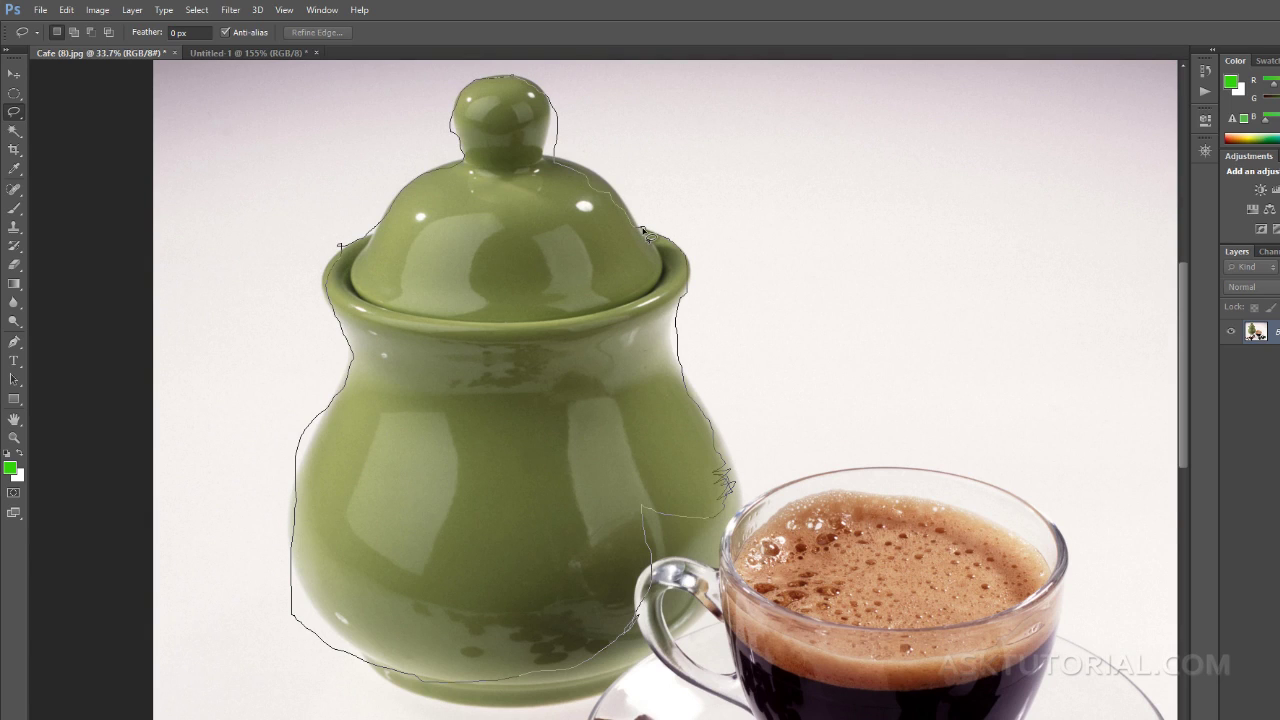
left_click_drag(645, 234, 648, 237)
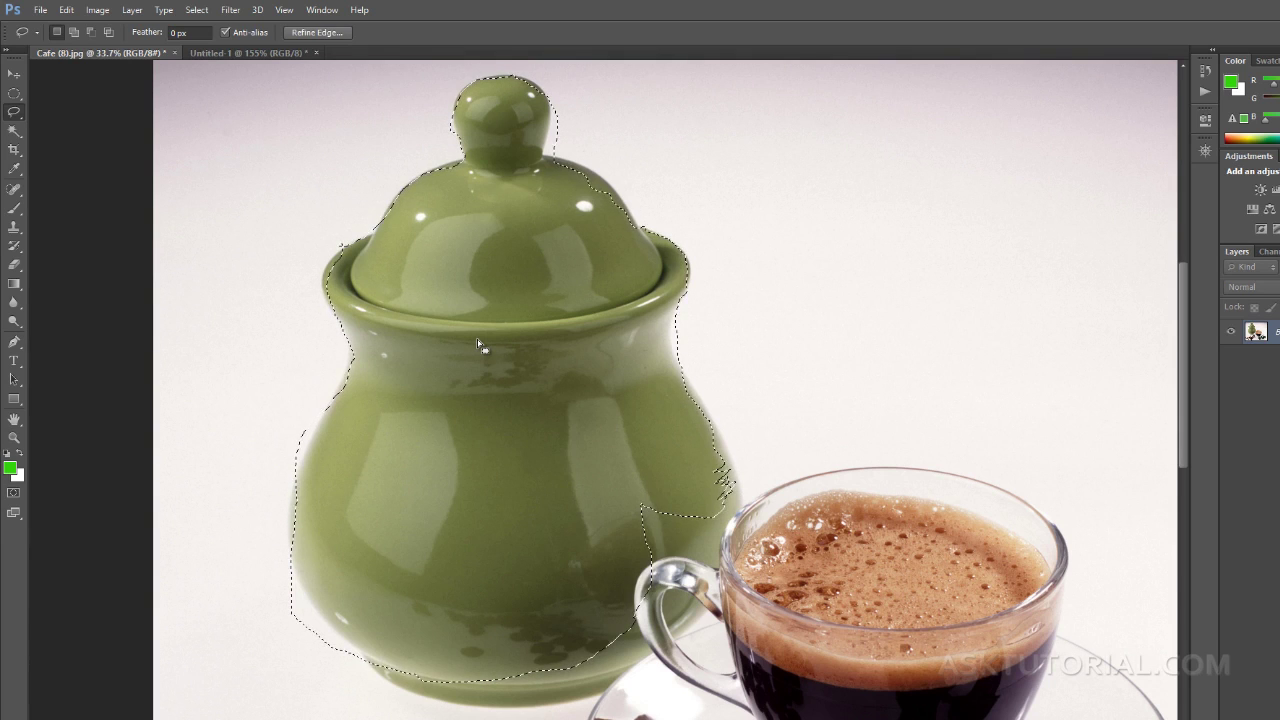
left_click(285, 199)
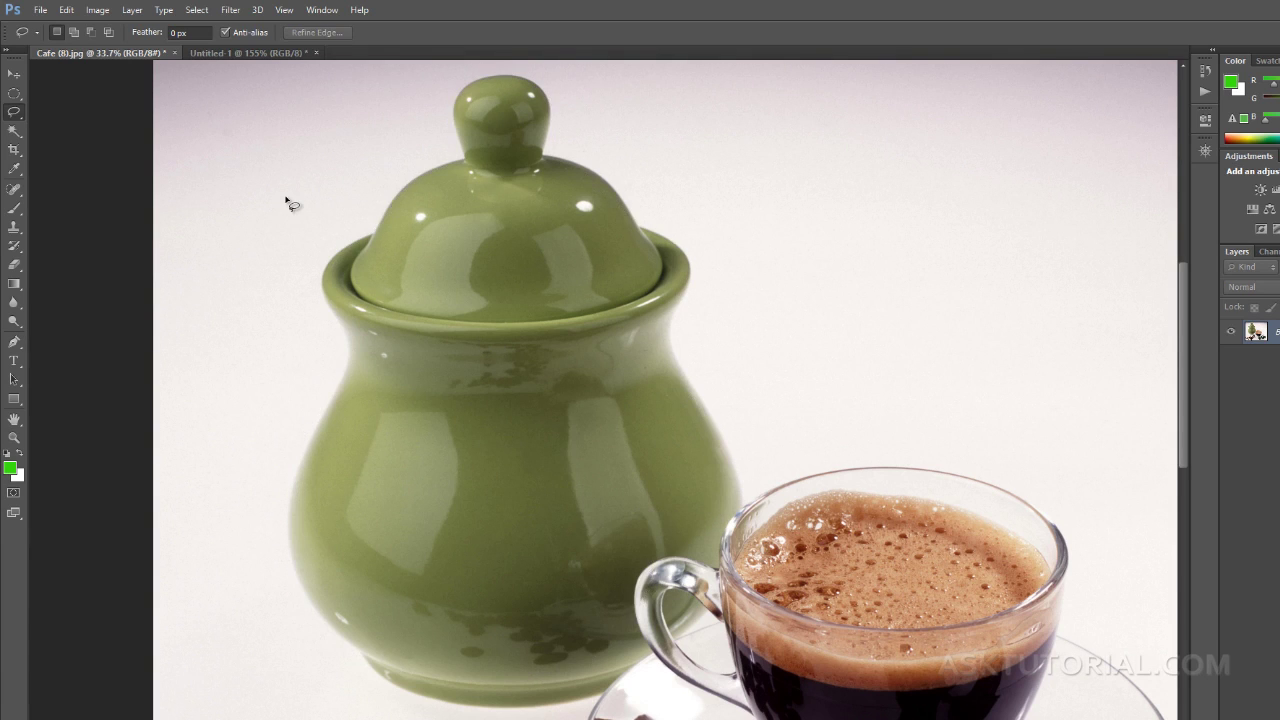
With the Polygonal Lasso, outline the lid's left edge down to the rim's underside
right_click(14, 118)
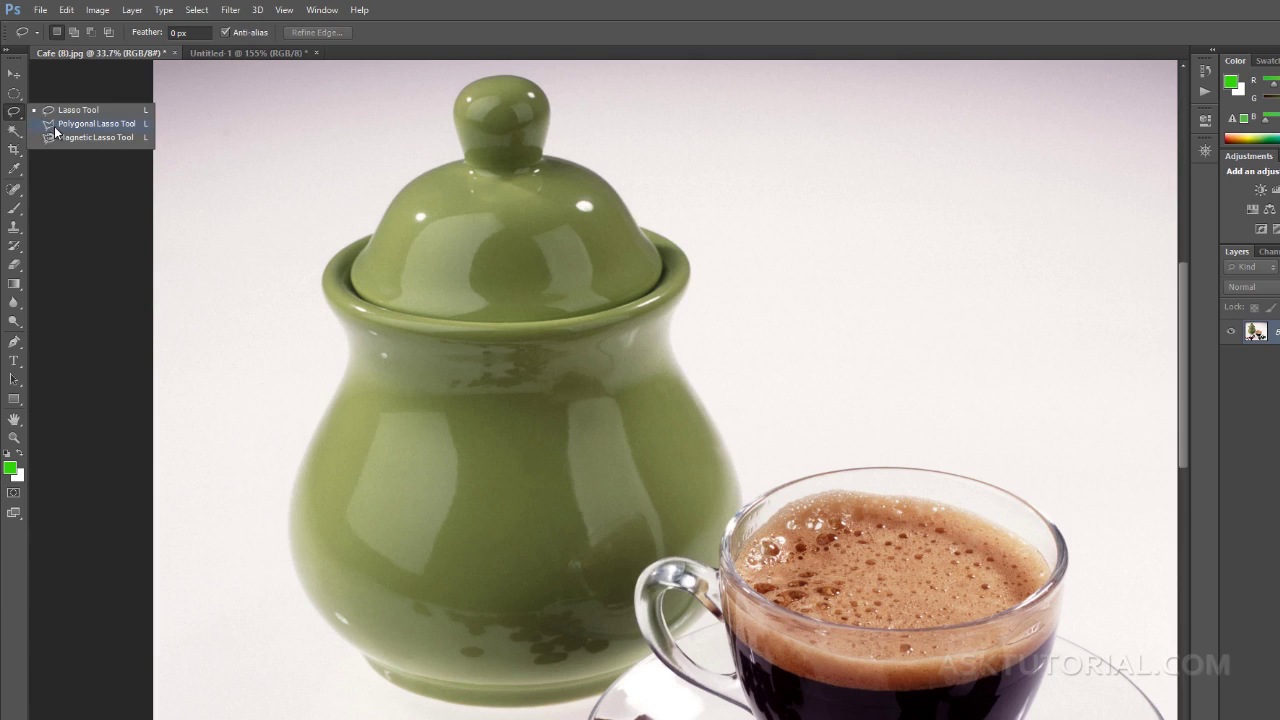
left_click(55, 127)
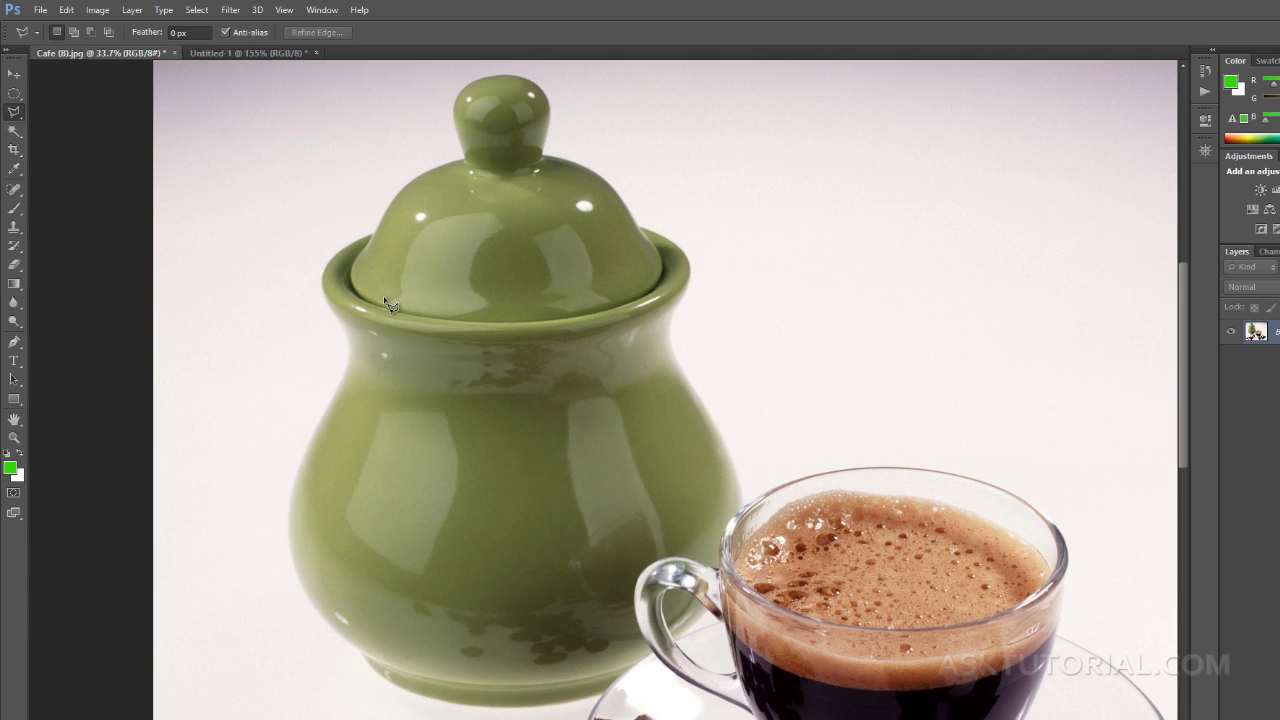
scroll(383, 296, "up", 3)
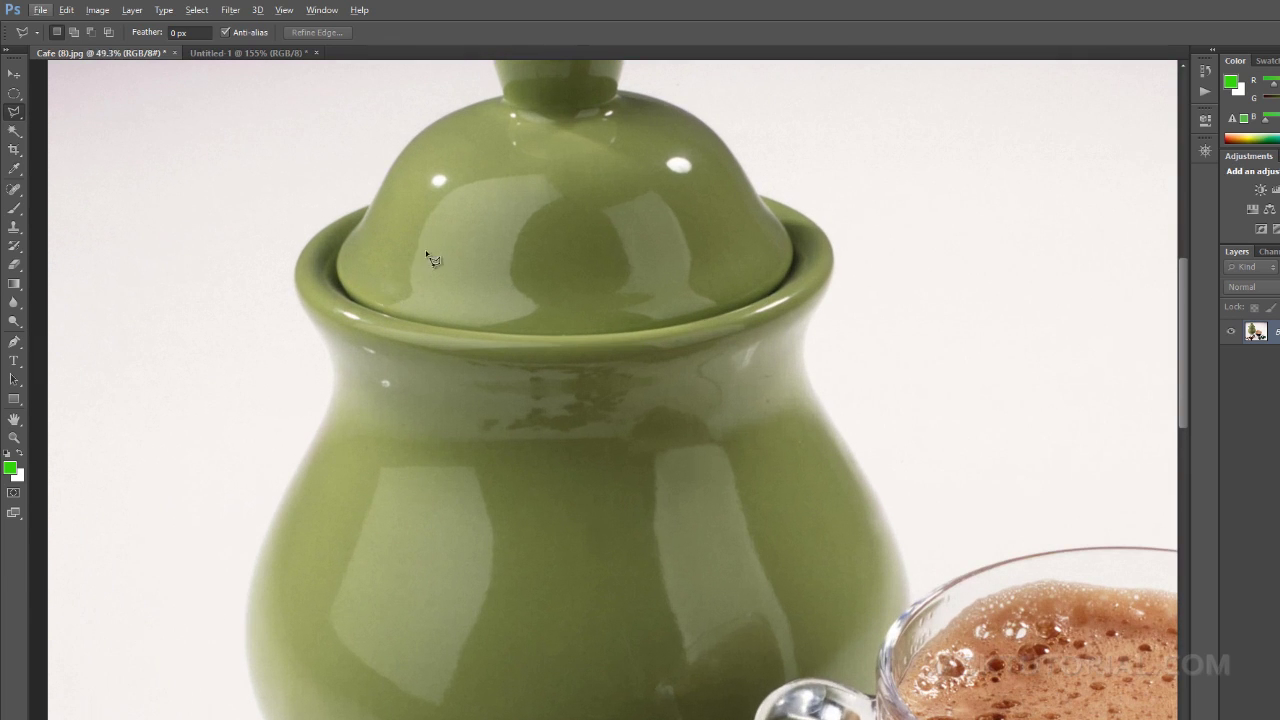
left_click_drag(430, 240, 432, 353)
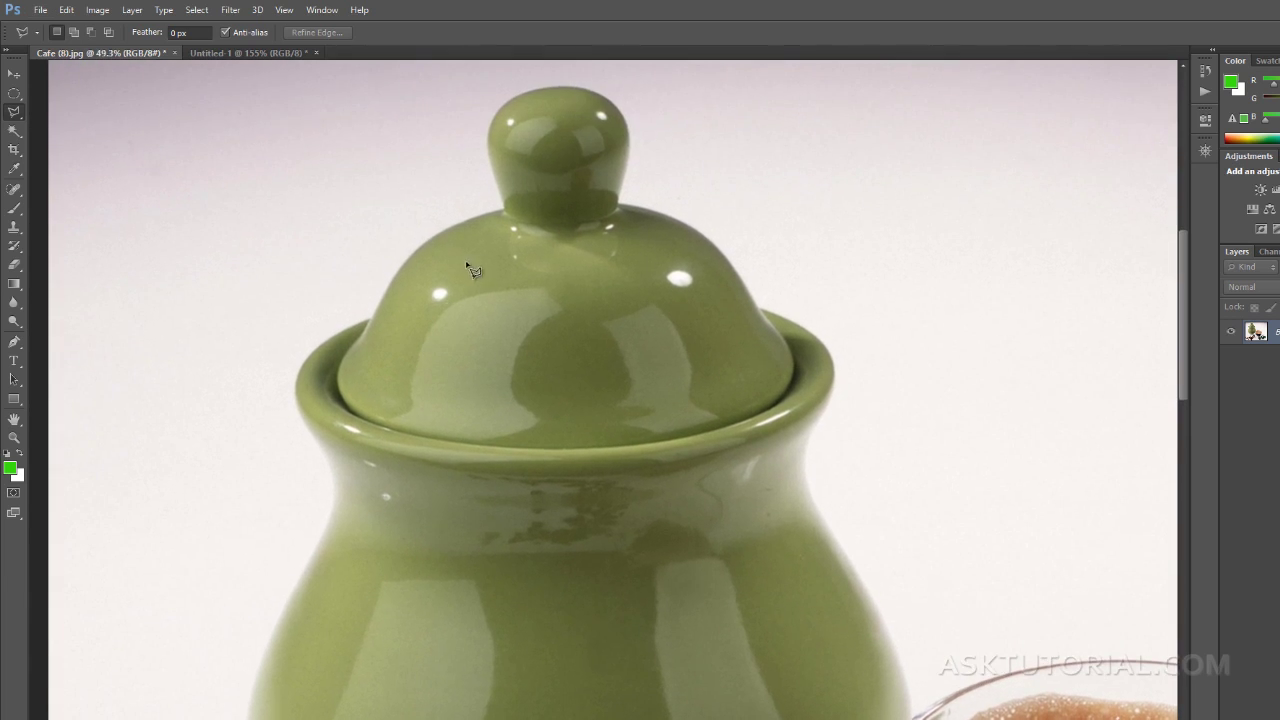
left_click(504, 211)
left_click(441, 236)
left_click(413, 255)
left_click(371, 321)
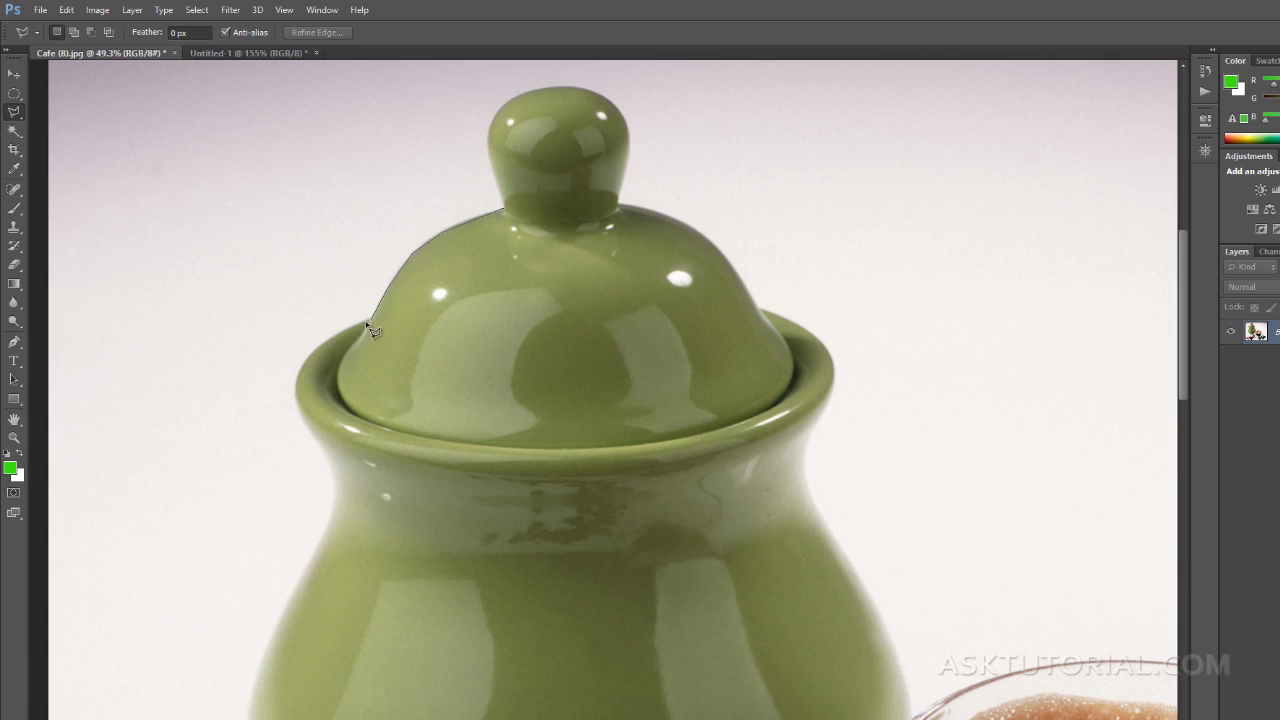
left_click(309, 361)
left_click(298, 396)
left_click(312, 420)
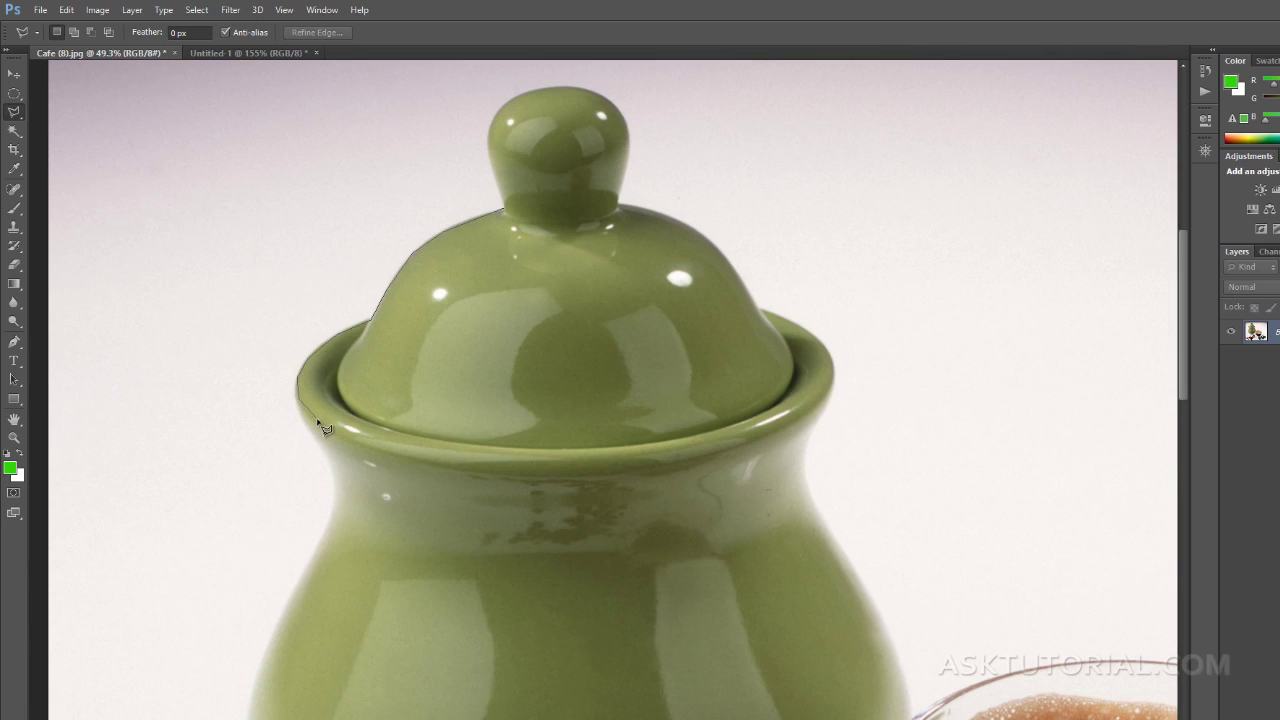
left_click(381, 457)
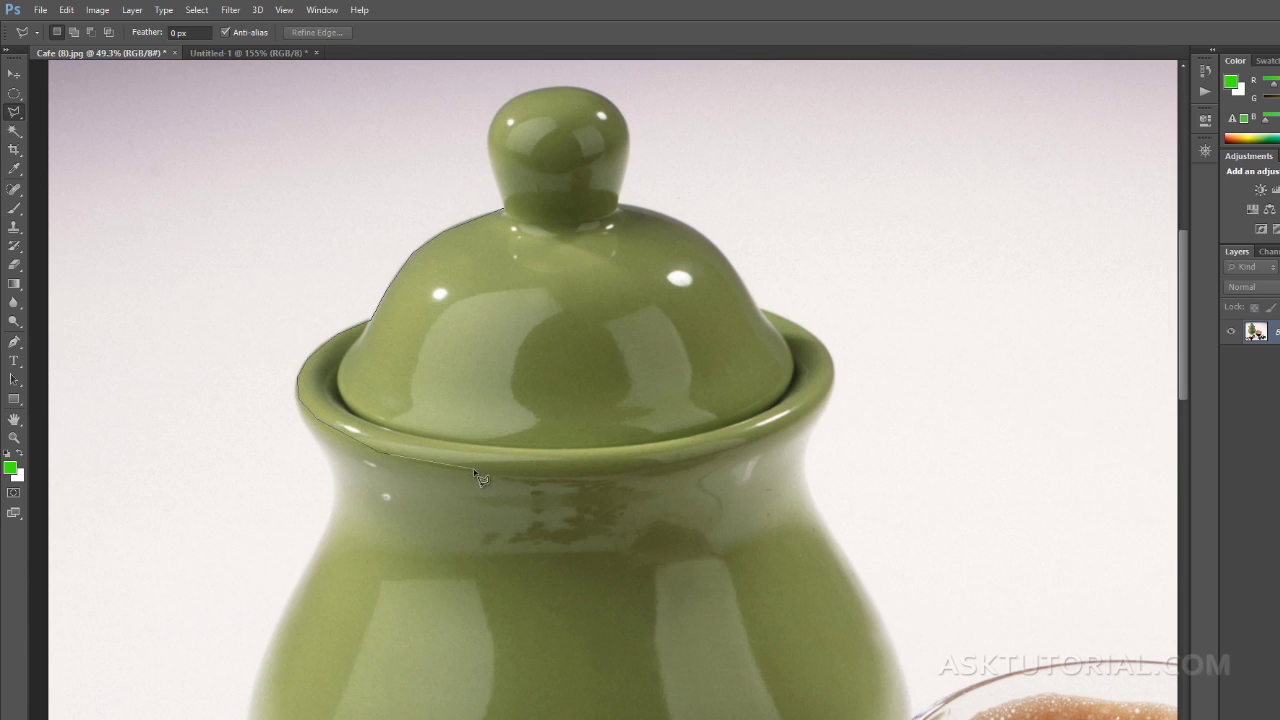
Continue the straight-edged outline across the rim front and up the lid's right side
left_click(604, 479)
left_click(803, 421)
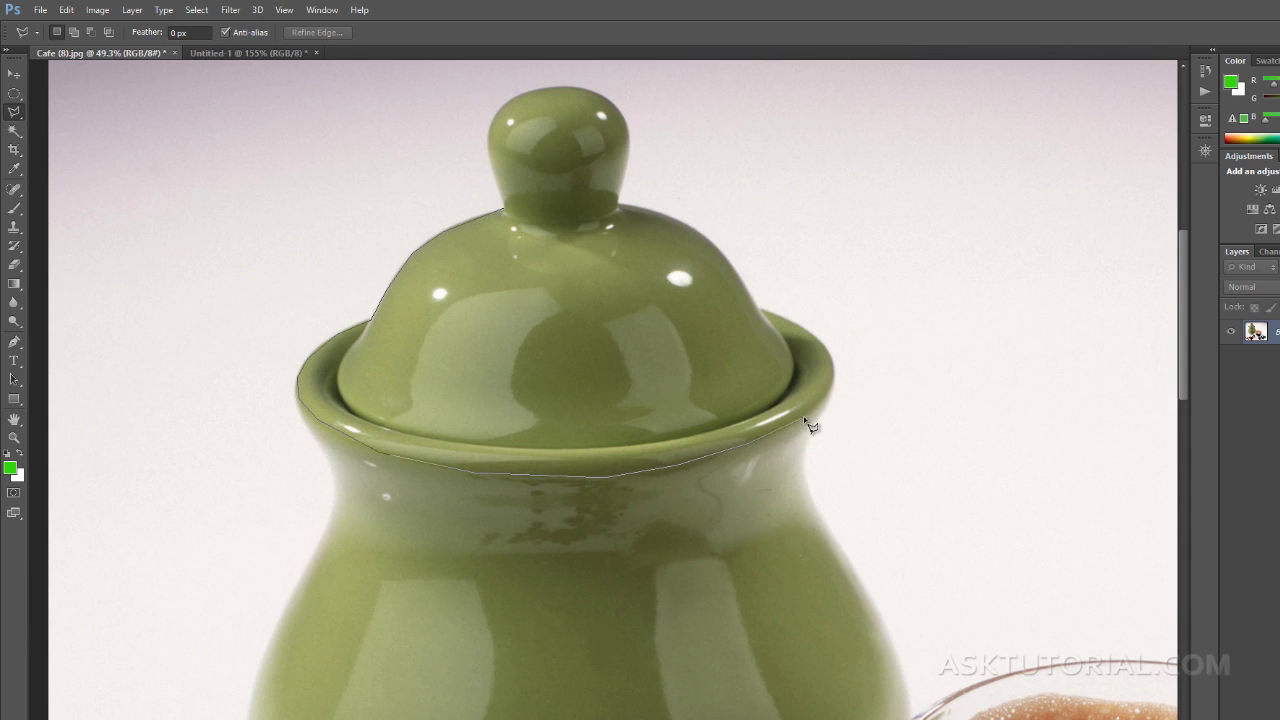
left_click(836, 366)
left_click(817, 340)
left_click(759, 312)
left_click(720, 247)
left_click(688, 230)
left_click(620, 207)
left_click(628, 134)
Trace around the knob top and down its left edge, closing the lid outline
left_click(478, 153)
left_click(580, 88)
left_click(521, 93)
left_click(489, 128)
left_click(490, 157)
left_click(500, 190)
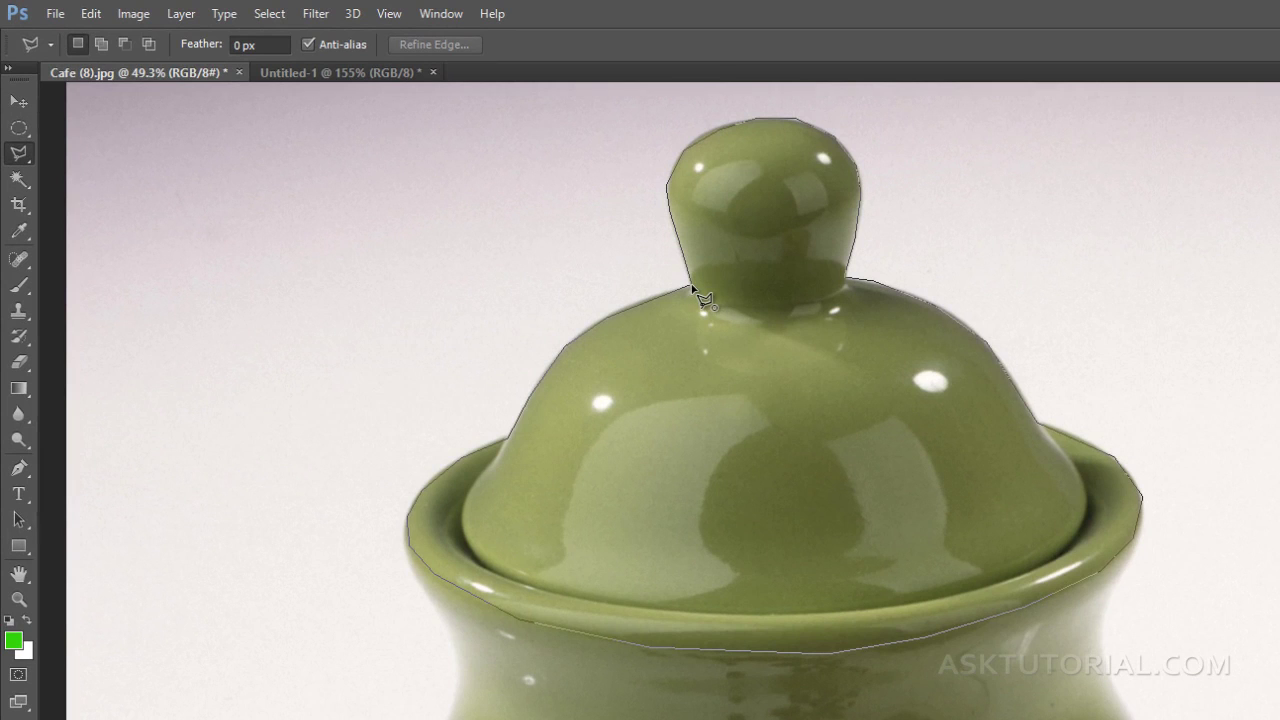
left_click(703, 301)
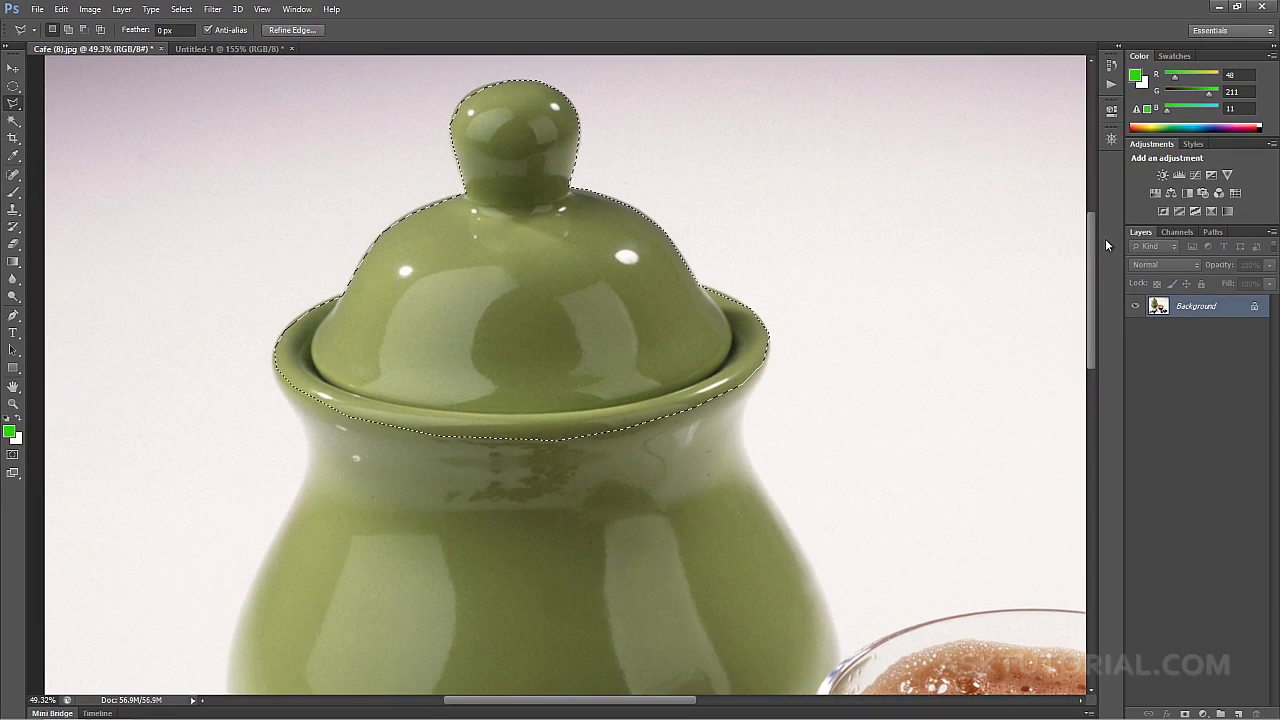
left_click(1186, 193)
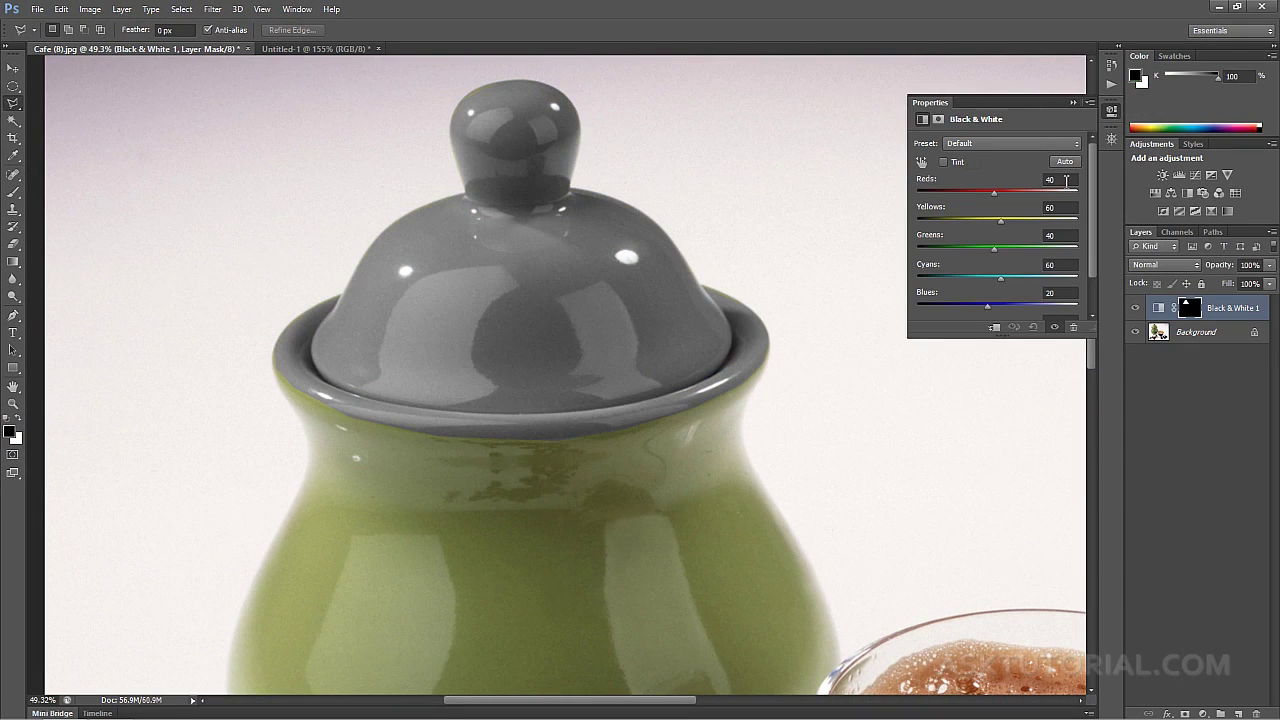
left_click(1145, 424)
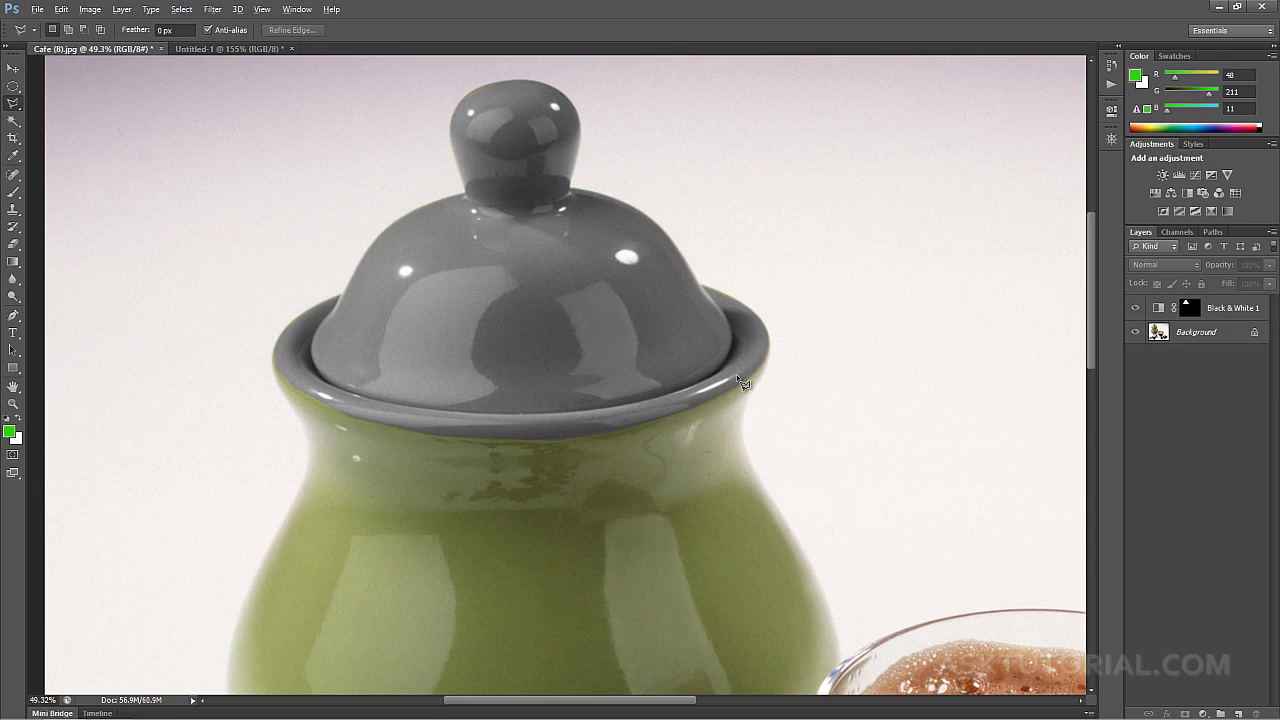
scroll(737, 375, "down", 2)
left_click_drag(676, 385, 503, 318)
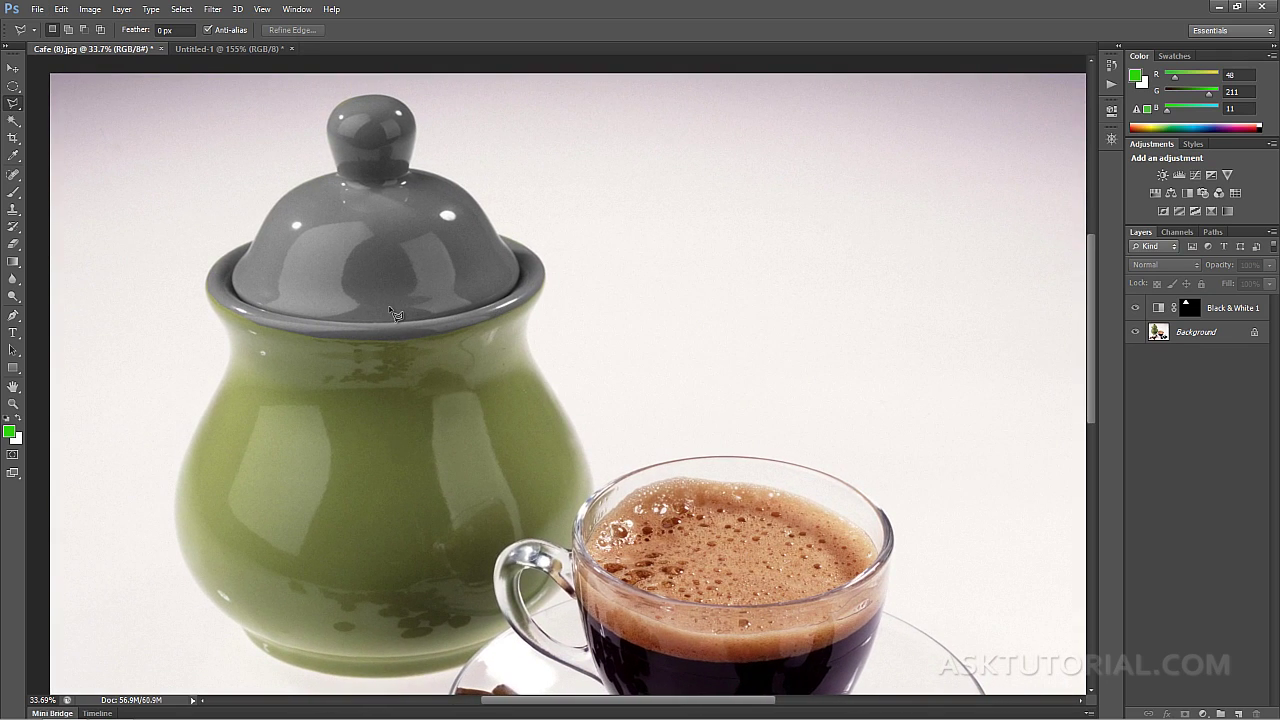
left_click(1111, 65)
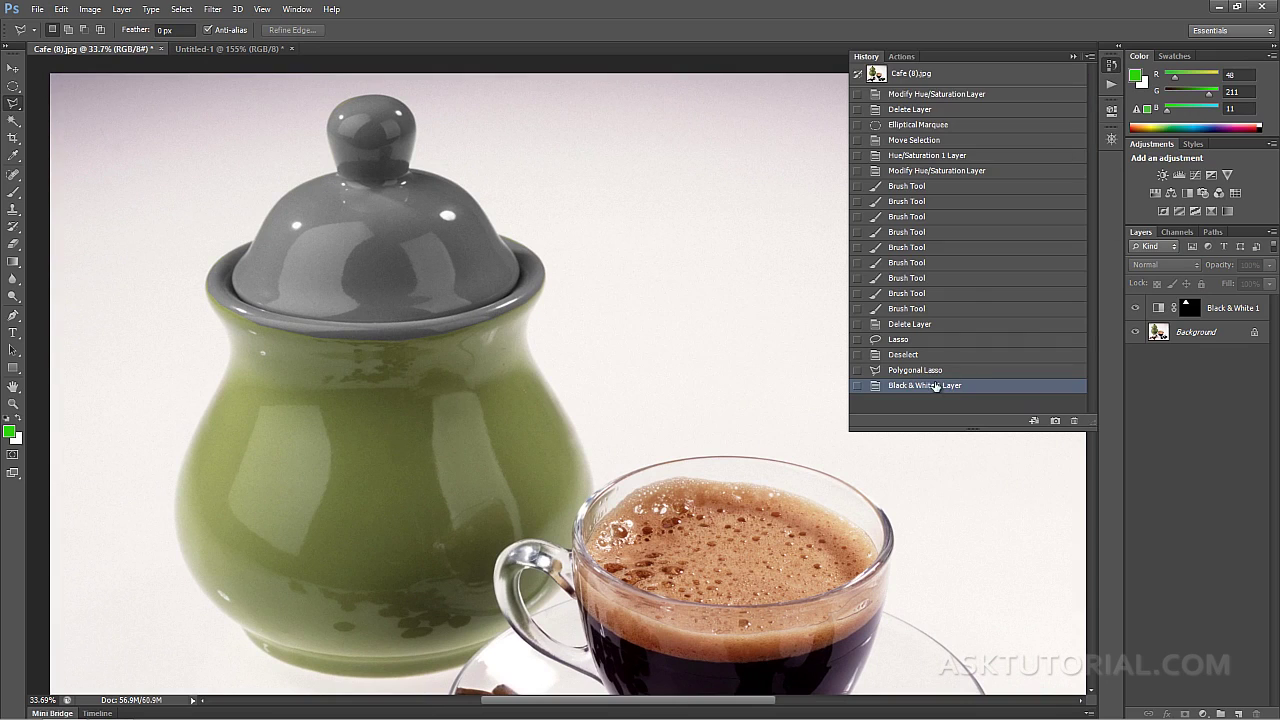
left_click(926, 371)
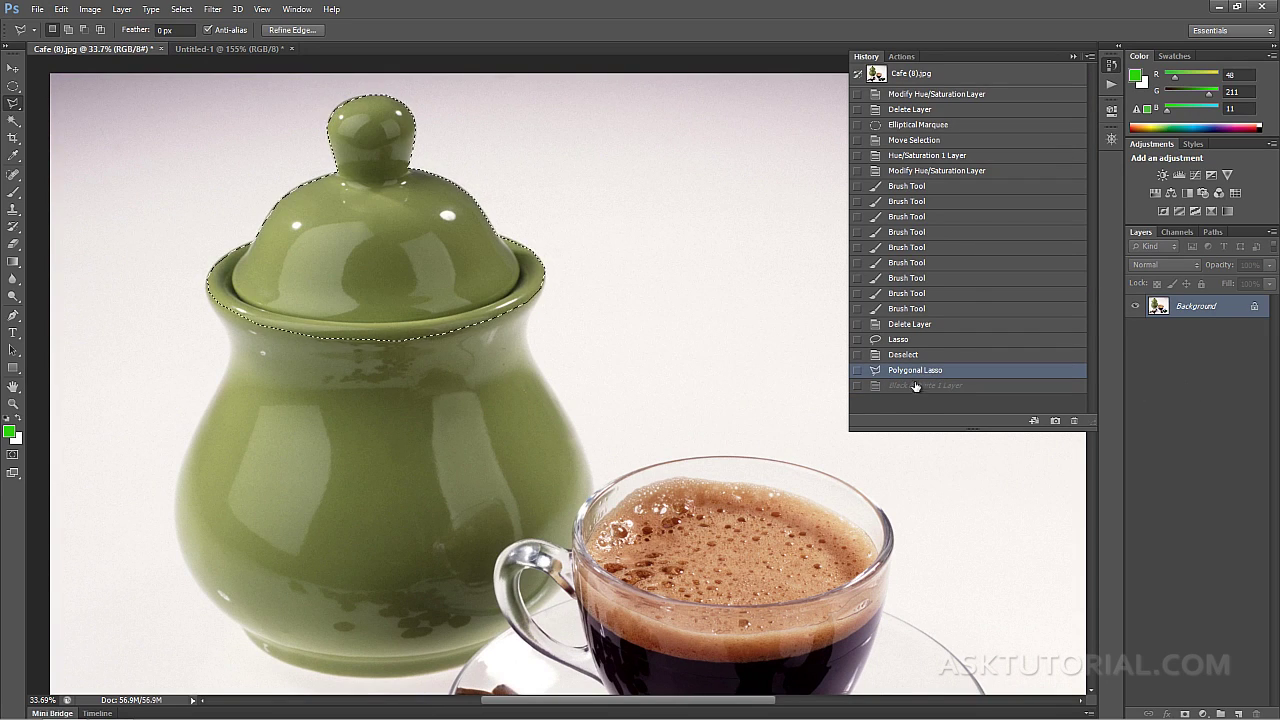
left_click(1161, 386)
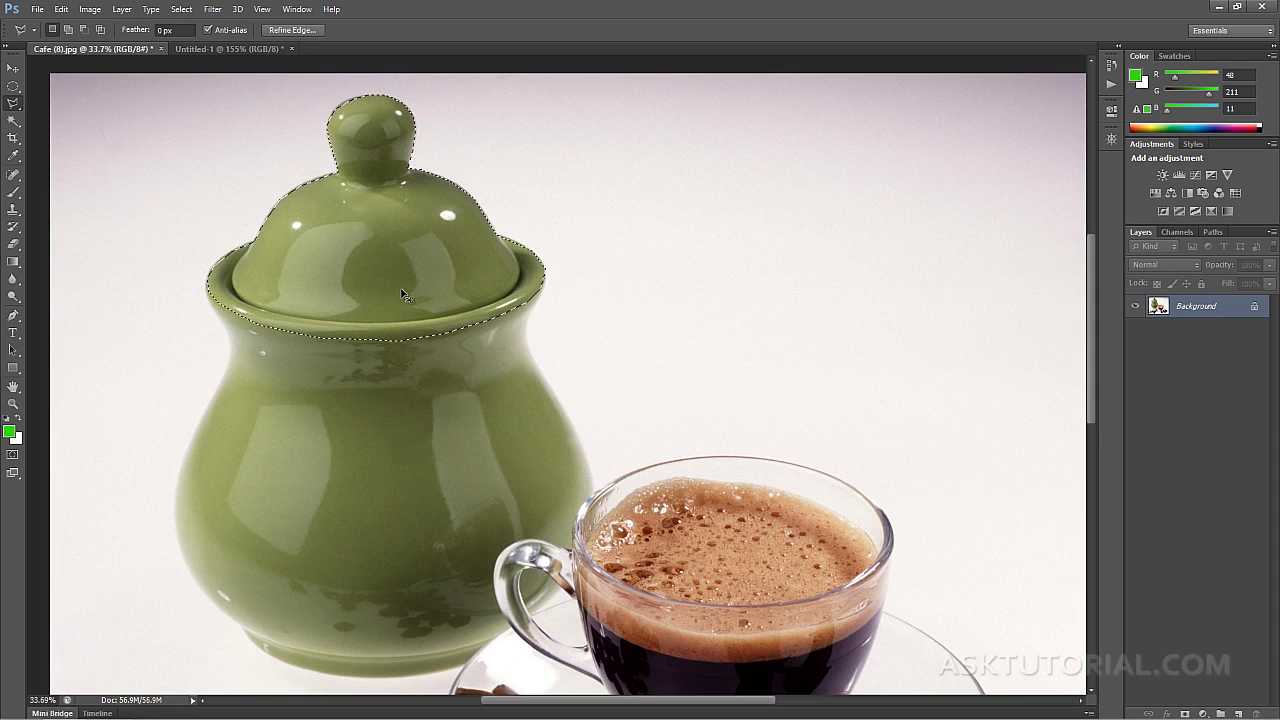
key("ctrl+0")
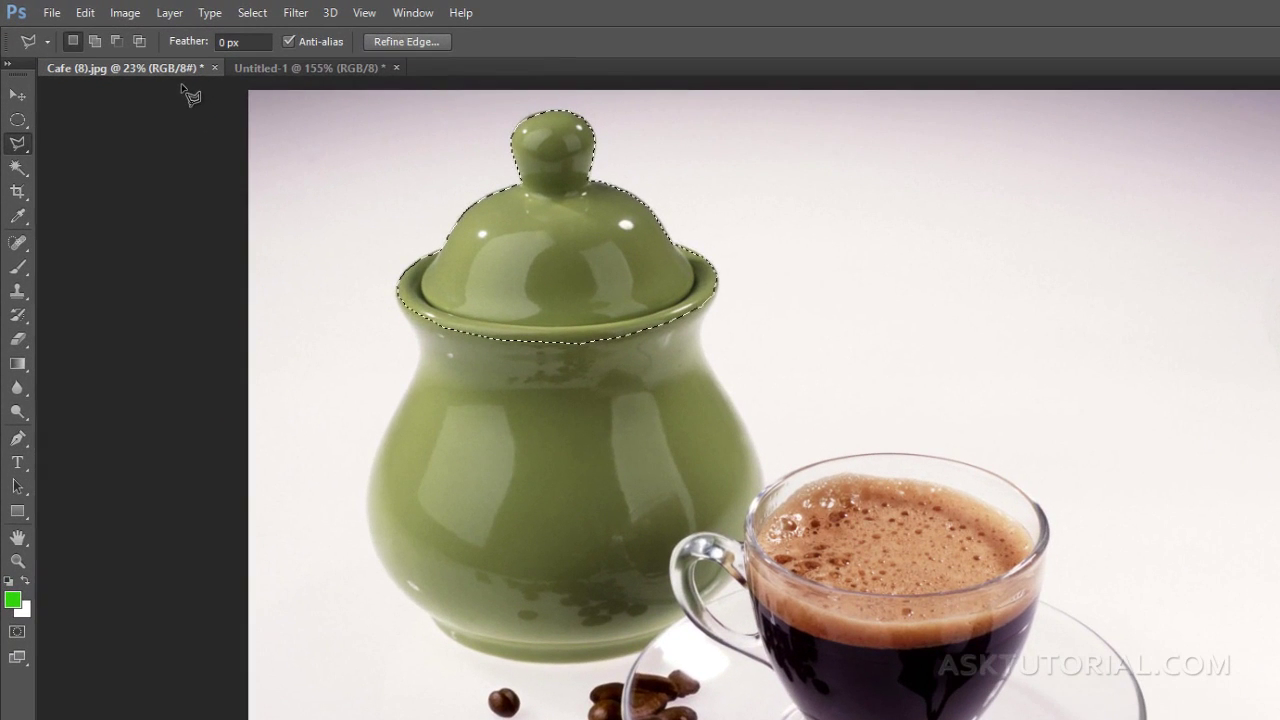
Invert the selection and apply a Black & White adjustment to everything except the lid
left_click(250, 13)
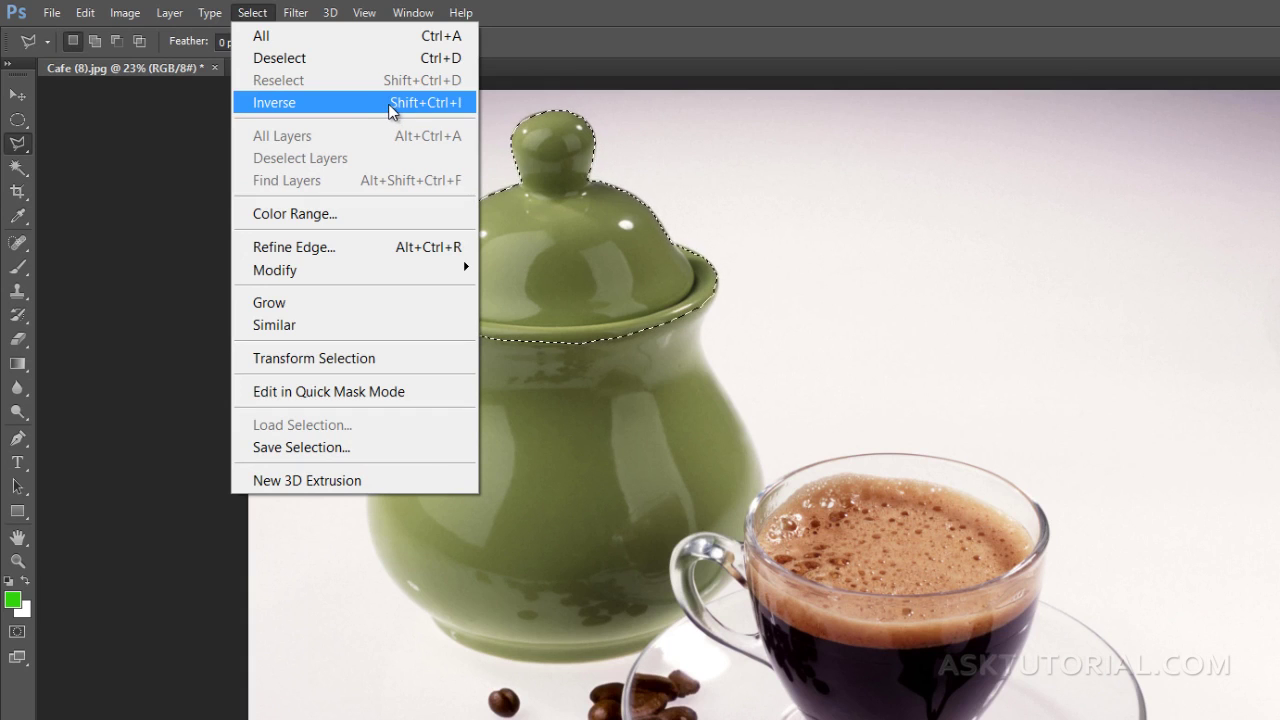
left_click(459, 105)
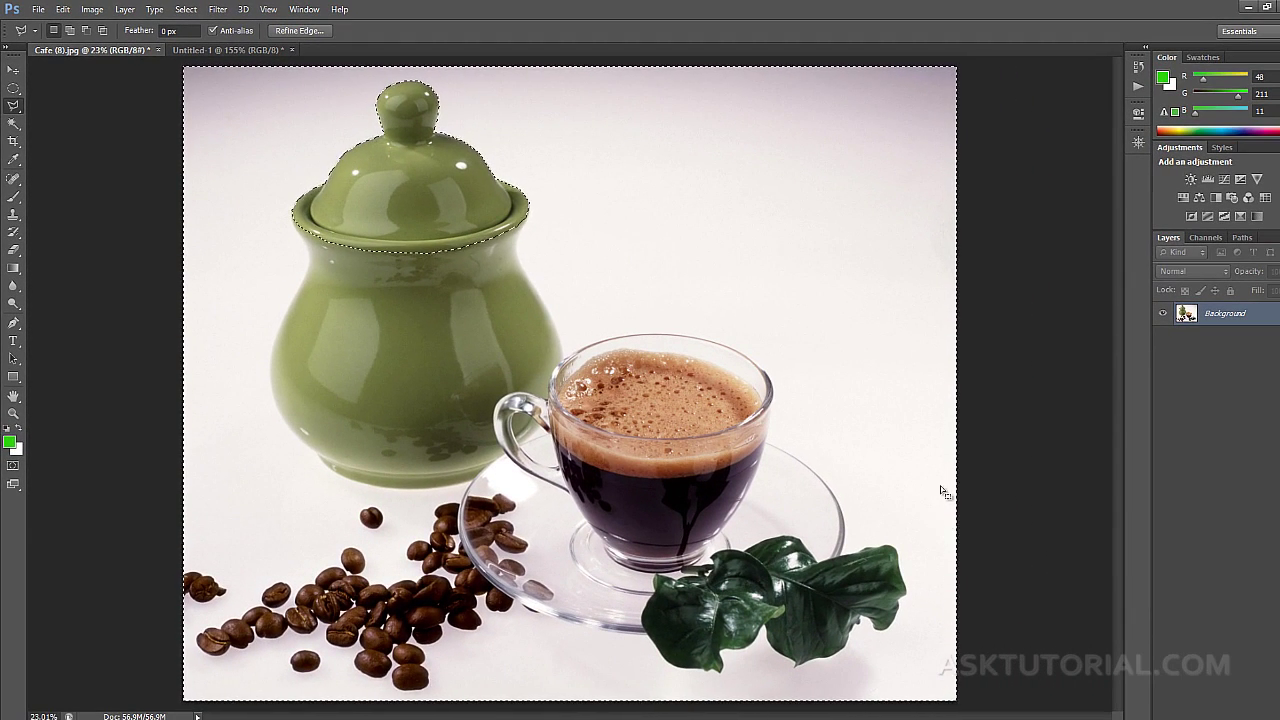
left_click(1216, 198)
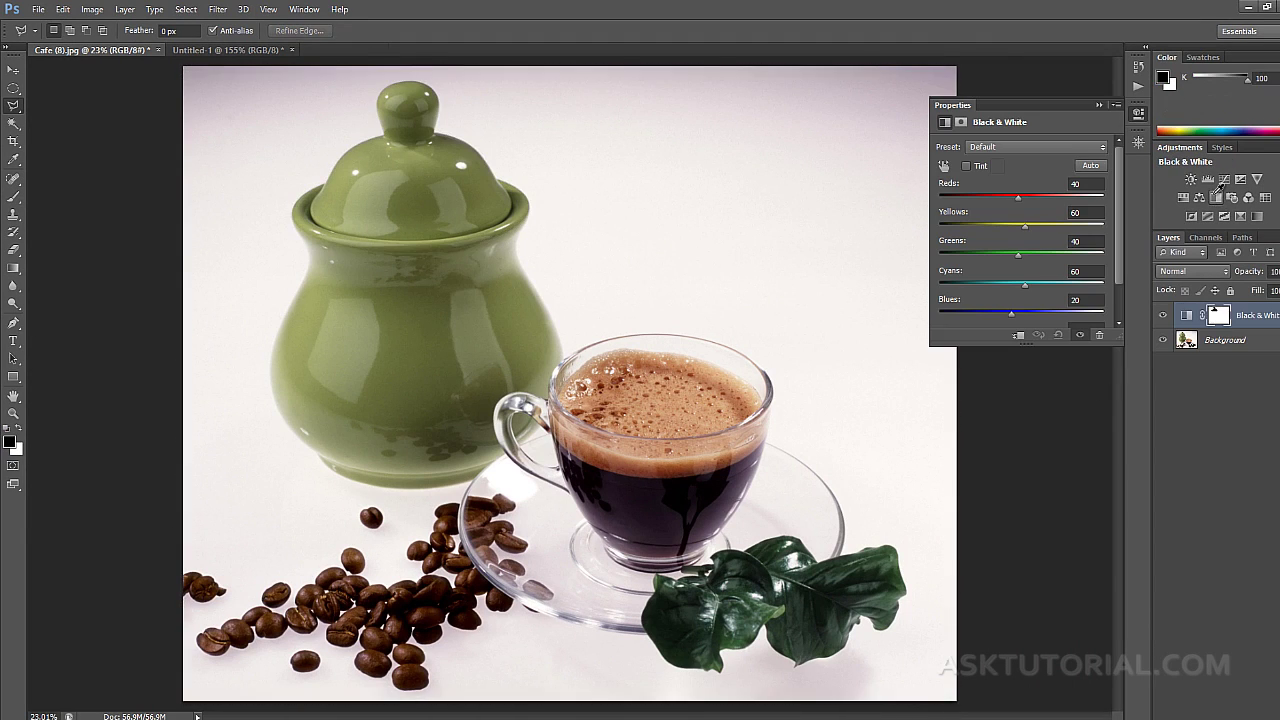
left_click(1198, 373)
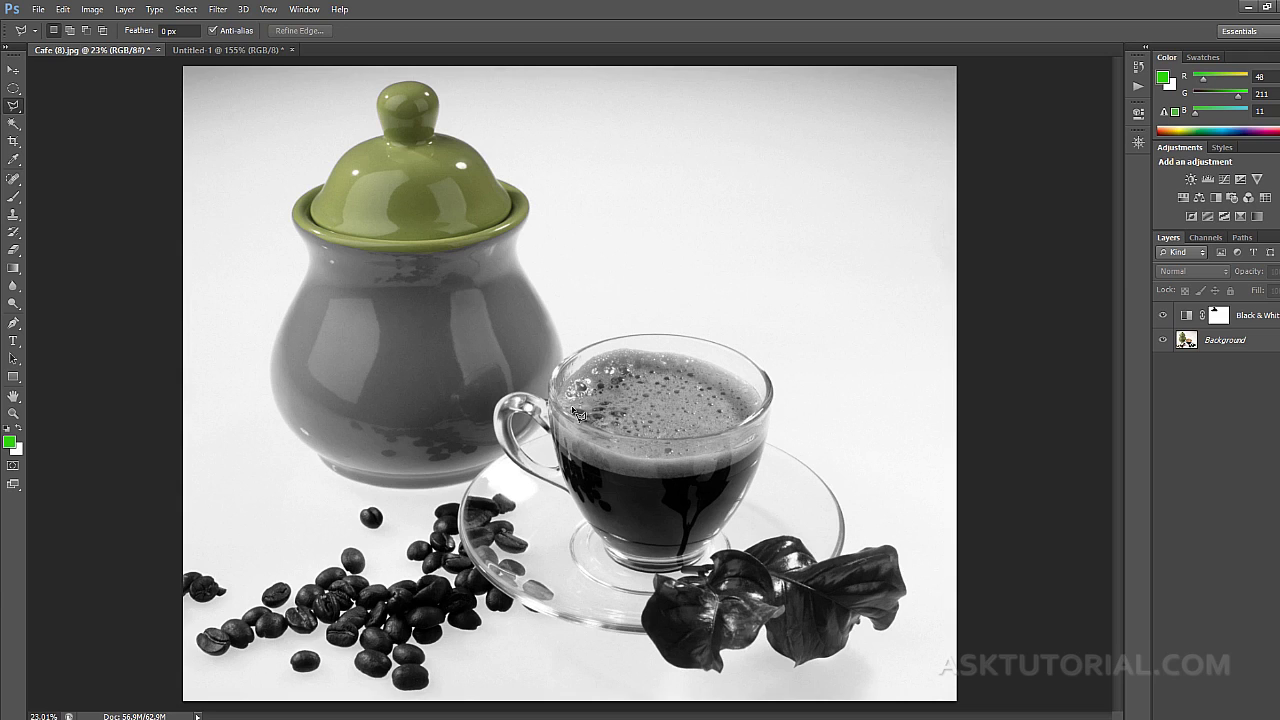
Compare by toggling the Black & White layer's visibility, then delete that adjustment layer
left_click(1163, 316)
left_click(1163, 316)
left_click(1163, 316)
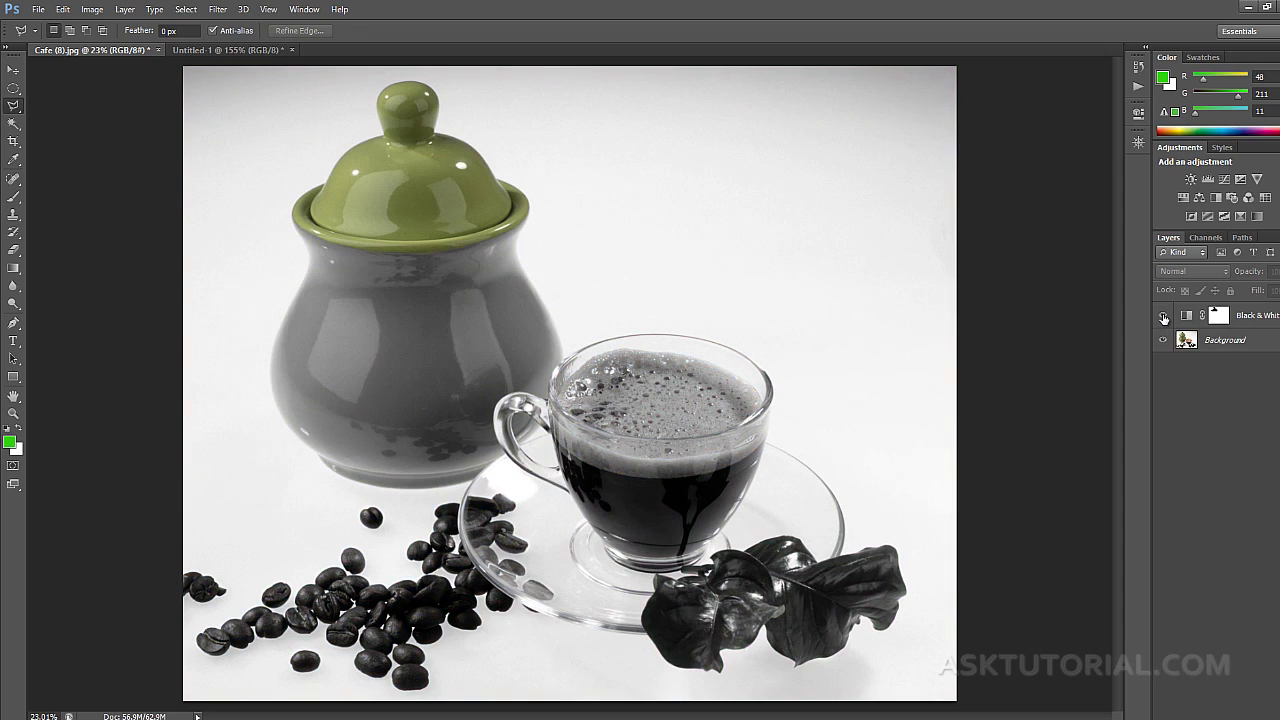
left_click(1263, 319)
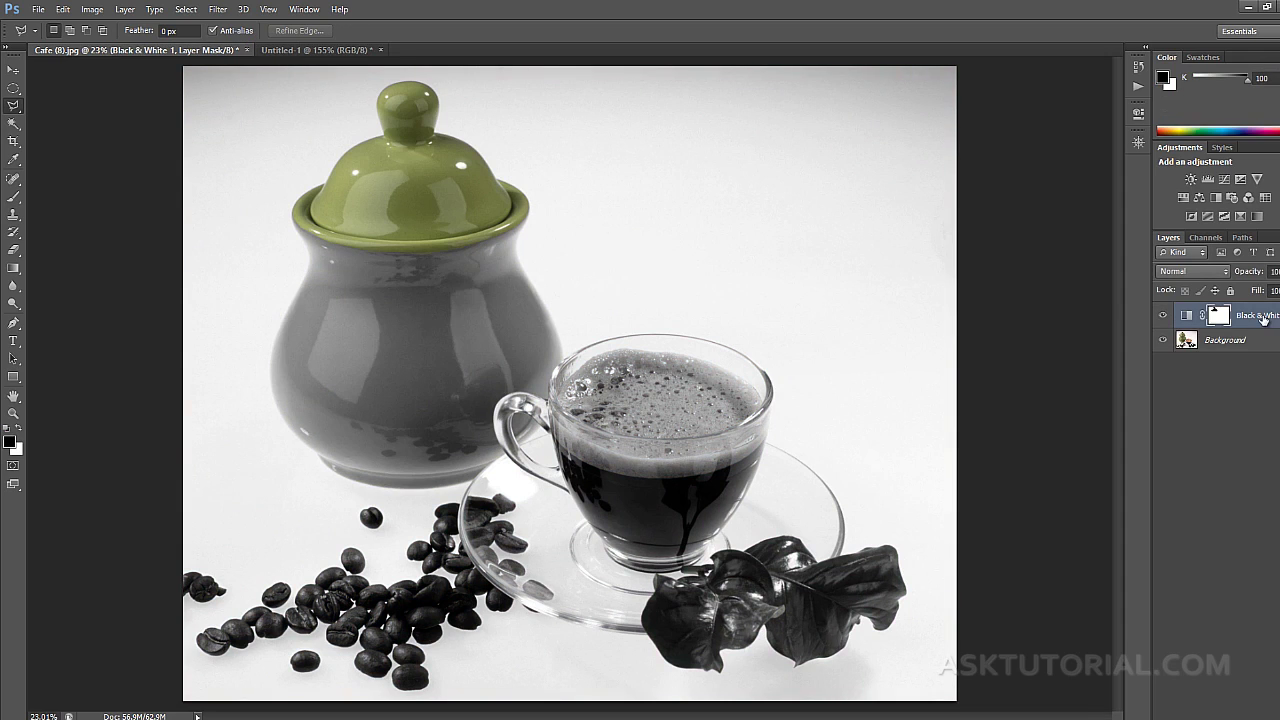
key("Delete")
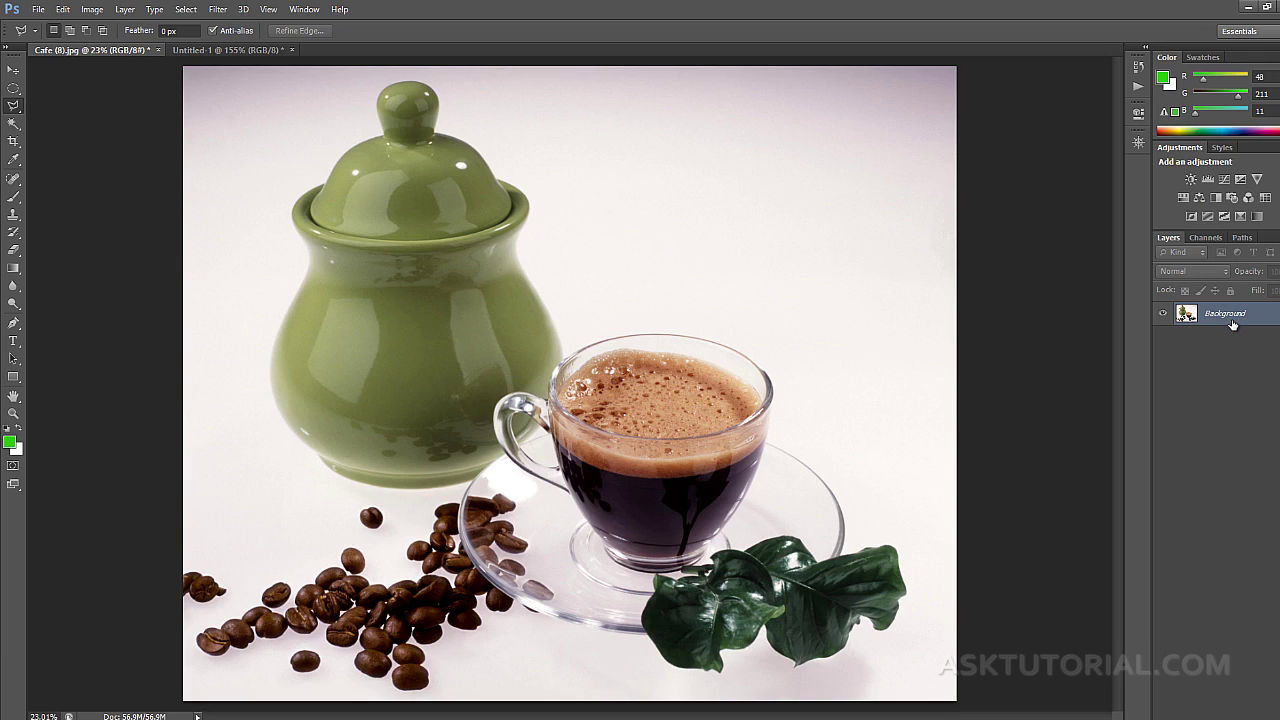
Zoom to the jar's lid and start a Magnetic Lasso trace at its edge
scroll(355, 298, "up", 2)
scroll(355, 298, "up", 2)
scroll(355, 298, "up", 1)
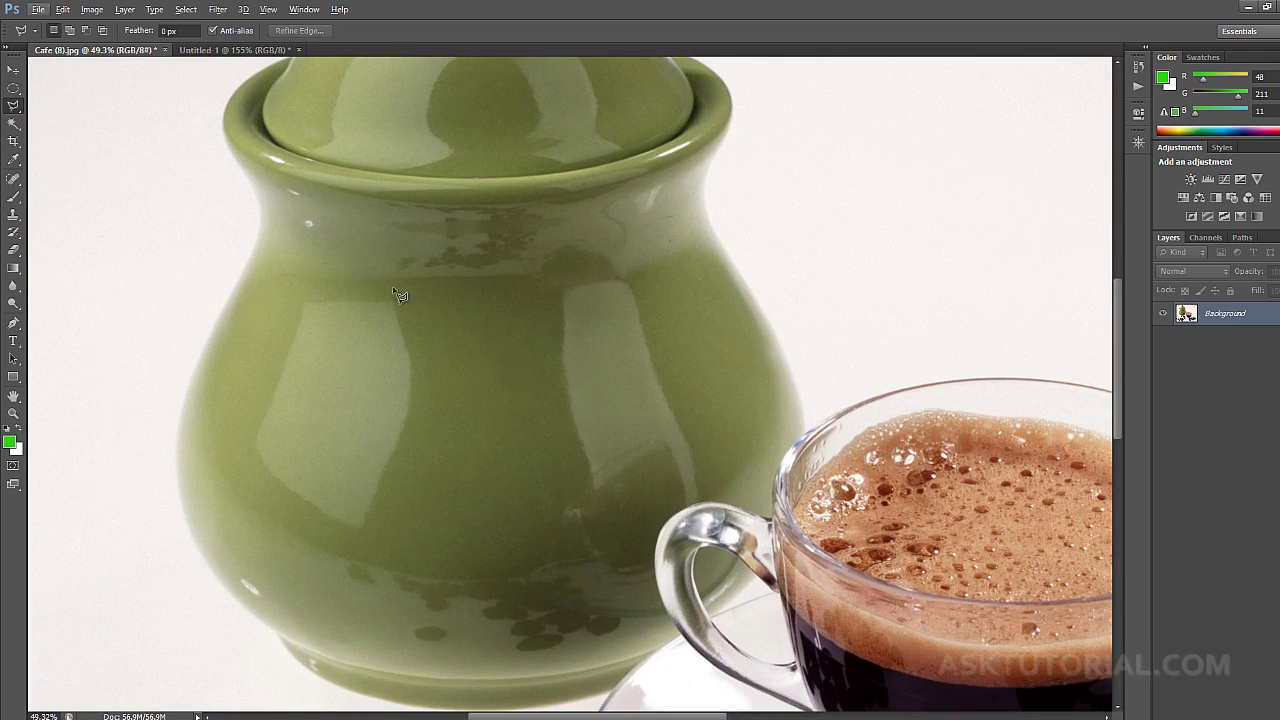
left_click_drag(454, 329, 412, 514)
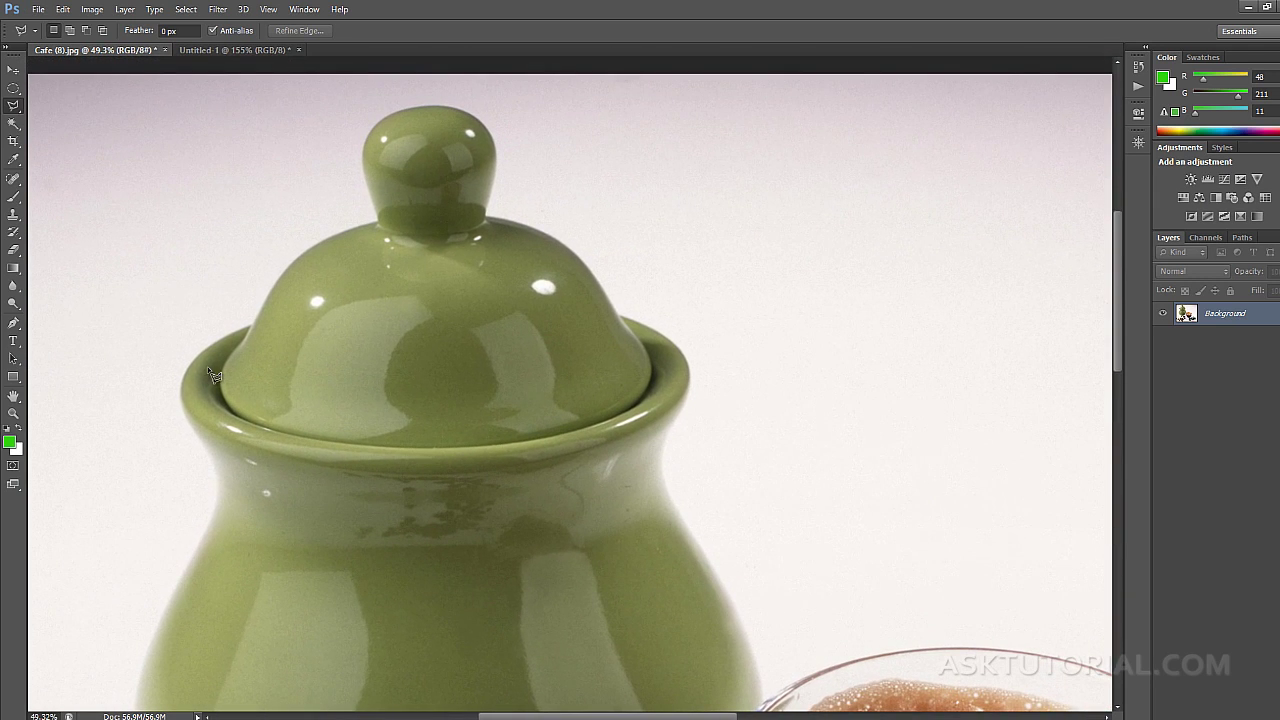
right_click(13, 107)
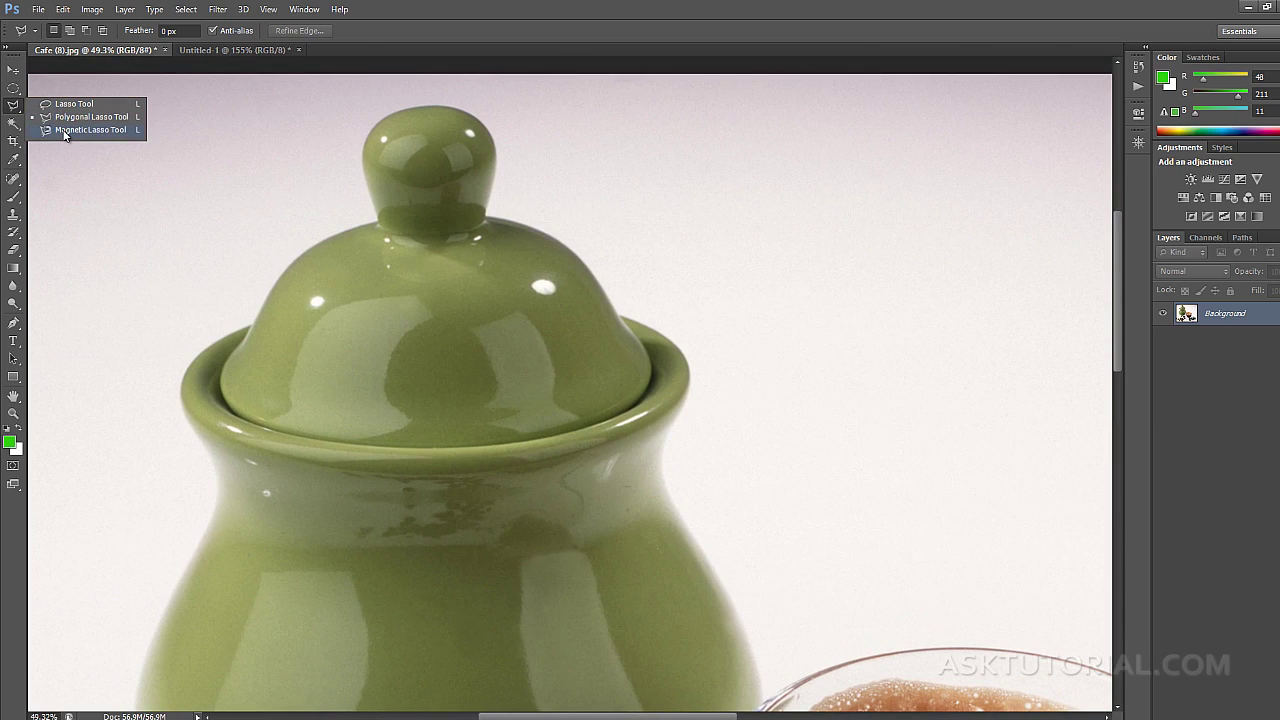
left_click(64, 131)
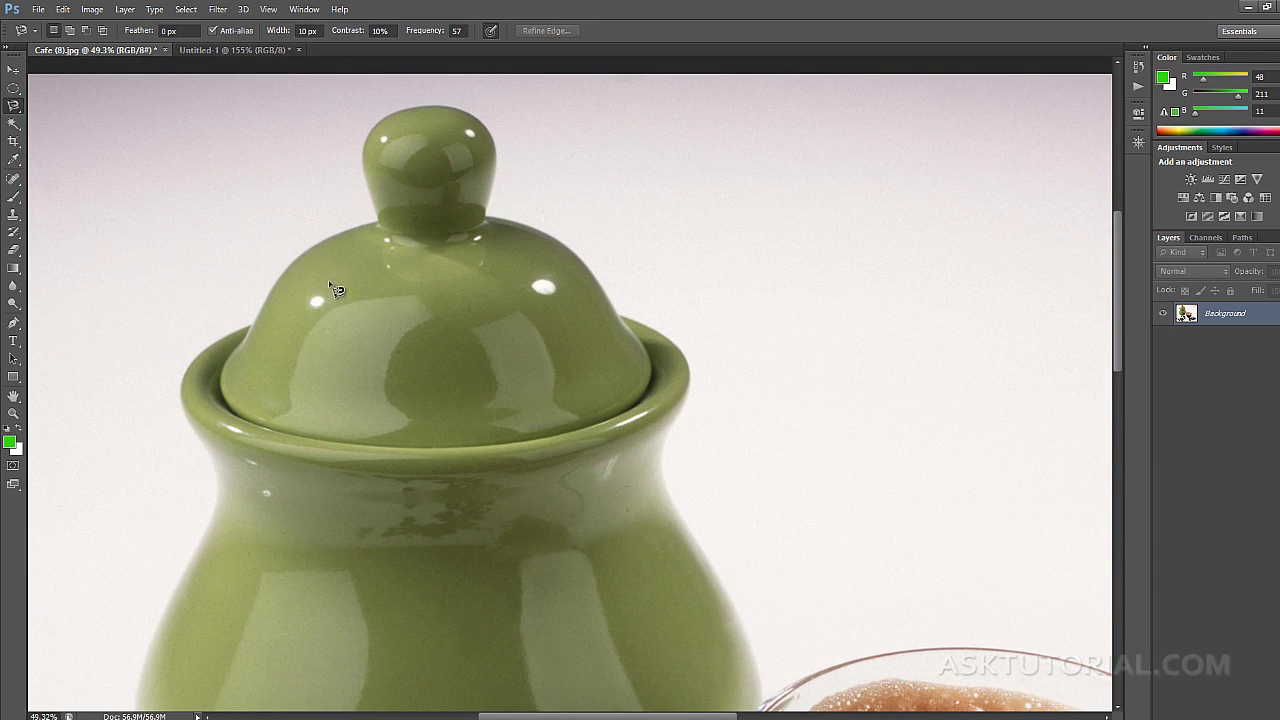
left_click(319, 245)
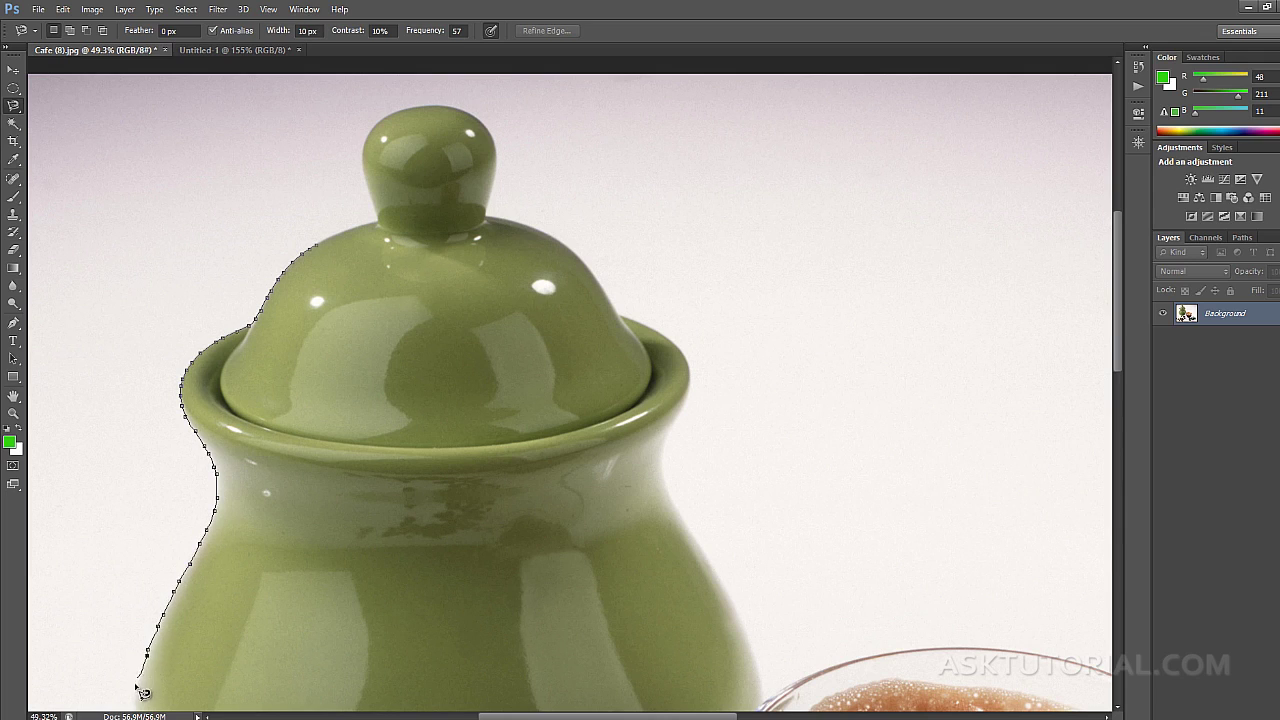
Trace around the jar's lower half, removing misplaced anchors, and close the outline
mouse_move(143, 702)
left_mouse_down()
mouse_move(151, 343)
mouse_move(123, 238)
left_mouse_up()
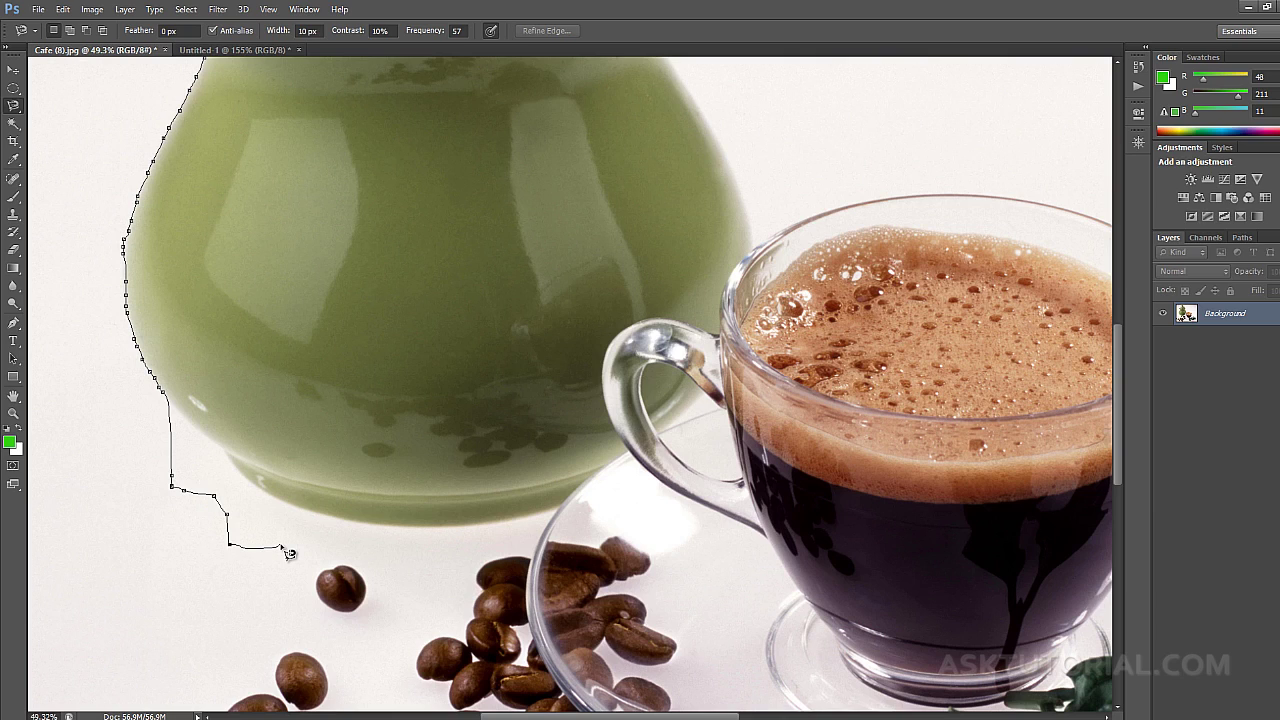
key("Delete")
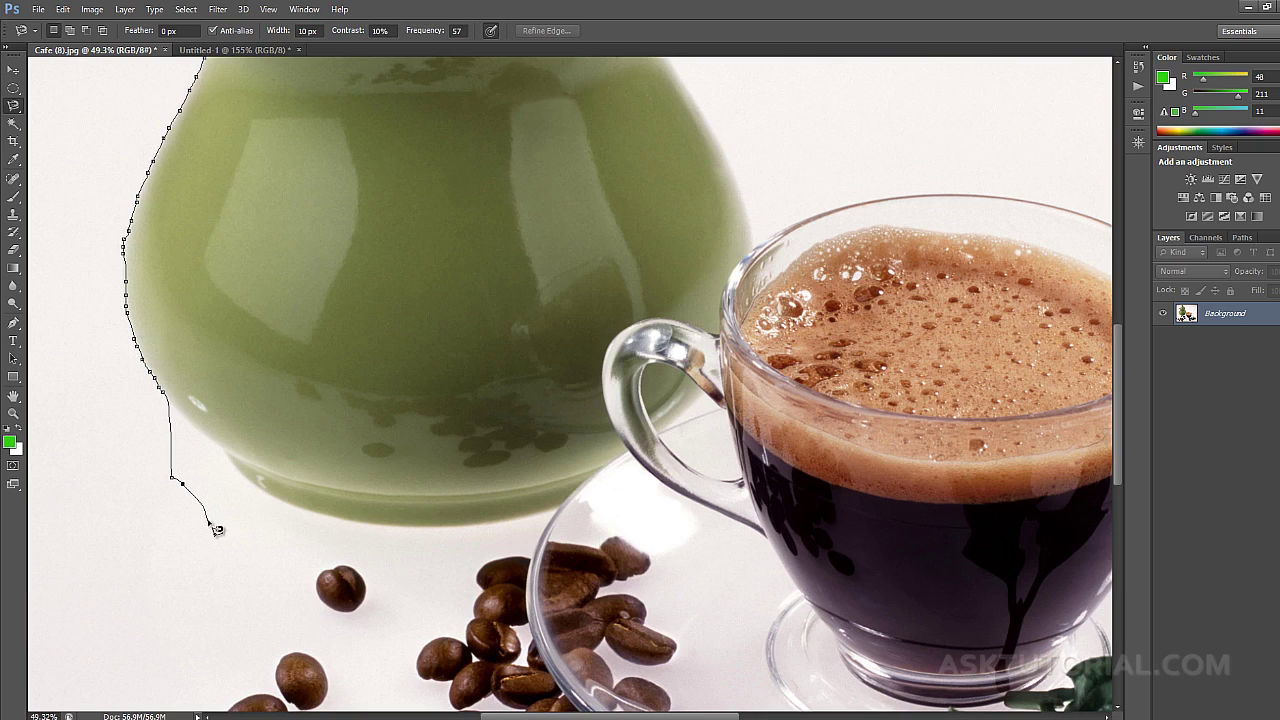
key("BackSpace")
key("BackSpace")
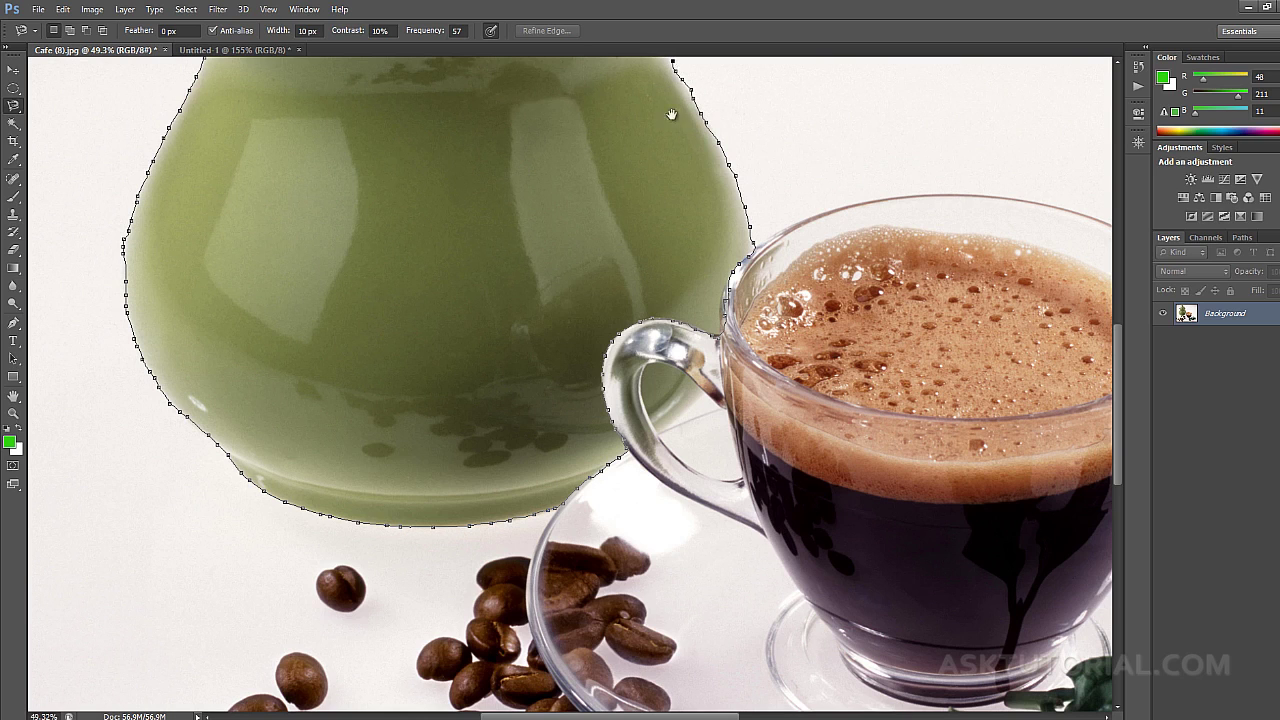
left_click_drag(672, 114, 630, 476)
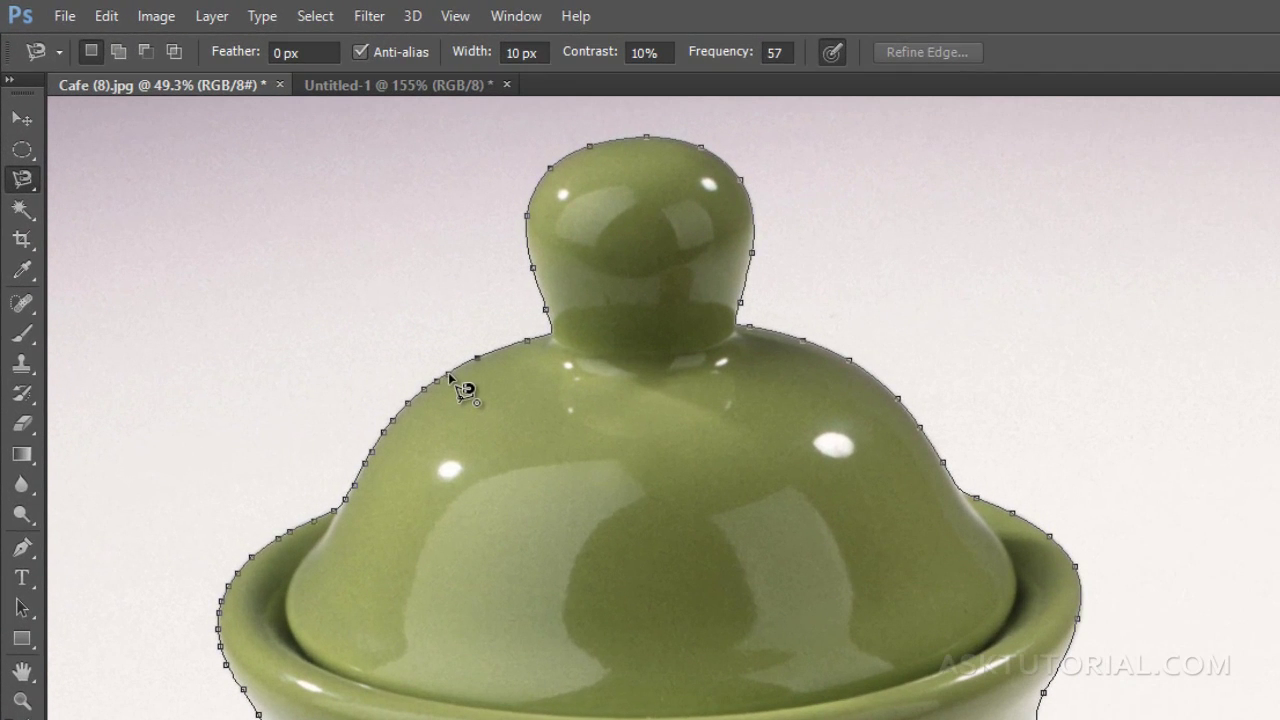
double_click(450, 377)
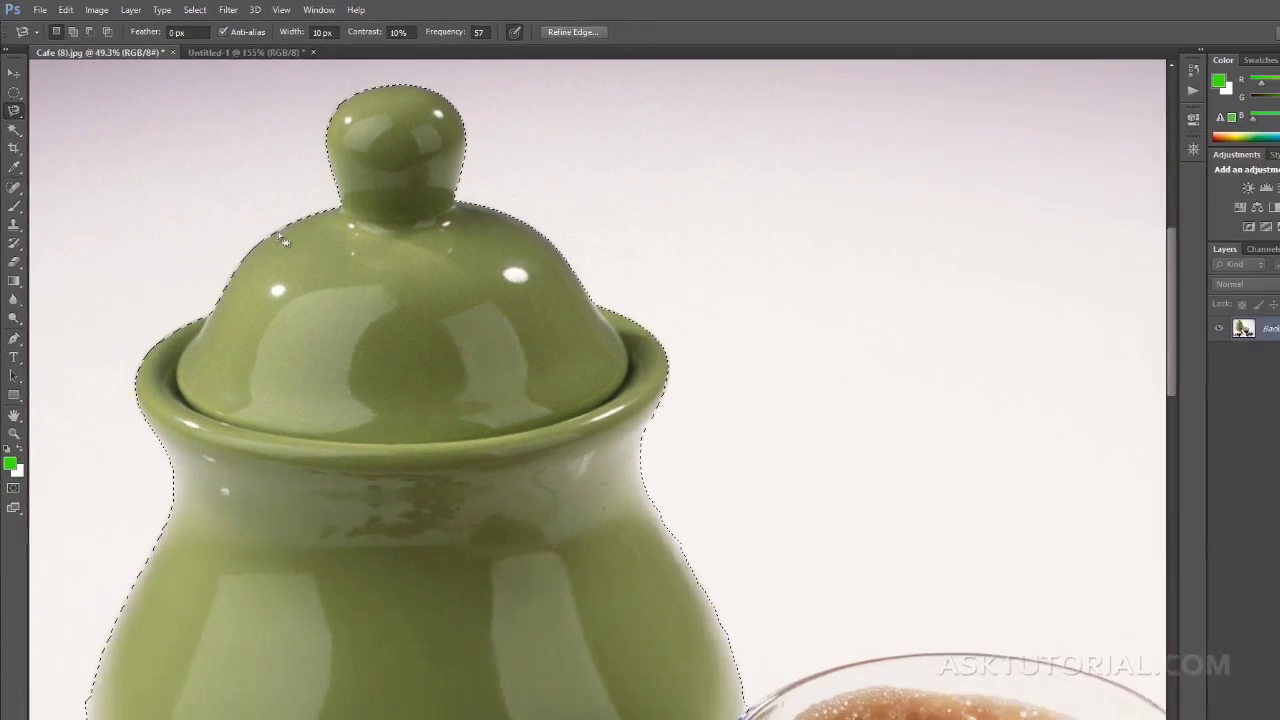
Zoom out to the whole coffee photo and deselect the traced jar outline
scroll(444, 327, "down", 2)
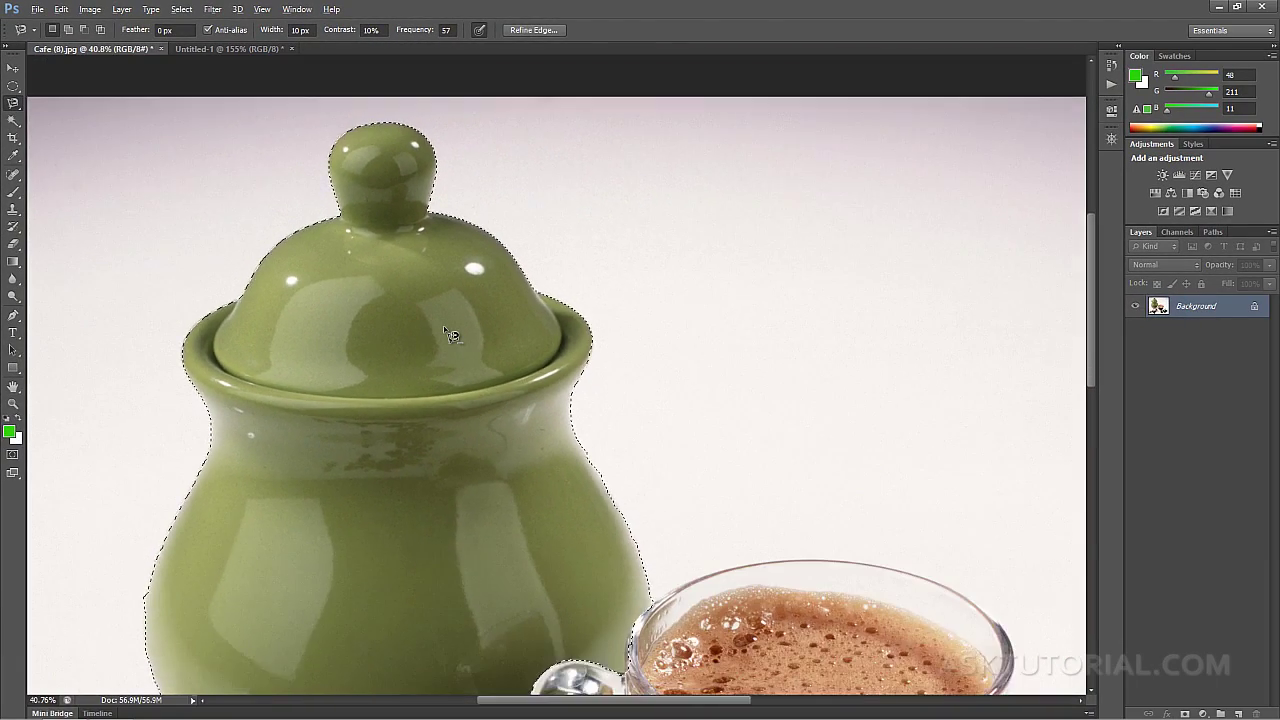
scroll(443, 325, "down", 1)
scroll(443, 325, "down", 1)
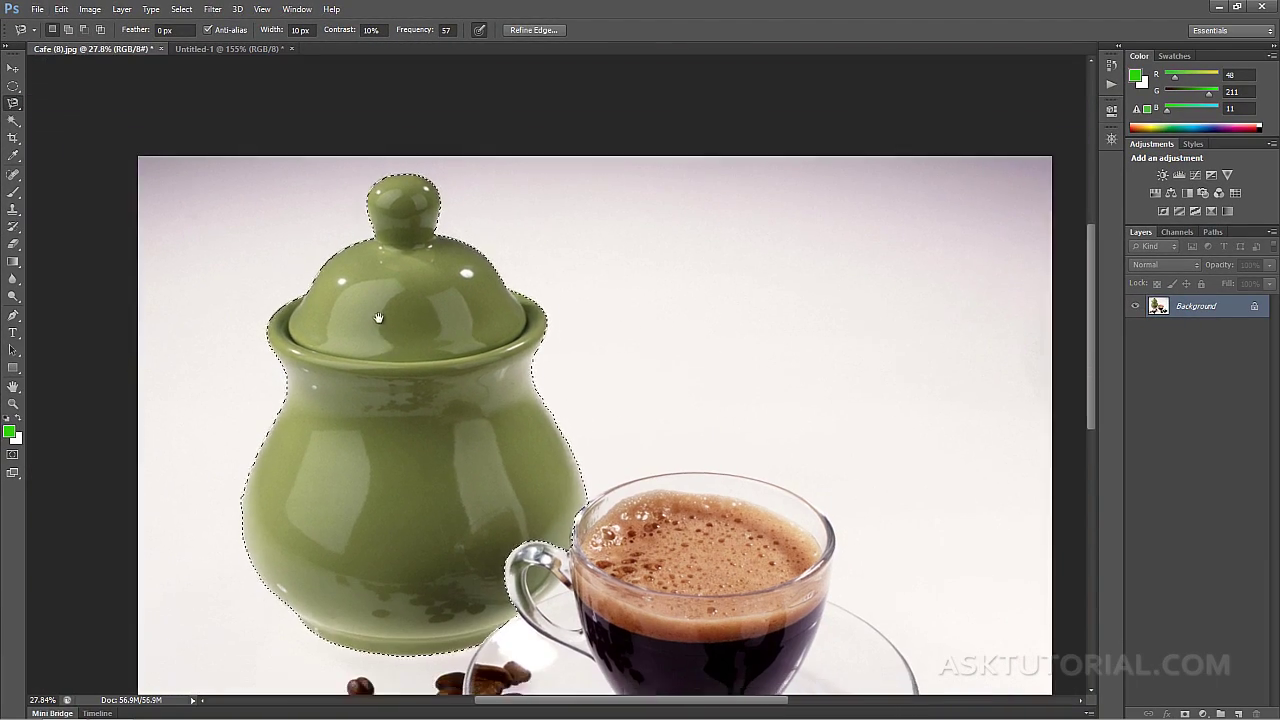
scroll(370, 298, "down", 3)
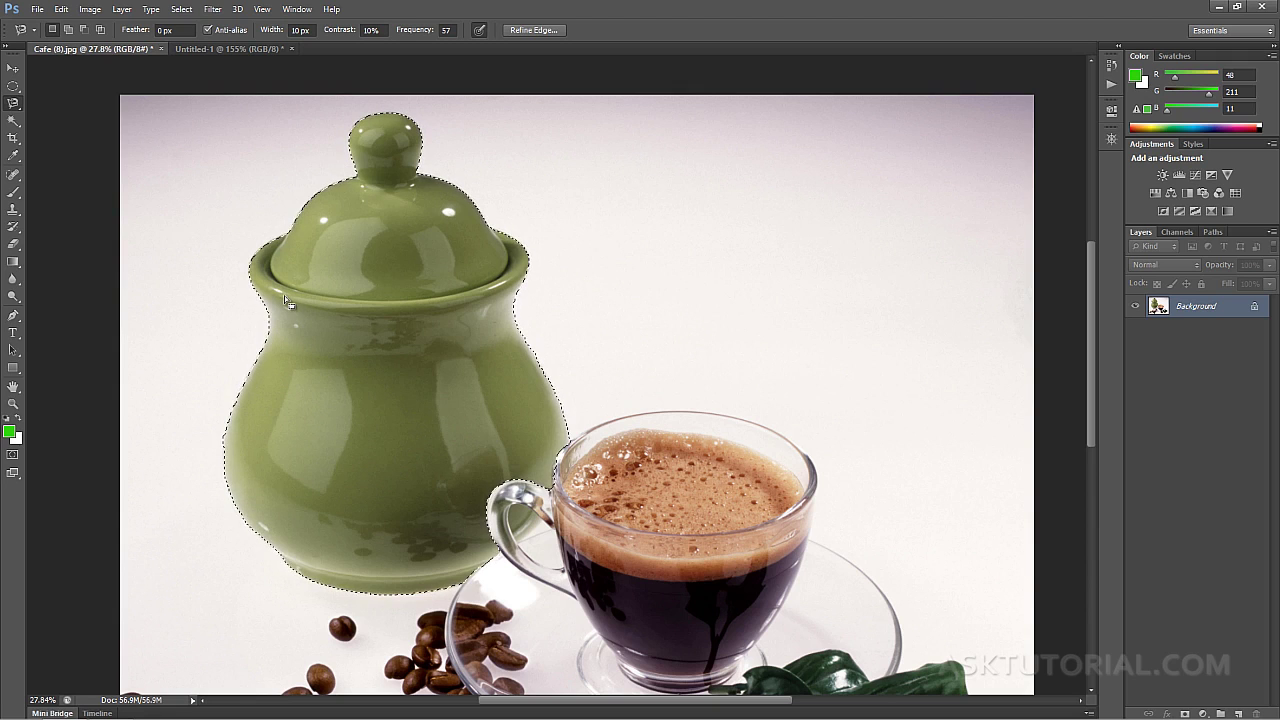
key("ctrl+d")
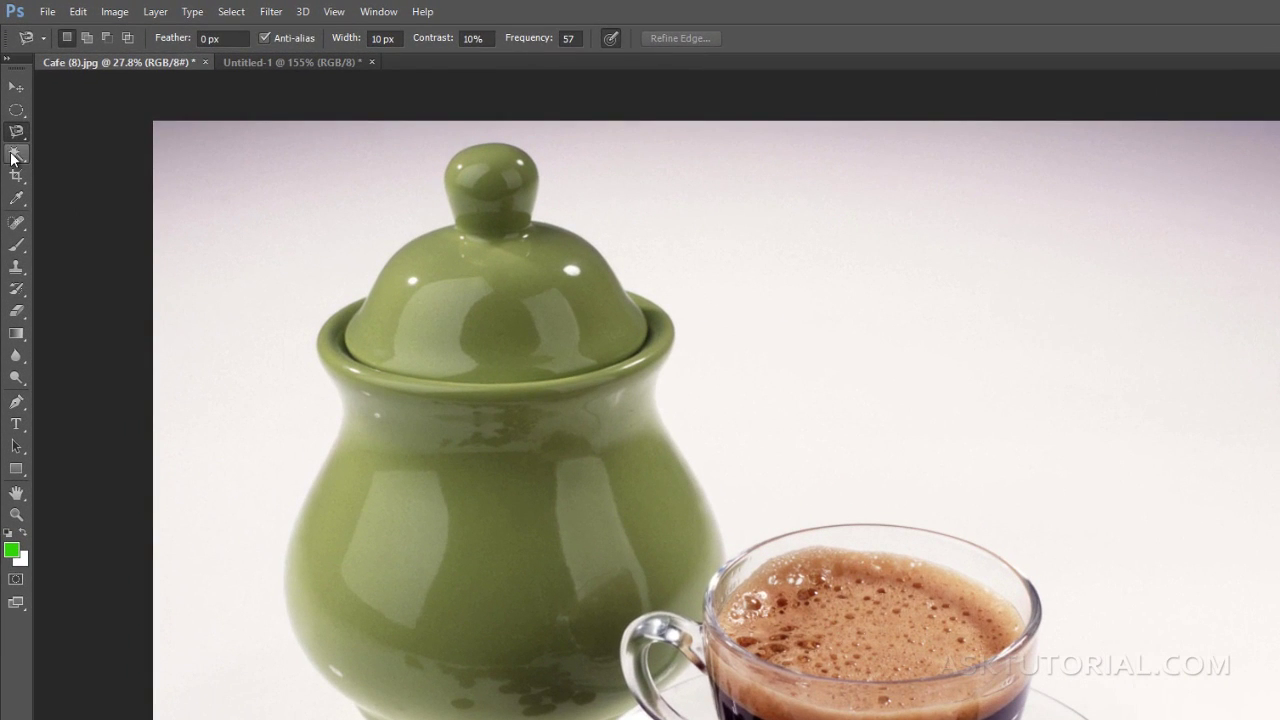
Paint over the green jar's body with the Quick Selection Tool
left_click(14, 155)
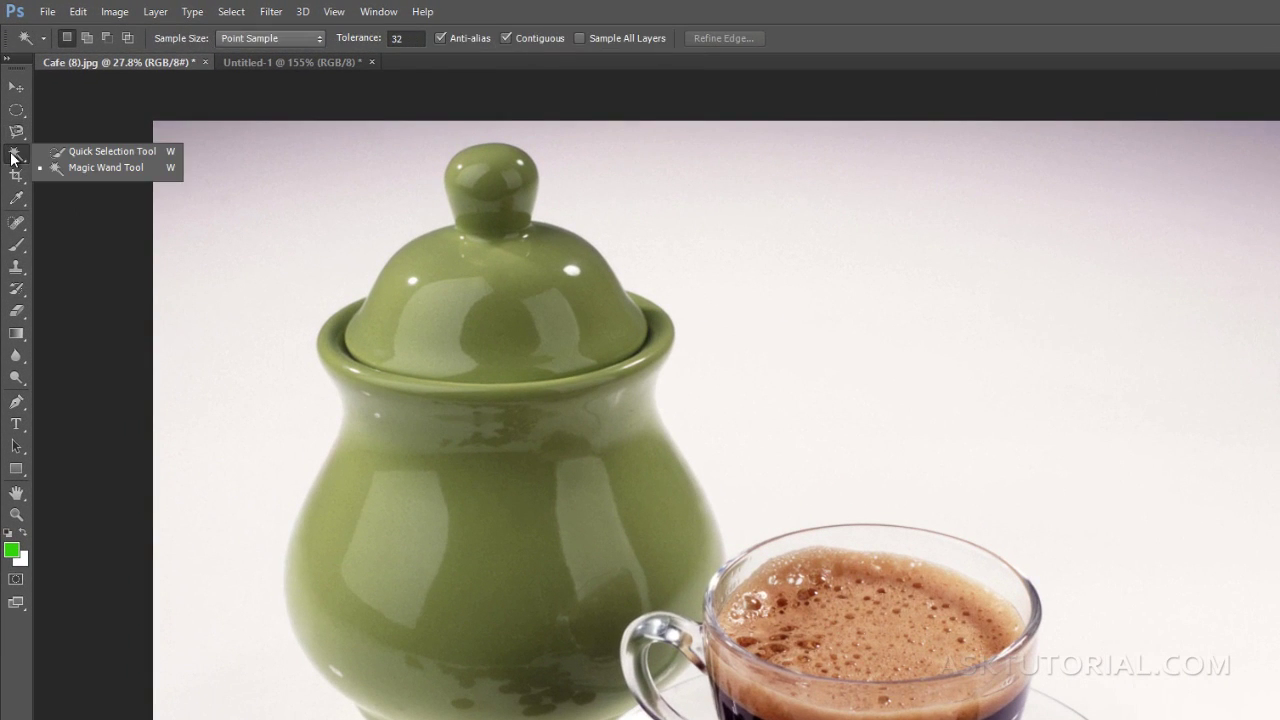
left_click(82, 155)
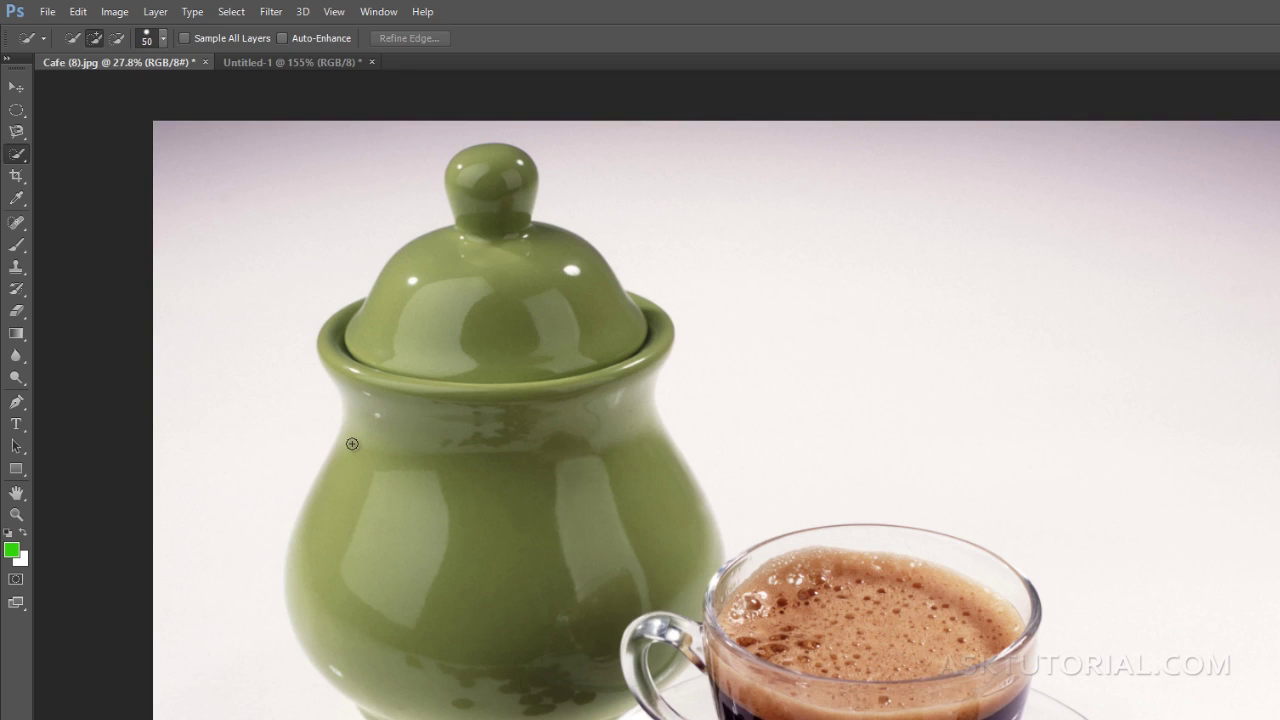
mouse_move(350, 445)
left_mouse_down()
mouse_move(306, 592)
mouse_move(377, 661)
mouse_move(533, 484)
mouse_move(565, 338)
mouse_move(532, 291)
left_mouse_up()
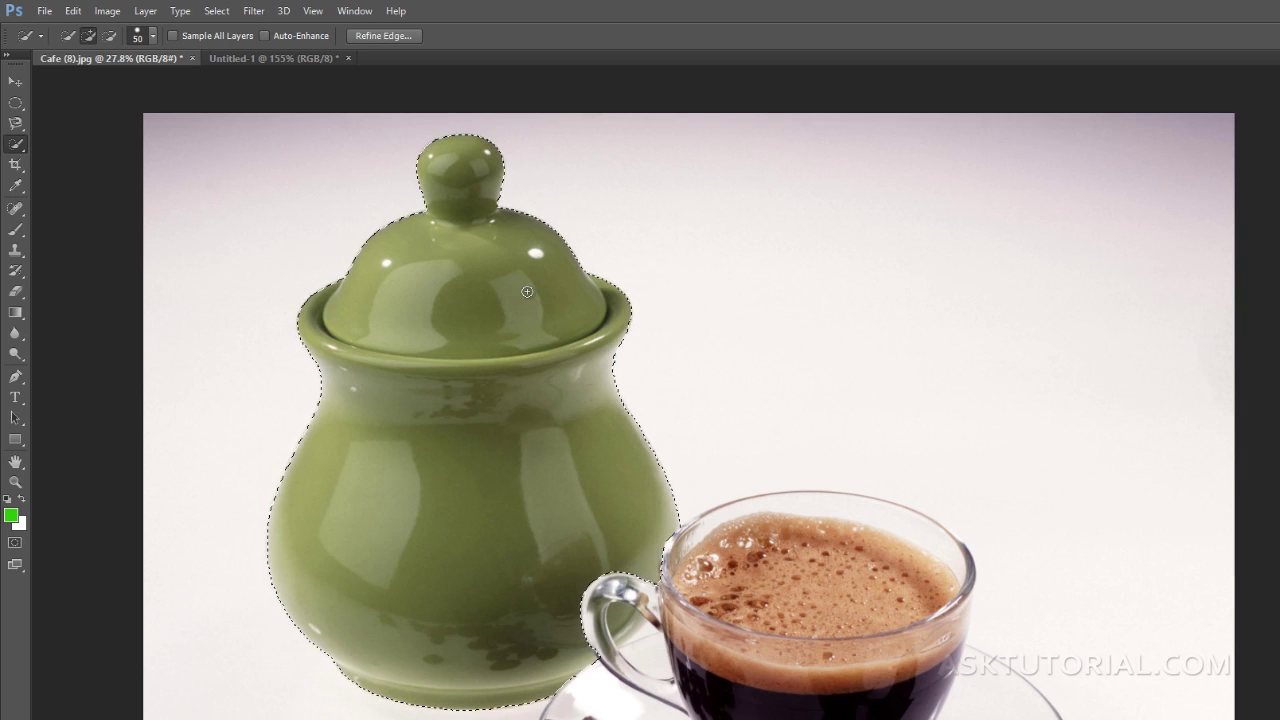
Extend the quick selection over the jar's shoulder and lid, enlarging the brush to 200
left_click_drag(541, 287, 663, 190)
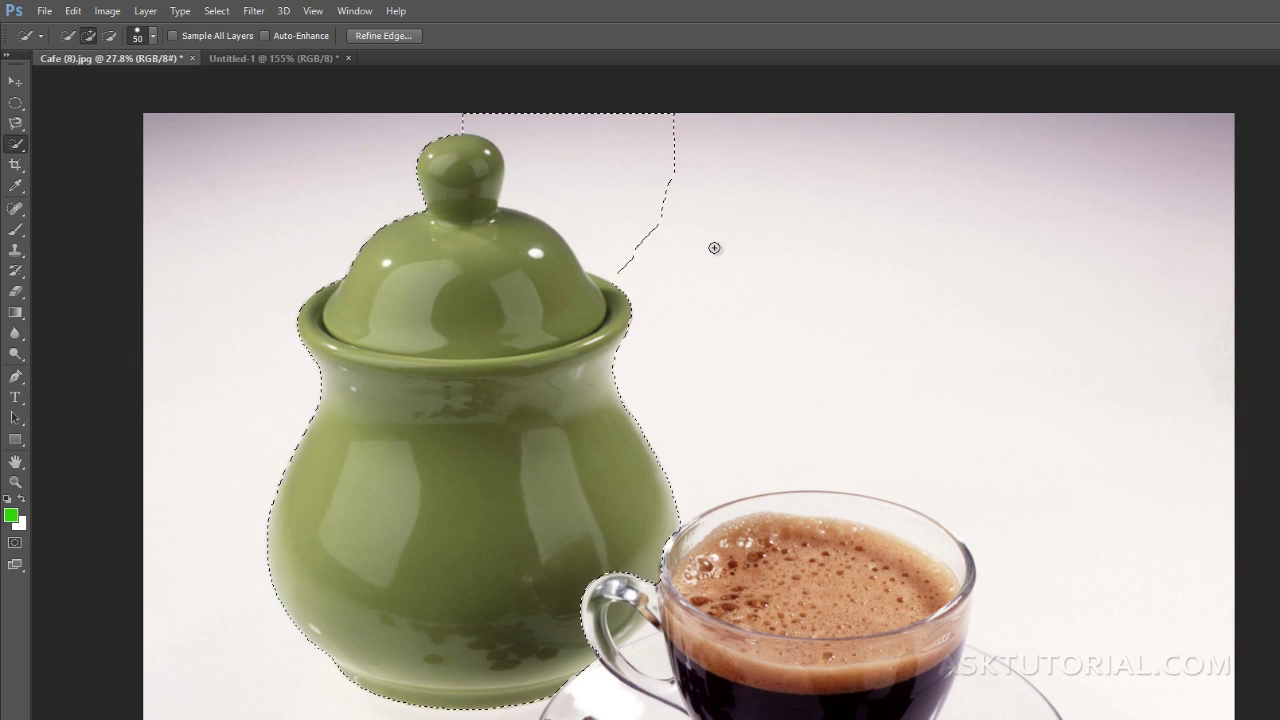
key("bracketright")
key("bracketright")
key("bracketright")
key("bracketright")
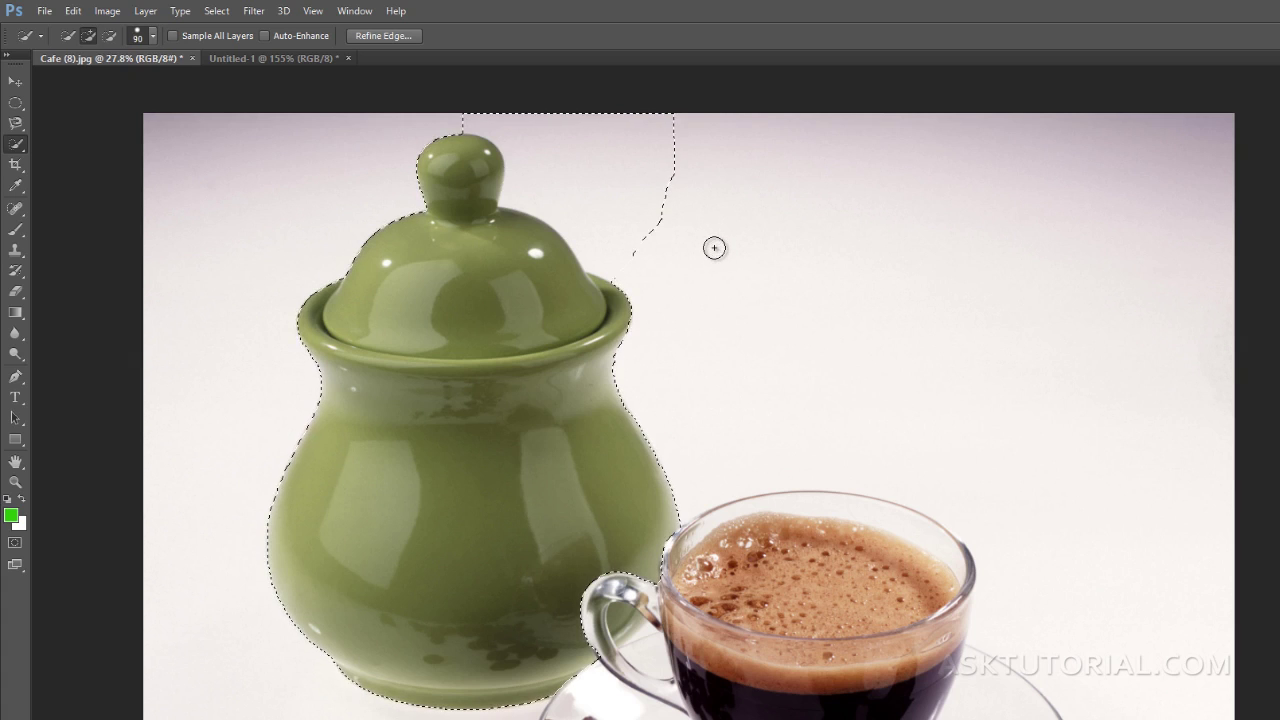
key("bracketright")
key("bracketright")
key("bracketright")
key("bracketright")
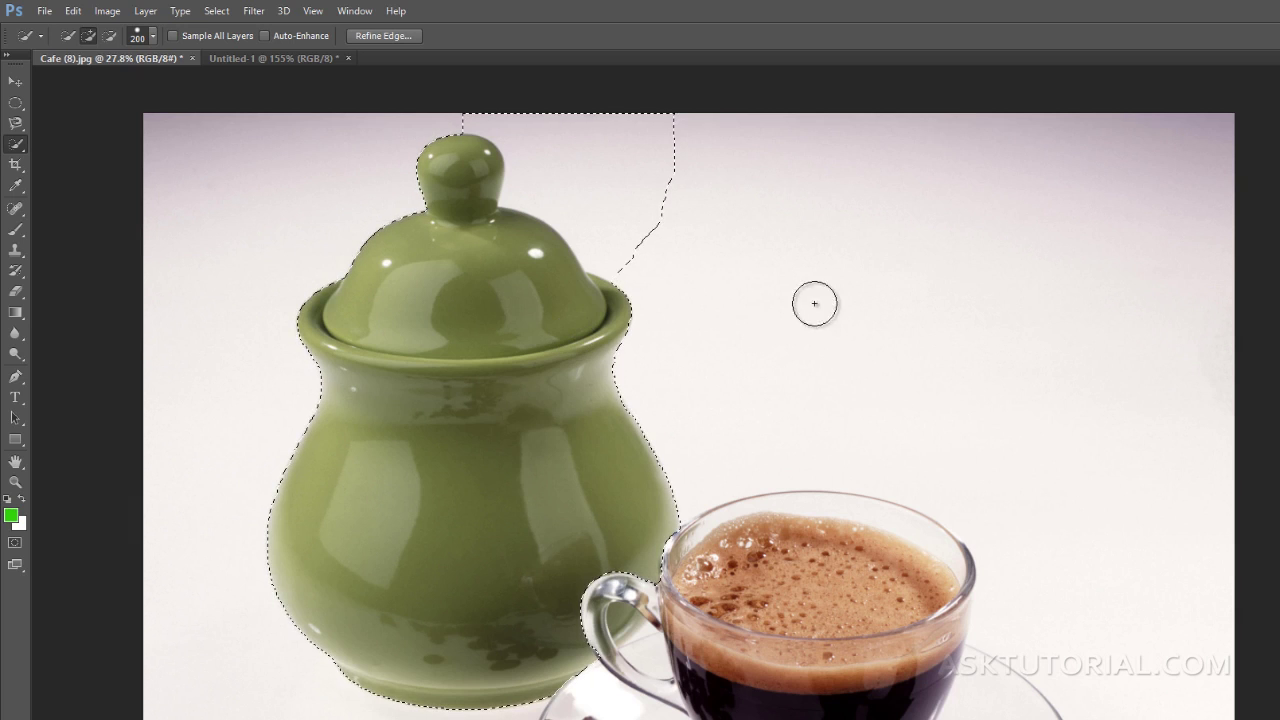
Subtract the stray background above the lid with Alt, re-adding the lid's edge
key("alt")
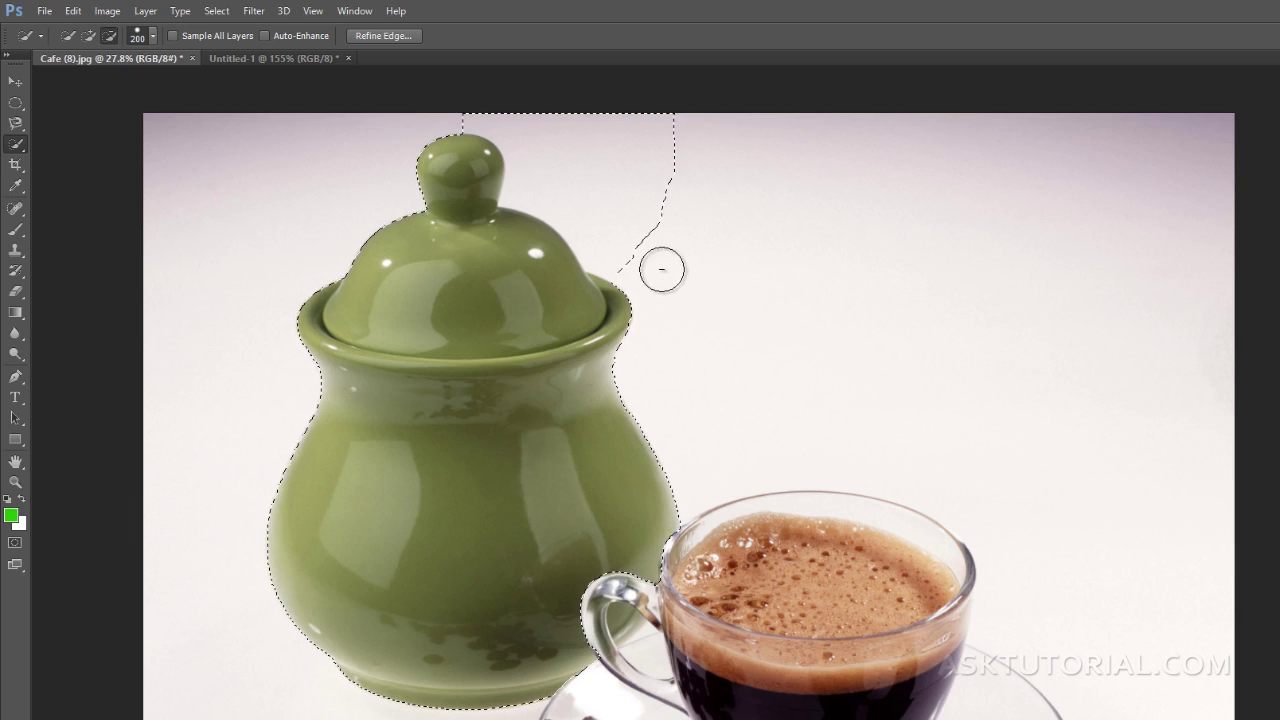
mouse_move(663, 266)
left_mouse_down()
mouse_move(597, 214)
mouse_move(677, 214)
mouse_move(606, 186)
mouse_move(701, 187)
mouse_move(660, 137)
left_mouse_up()
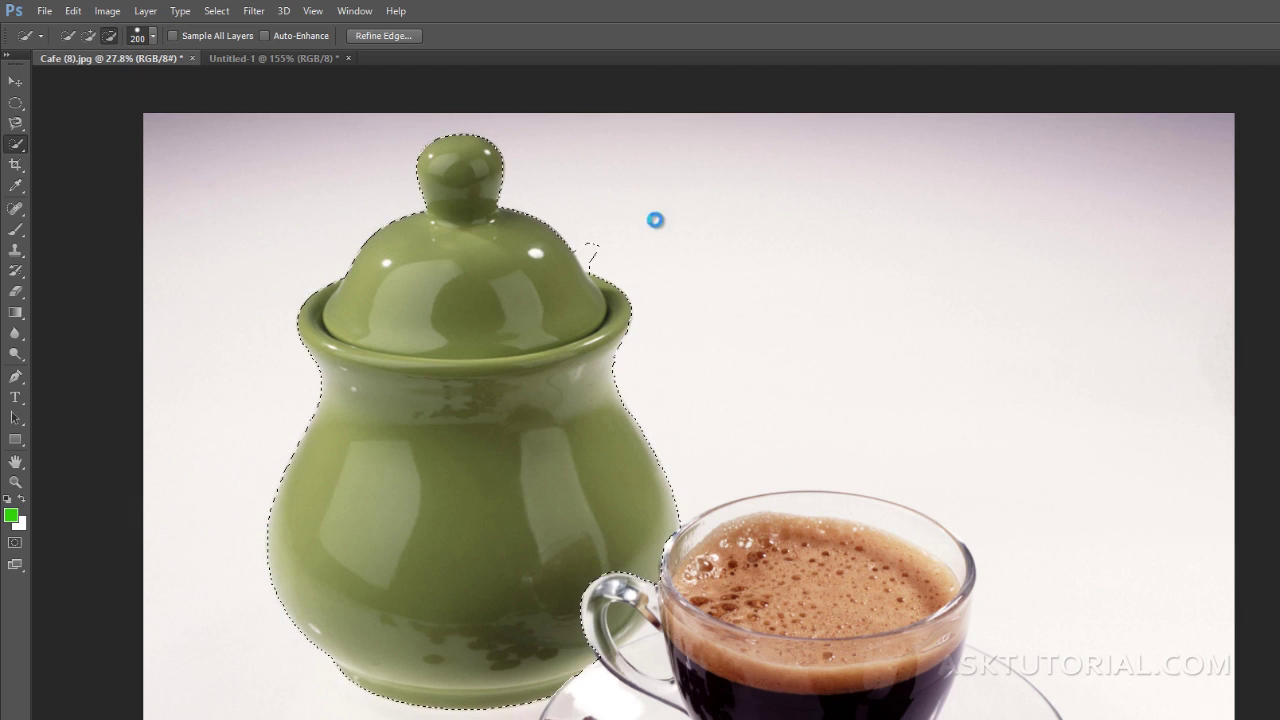
left_click_drag(623, 234, 598, 244)
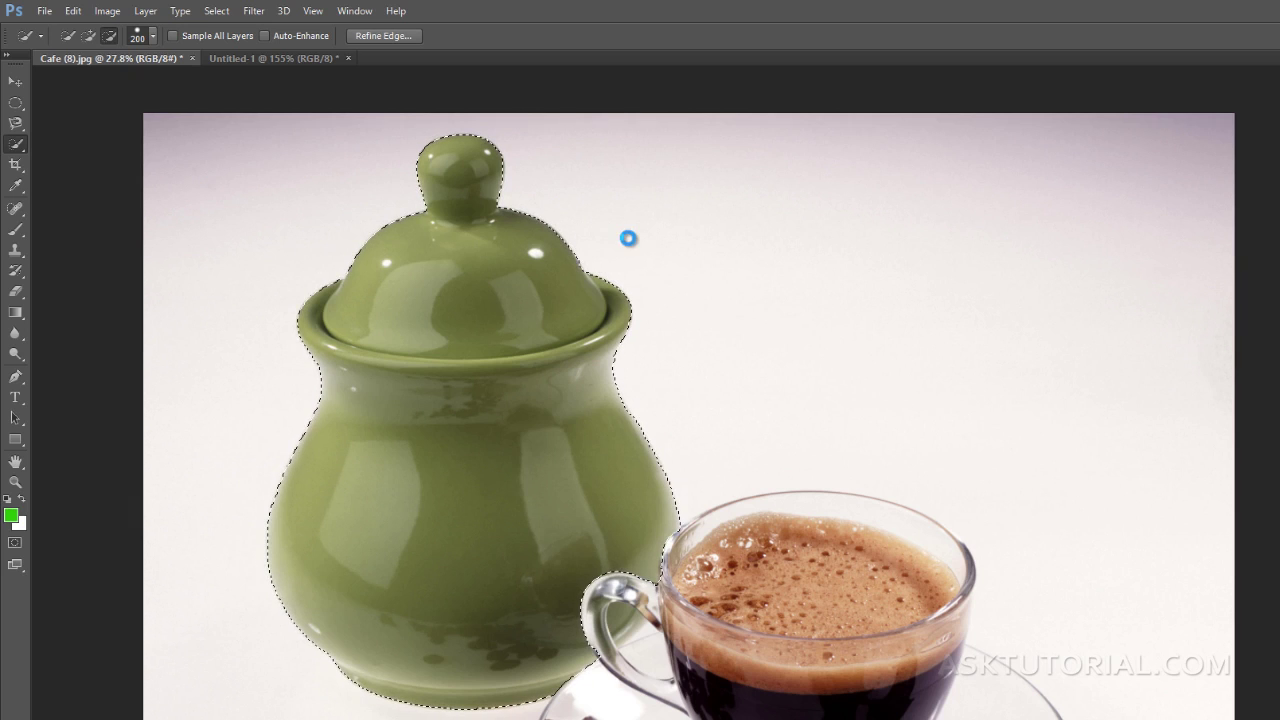
key("alt")
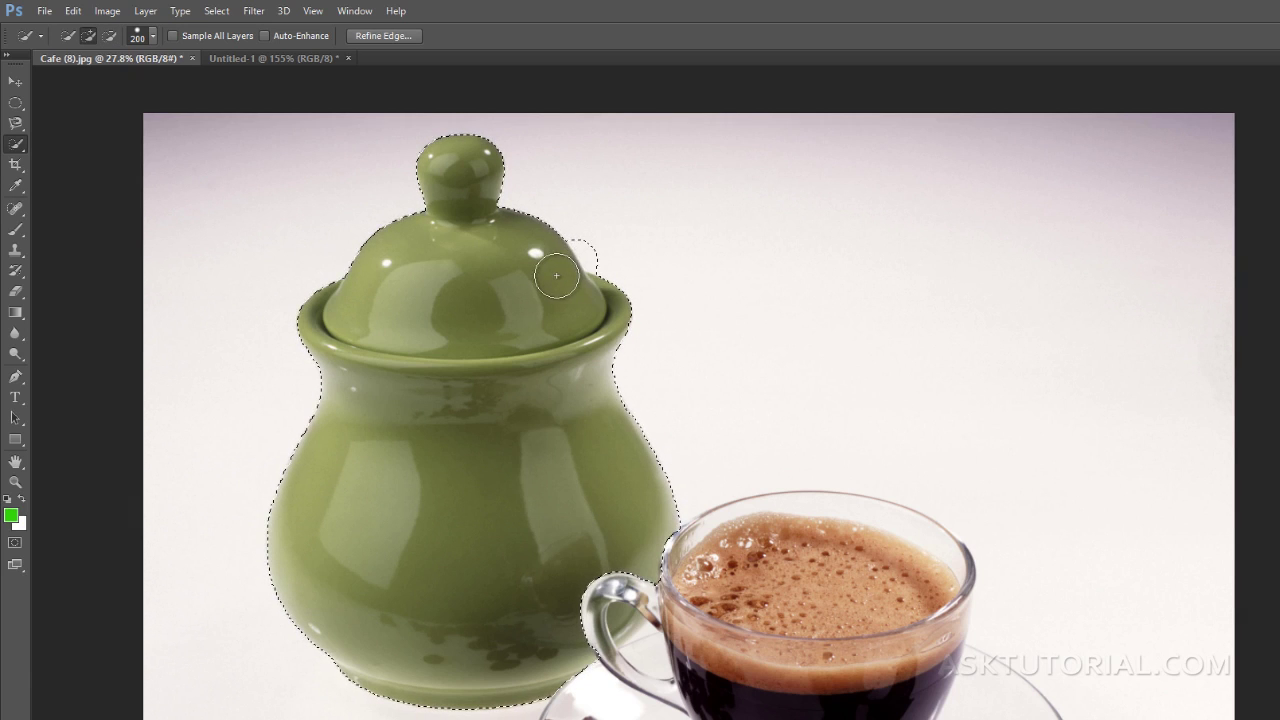
mouse_move(565, 268)
left_mouse_down()
mouse_move(640, 217)
mouse_move(594, 206)
mouse_move(629, 249)
mouse_move(600, 230)
mouse_move(609, 254)
left_mouse_up()
key("alt")
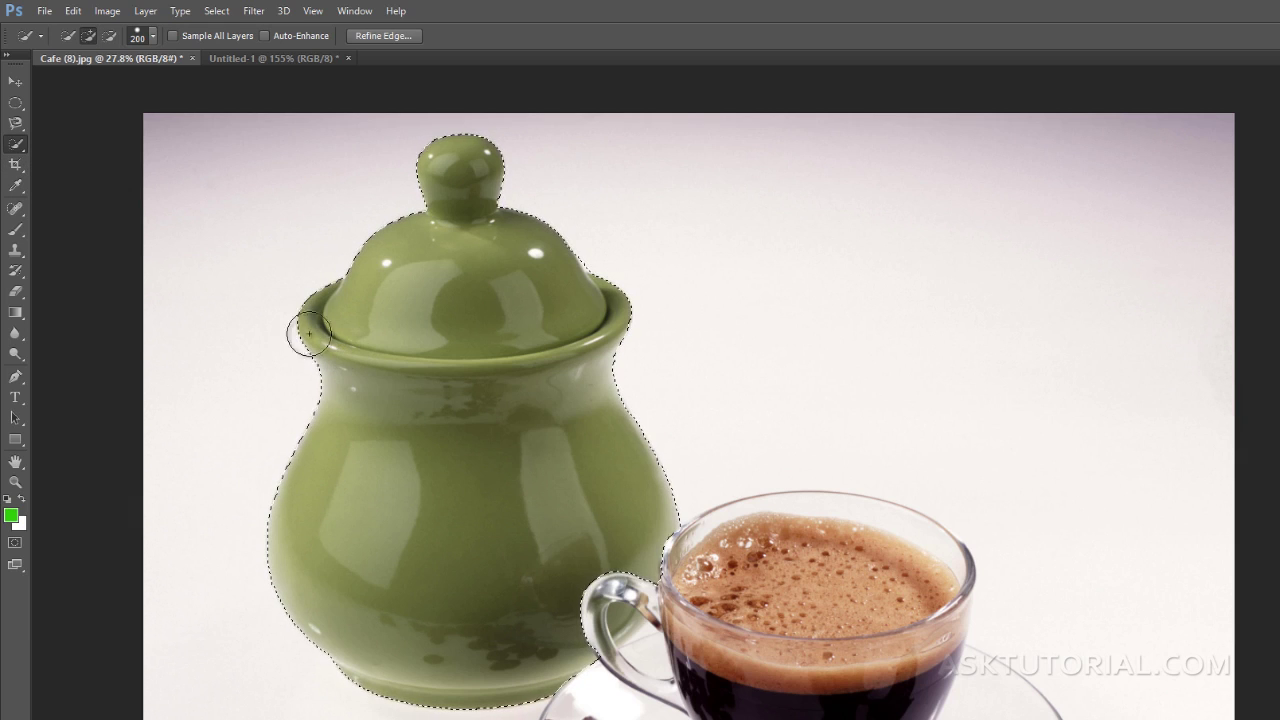
Select the plain backdrop left, right and below the jar with the Magic Wand
right_click(21, 149)
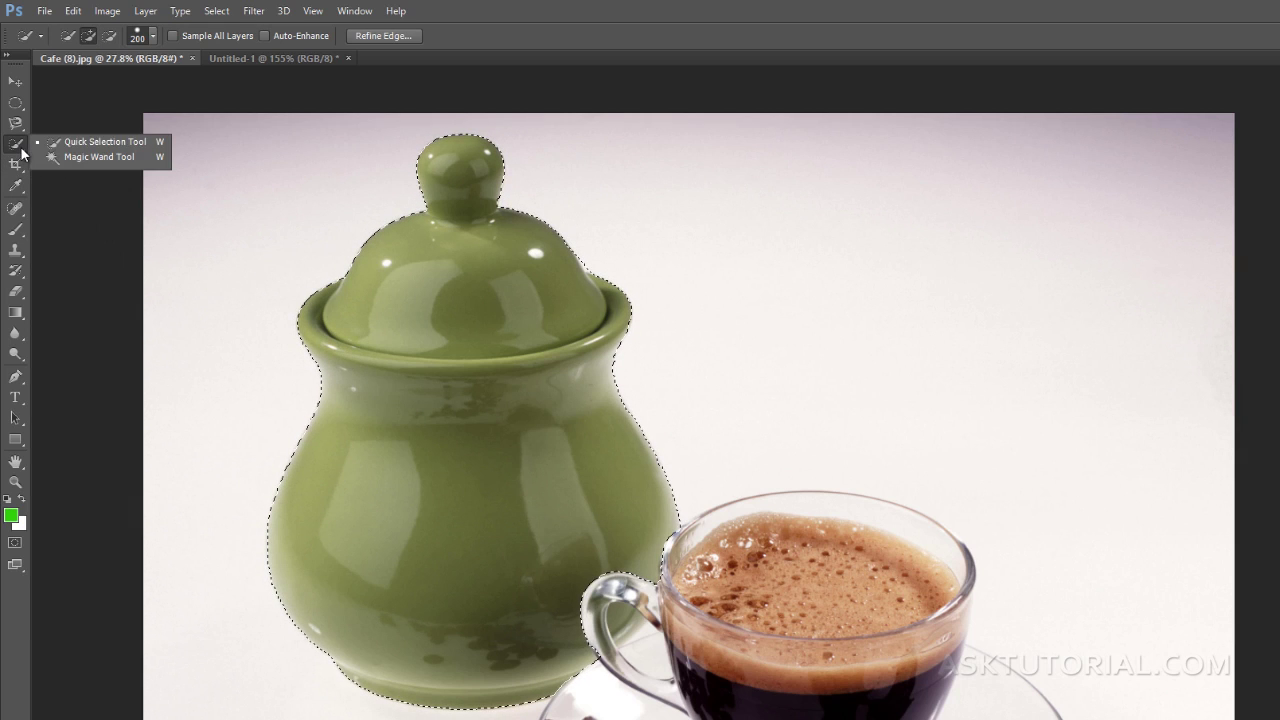
left_click(85, 156)
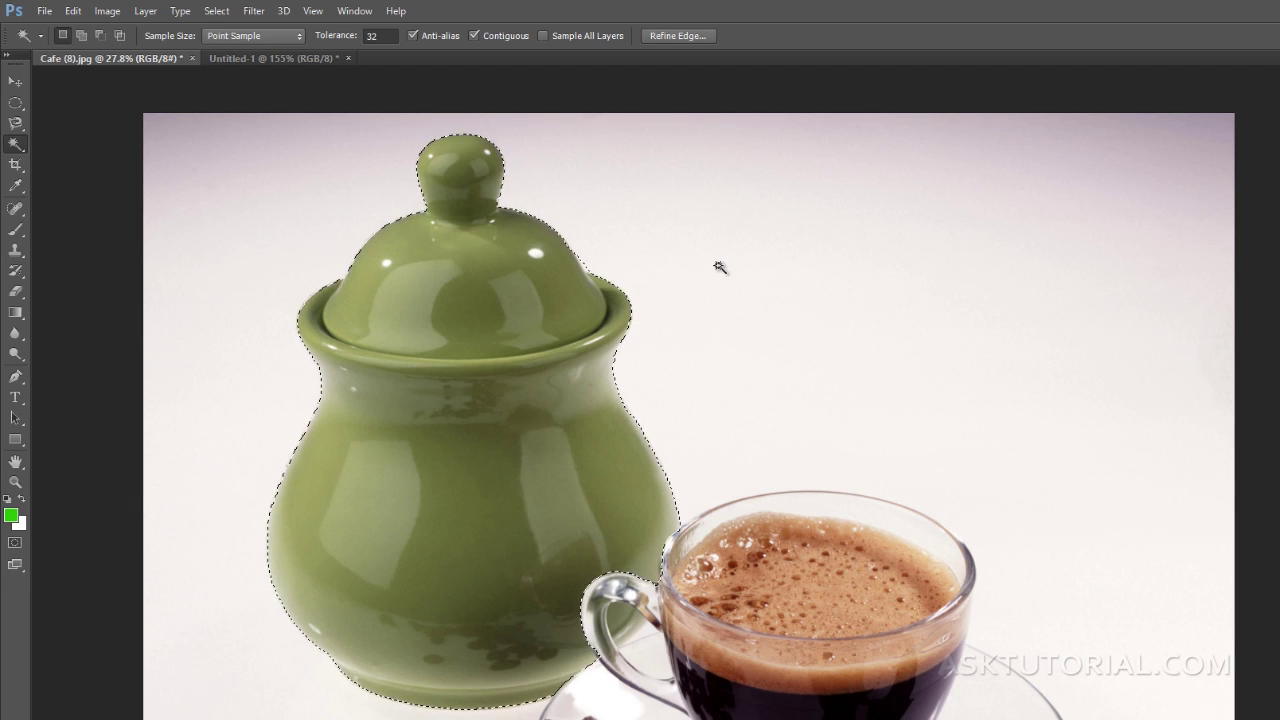
key("ctrl+d")
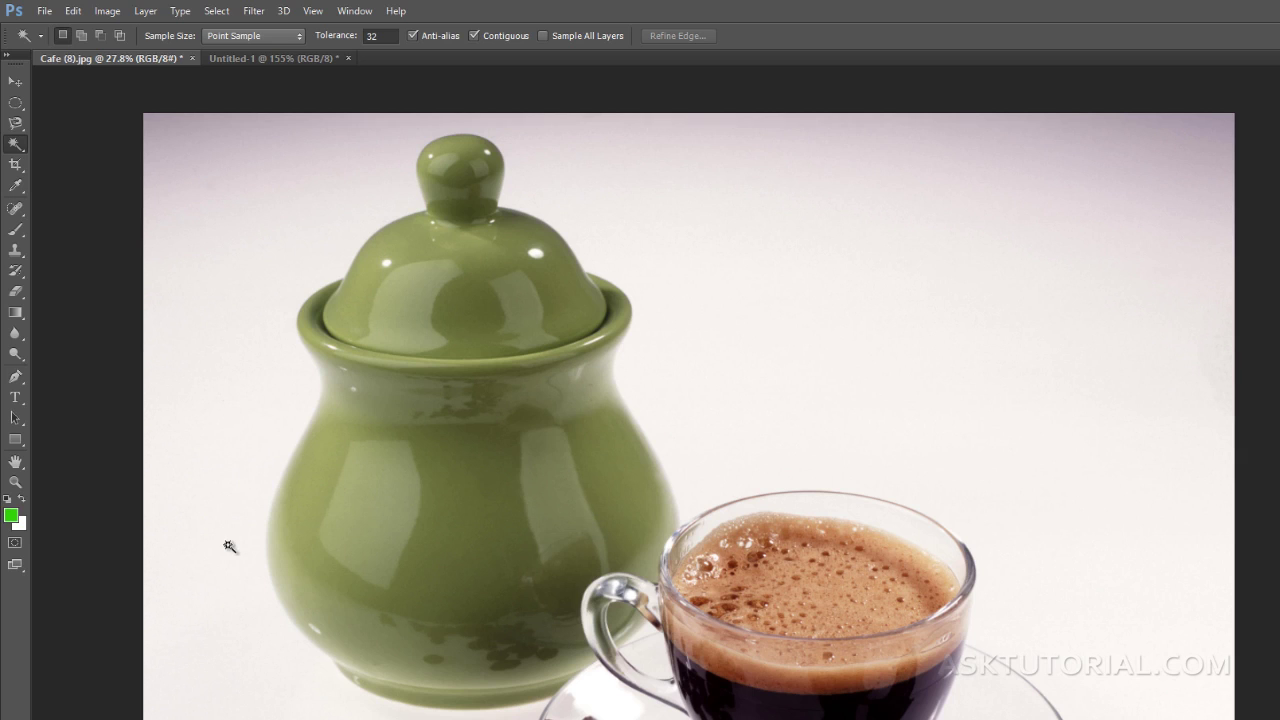
scroll(229, 546, "down", 1)
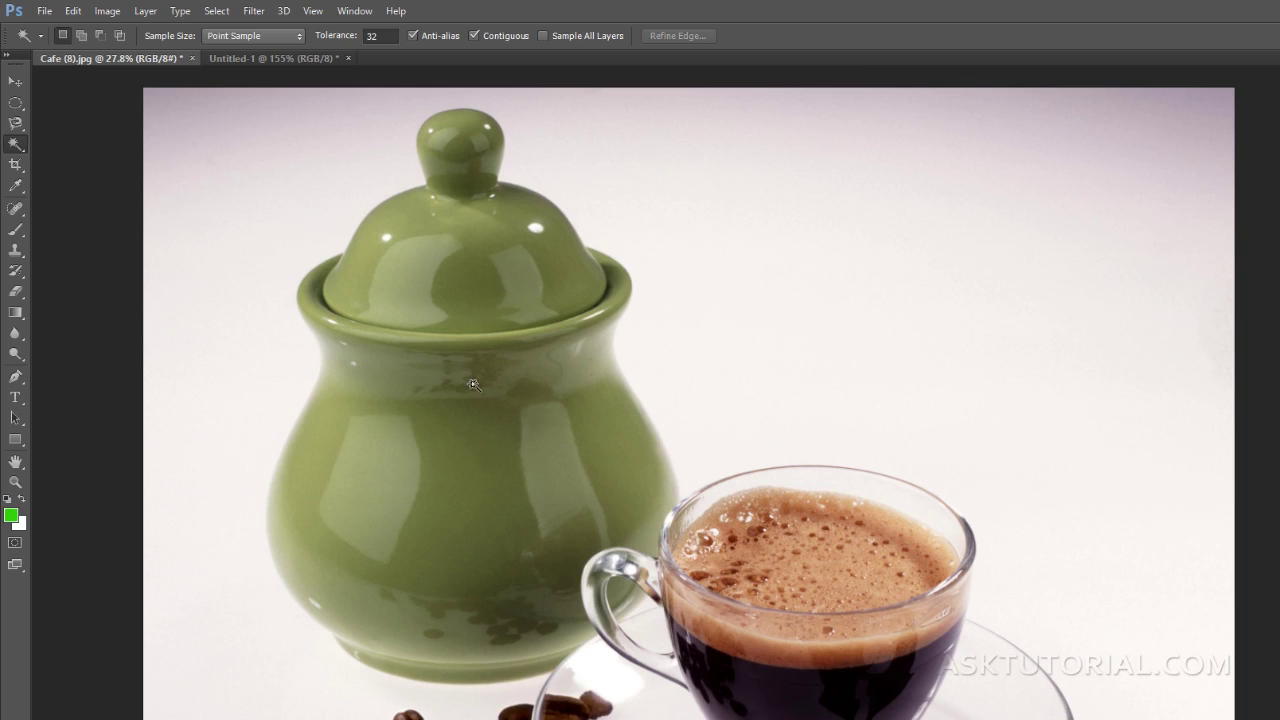
left_click(240, 446)
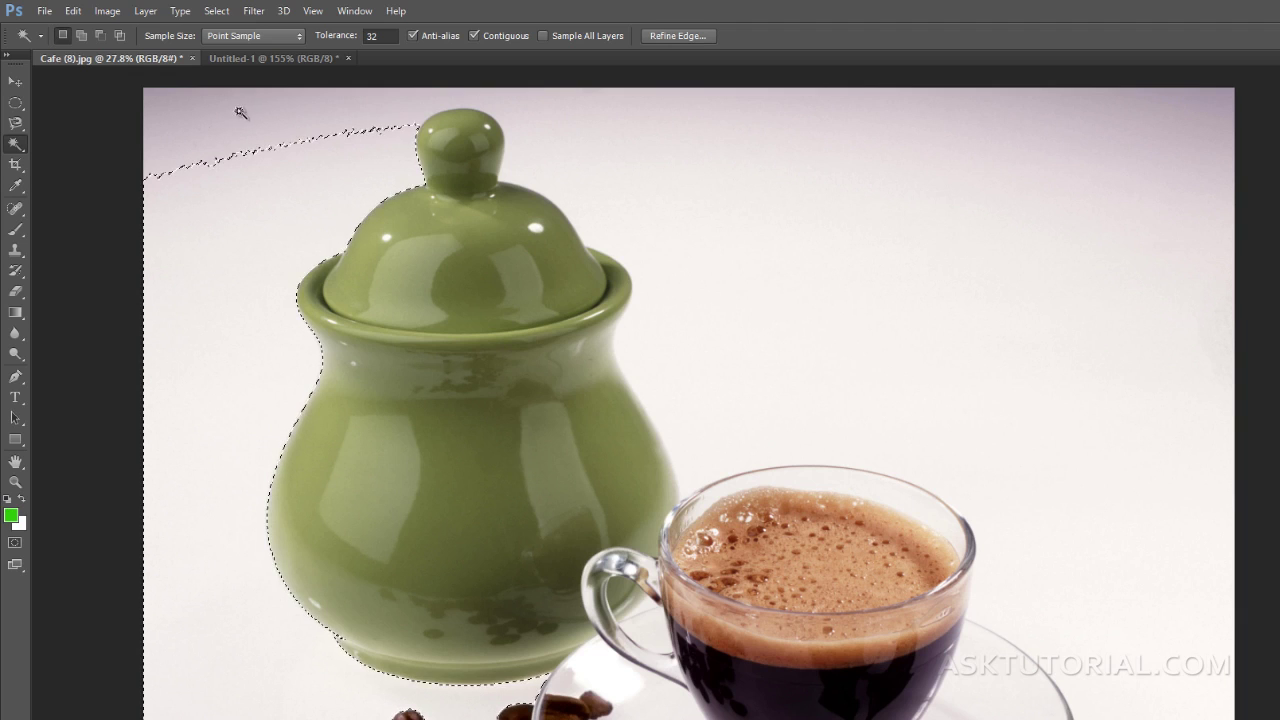
left_click(680, 375)
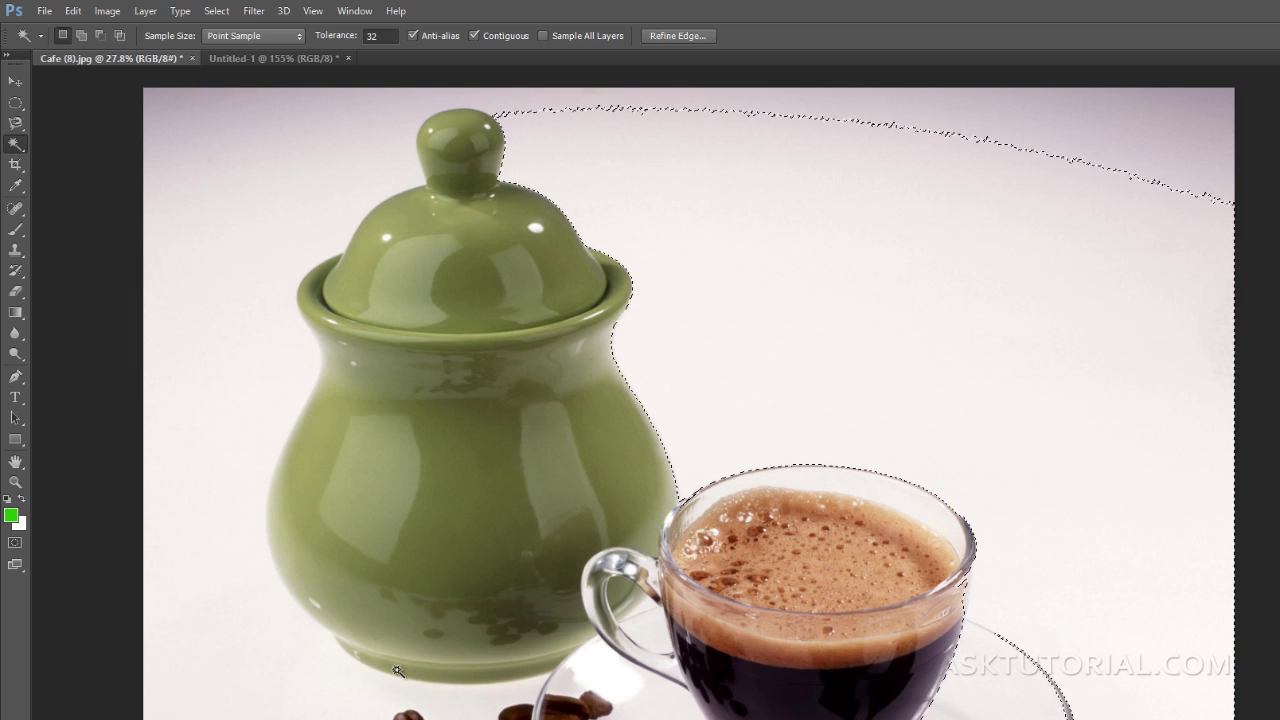
left_click(327, 696)
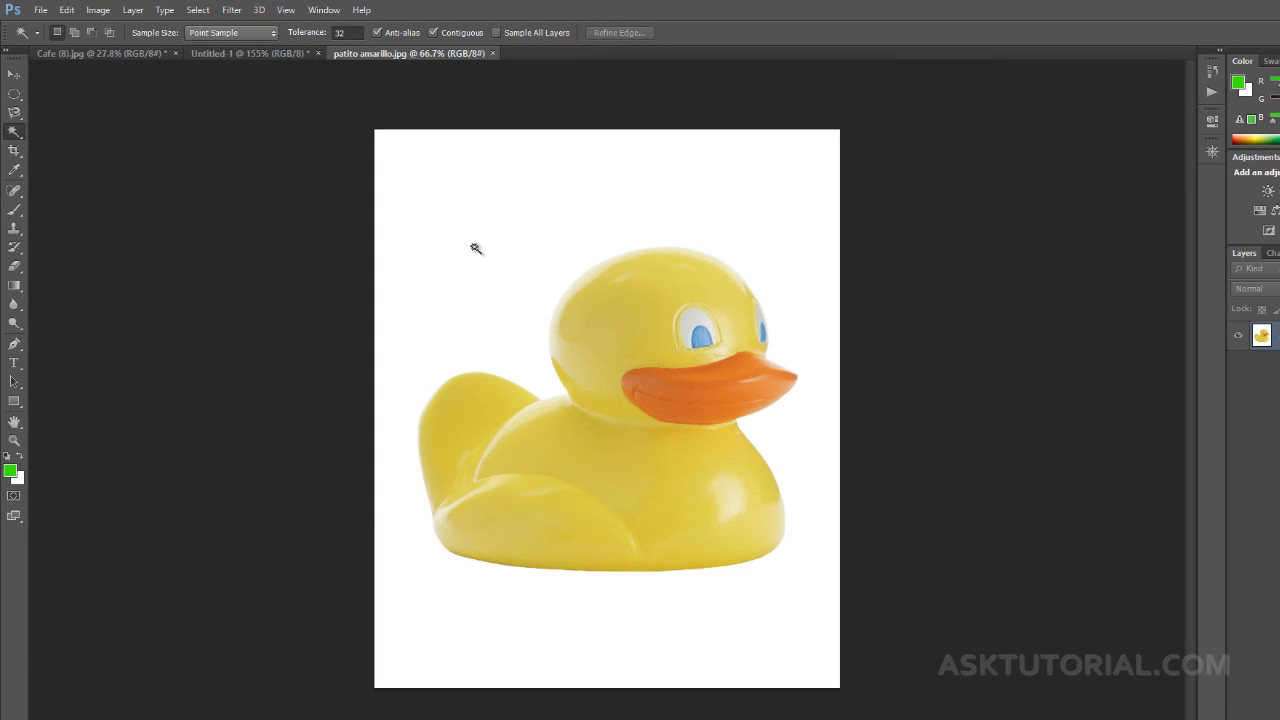
In patito amarillo.jpg, convert Background to Layer 0 and delete the white area around the duck
left_click(471, 602)
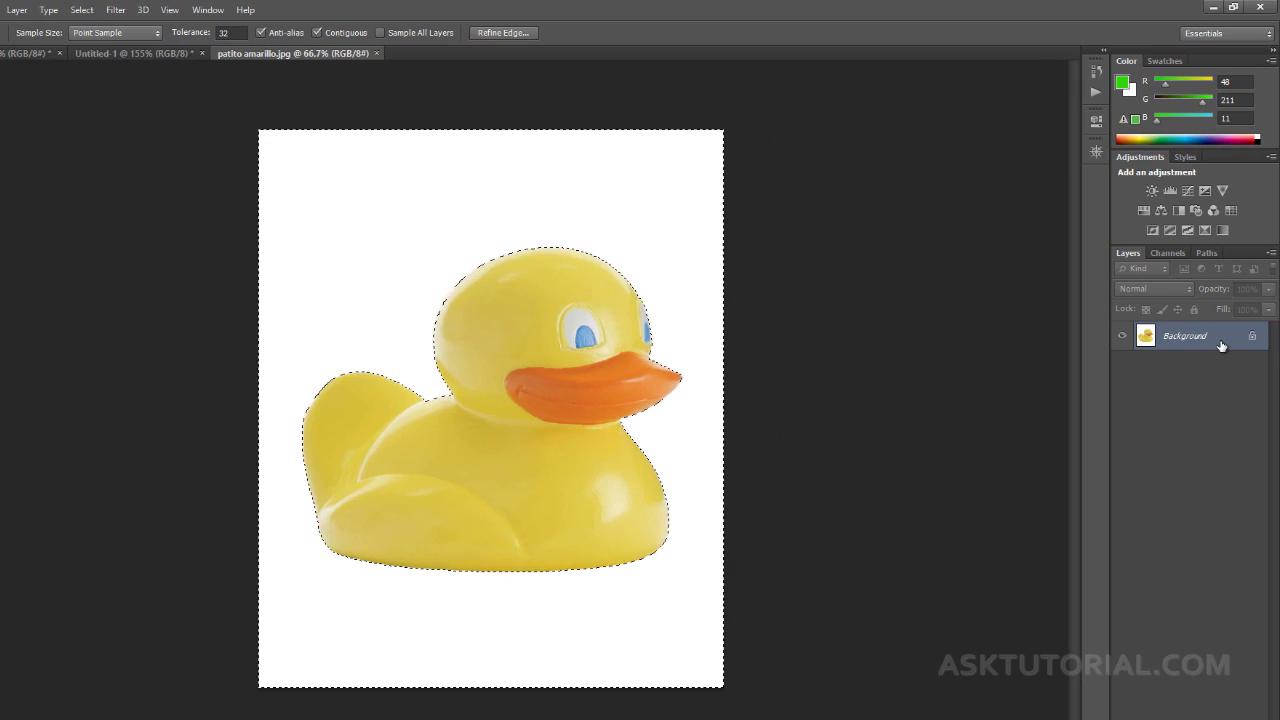
double_click(1221, 346)
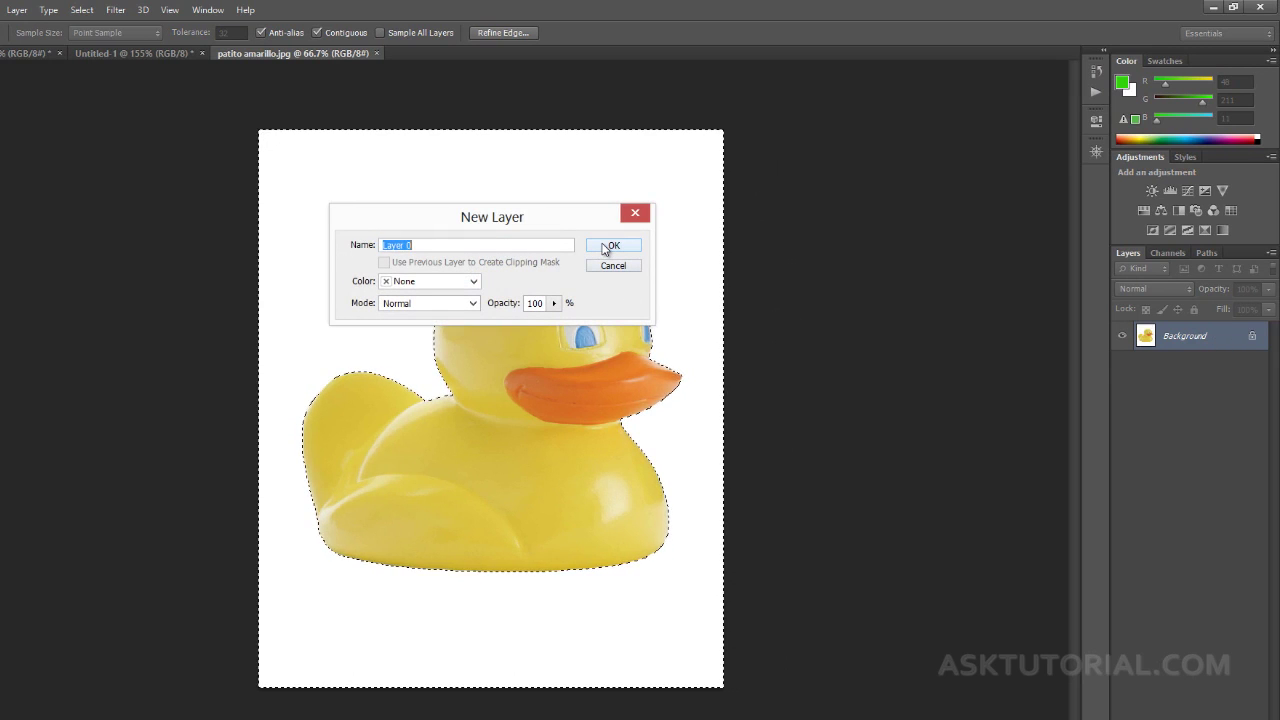
left_click(606, 246)
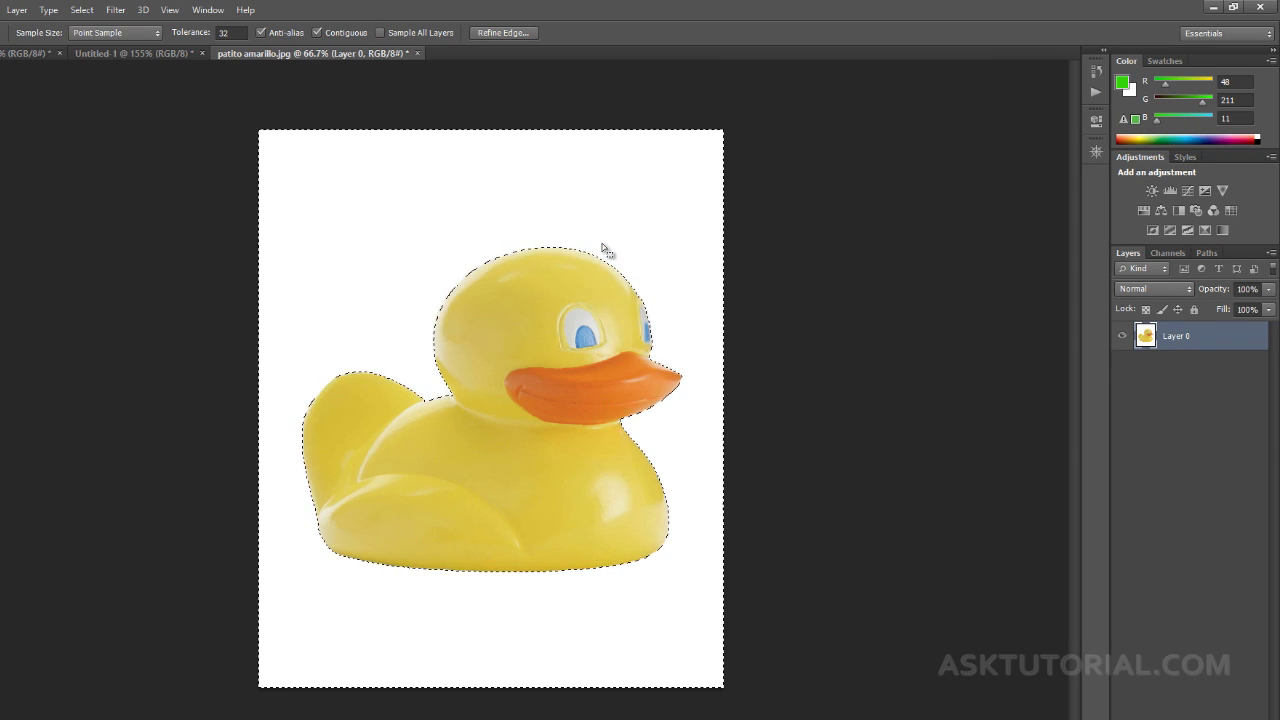
key("Delete")
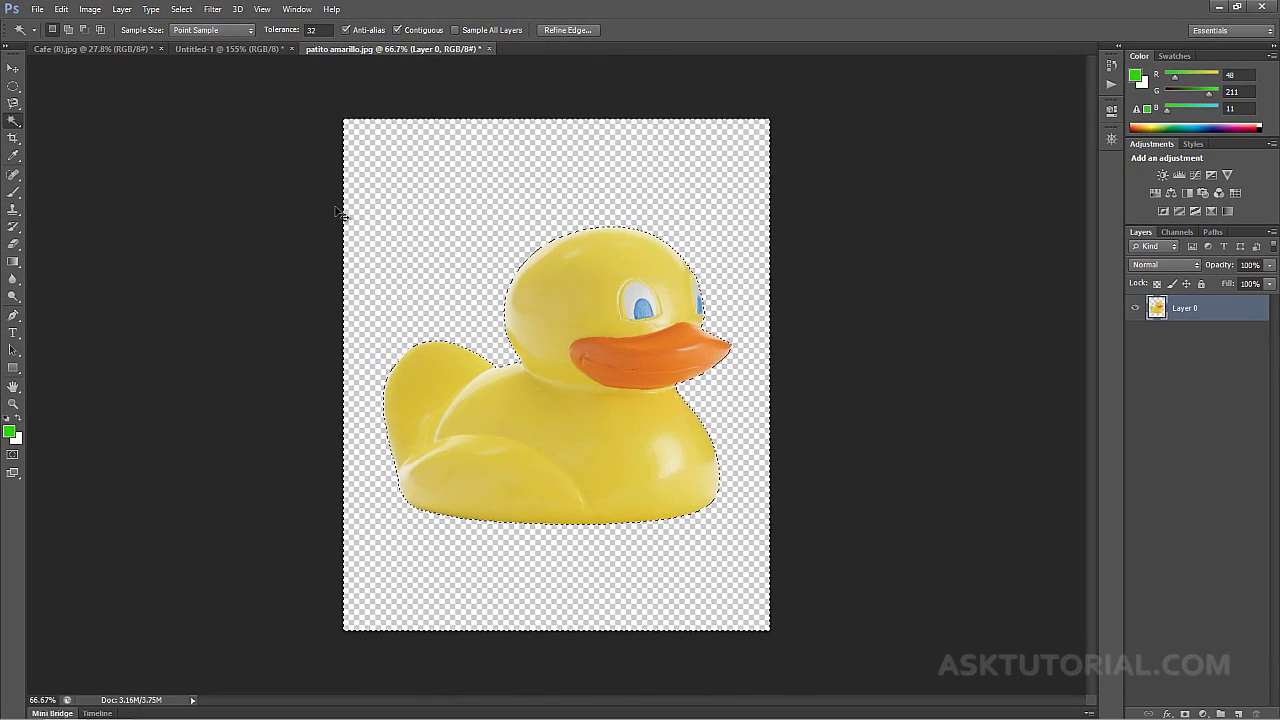
key("ctrl+d")
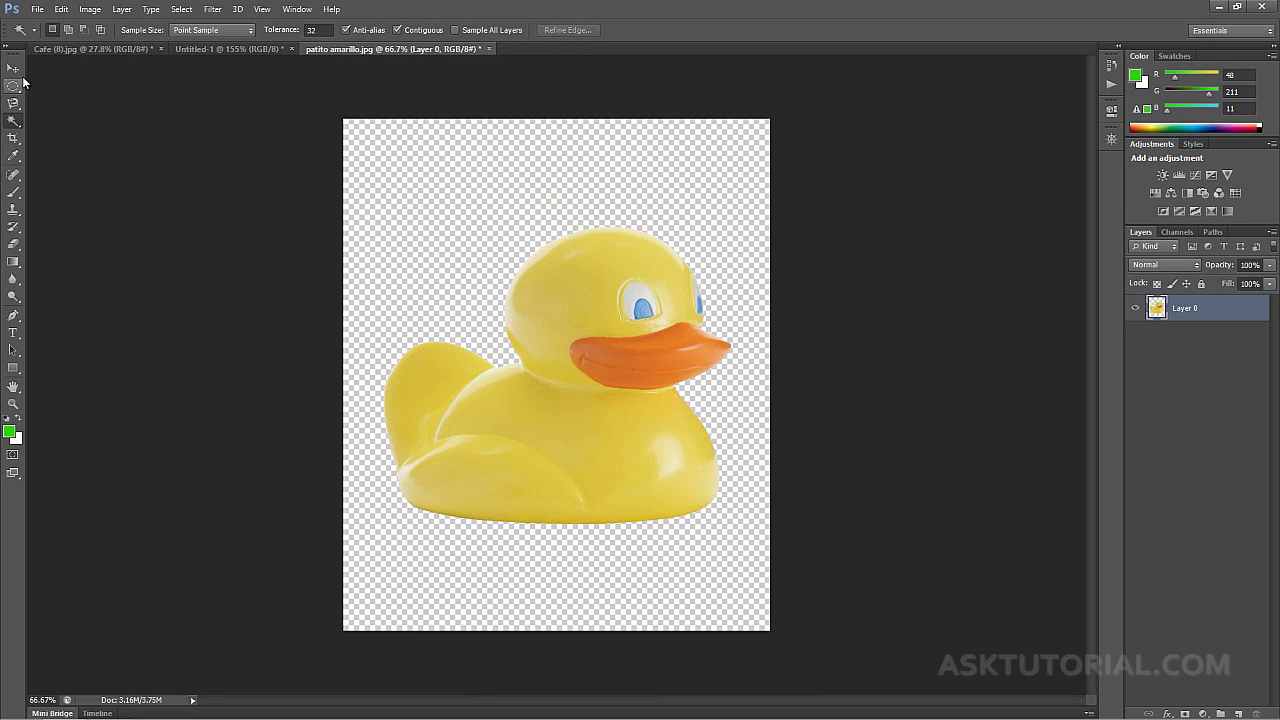
left_click(13, 68)
Nudge the transparent duck layer slightly up and left with the Move tool
mouse_move(567, 311)
left_mouse_down()
mouse_move(550, 312)
mouse_move(559, 307)
left_mouse_up()
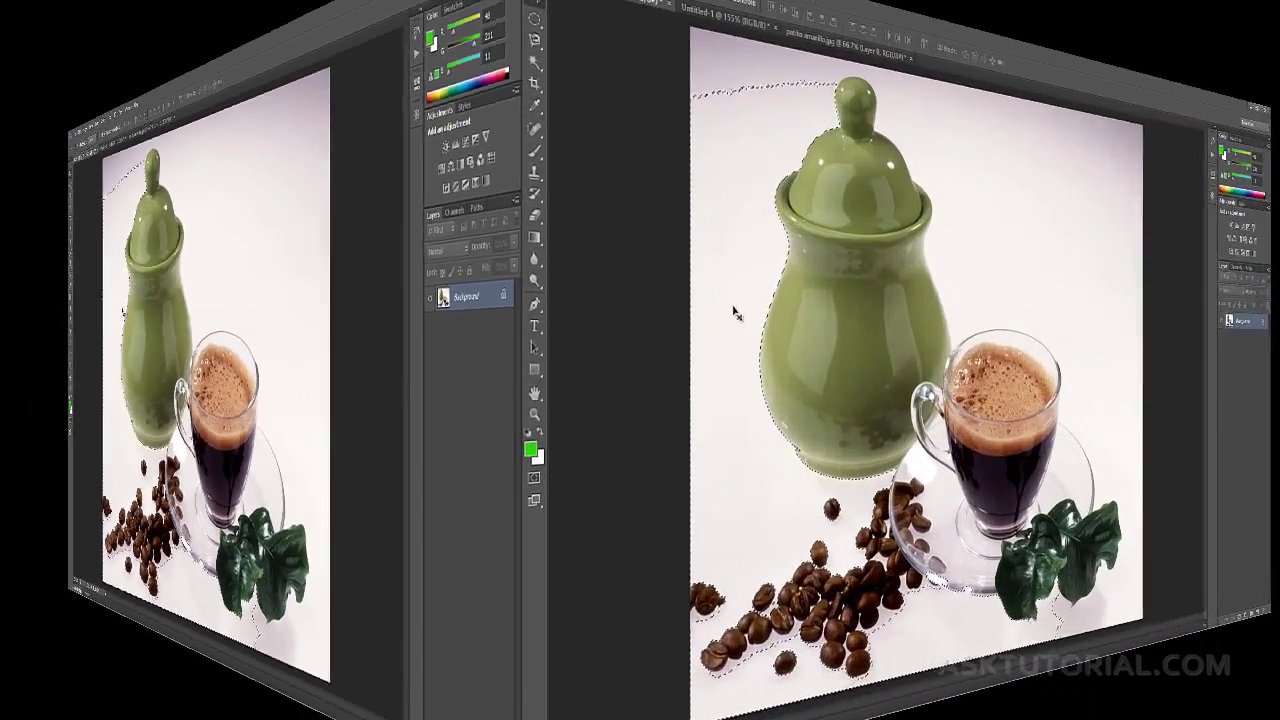
Drop the backdrop selection and paint over the green jar with the Quick Selection Tool
key("ctrl+d")
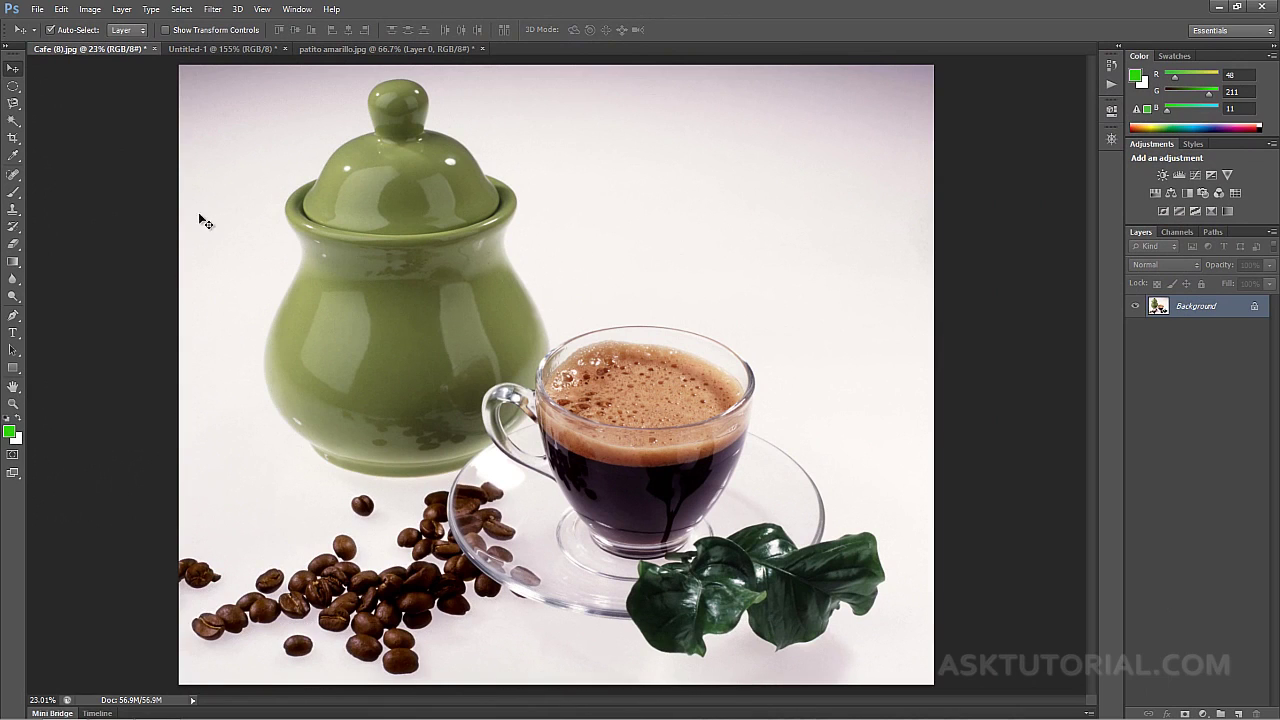
left_click(14, 121)
left_click_drag(14, 121, 36, 125)
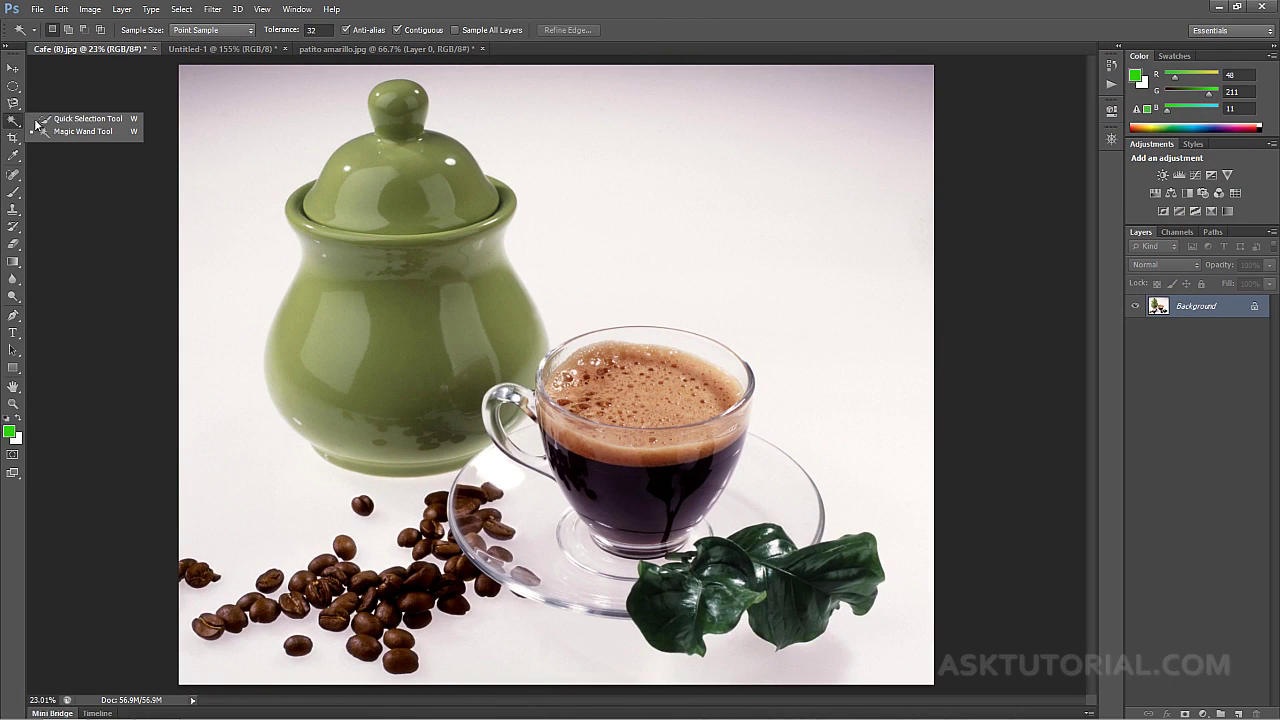
left_click(74, 119)
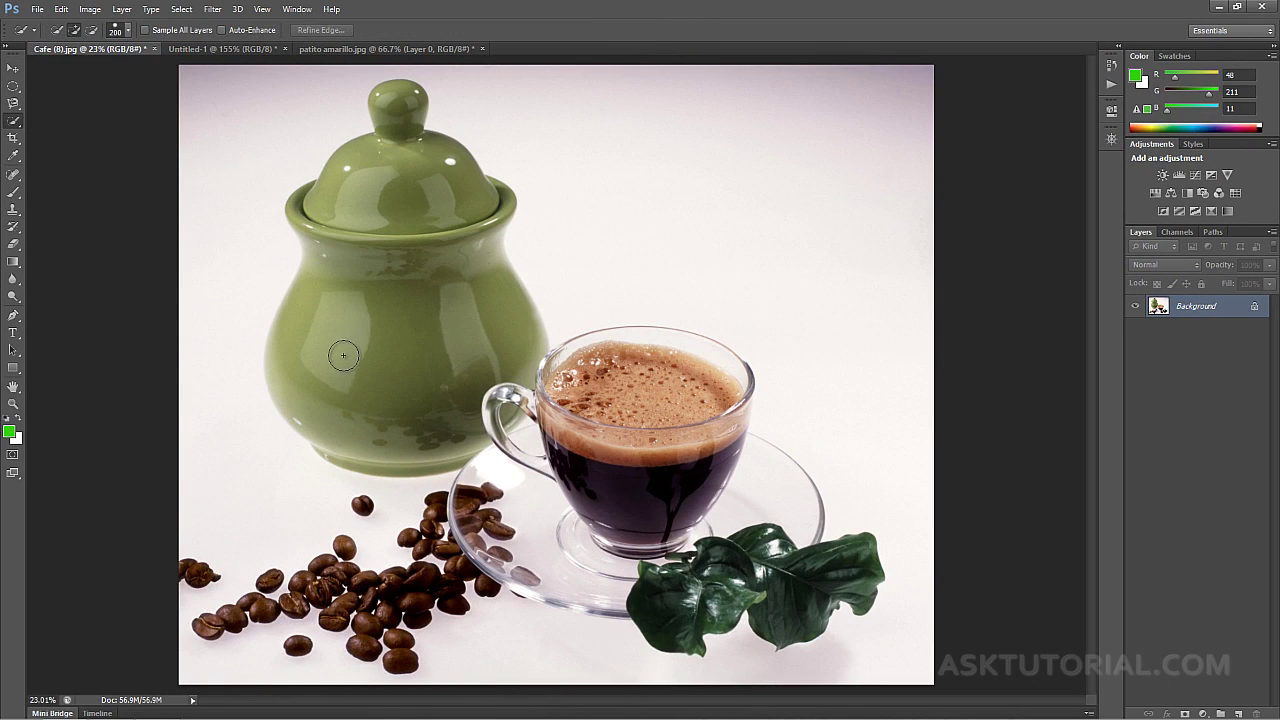
mouse_move(355, 345)
left_mouse_down()
mouse_move(346, 254)
mouse_move(372, 200)
mouse_move(434, 301)
left_mouse_up()
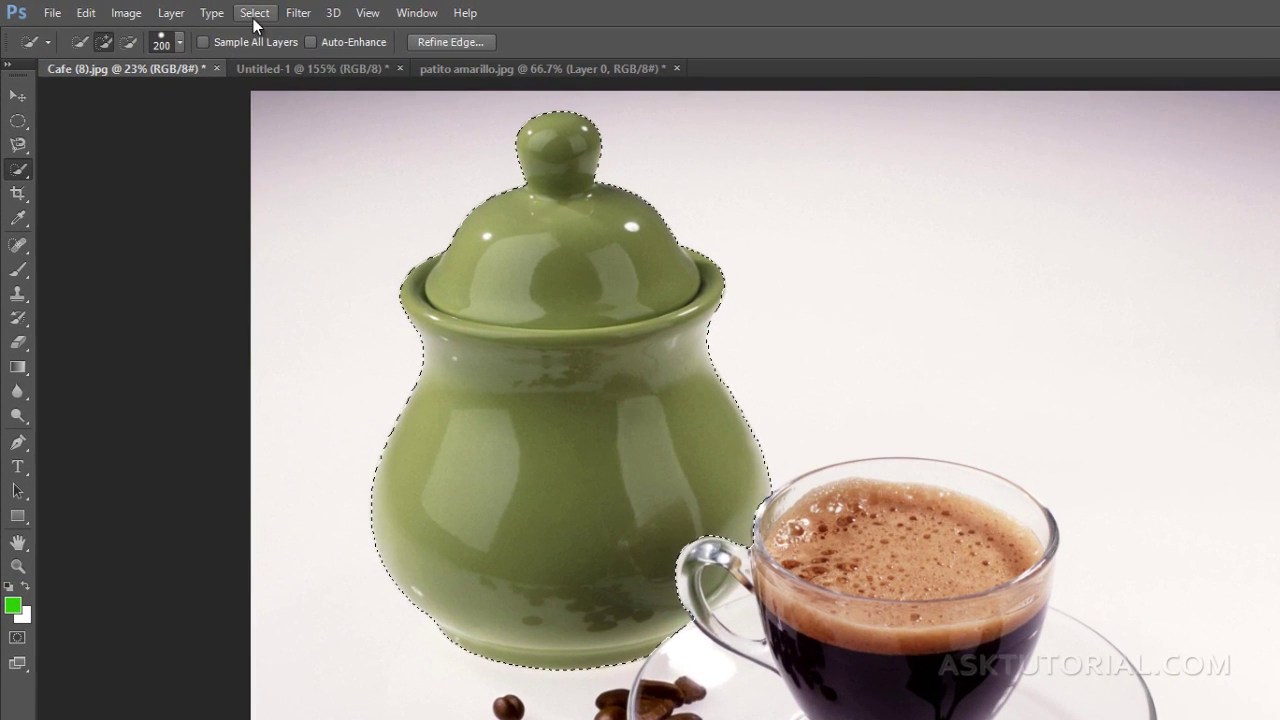
left_click(255, 16)
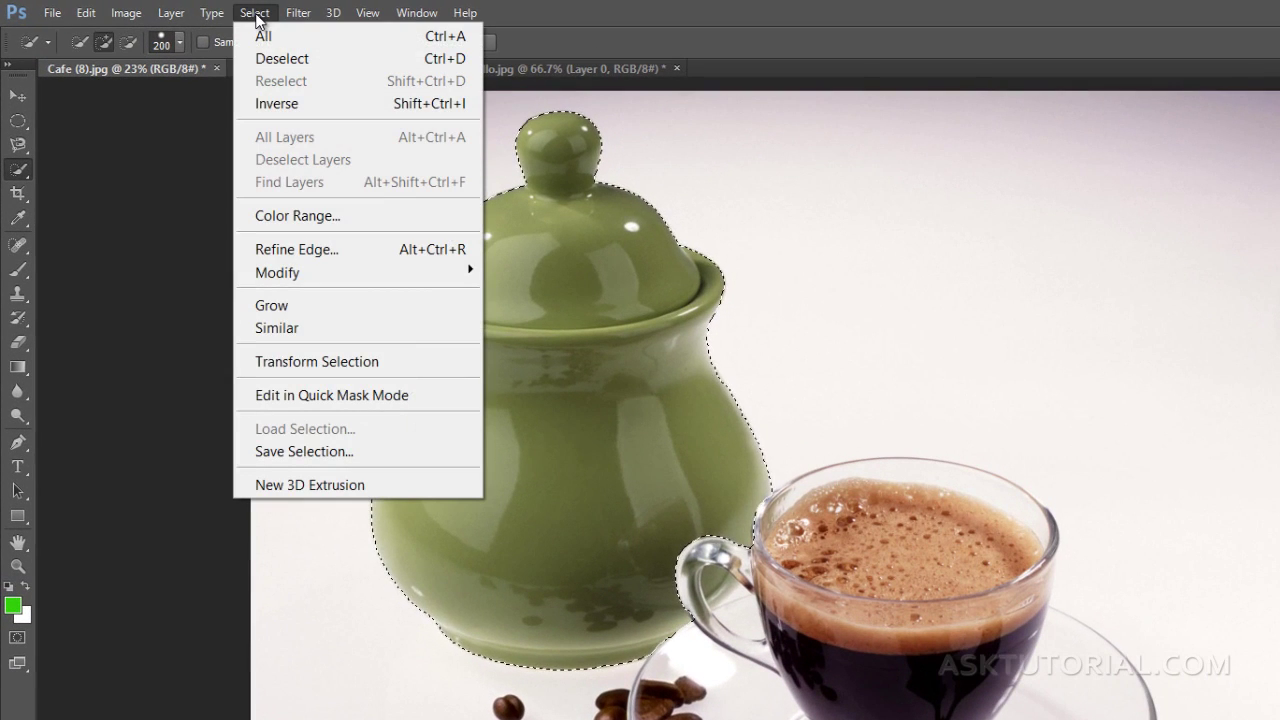
Save the green jar selection as an alpha channel named 'Tasa verde', then select the Move tool
left_click(282, 455)
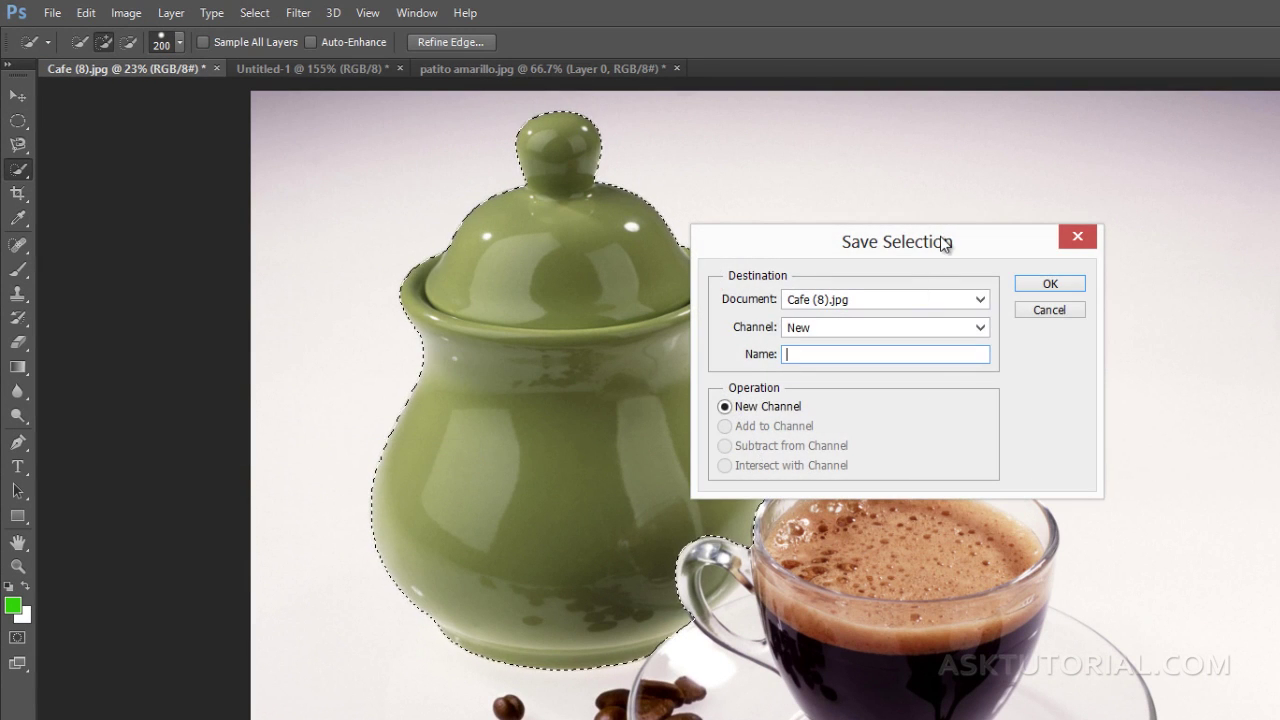
left_click_drag(942, 243, 1118, 331)
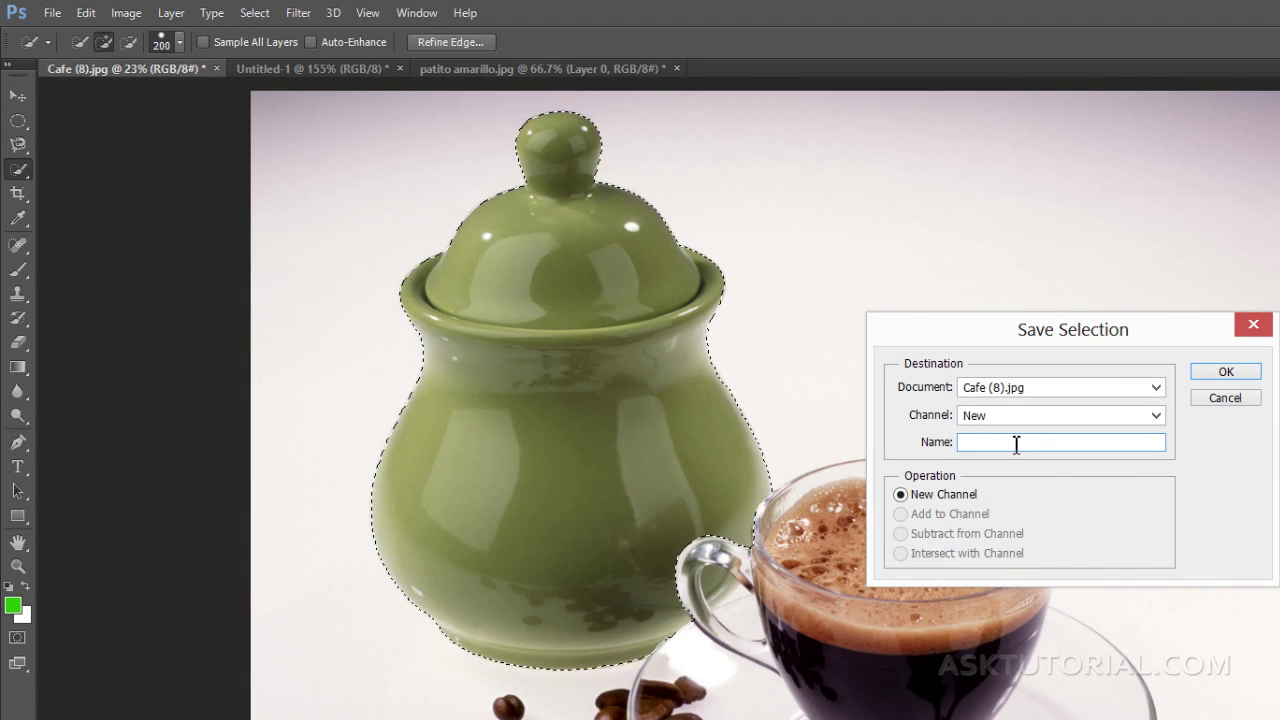
type("Tasa ve")
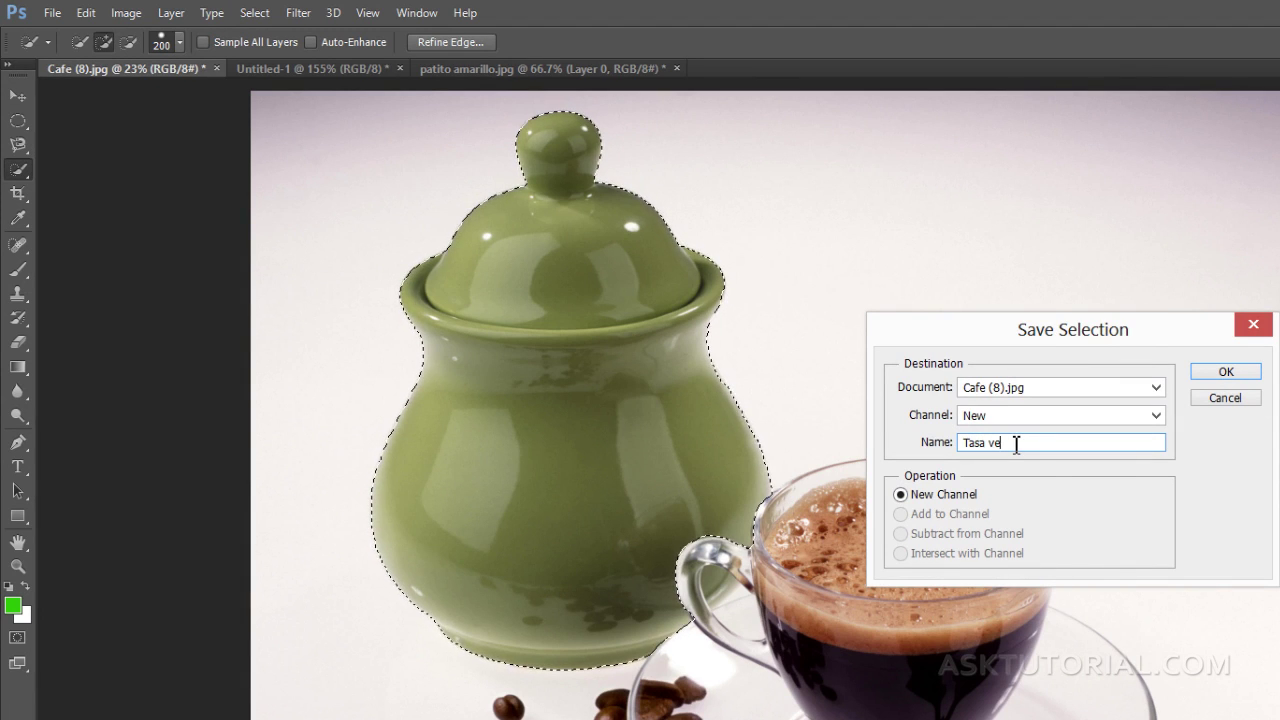
type("rde")
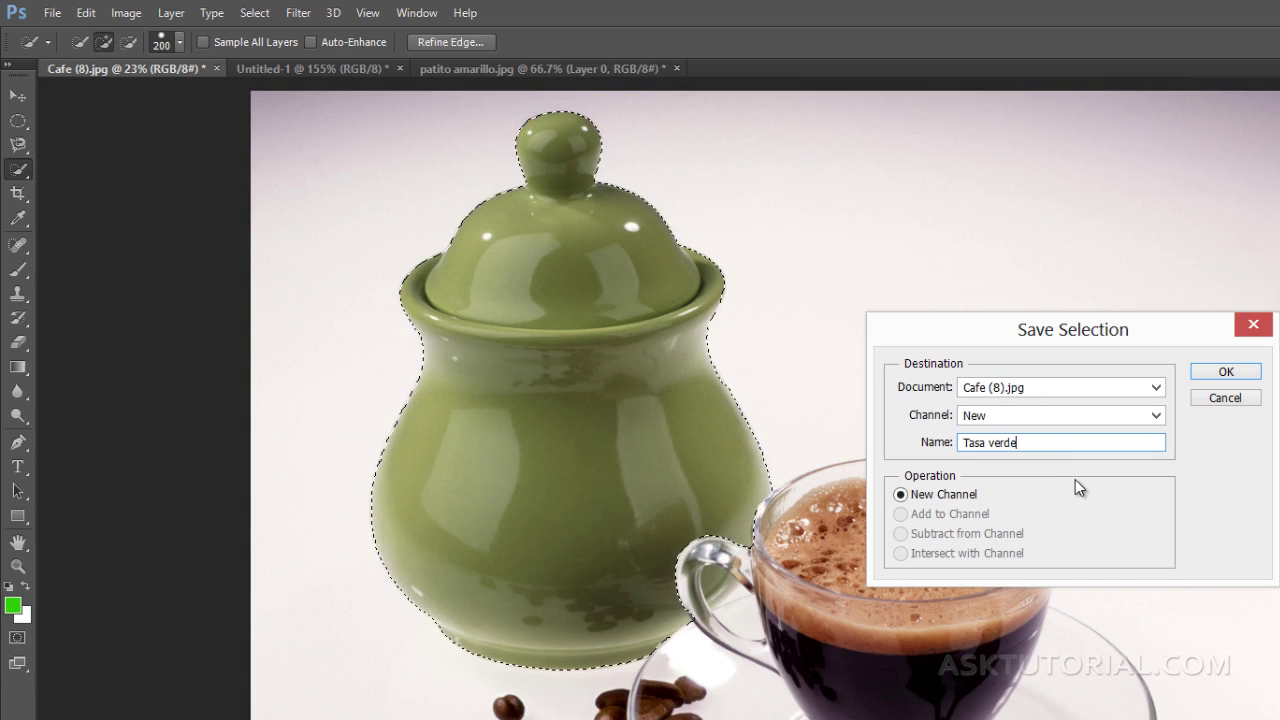
left_click(1226, 371)
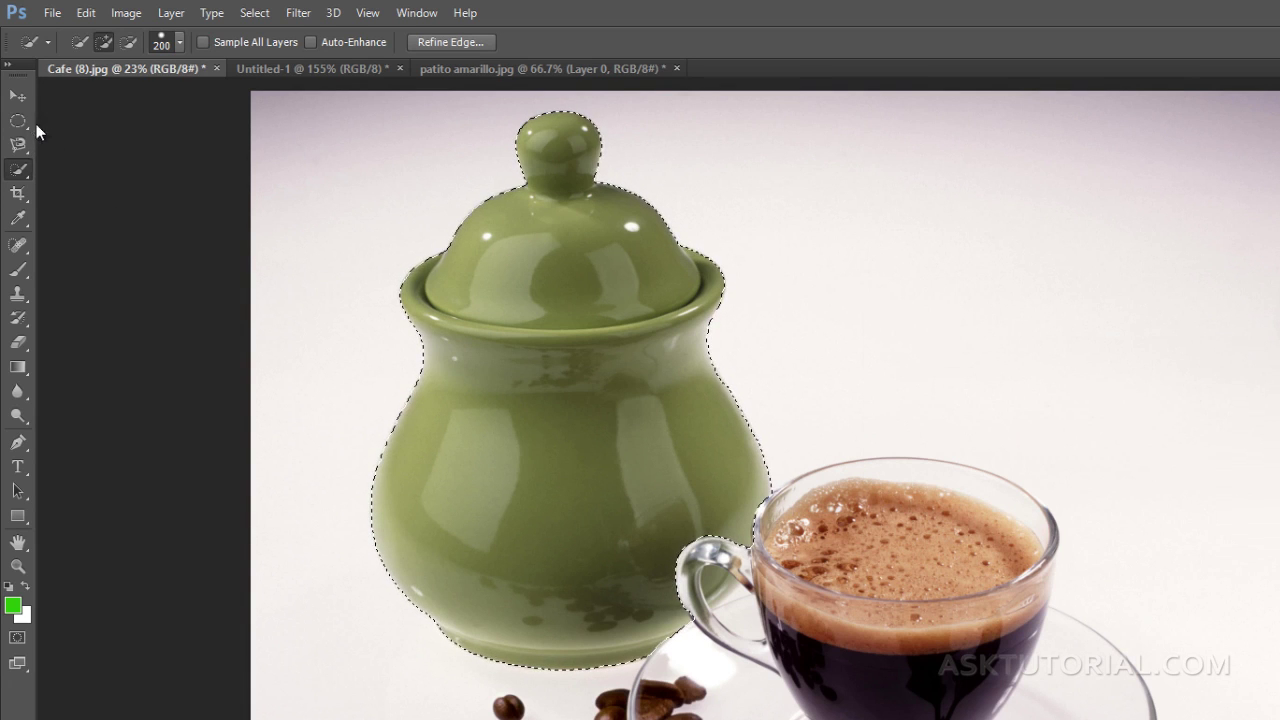
left_click(18, 95)
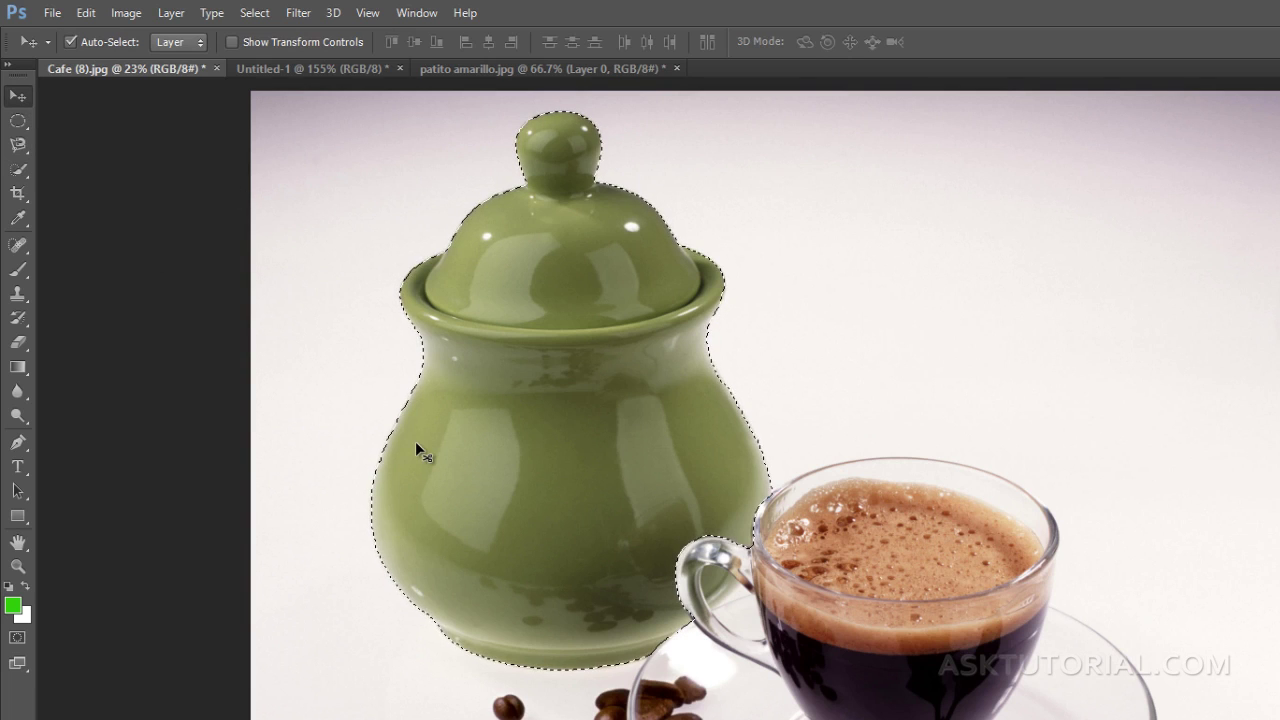
Deselect the jar, then reload its selection from the 'Tasa verde' channel
key("ctrl+d")
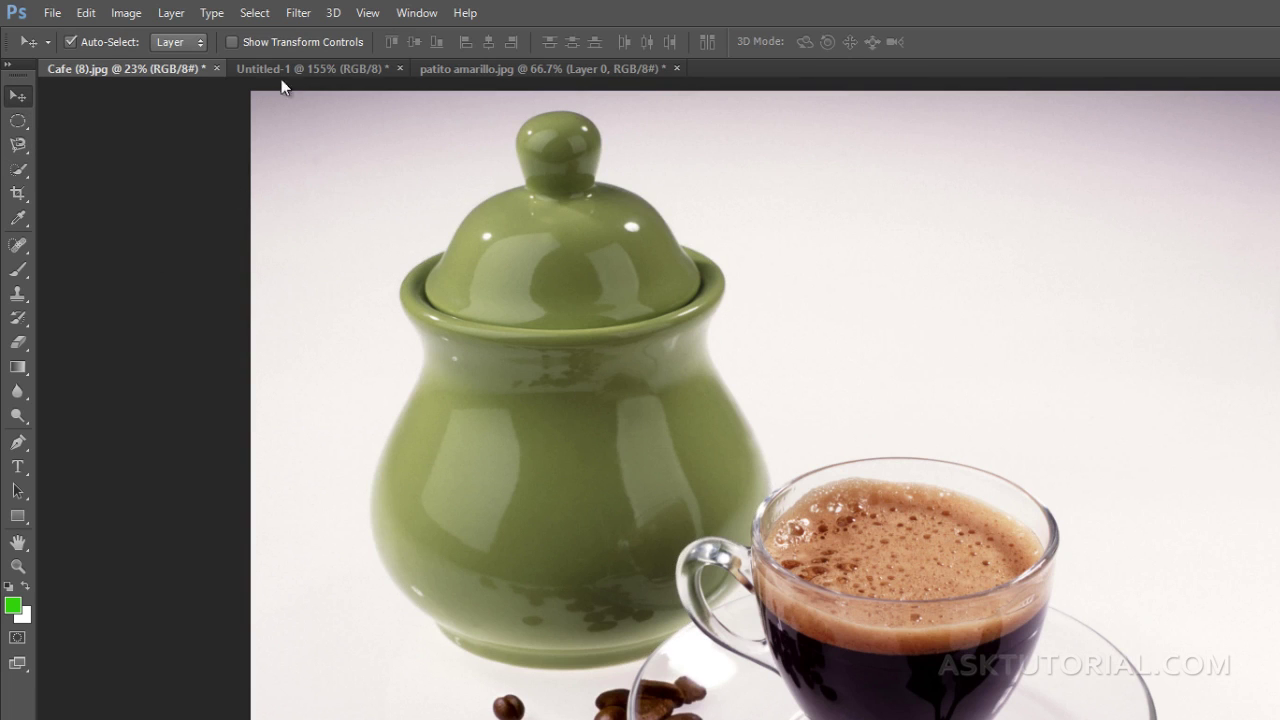
left_click(255, 13)
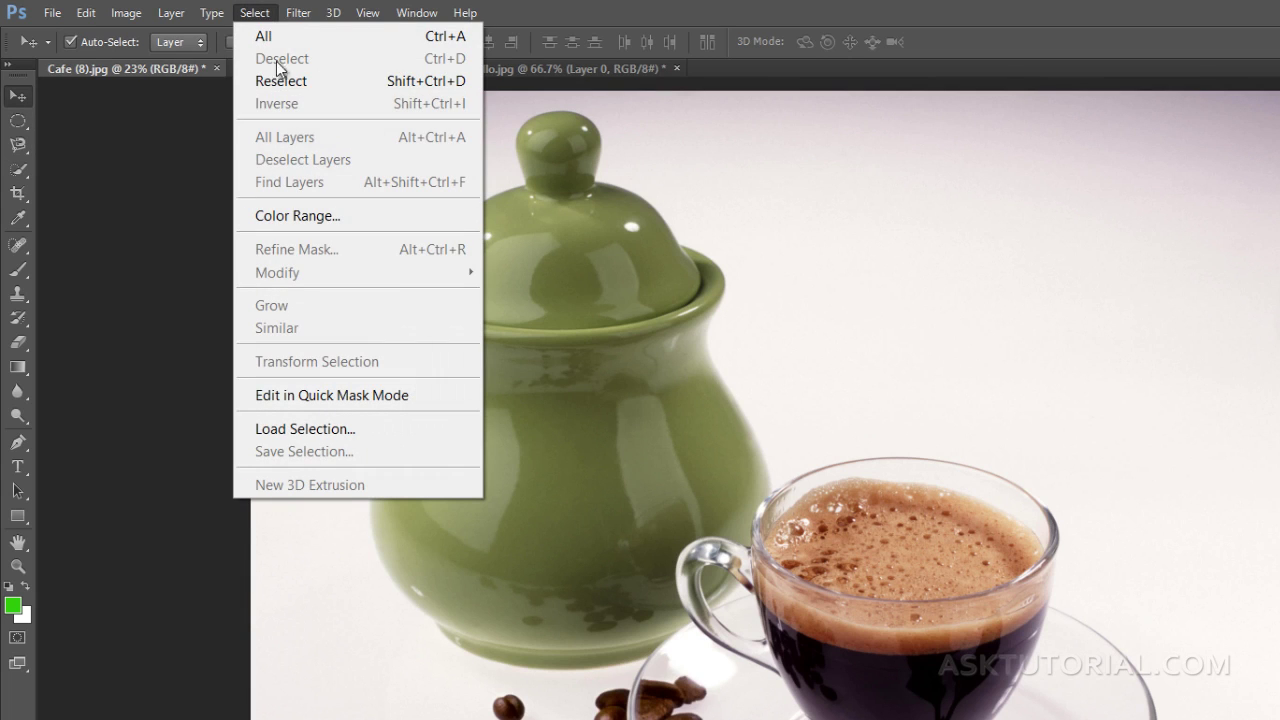
left_click(283, 430)
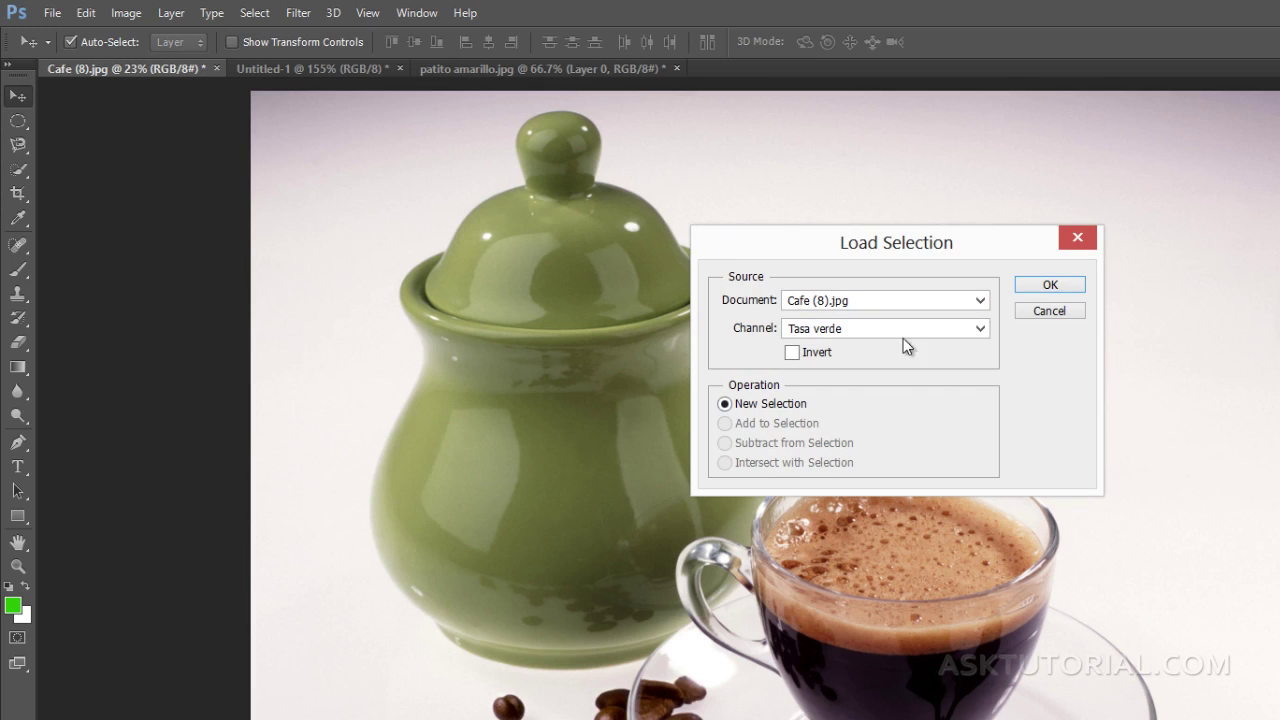
left_click(901, 328)
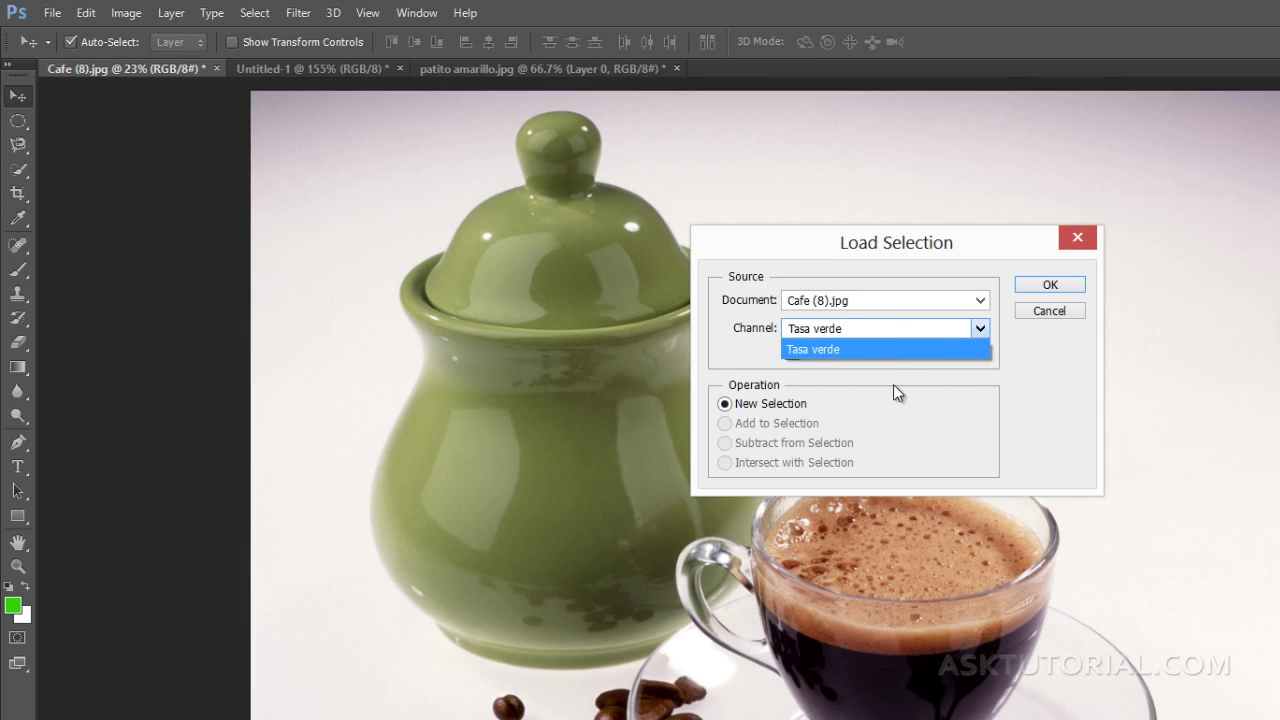
left_click(834, 352)
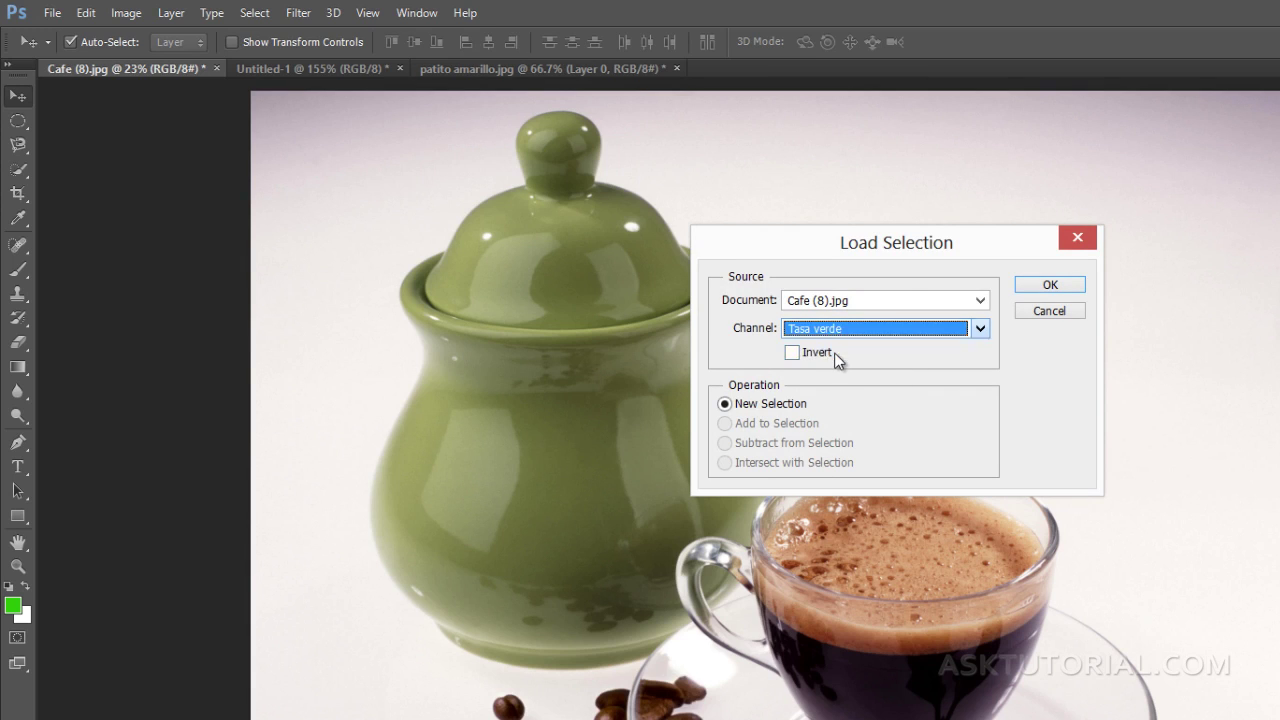
left_click(1049, 287)
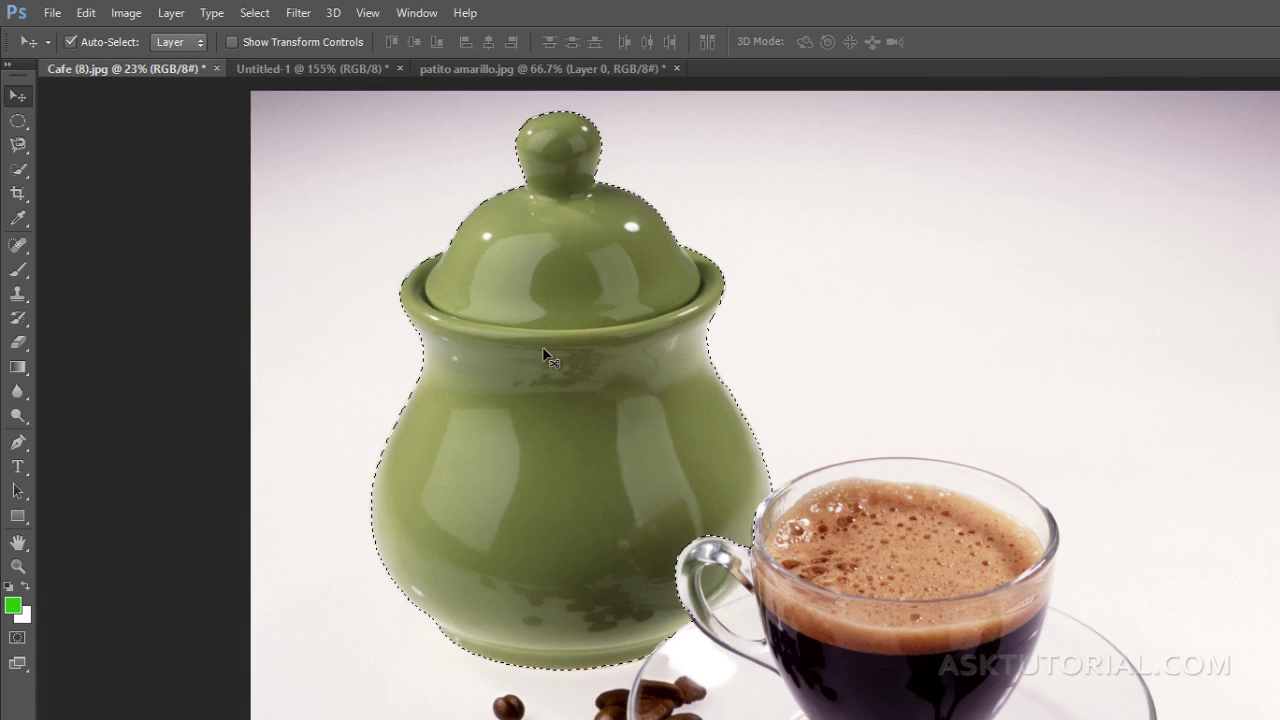